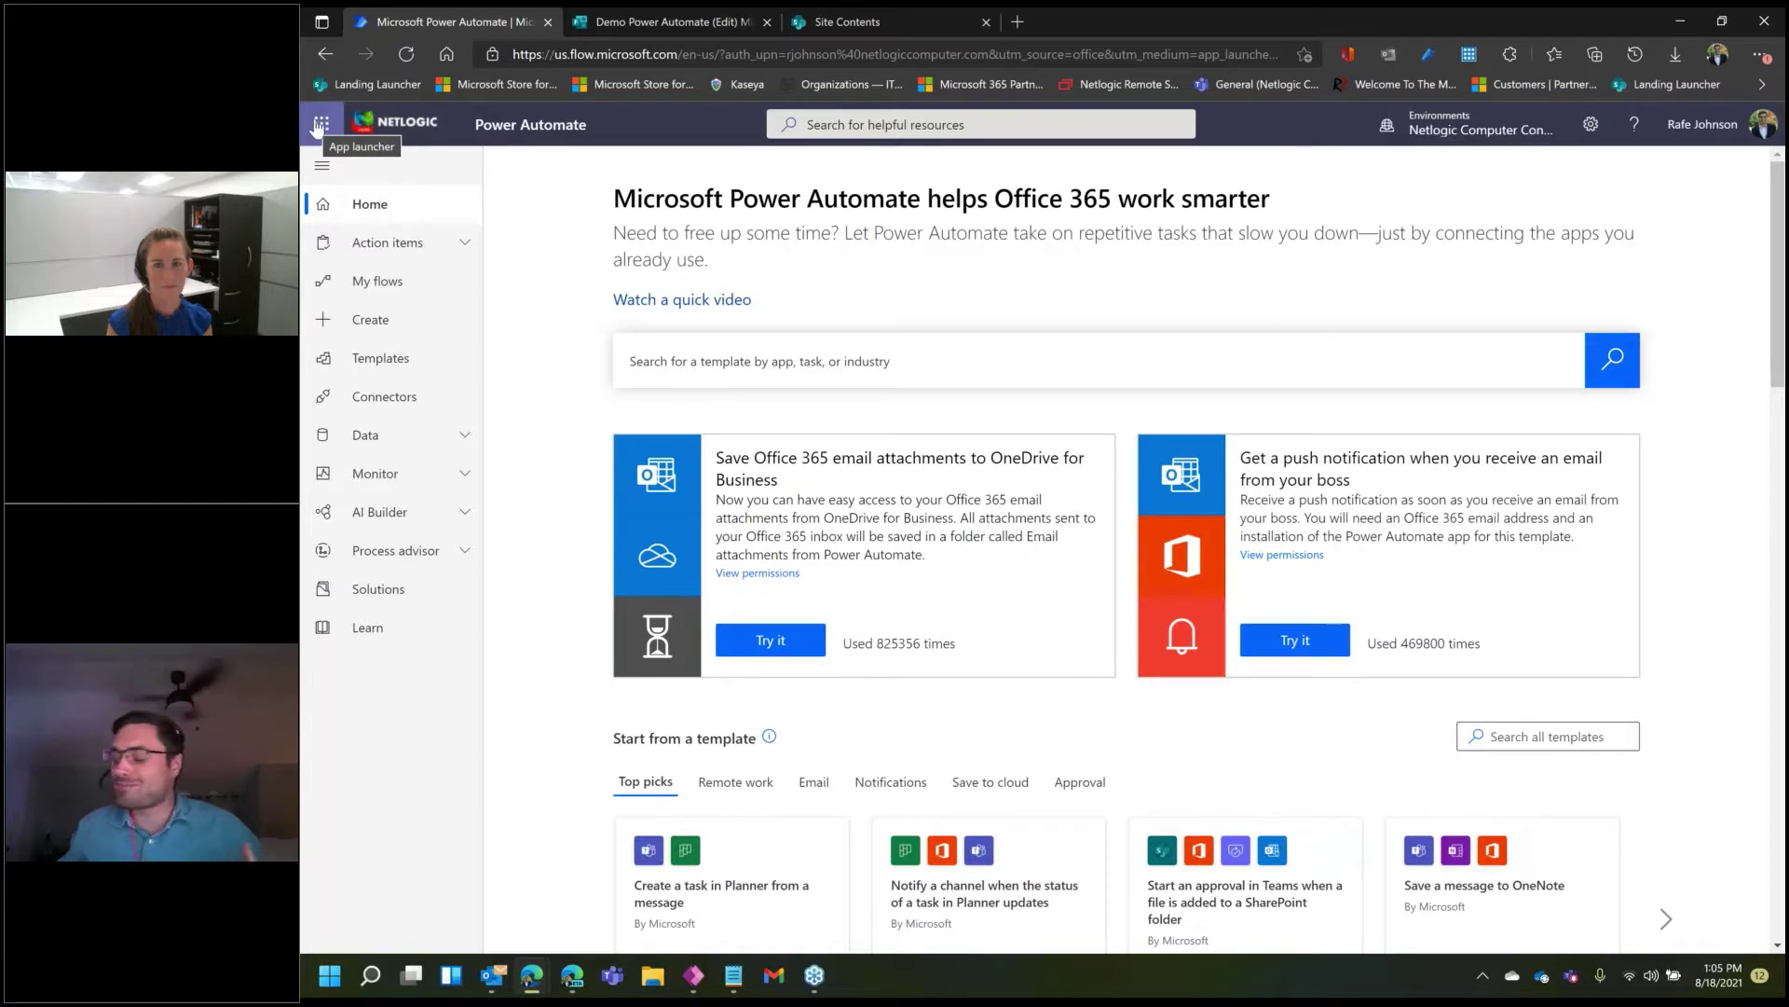
# - Return to the Demo Power Automate form in Microsoft Forms
pyautogui.click(317, 128)
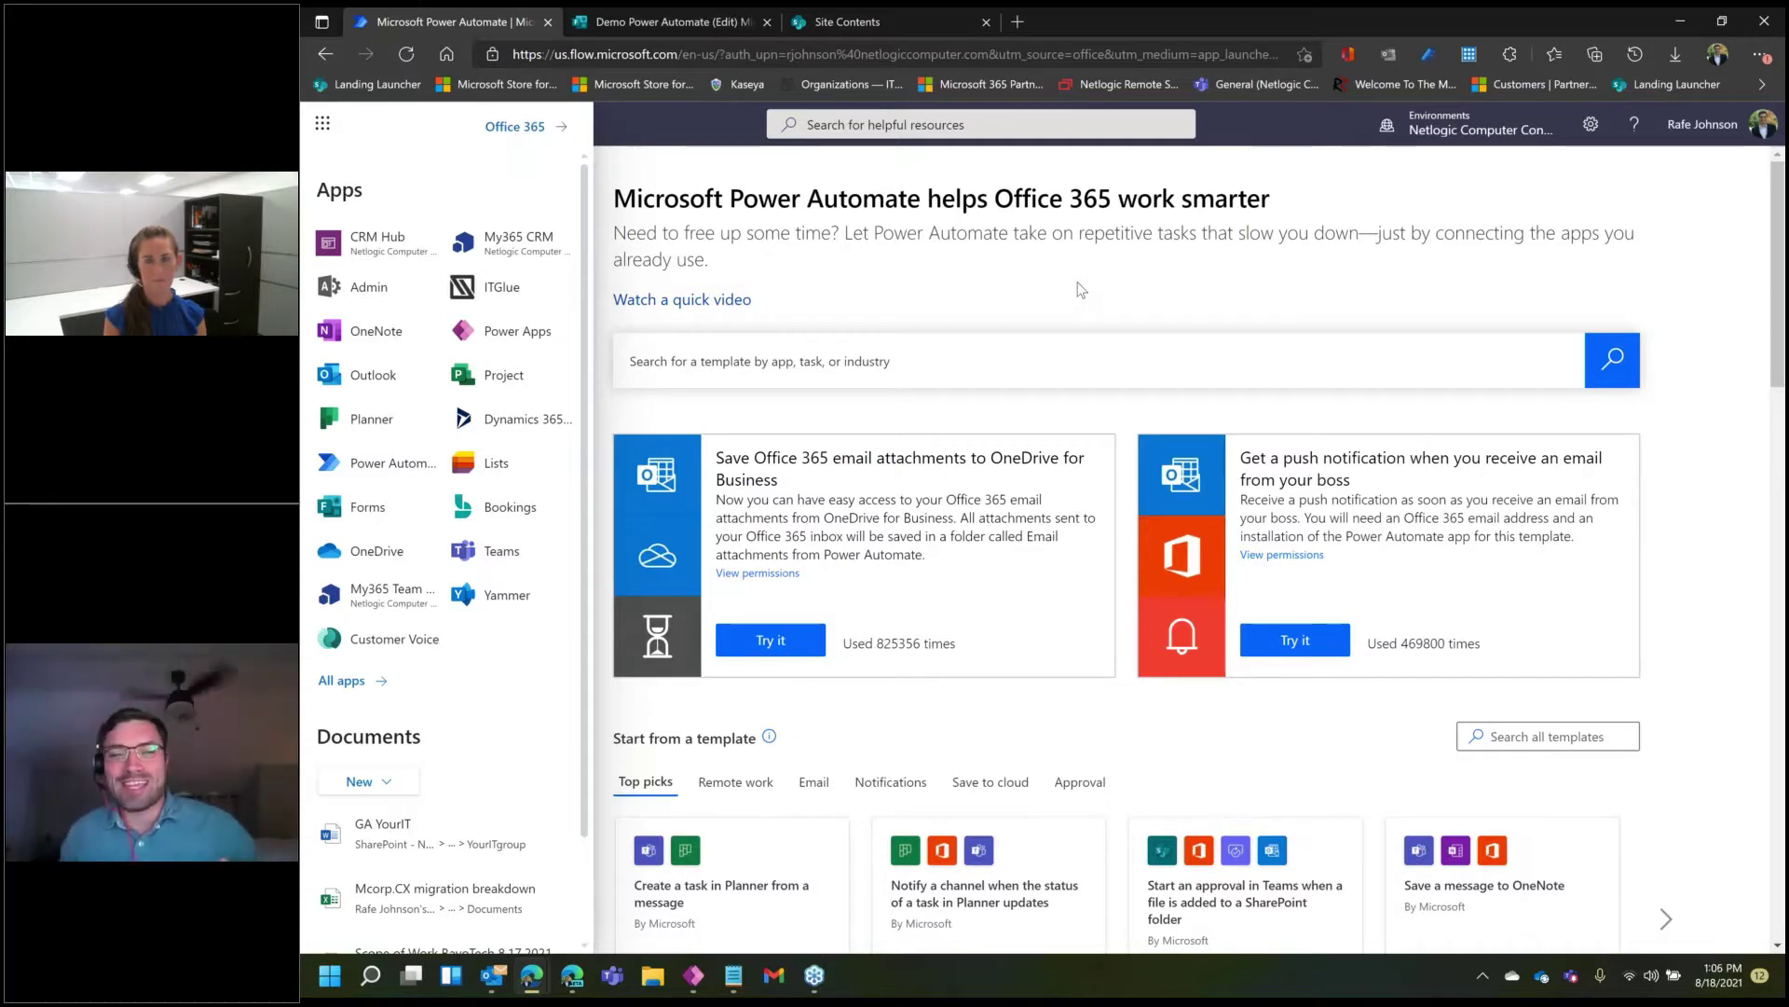
pyautogui.click(1077, 283)
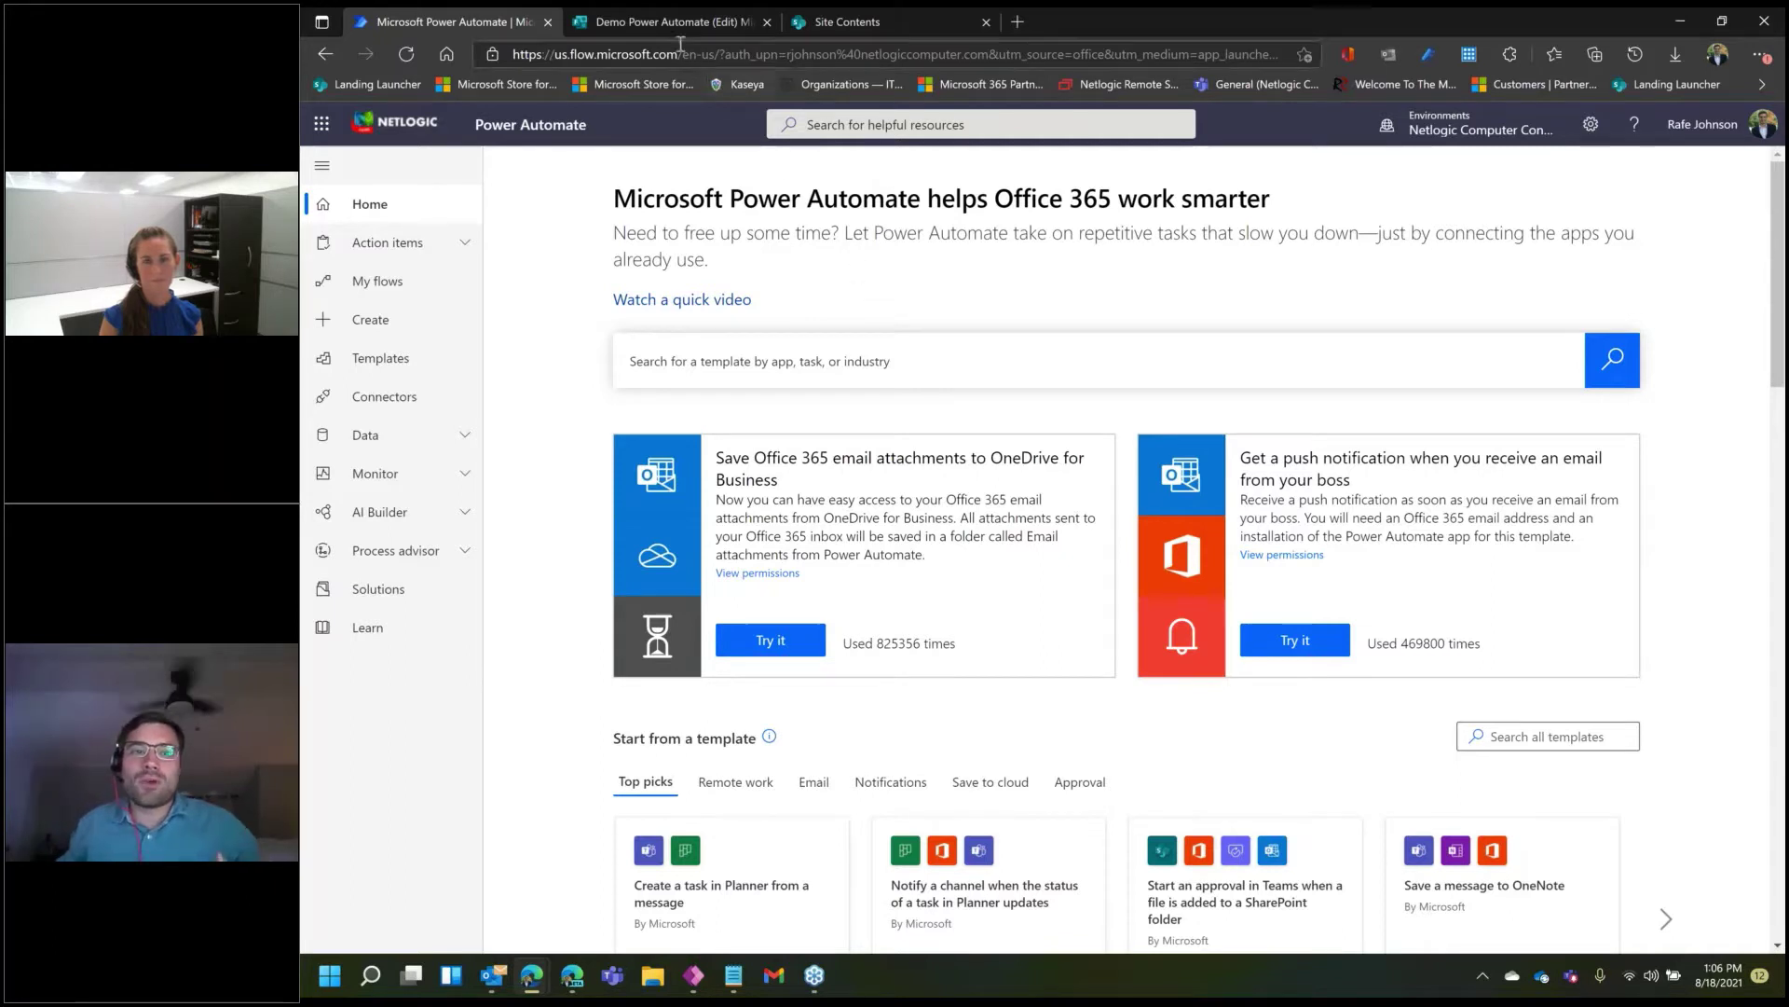
pyautogui.moveTo(624, 19)
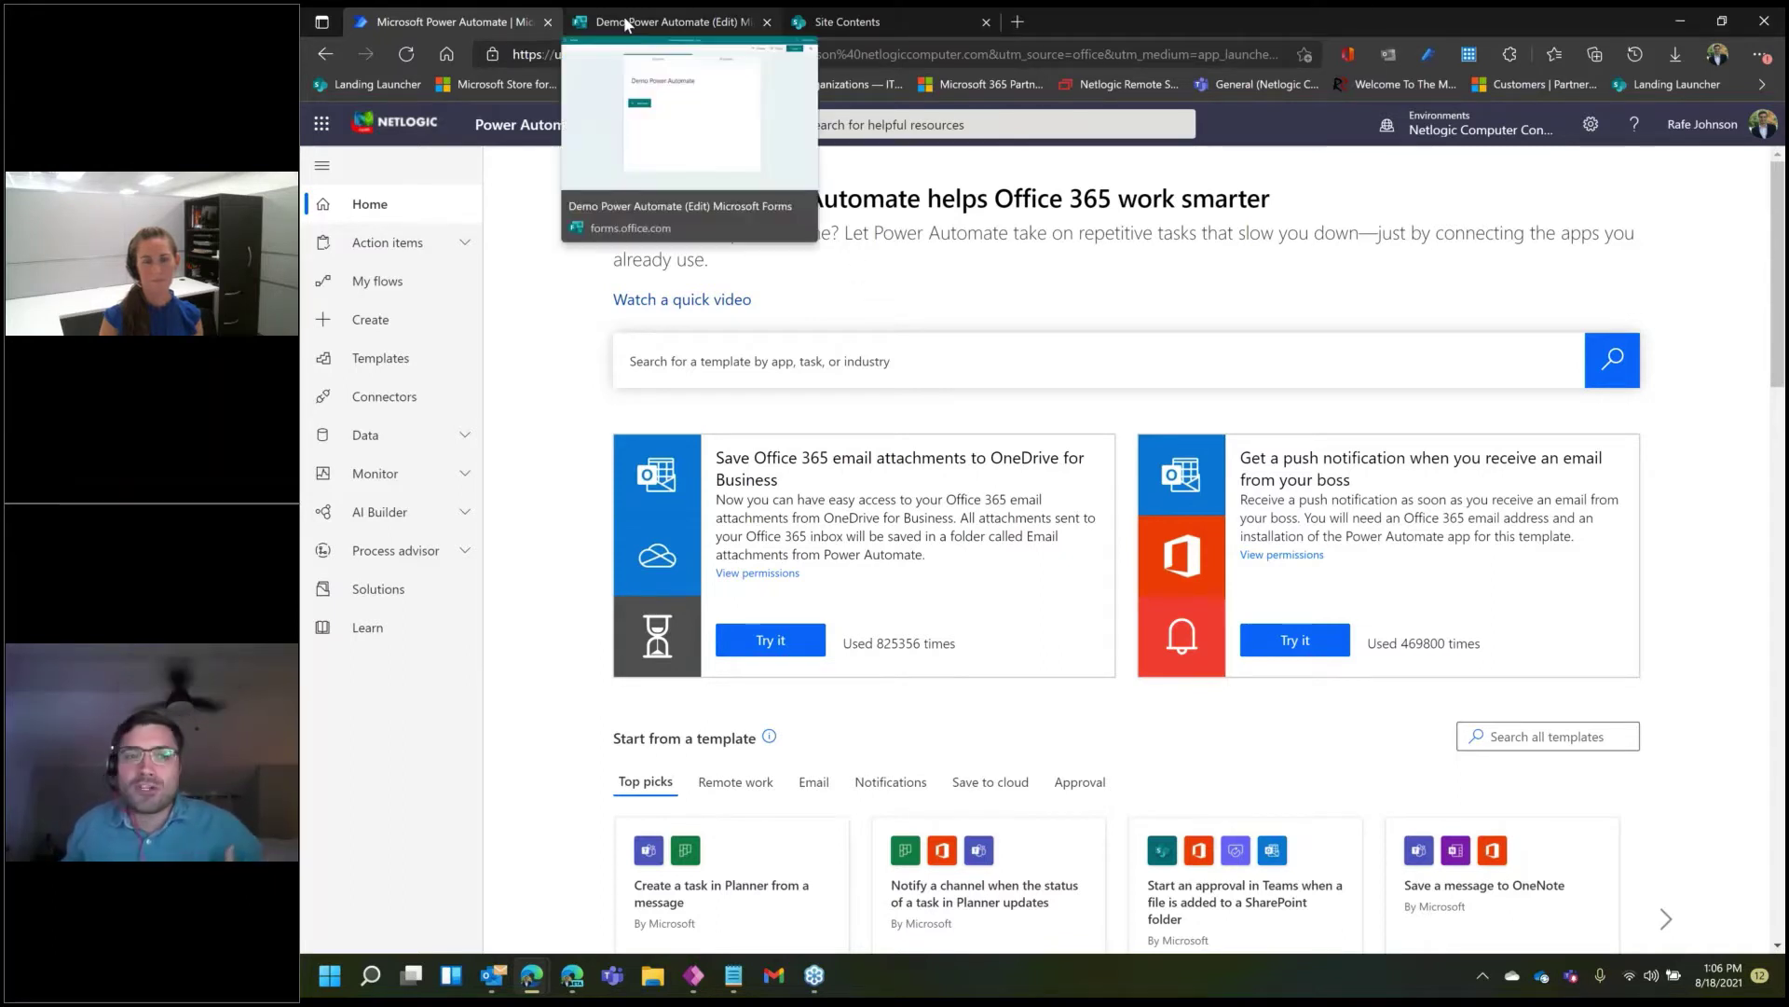
pyautogui.click(625, 20)
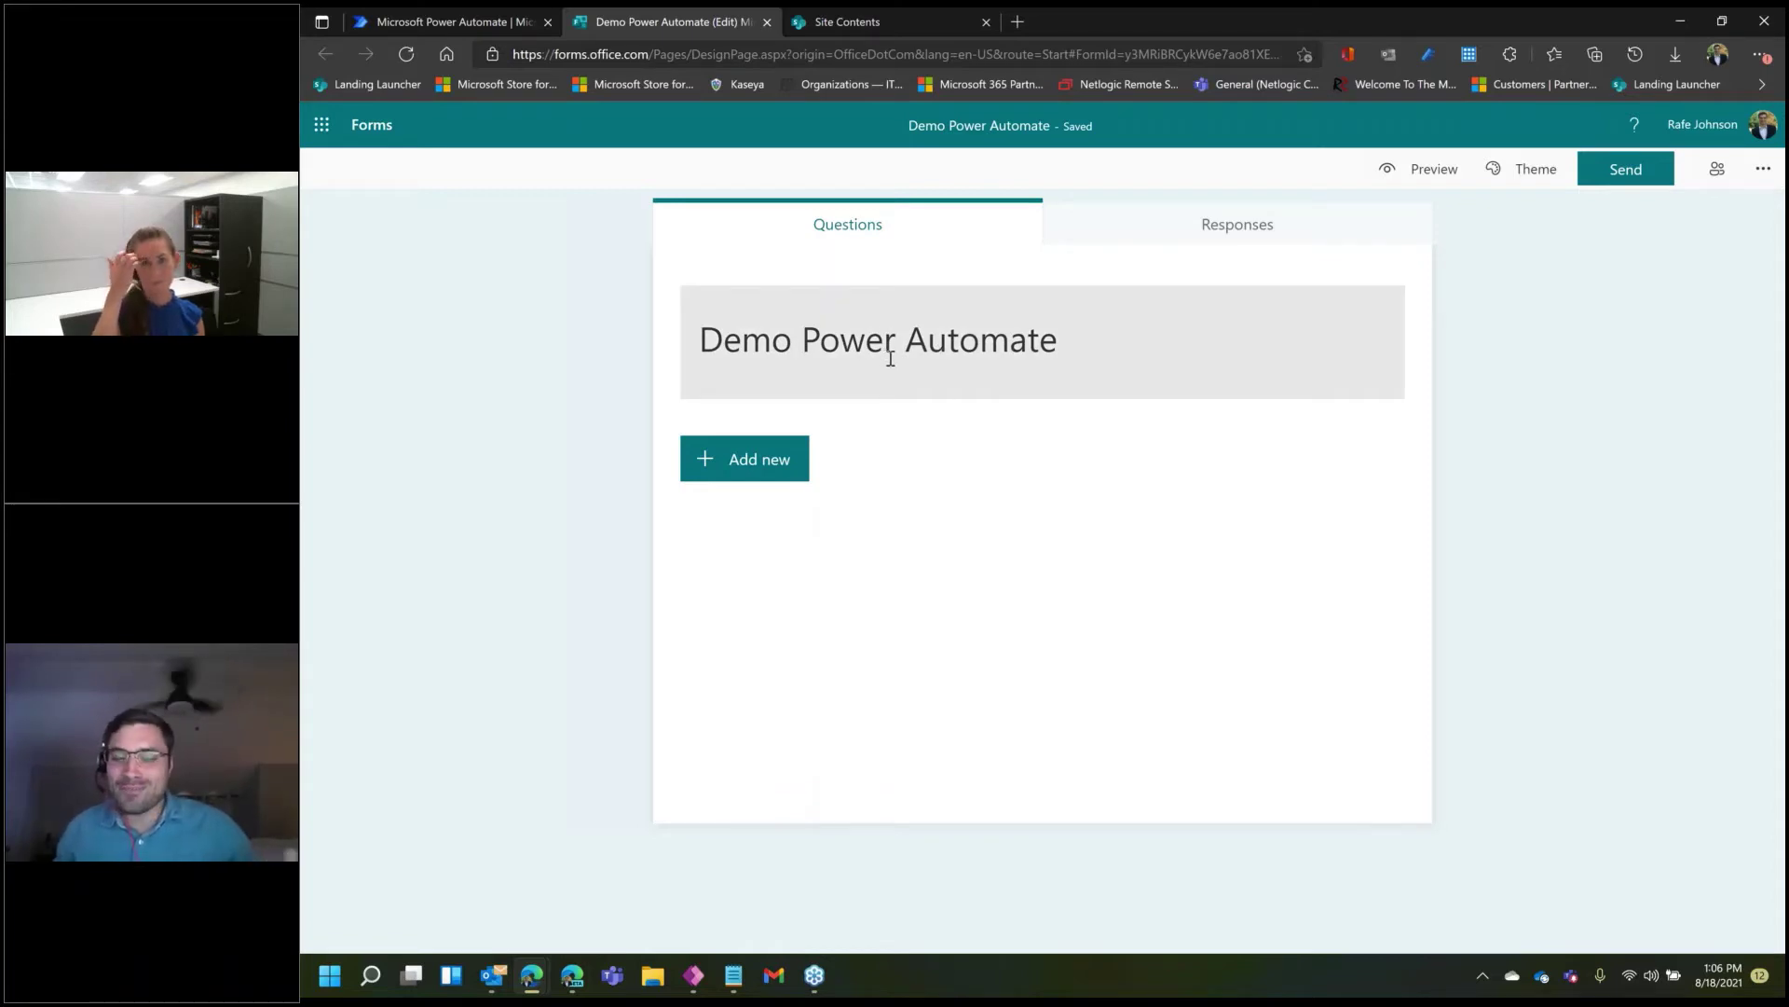
# - Add text questions 'Name', 'Email' and 'Why are you reaching out to us today'
pyautogui.click(776, 465)
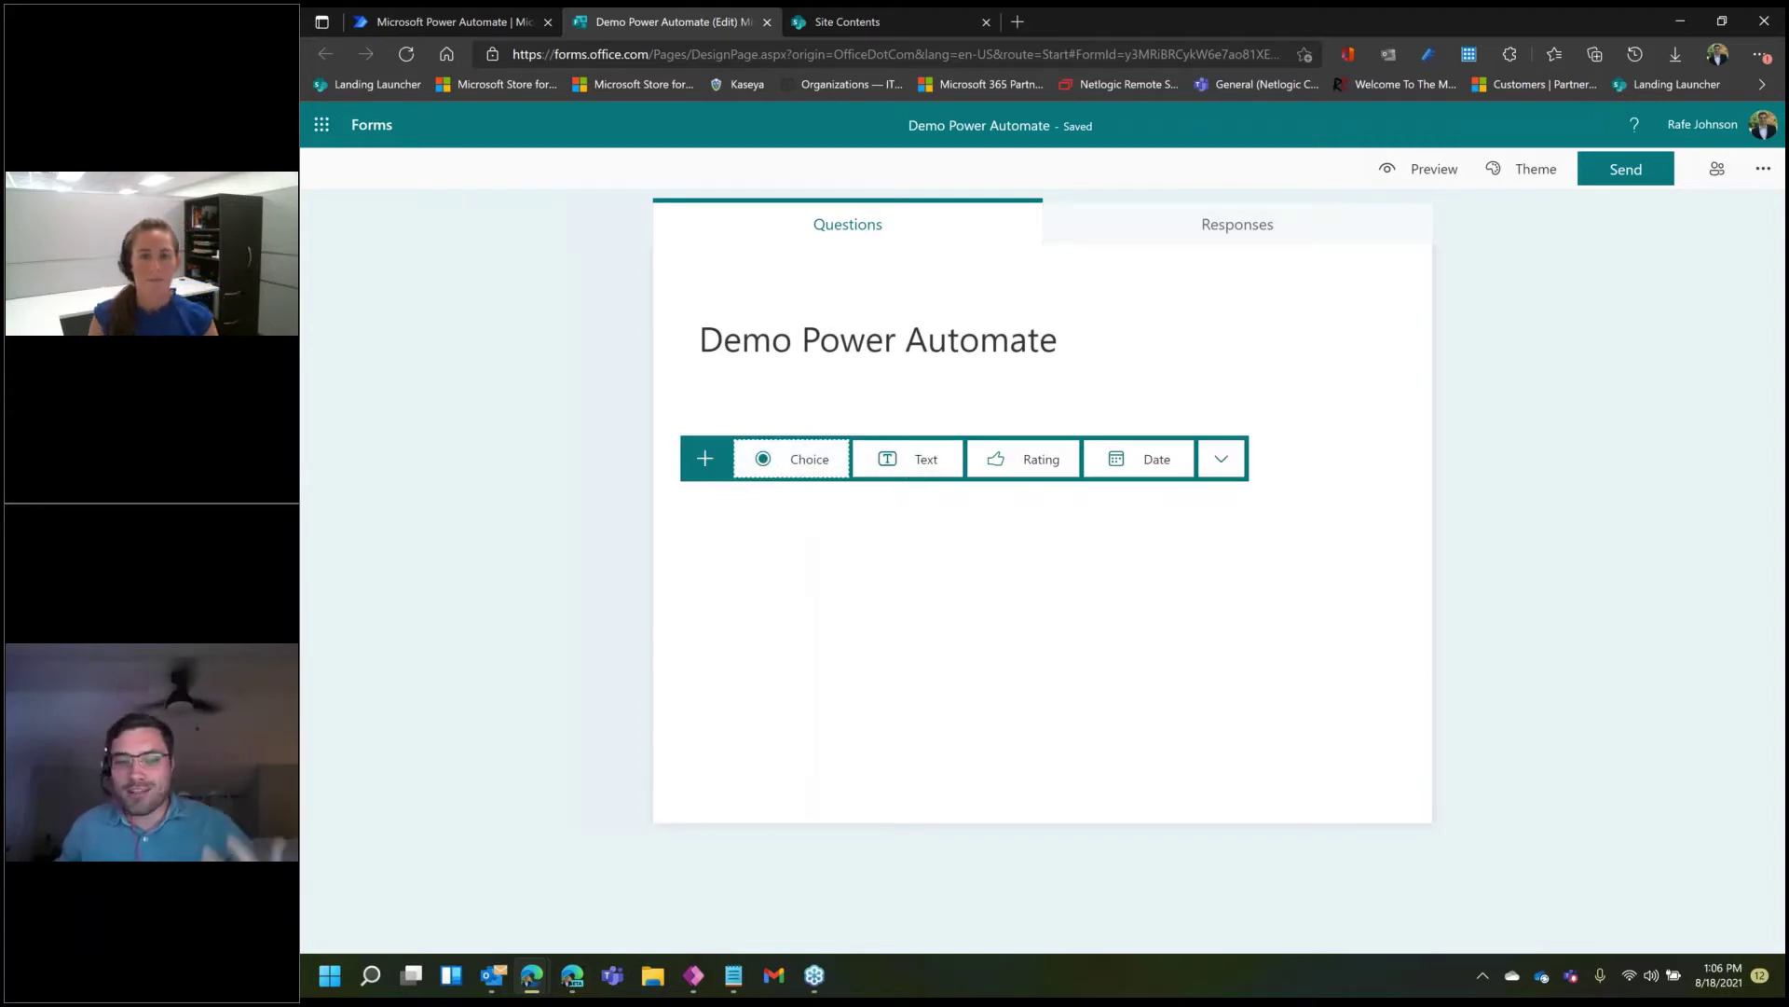
pyautogui.click(937, 466)
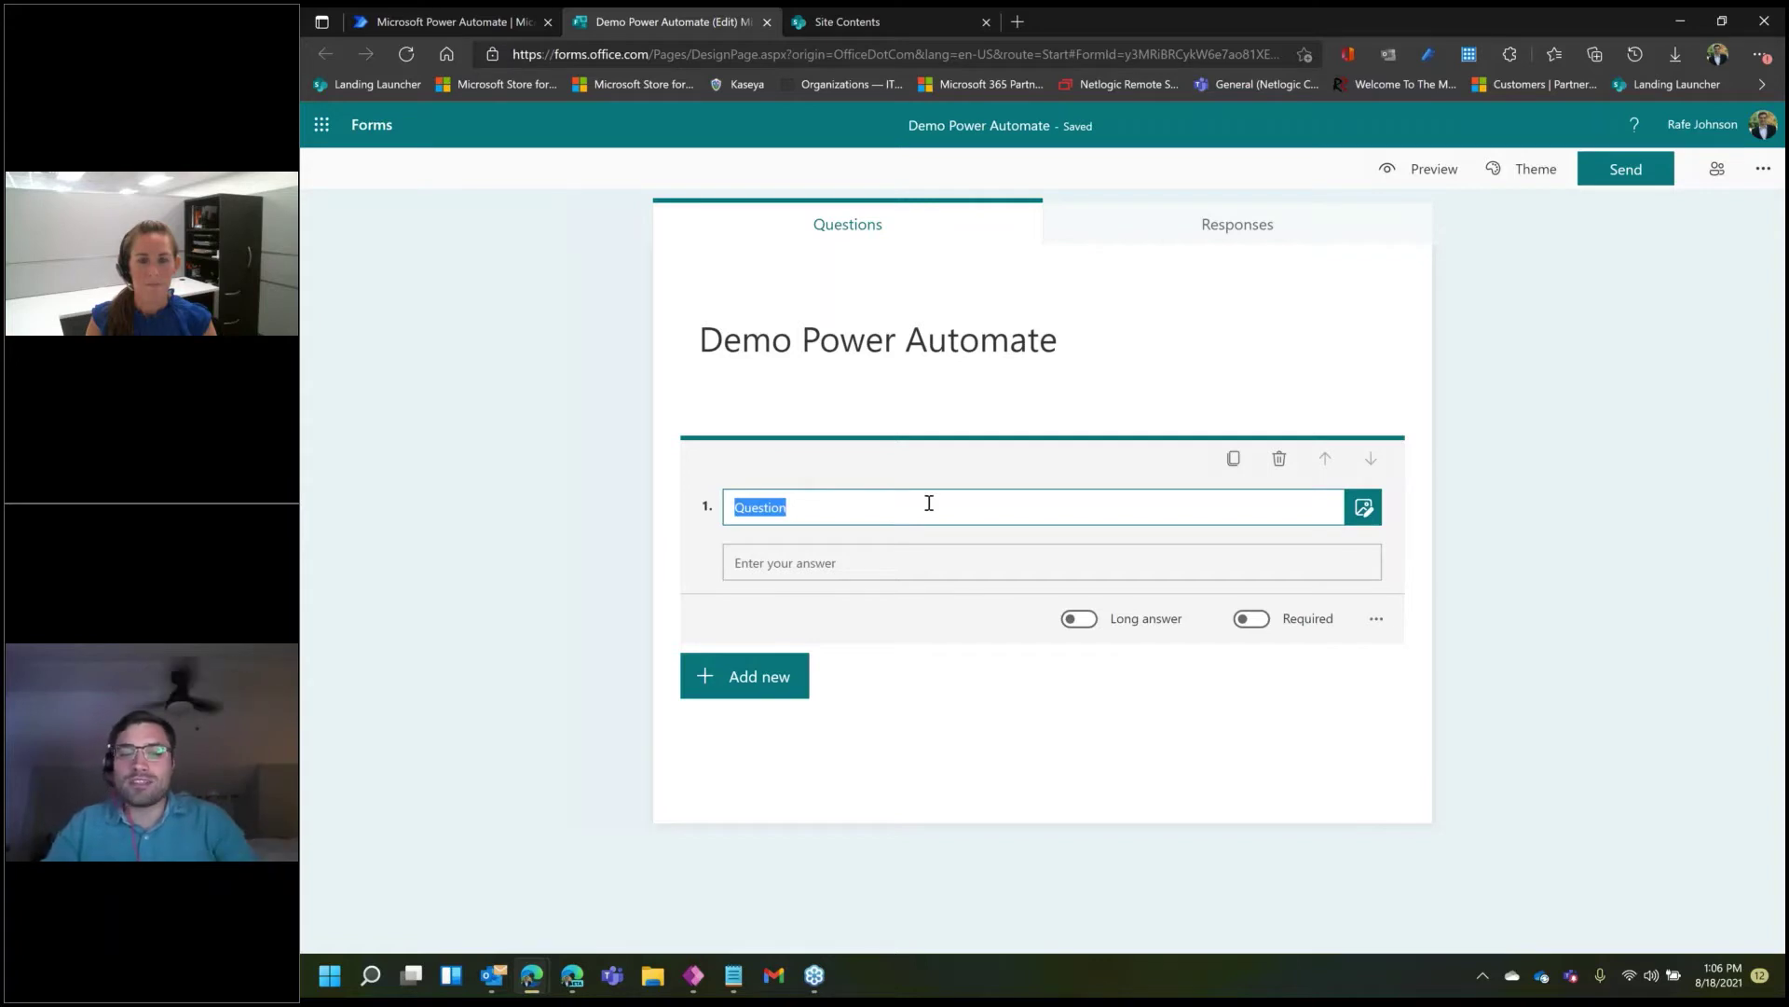
pyautogui.write('Name')
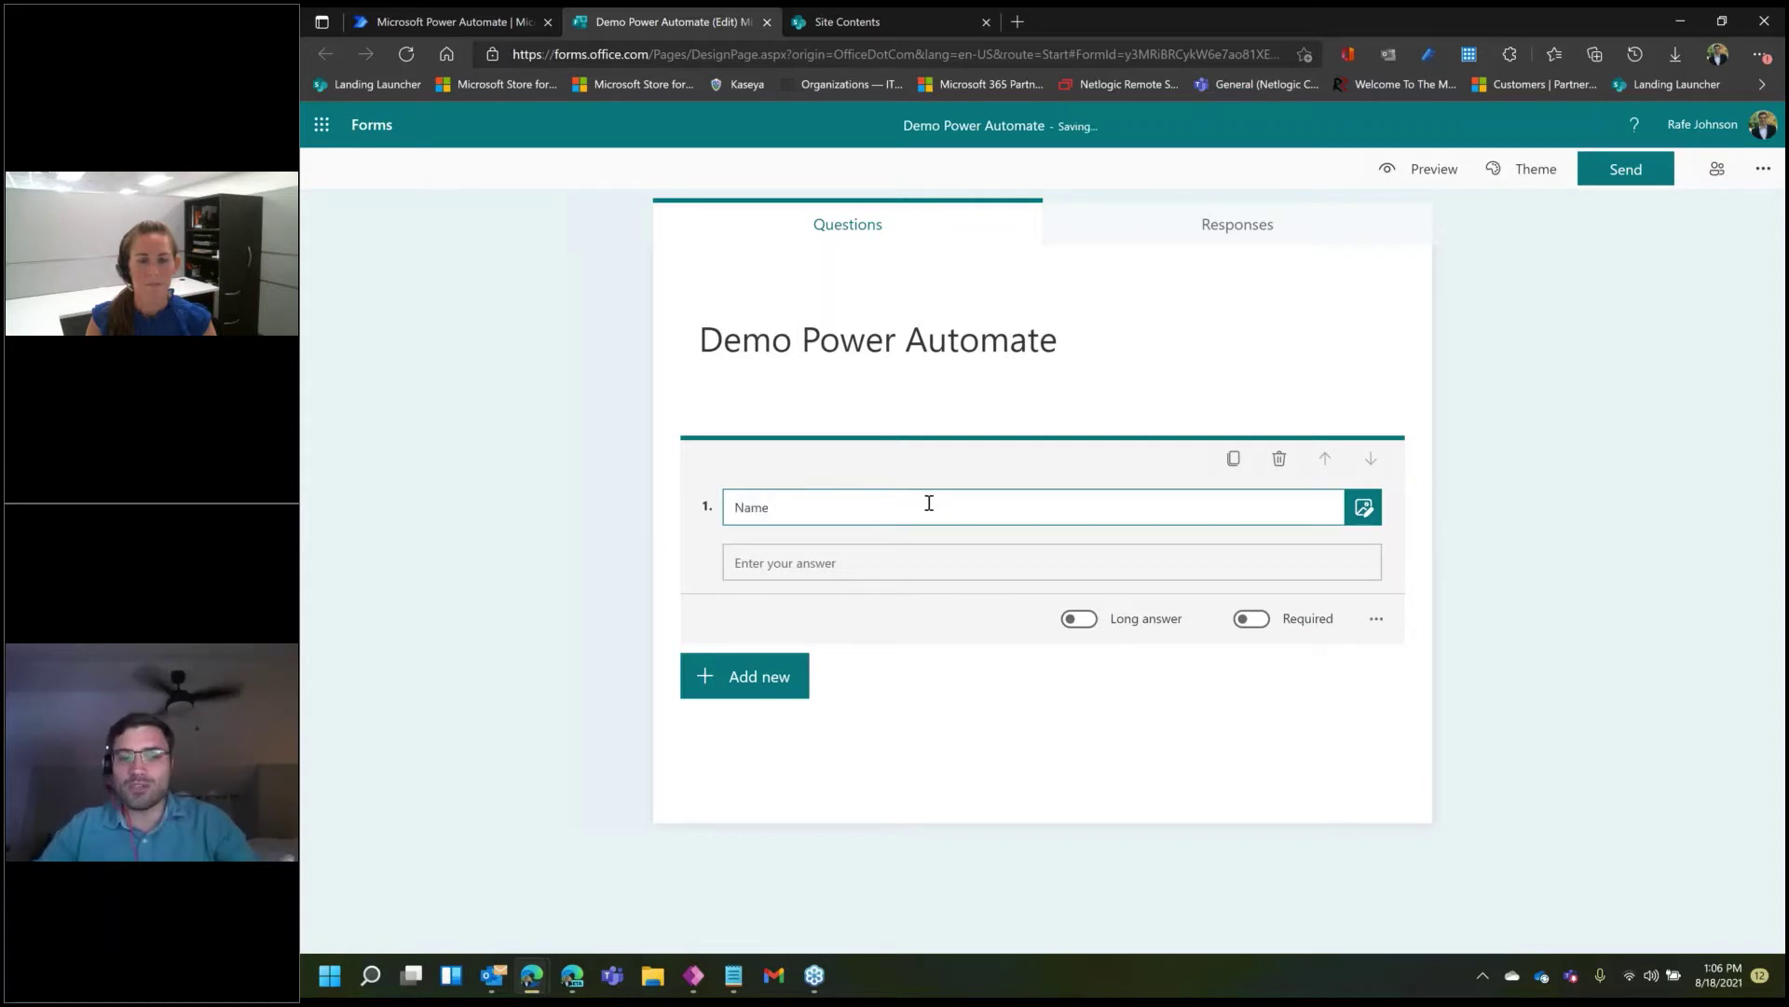
pyautogui.click(763, 677)
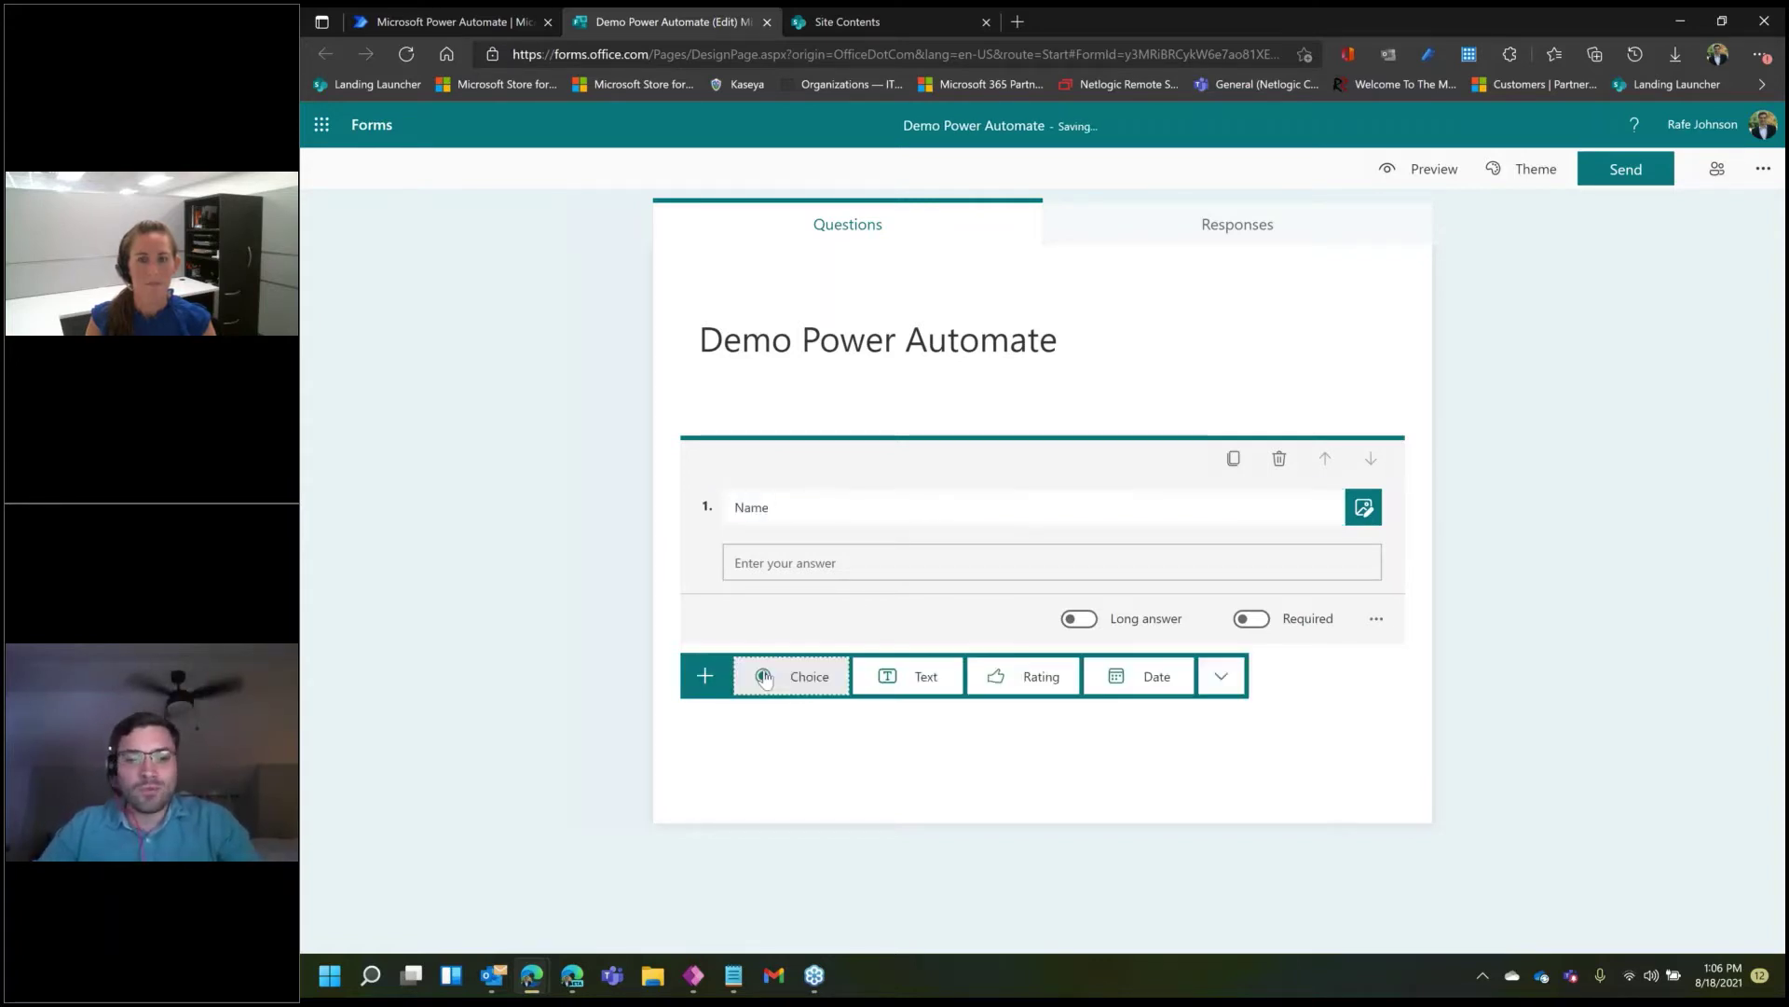
pyautogui.click(916, 677)
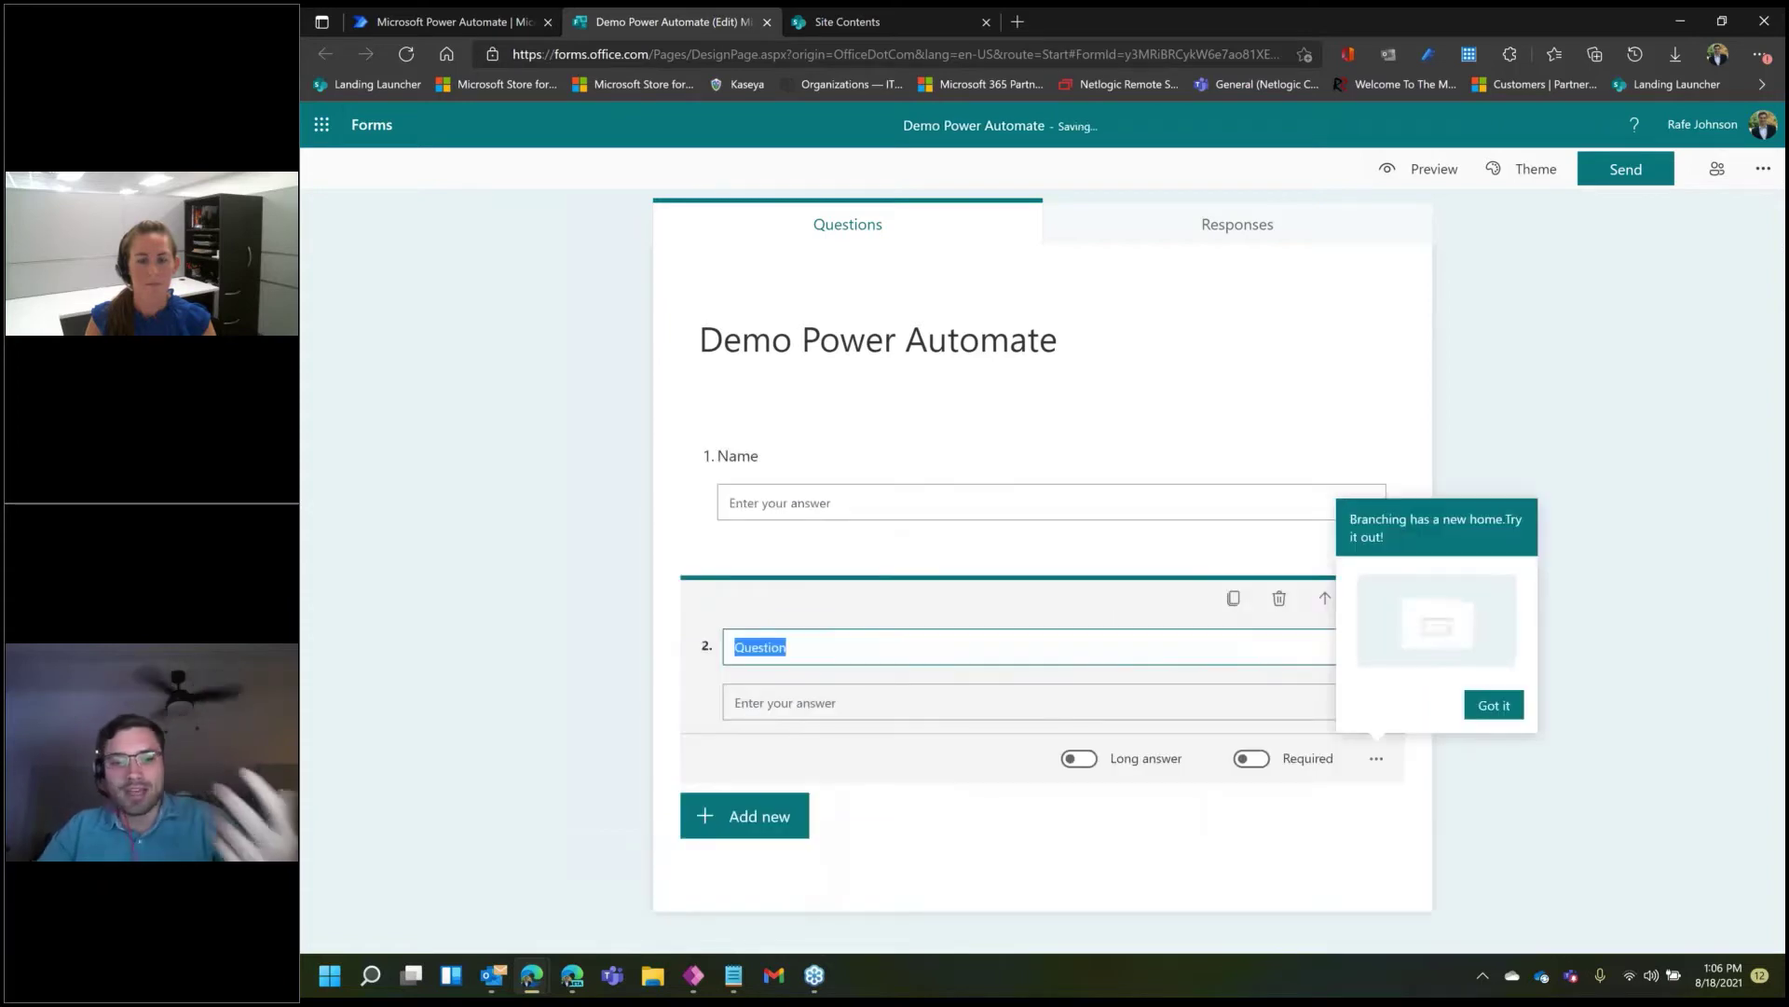
pyautogui.write('Email')
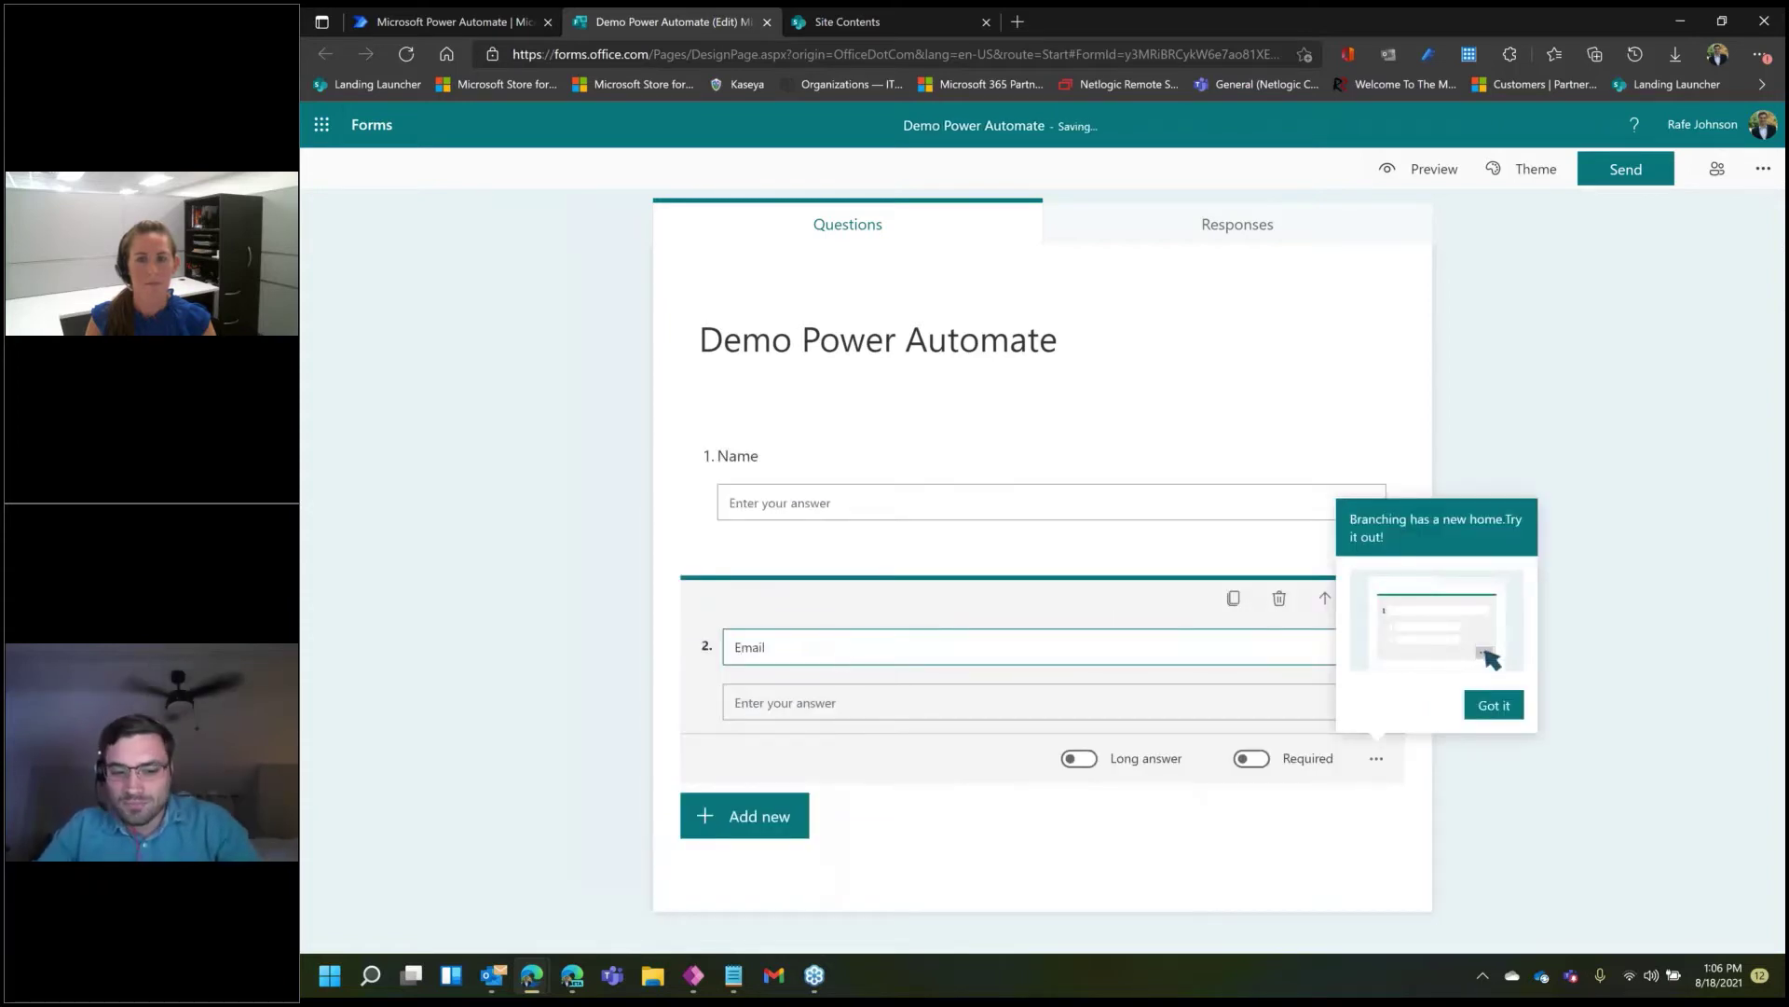
pyautogui.click(778, 816)
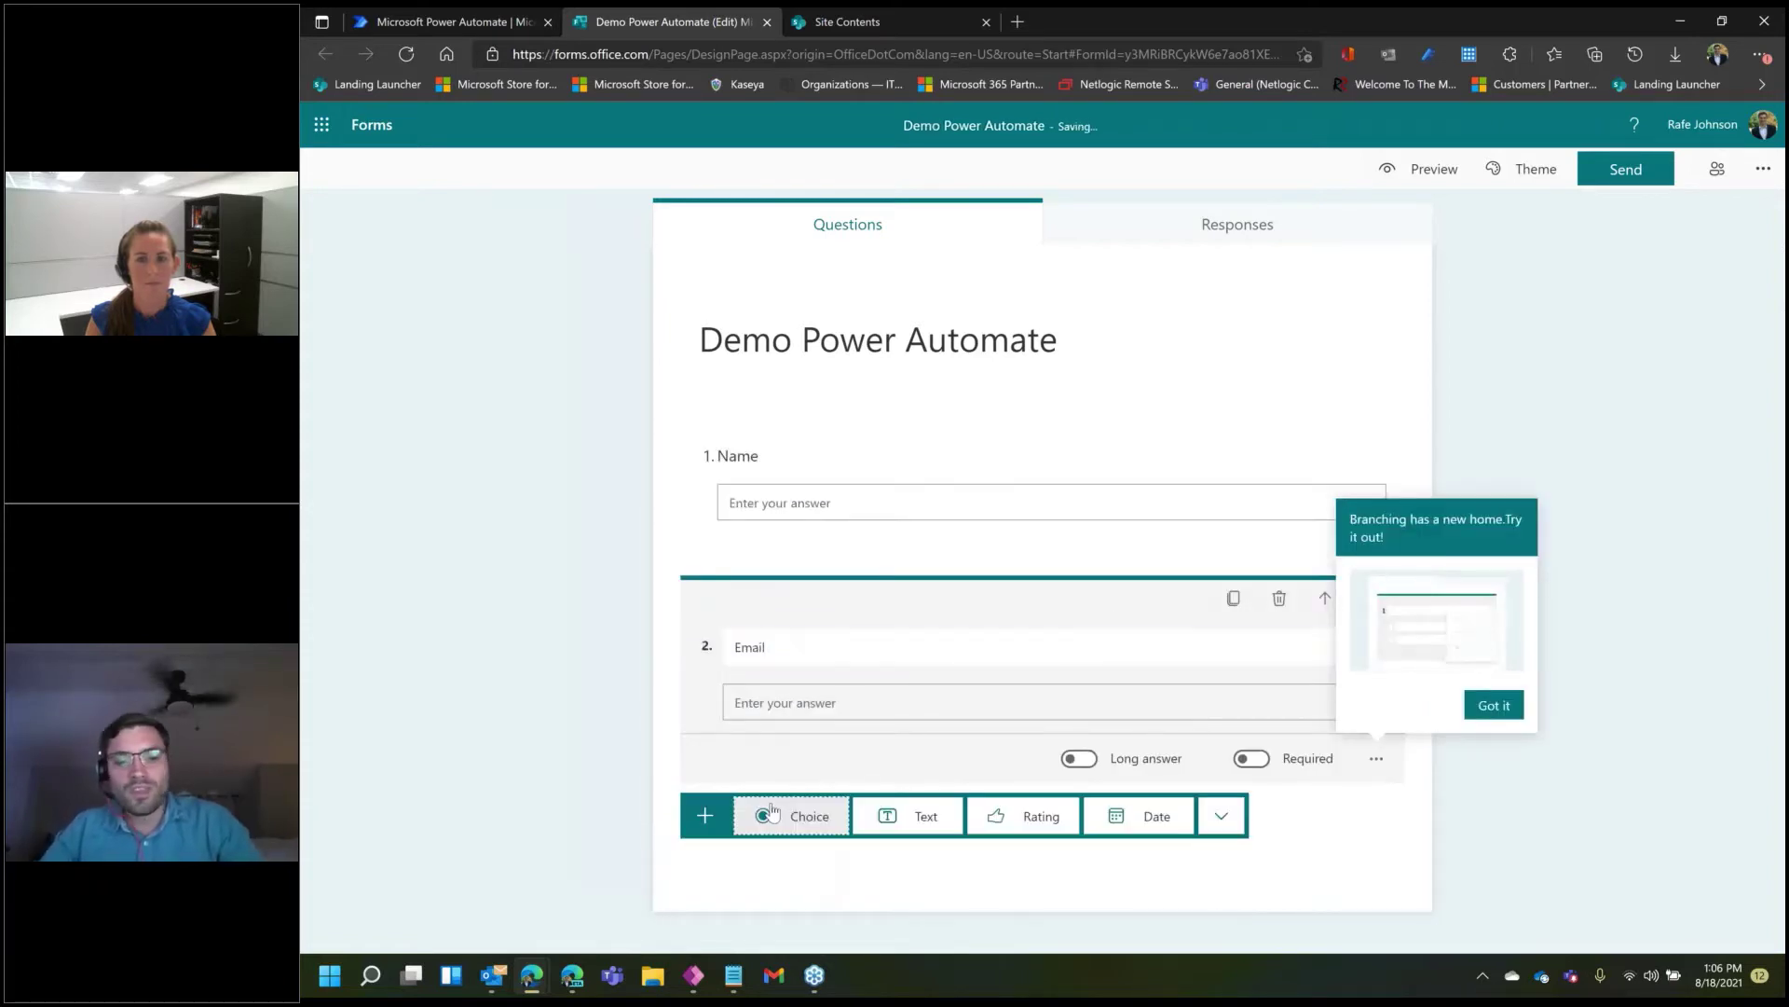
pyautogui.click(903, 825)
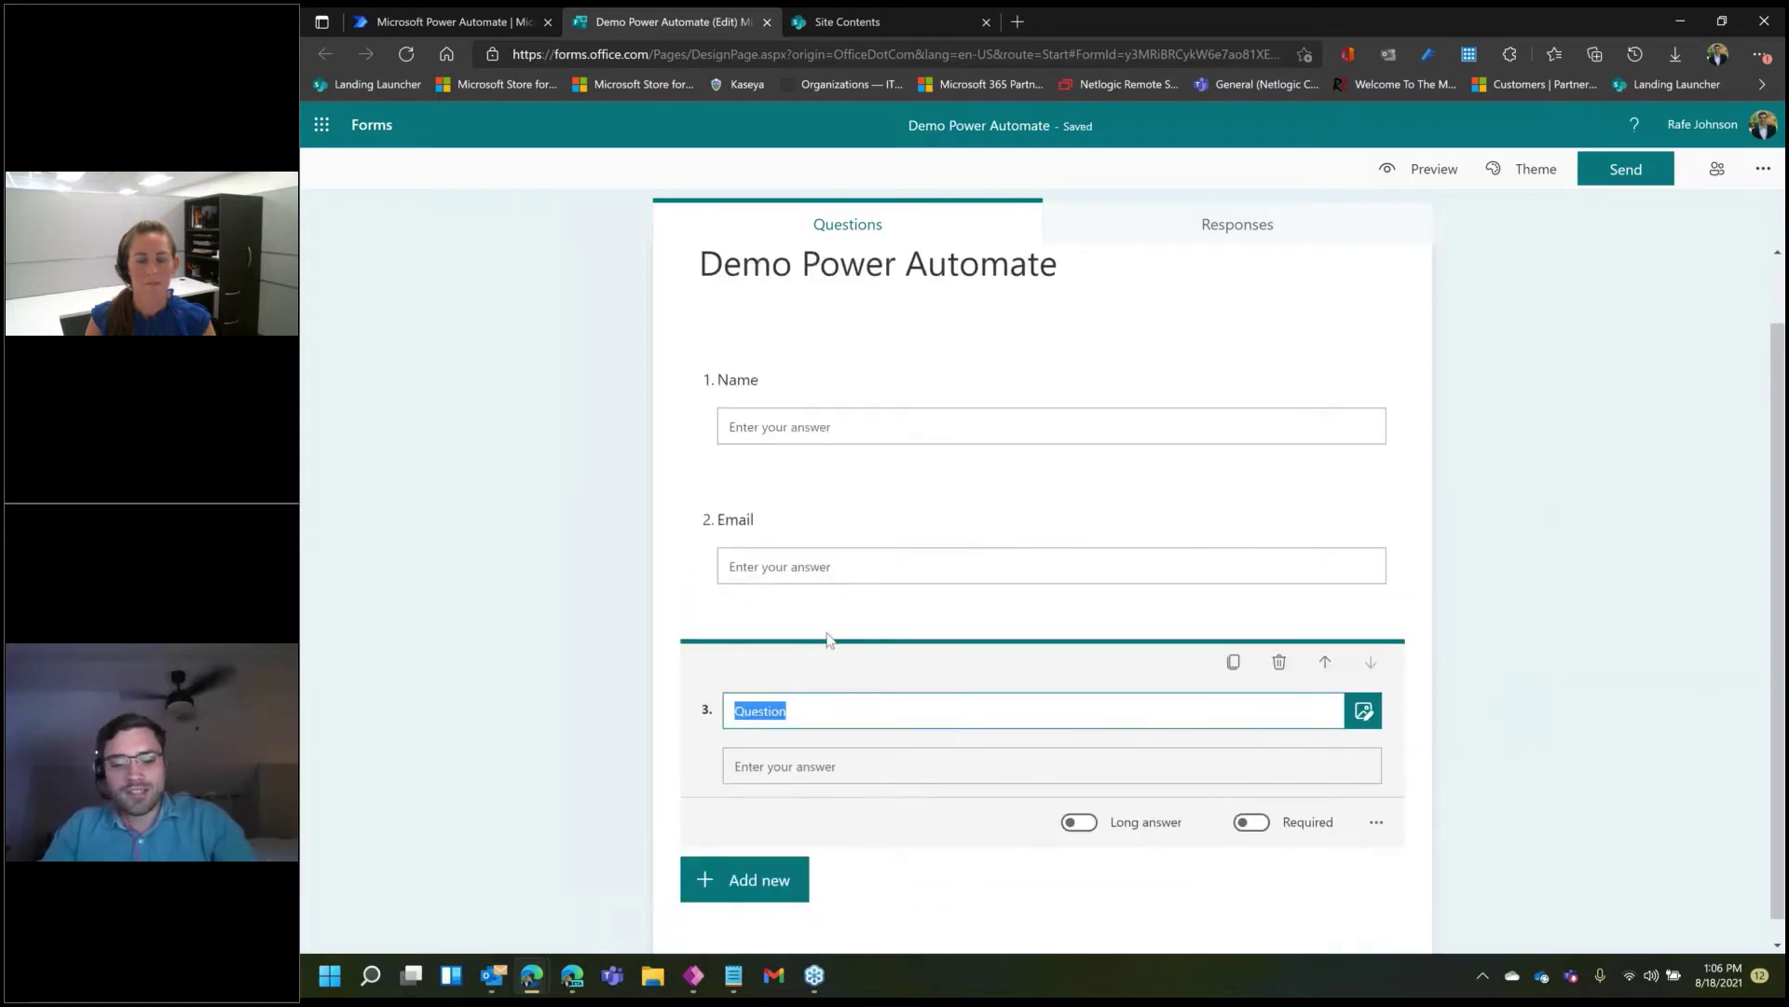
pyautogui.write('Why are')
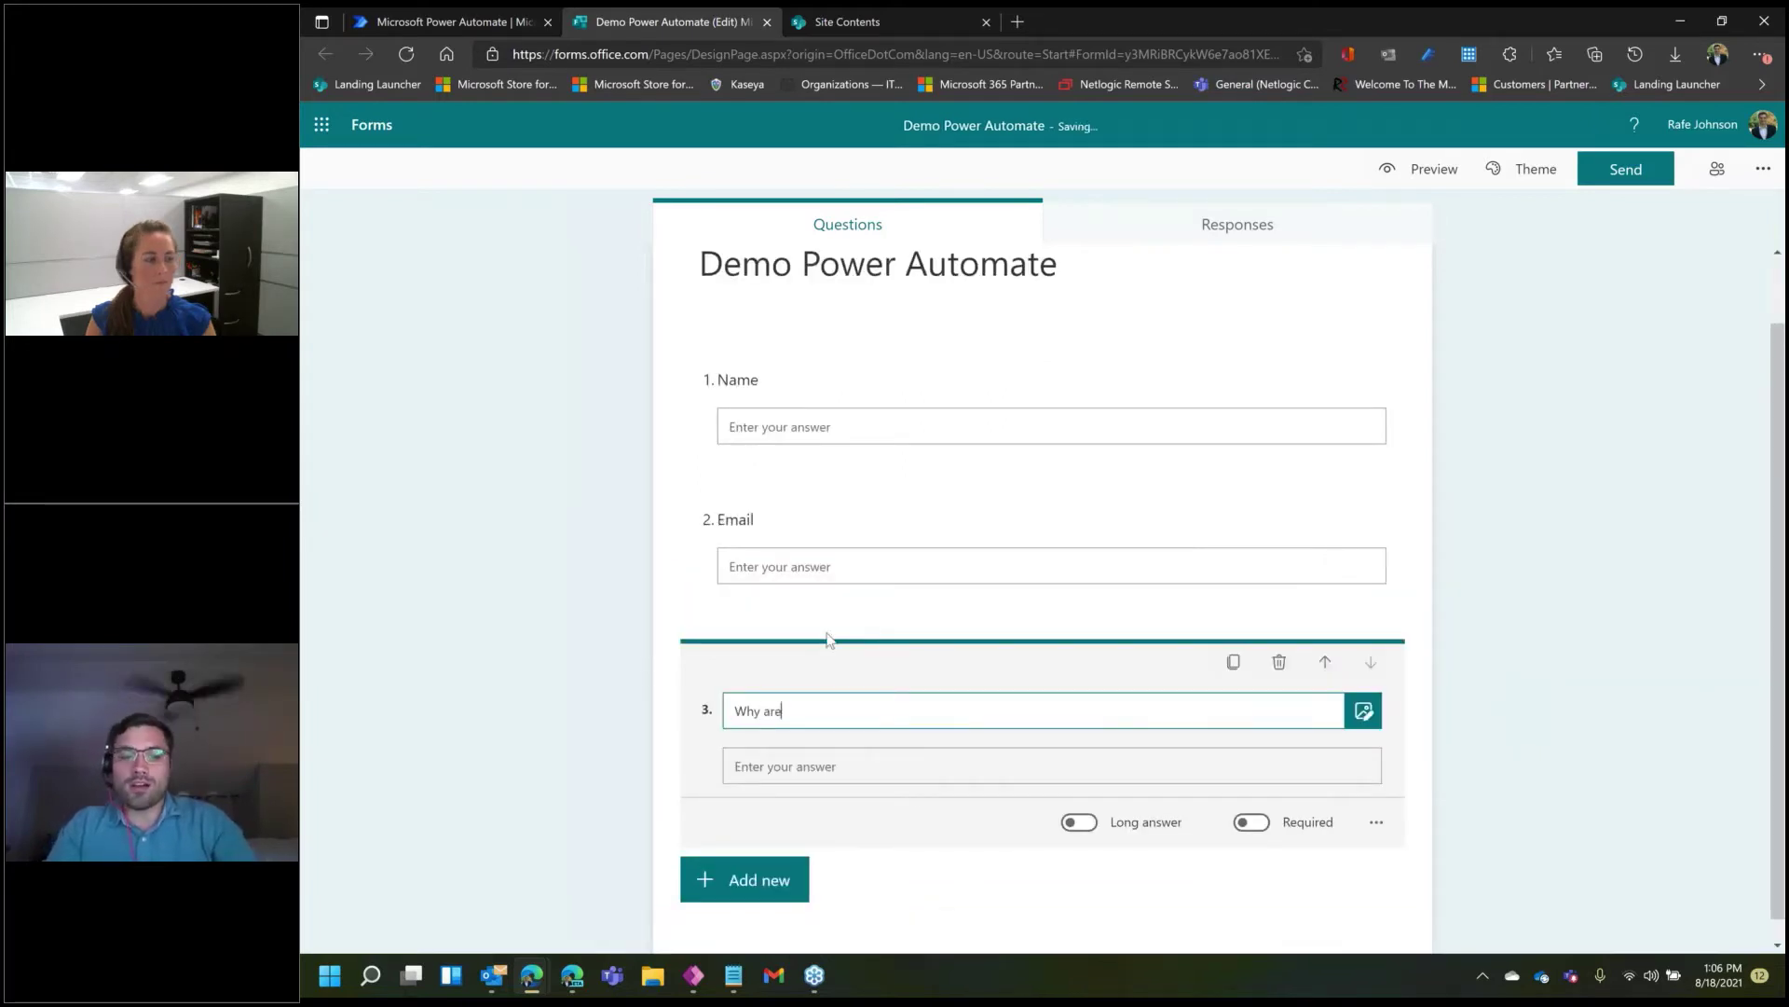
pyautogui.write(' you reaac')
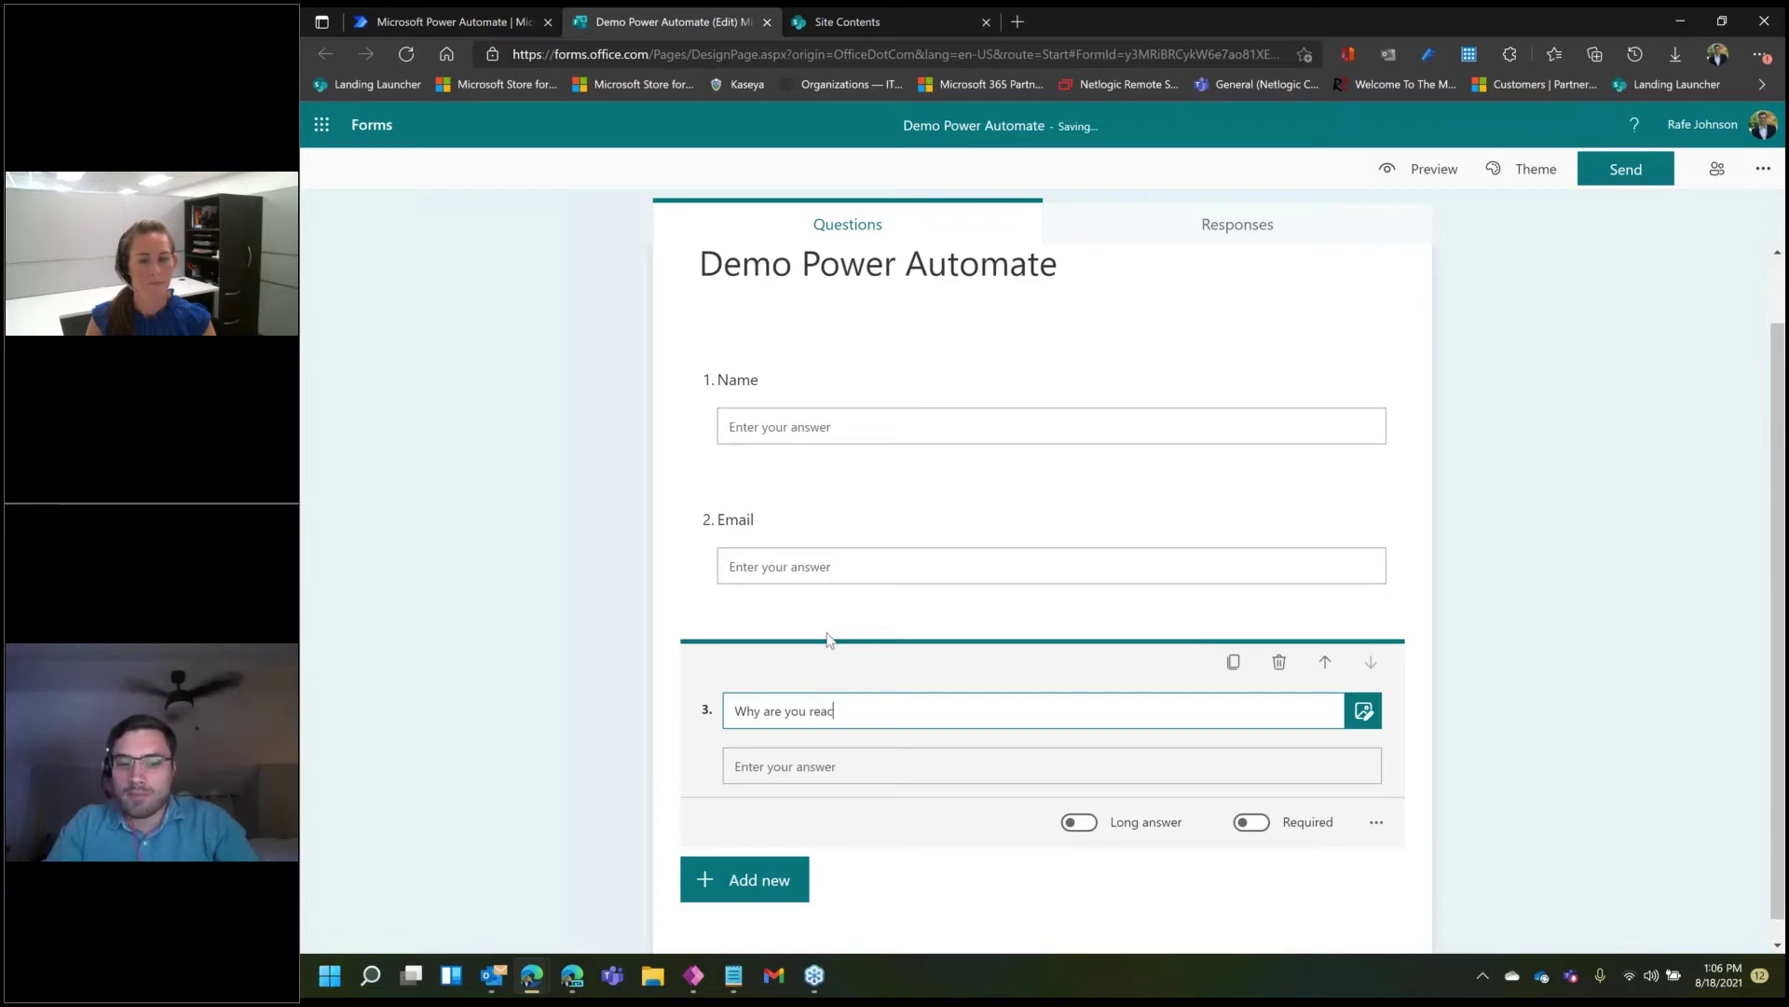
pyautogui.write('hing out to us todya')
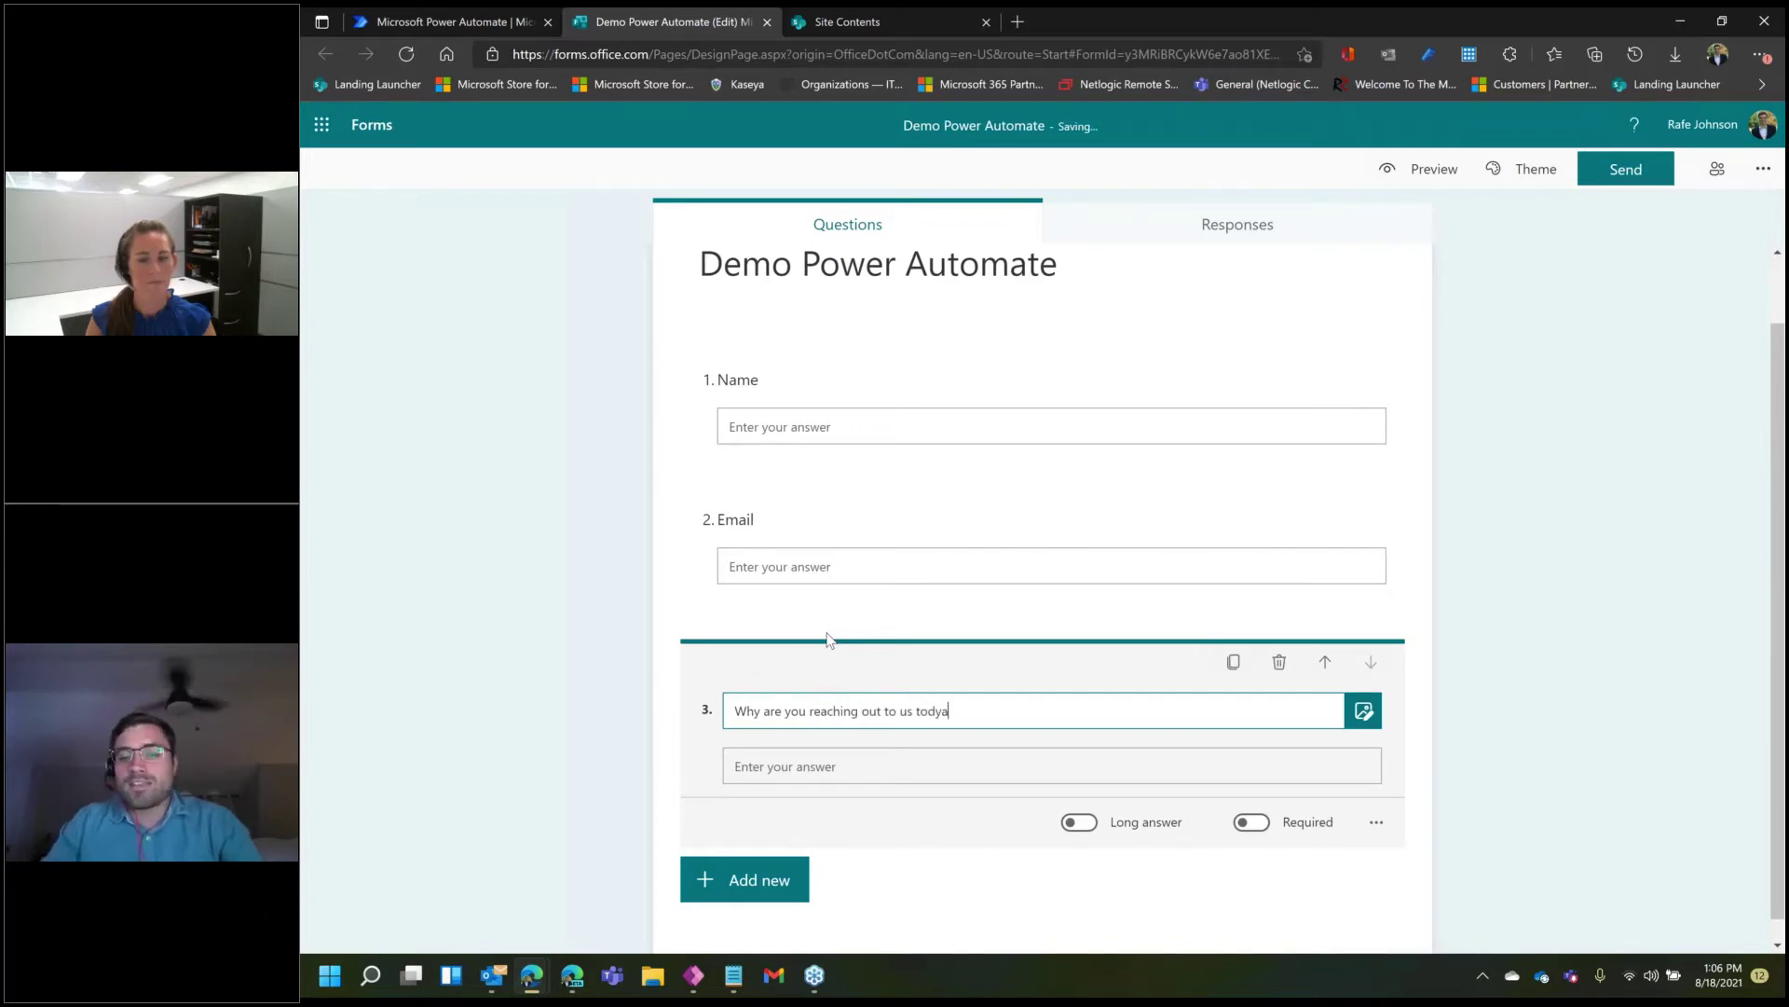
pyautogui.press('BackSpace')
pyautogui.press('BackSpace')
pyautogui.write('ay')
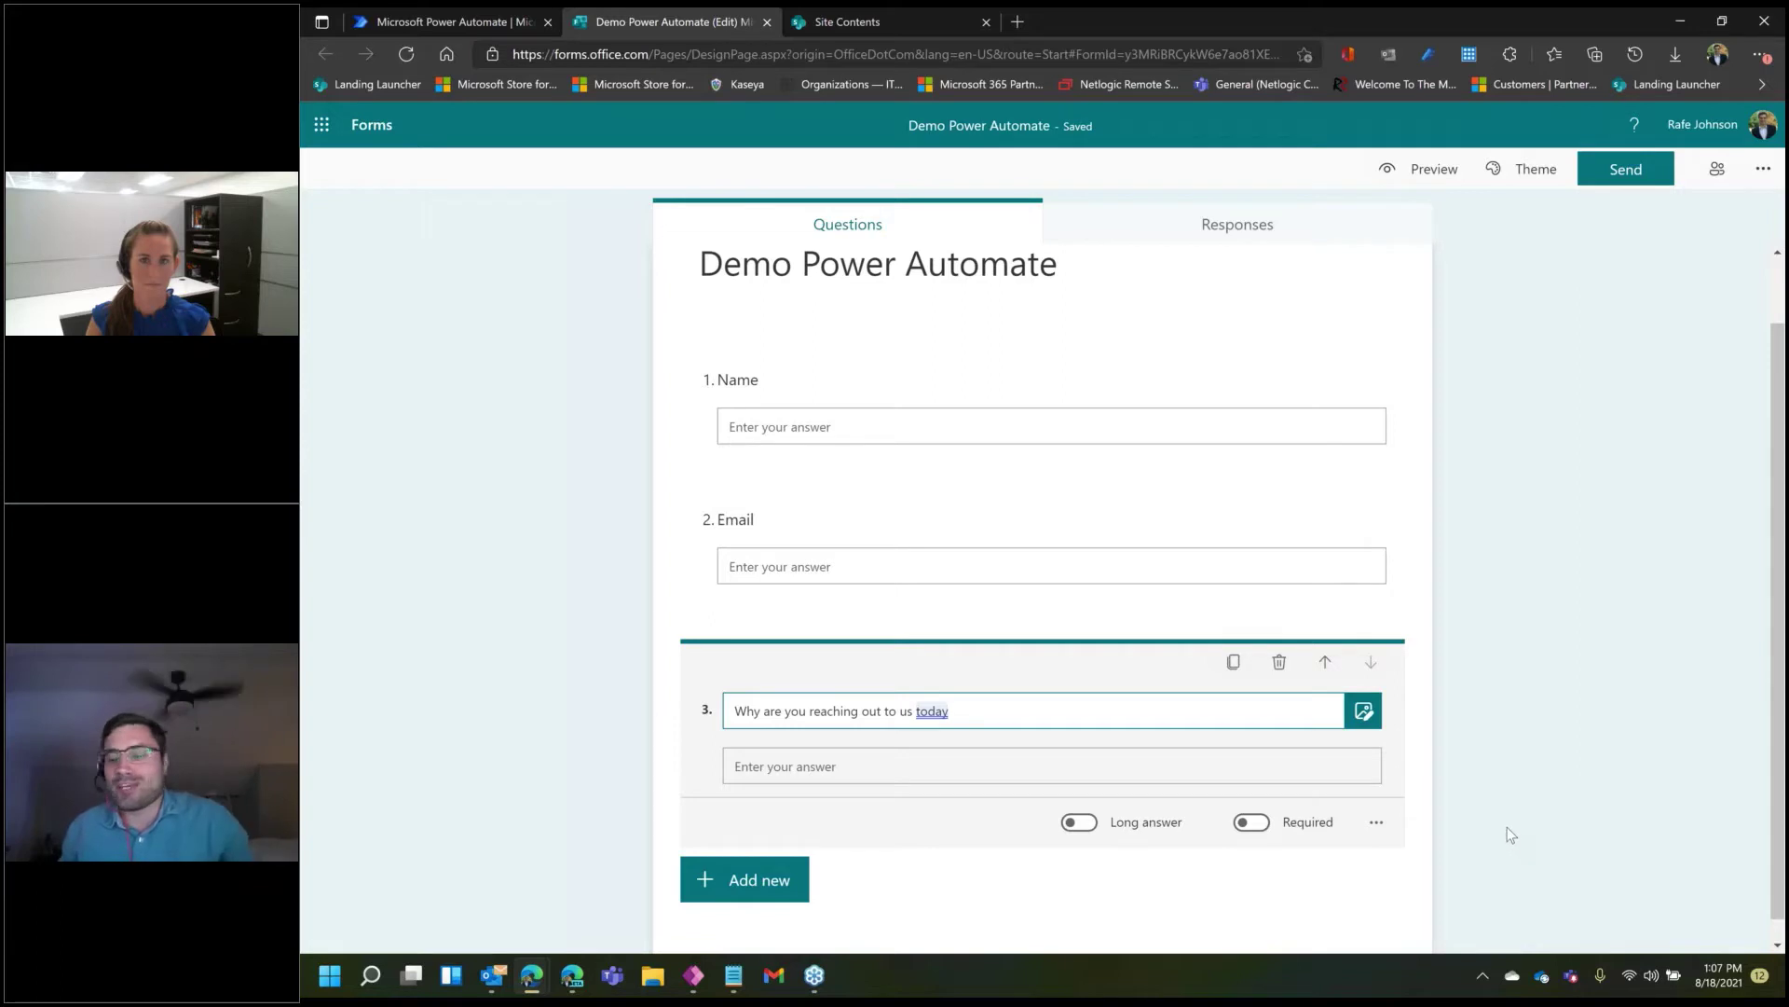
# - Finish editing question 3 and go to the SharePoint Site Contents page
pyautogui.click(1541, 789)
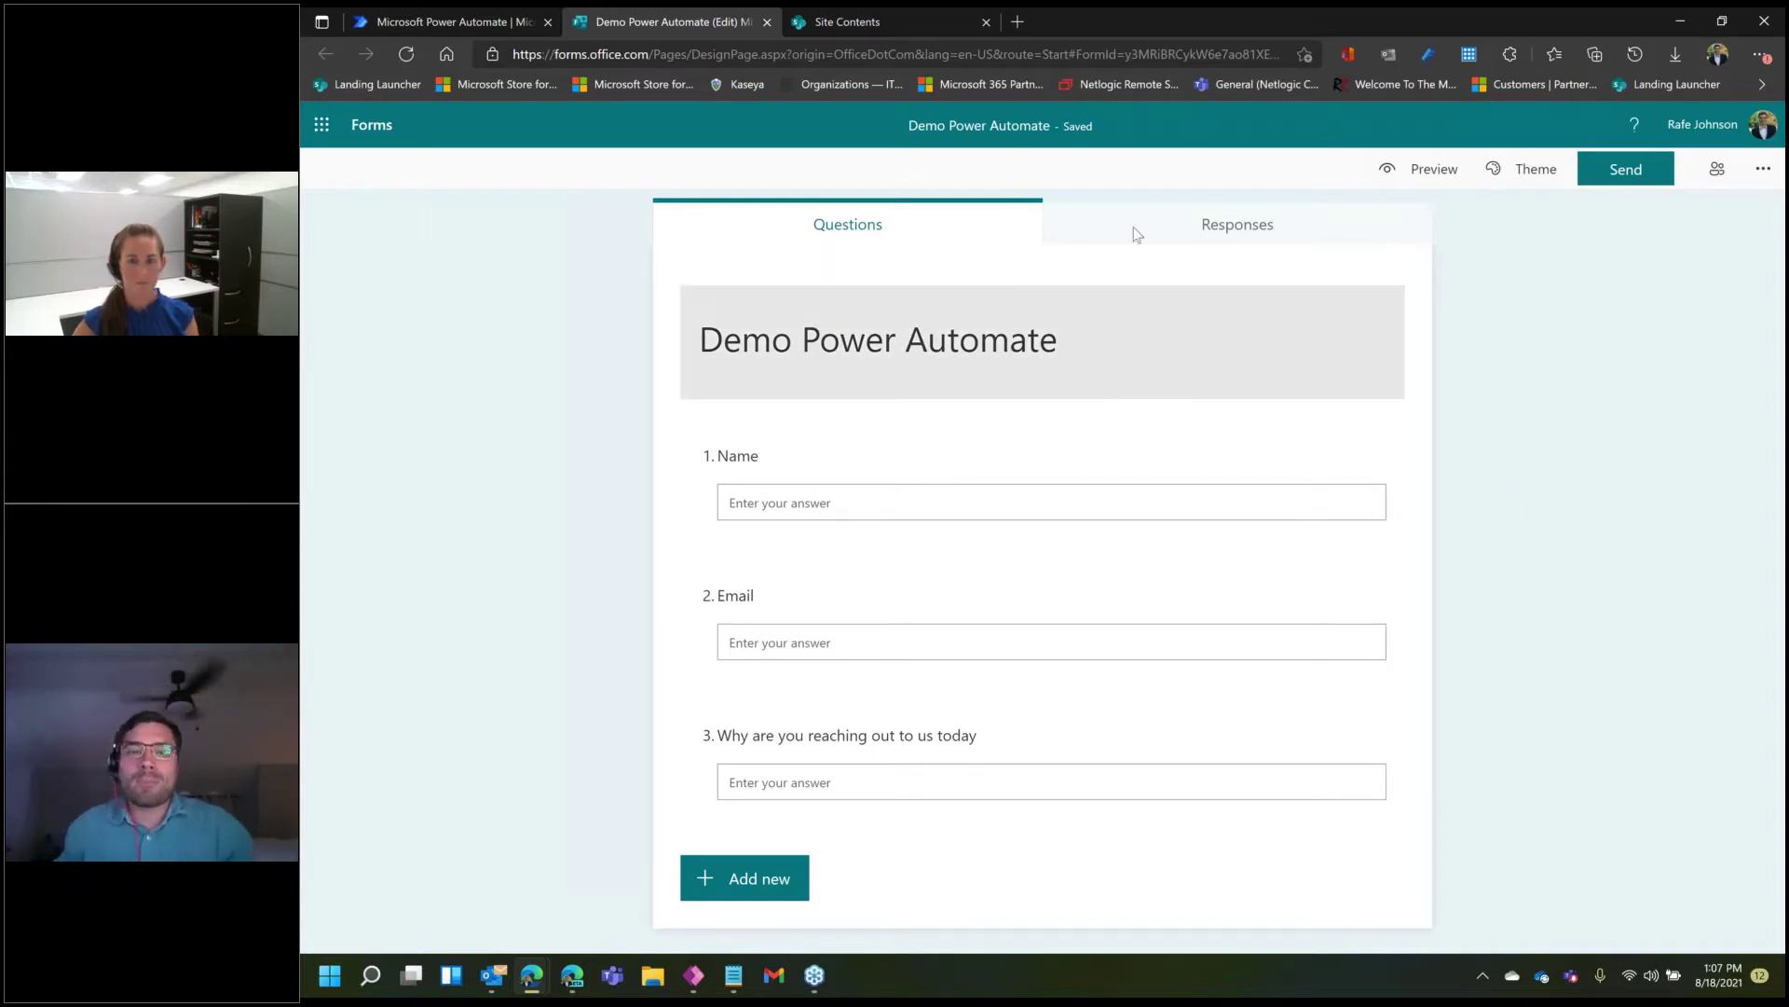
pyautogui.click(897, 6)
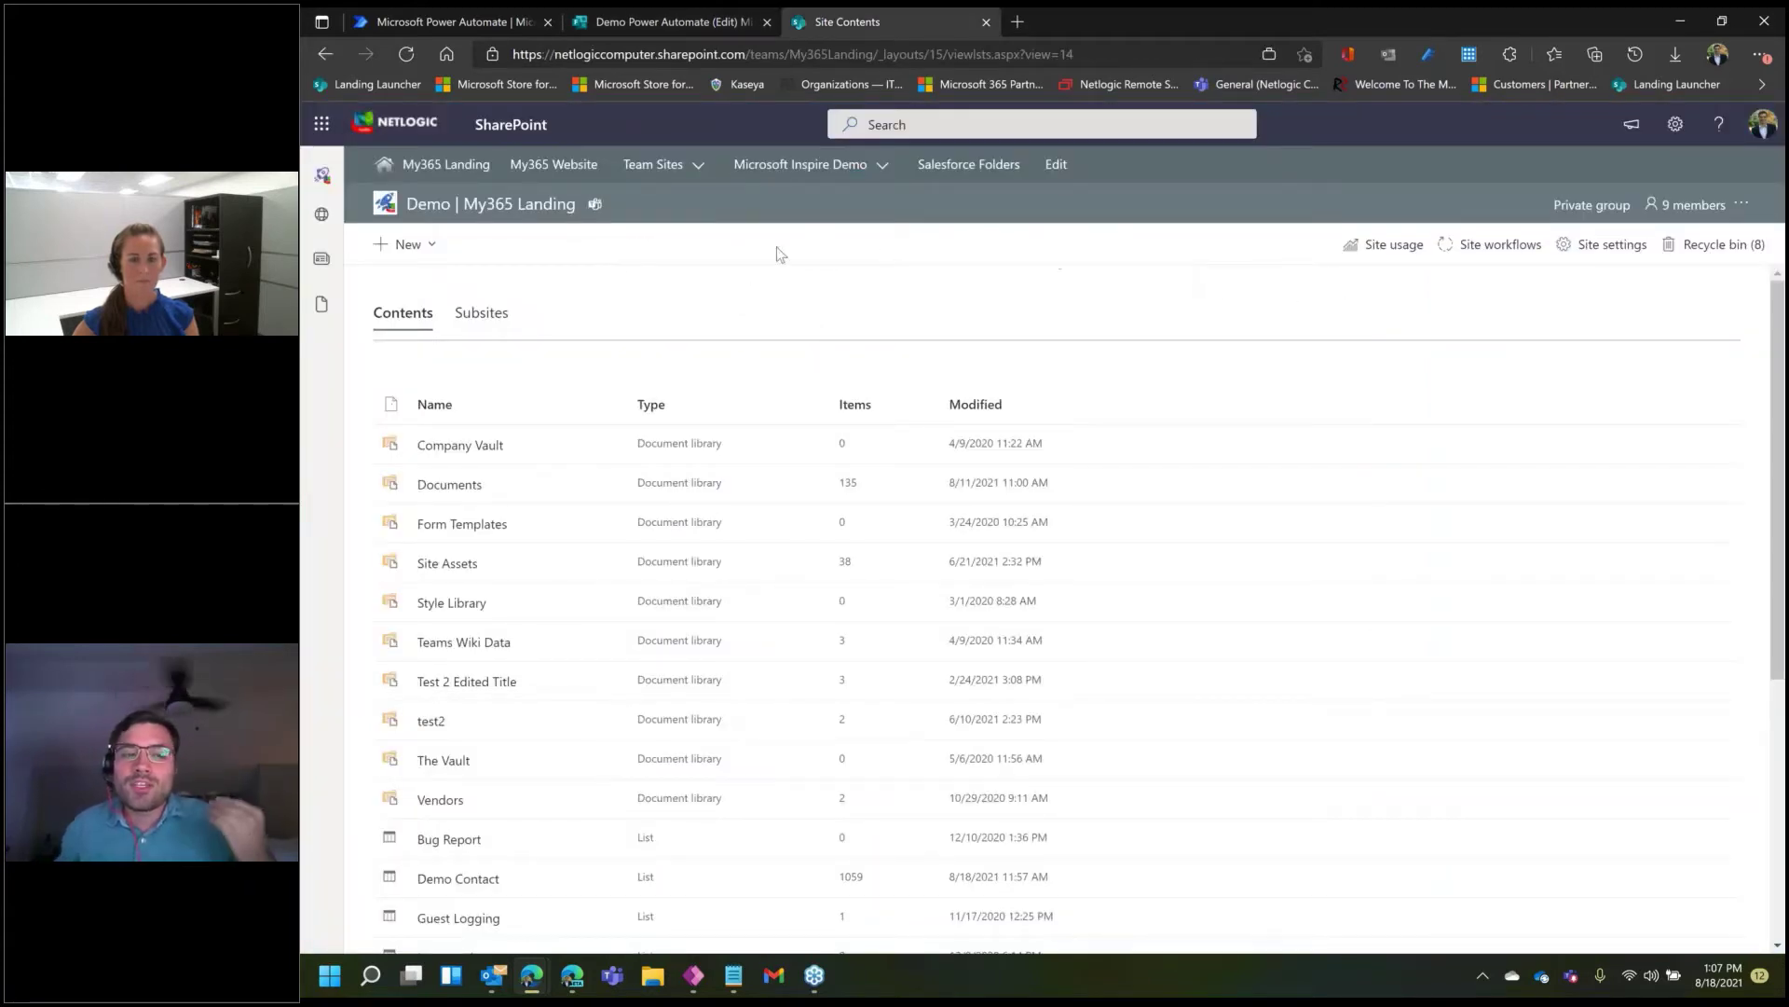
# - Choose New > List on the Site Contents page
pyautogui.click(408, 244)
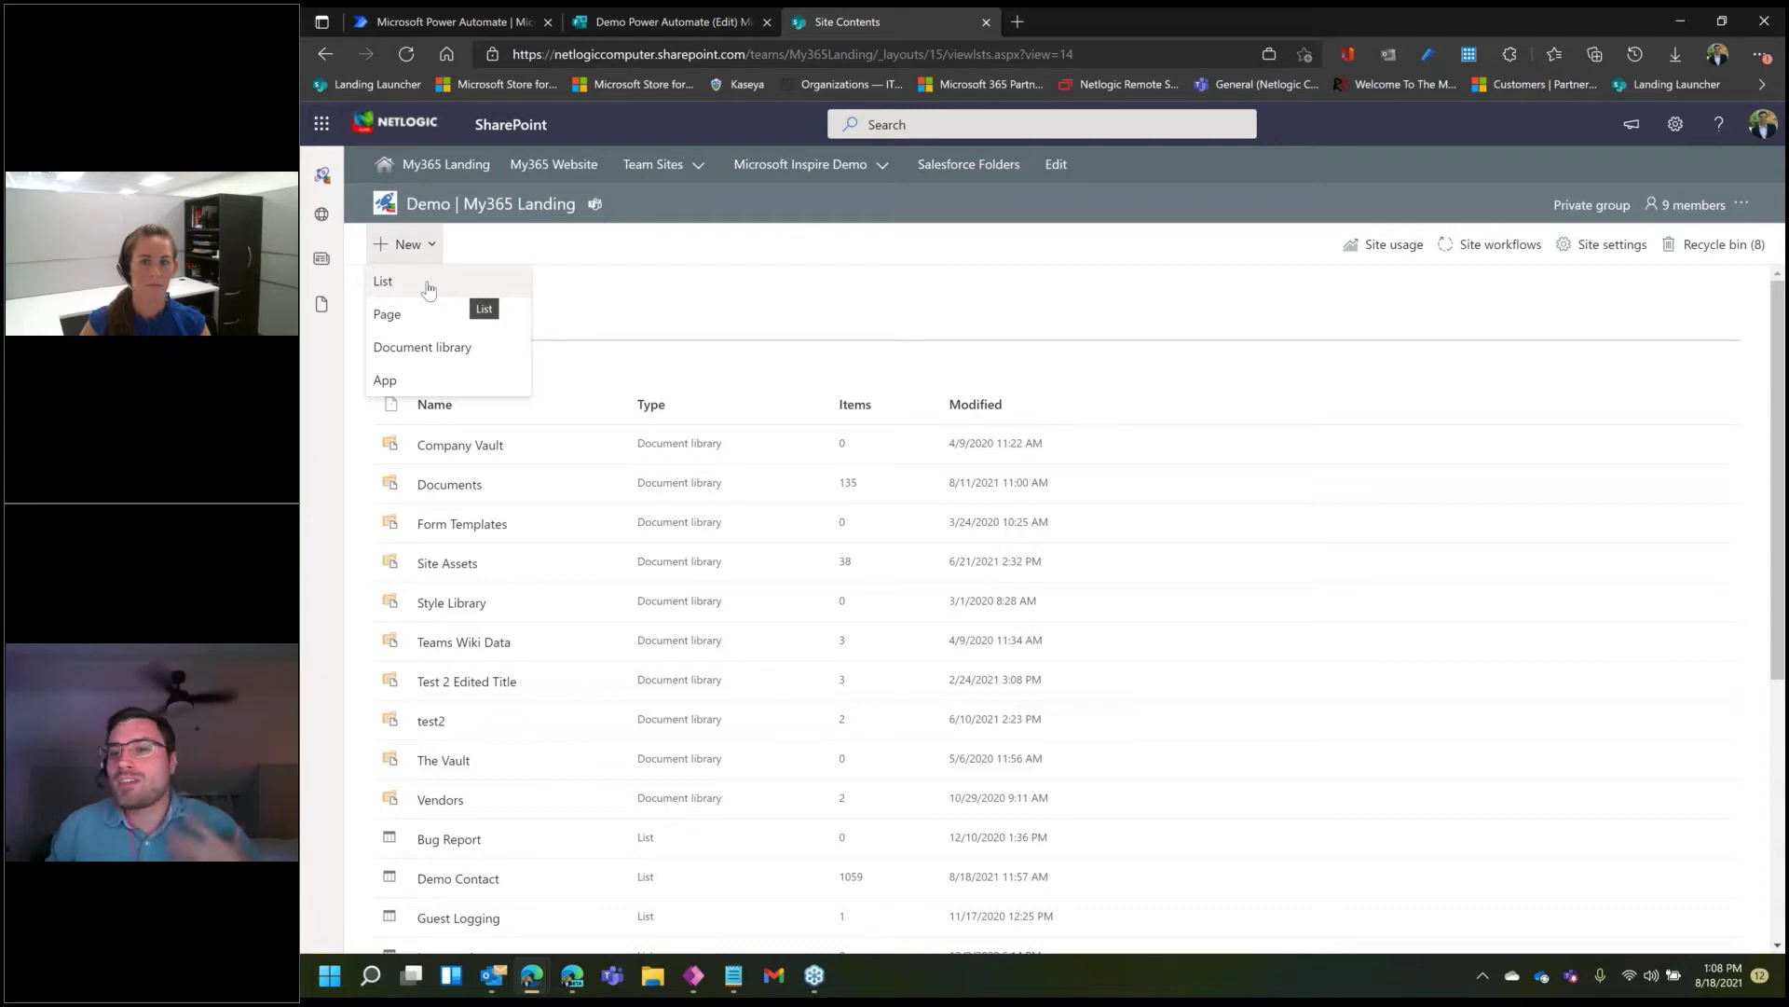
pyautogui.click(428, 284)
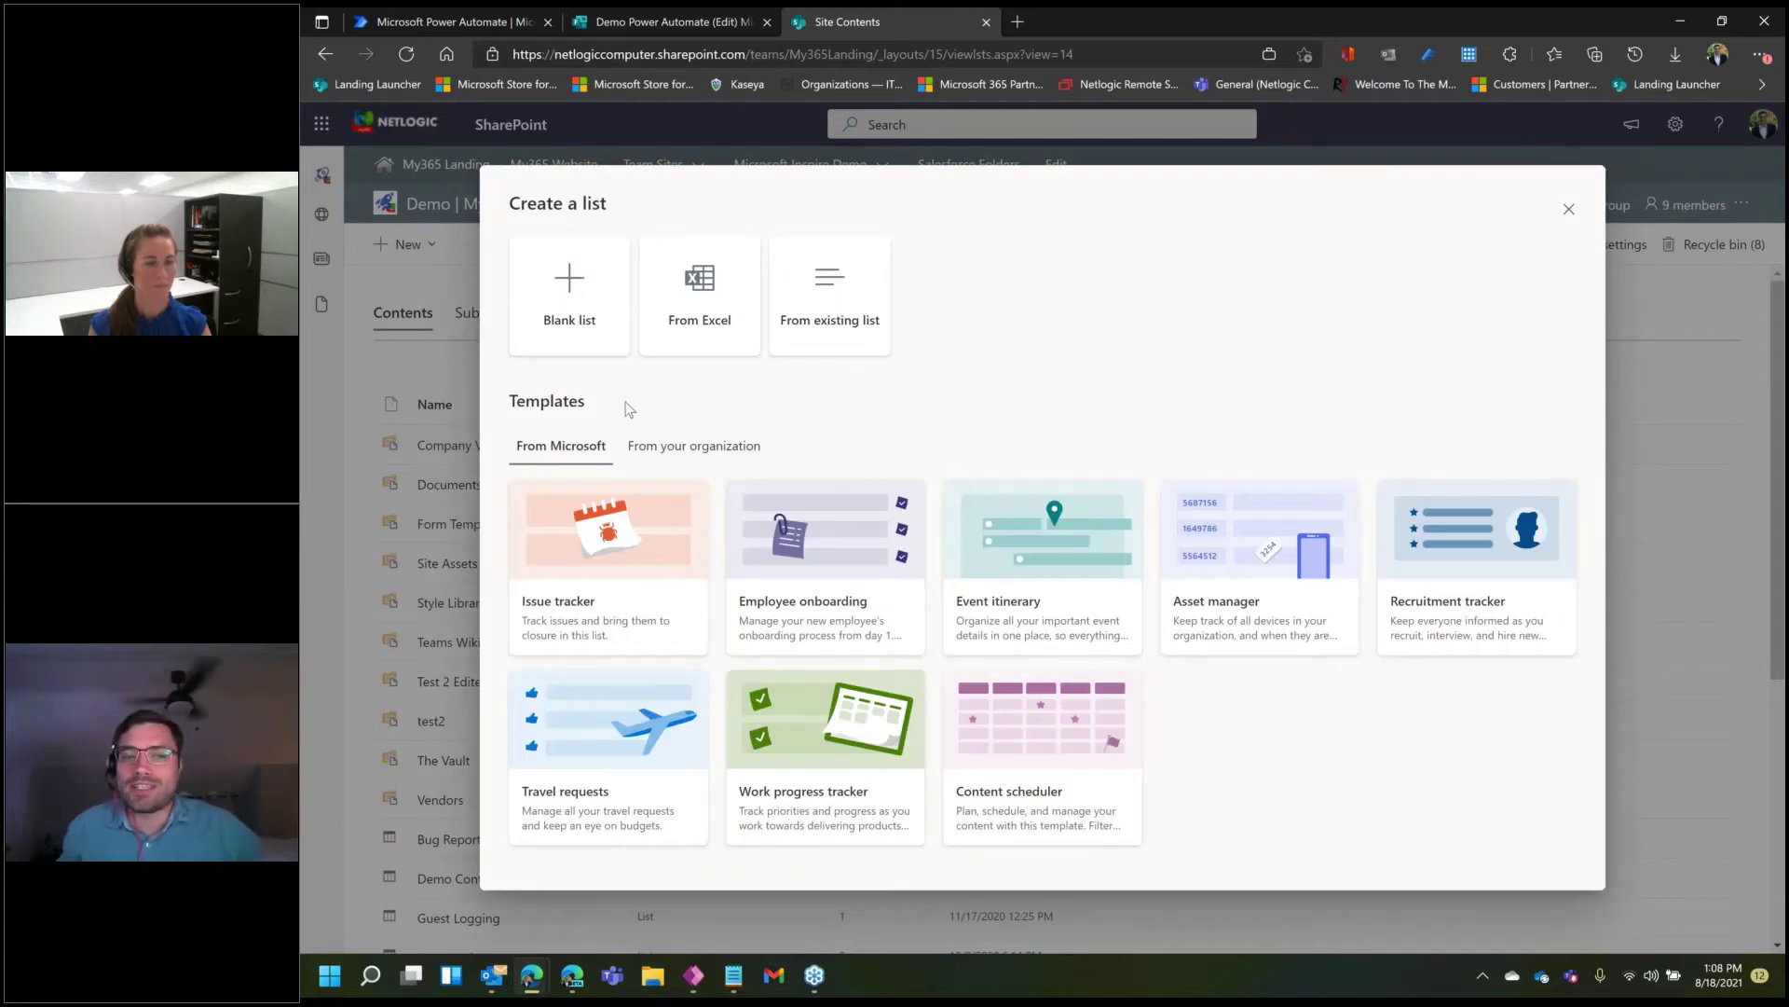
# - Create a blank list 'Demo Power Automate' that is hidden from site navigation
pyautogui.click(558, 299)
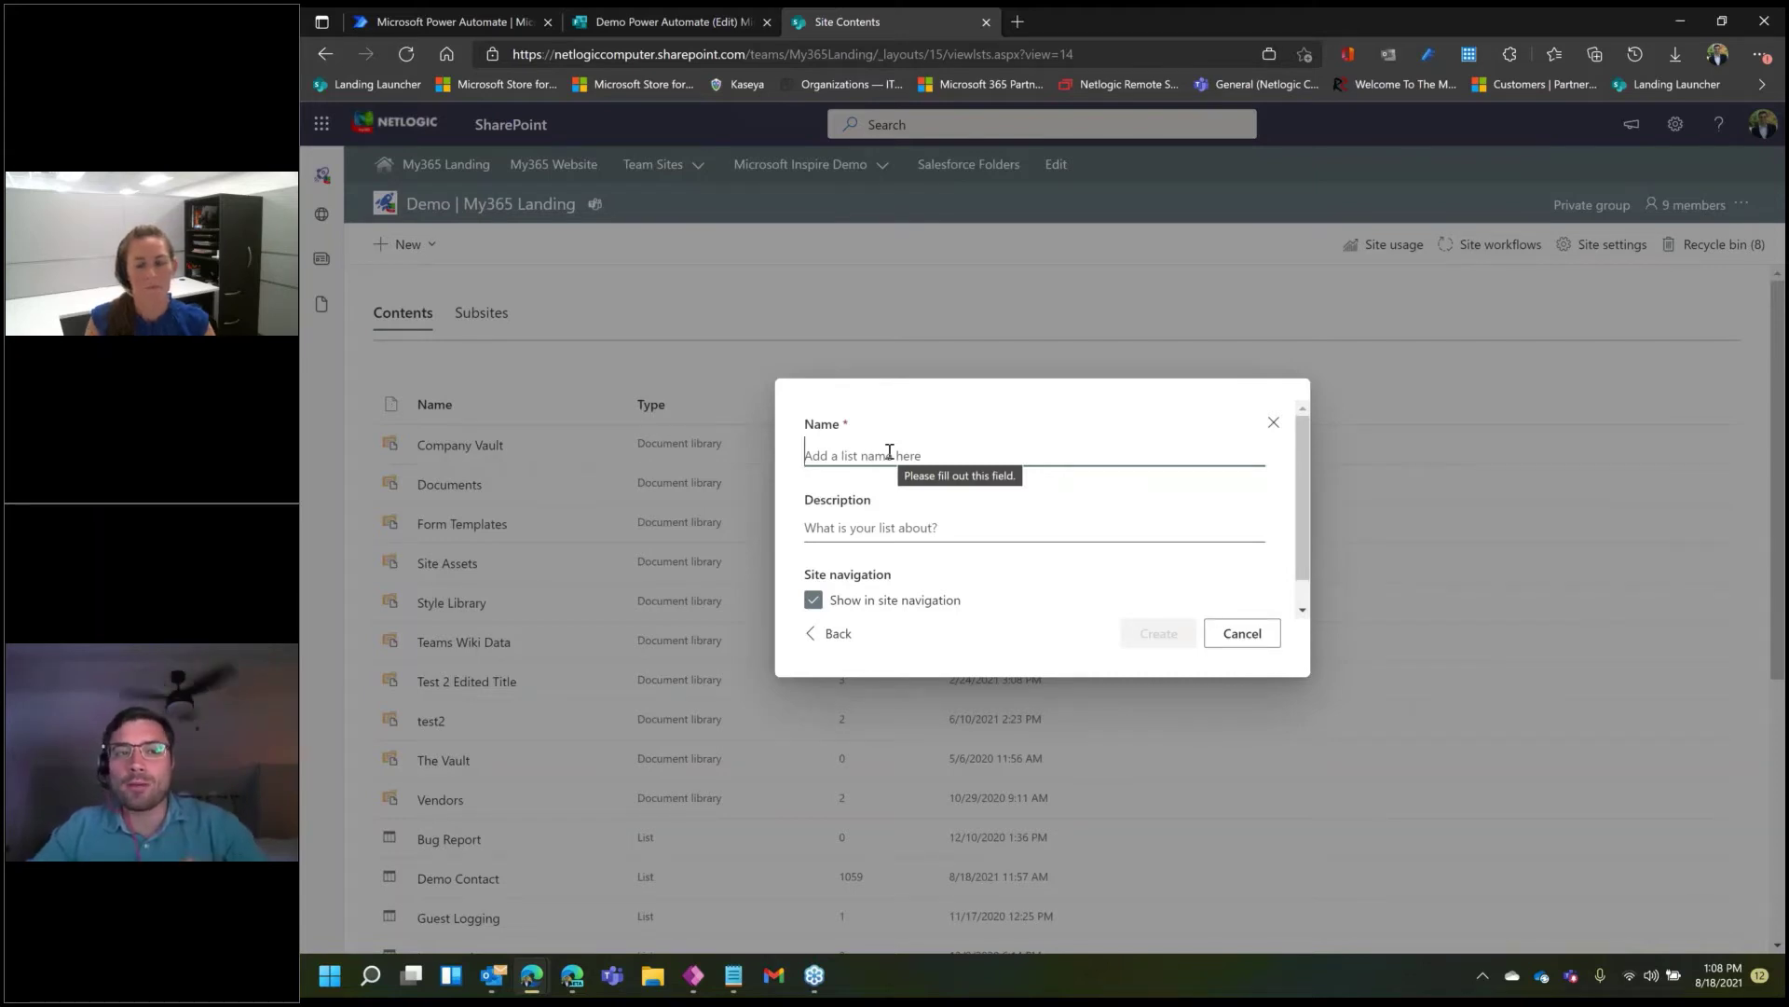
pyautogui.moveTo(689, 24)
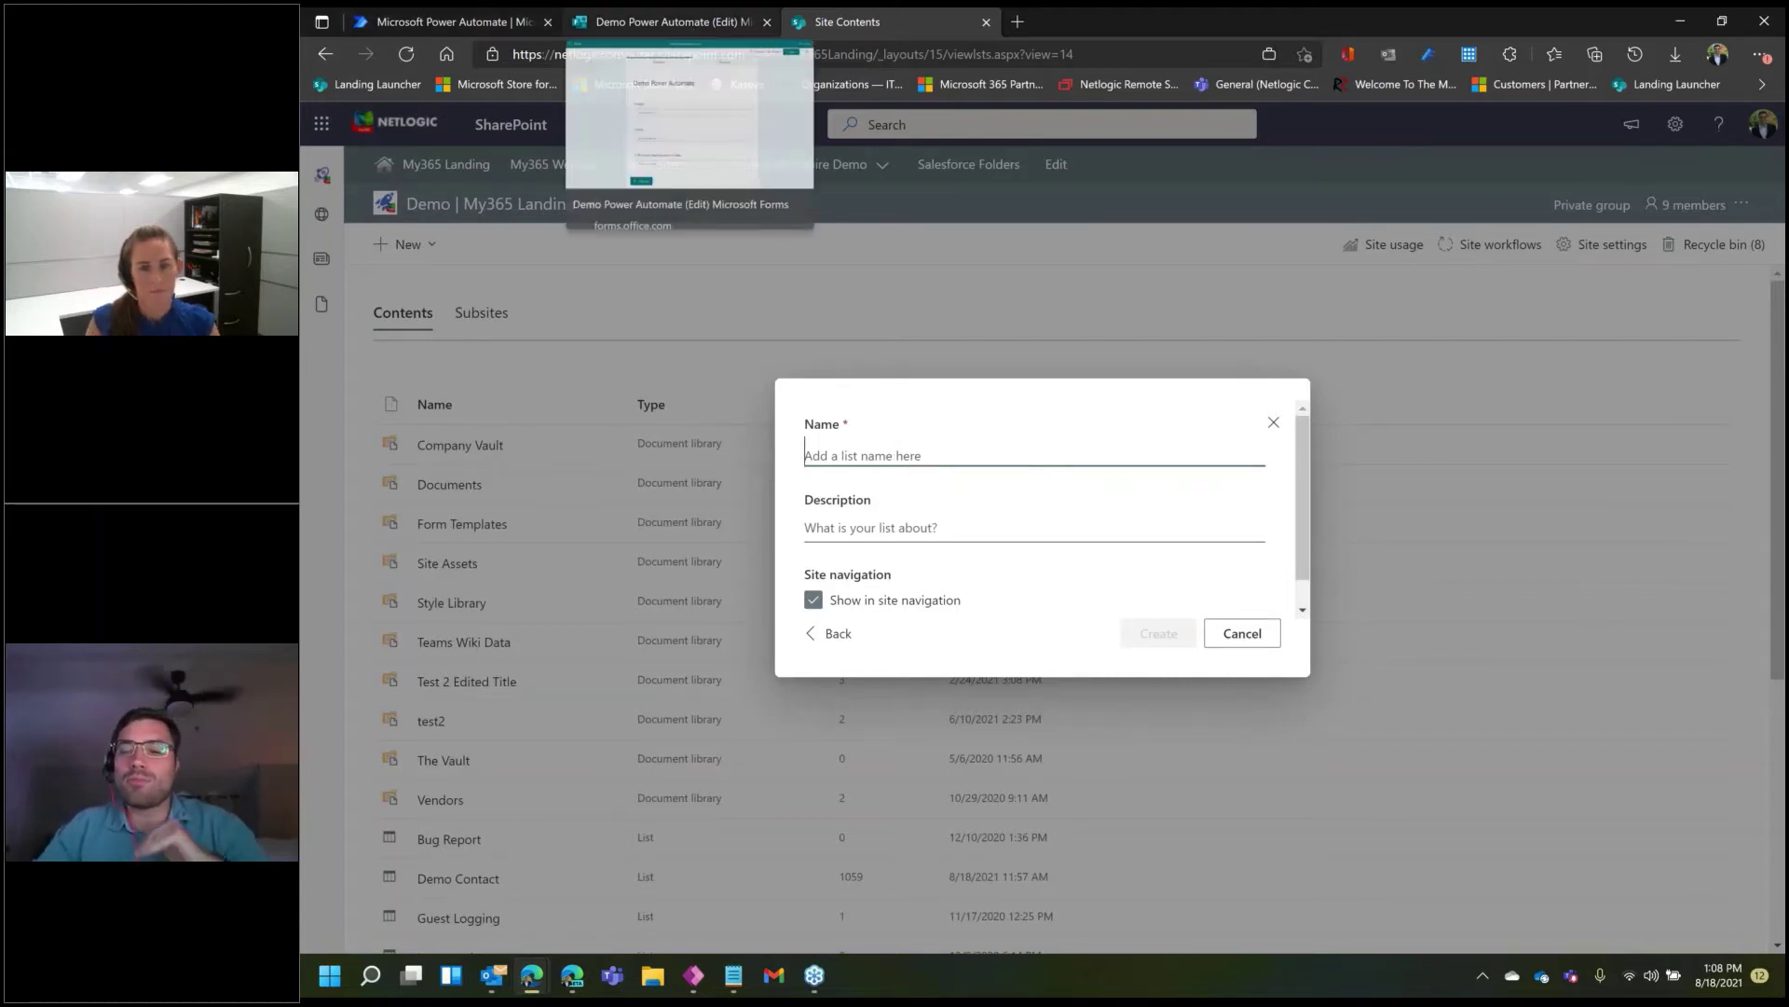
pyautogui.write('De')
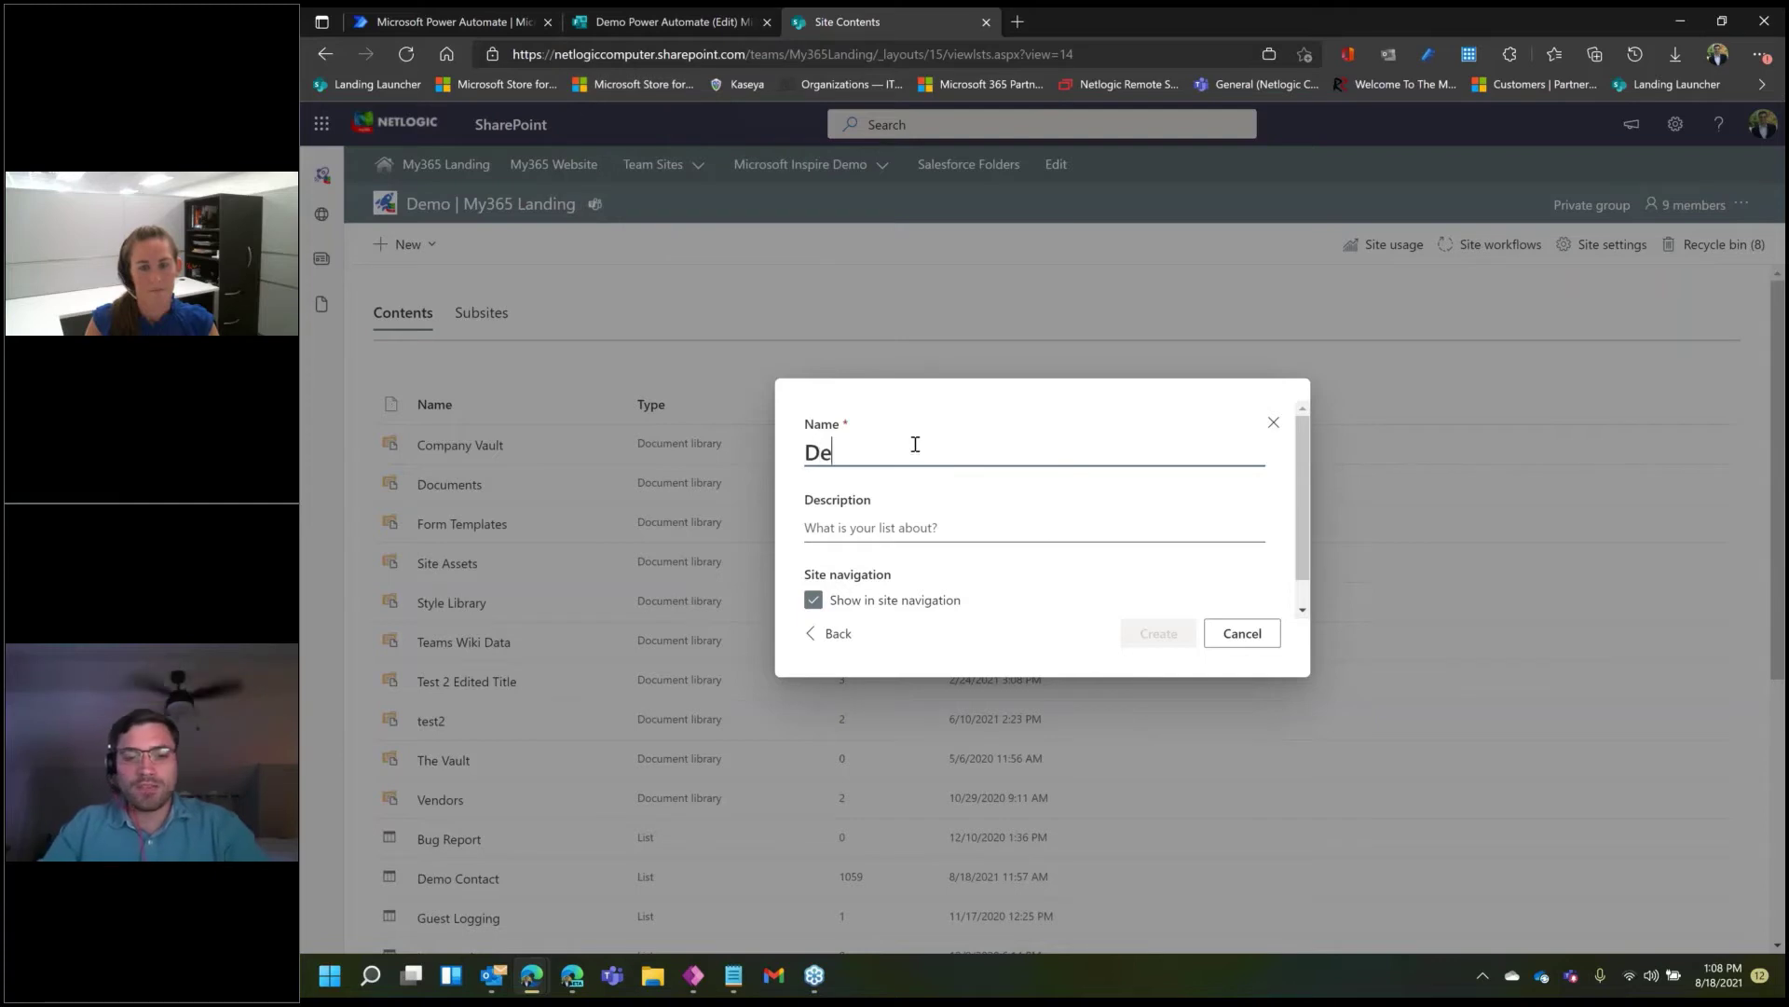
pyautogui.write('mo Power ')
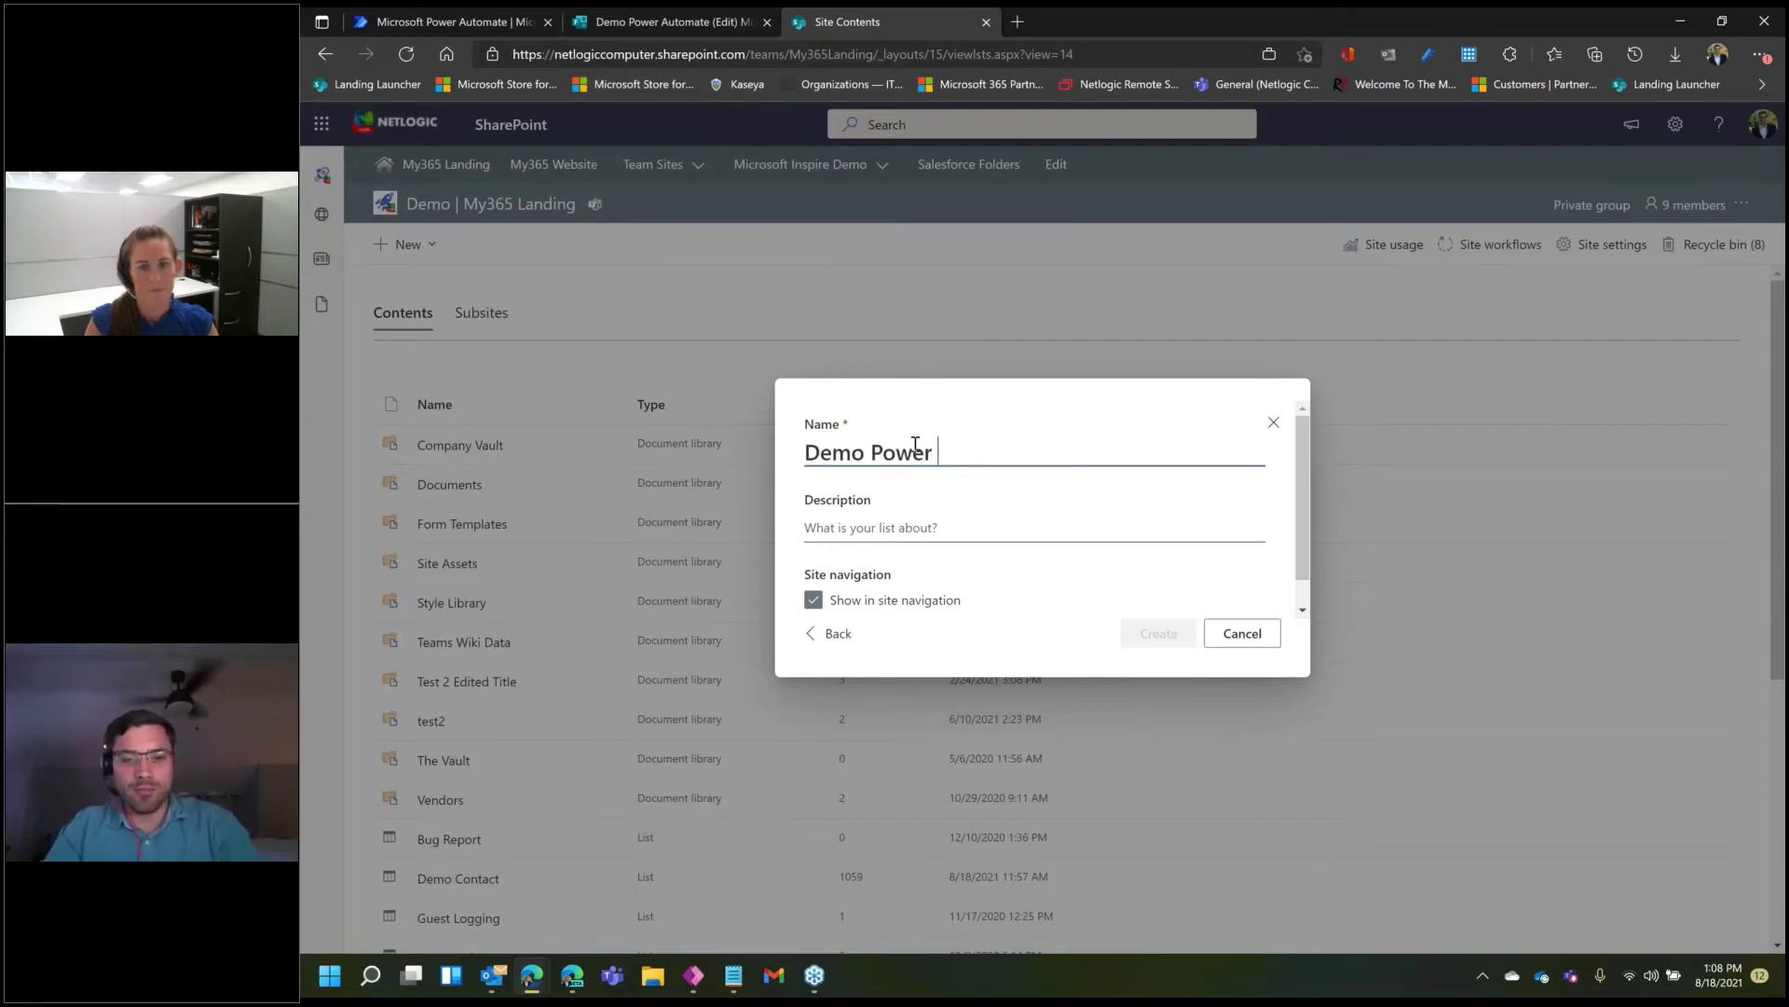
pyautogui.write('Automate')
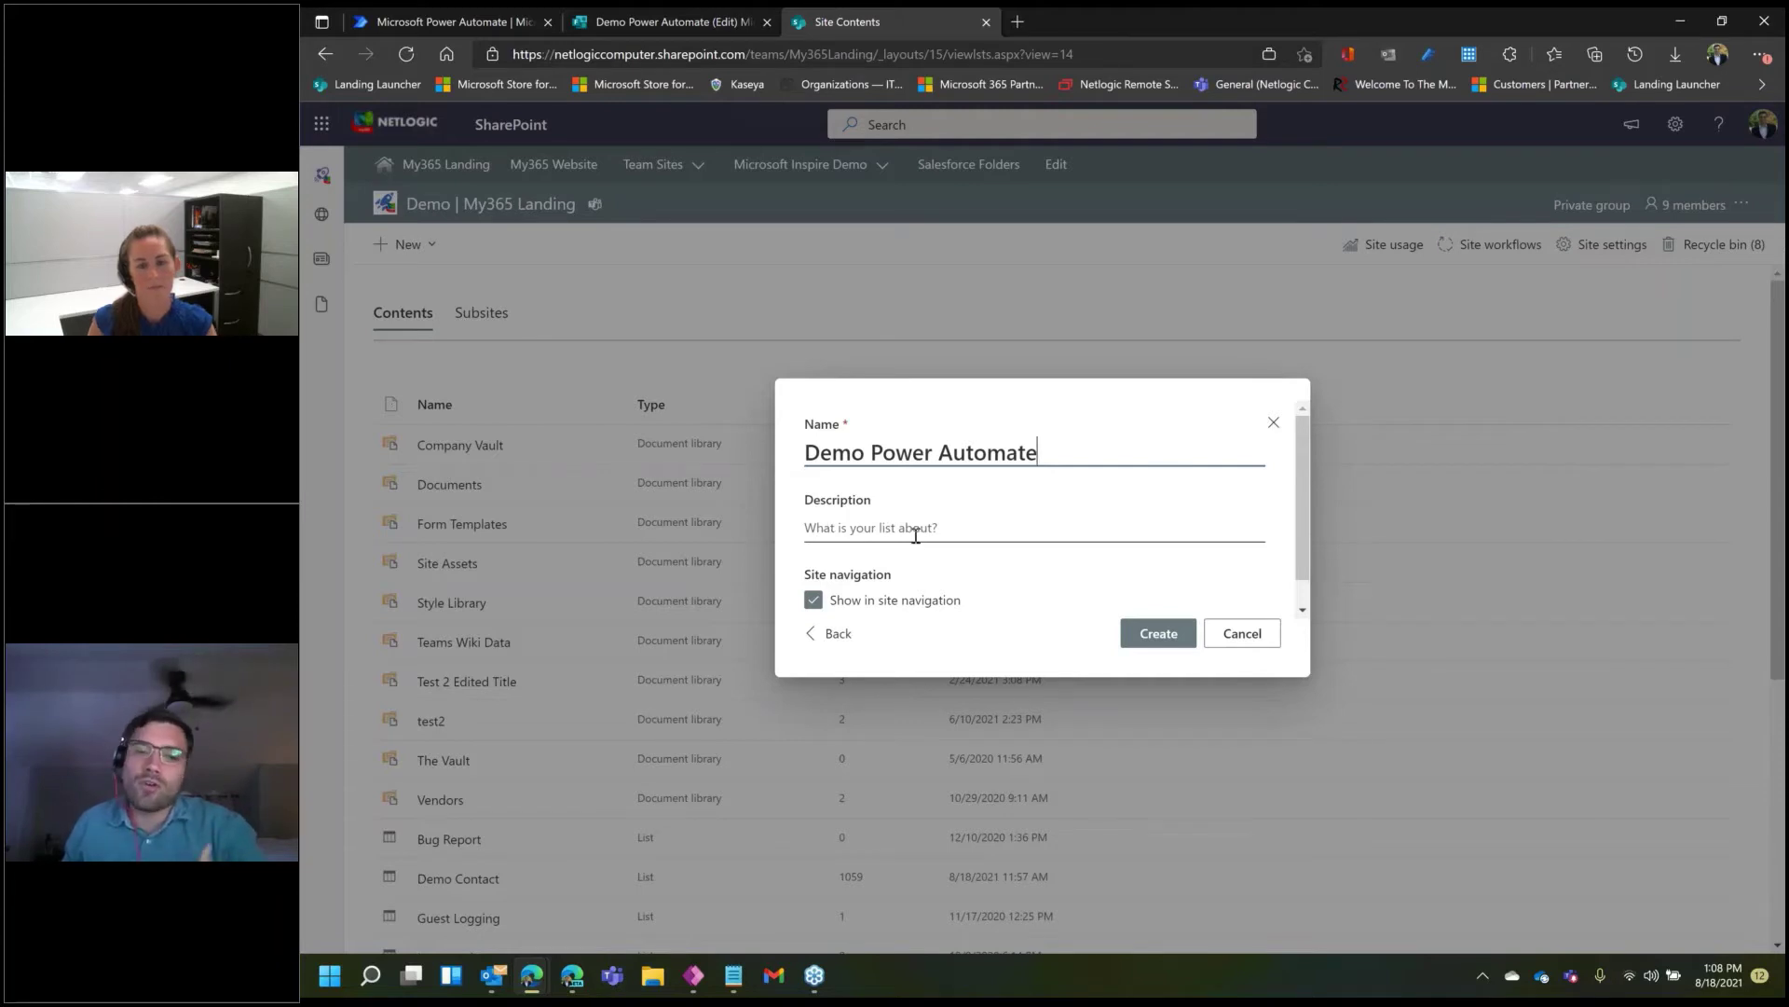
pyautogui.click(816, 603)
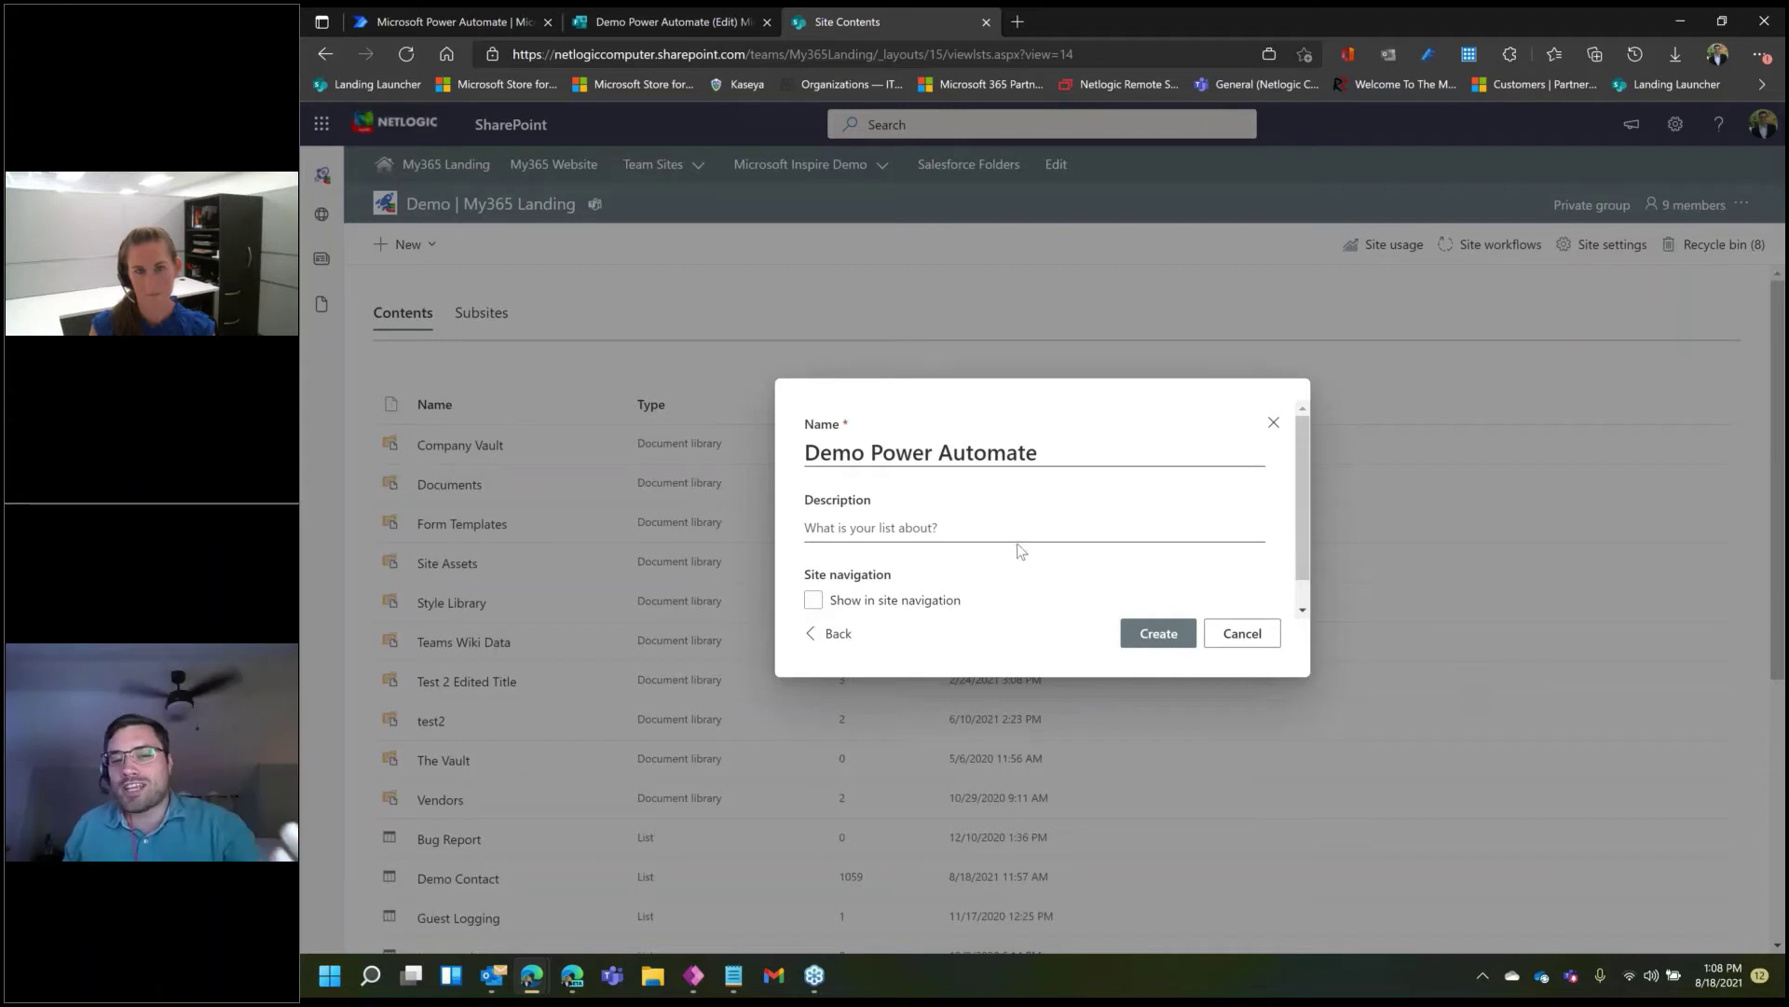
pyautogui.click(1161, 636)
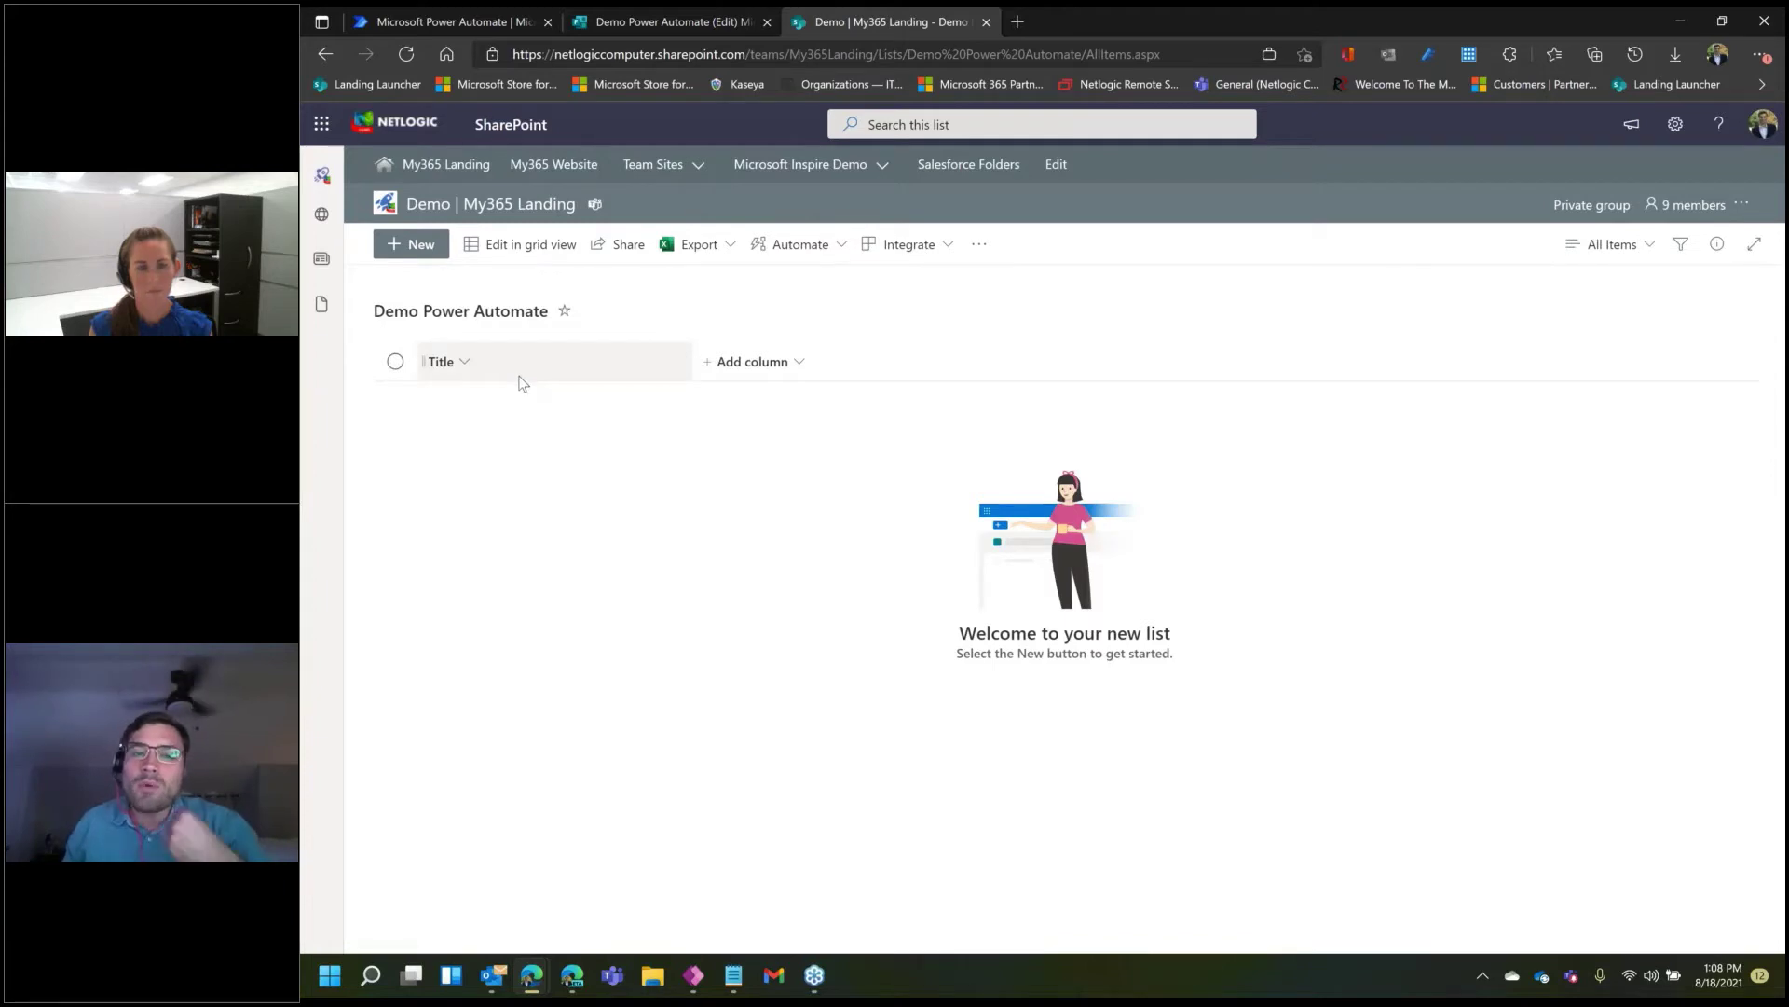
# - Check the form's questions, then add a single-line text column named 'Name'
pyautogui.click(660, 23)
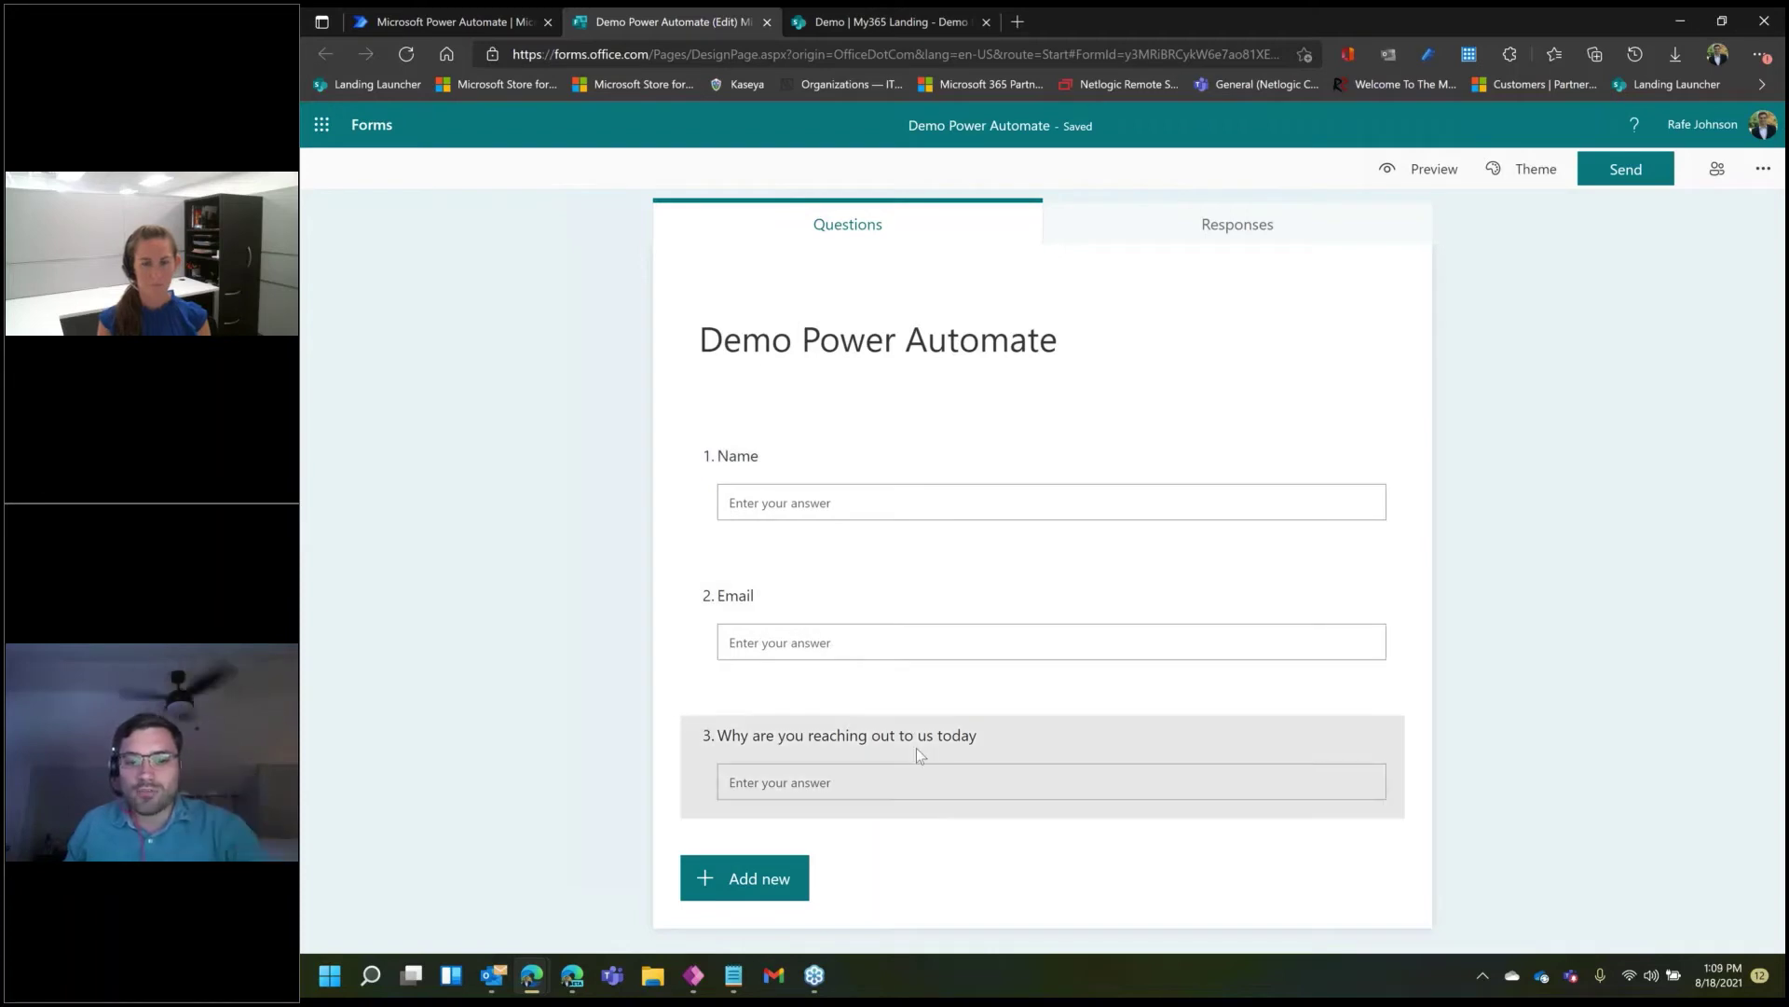
pyautogui.click(842, 13)
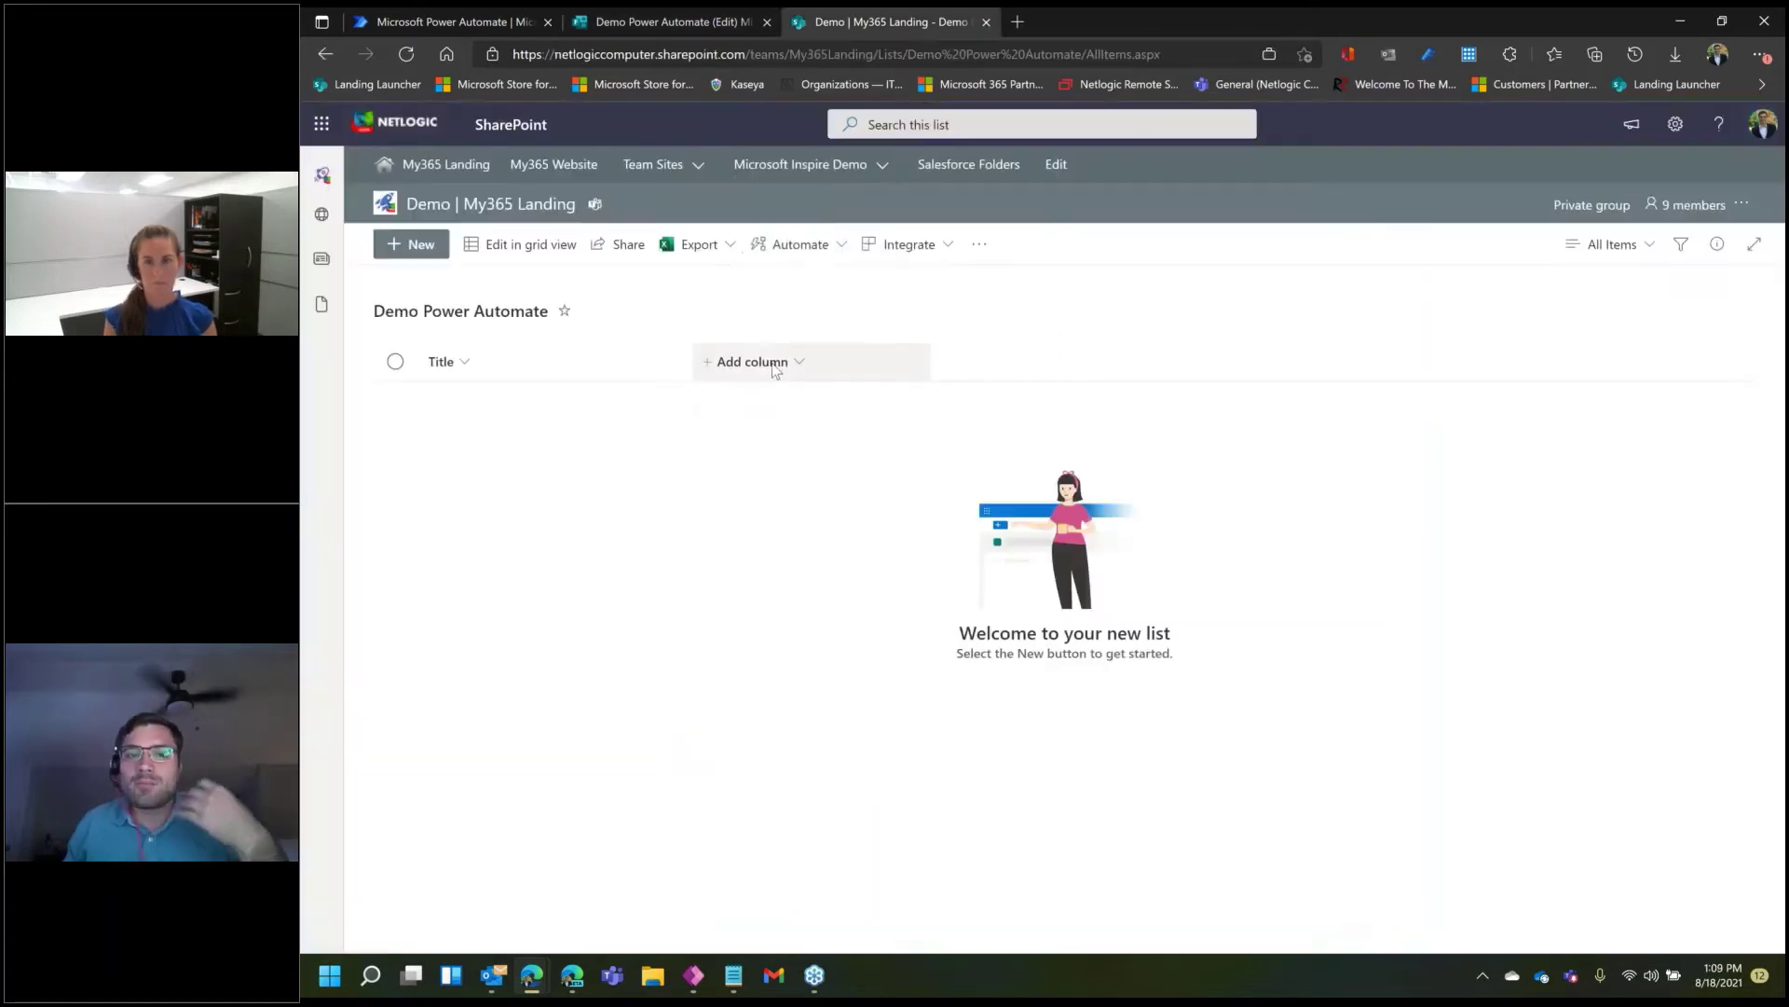
pyautogui.click(751, 362)
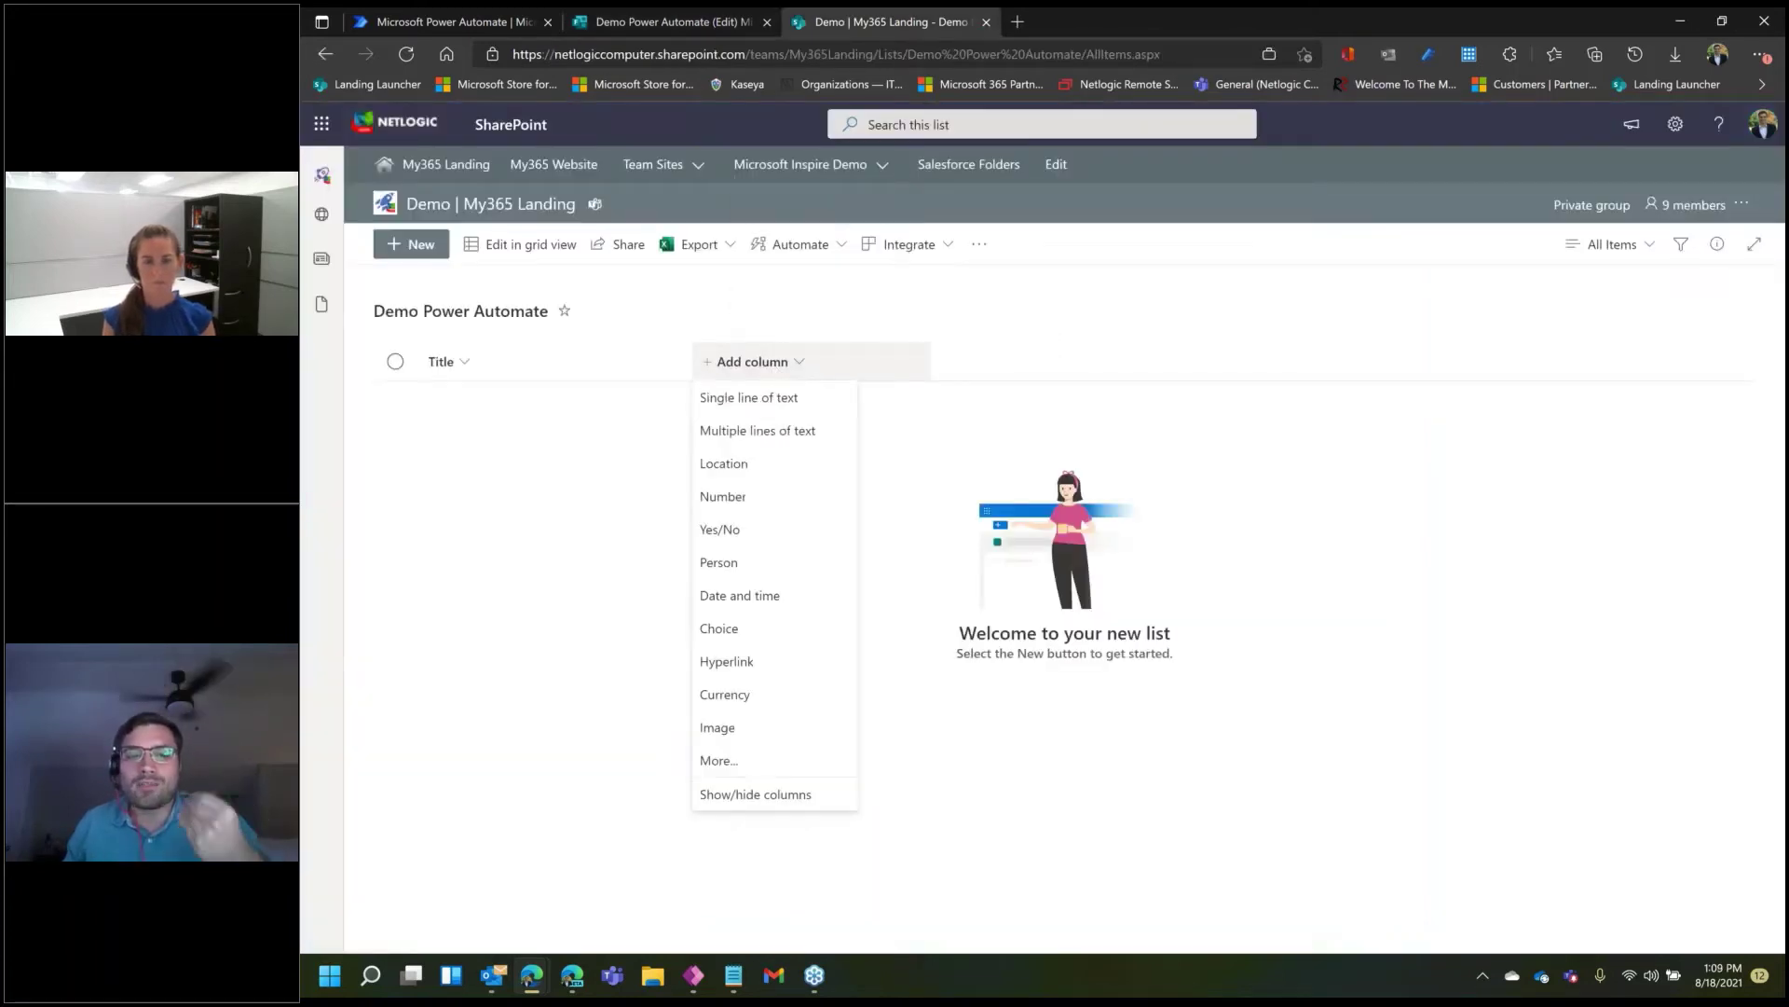
pyautogui.click(788, 399)
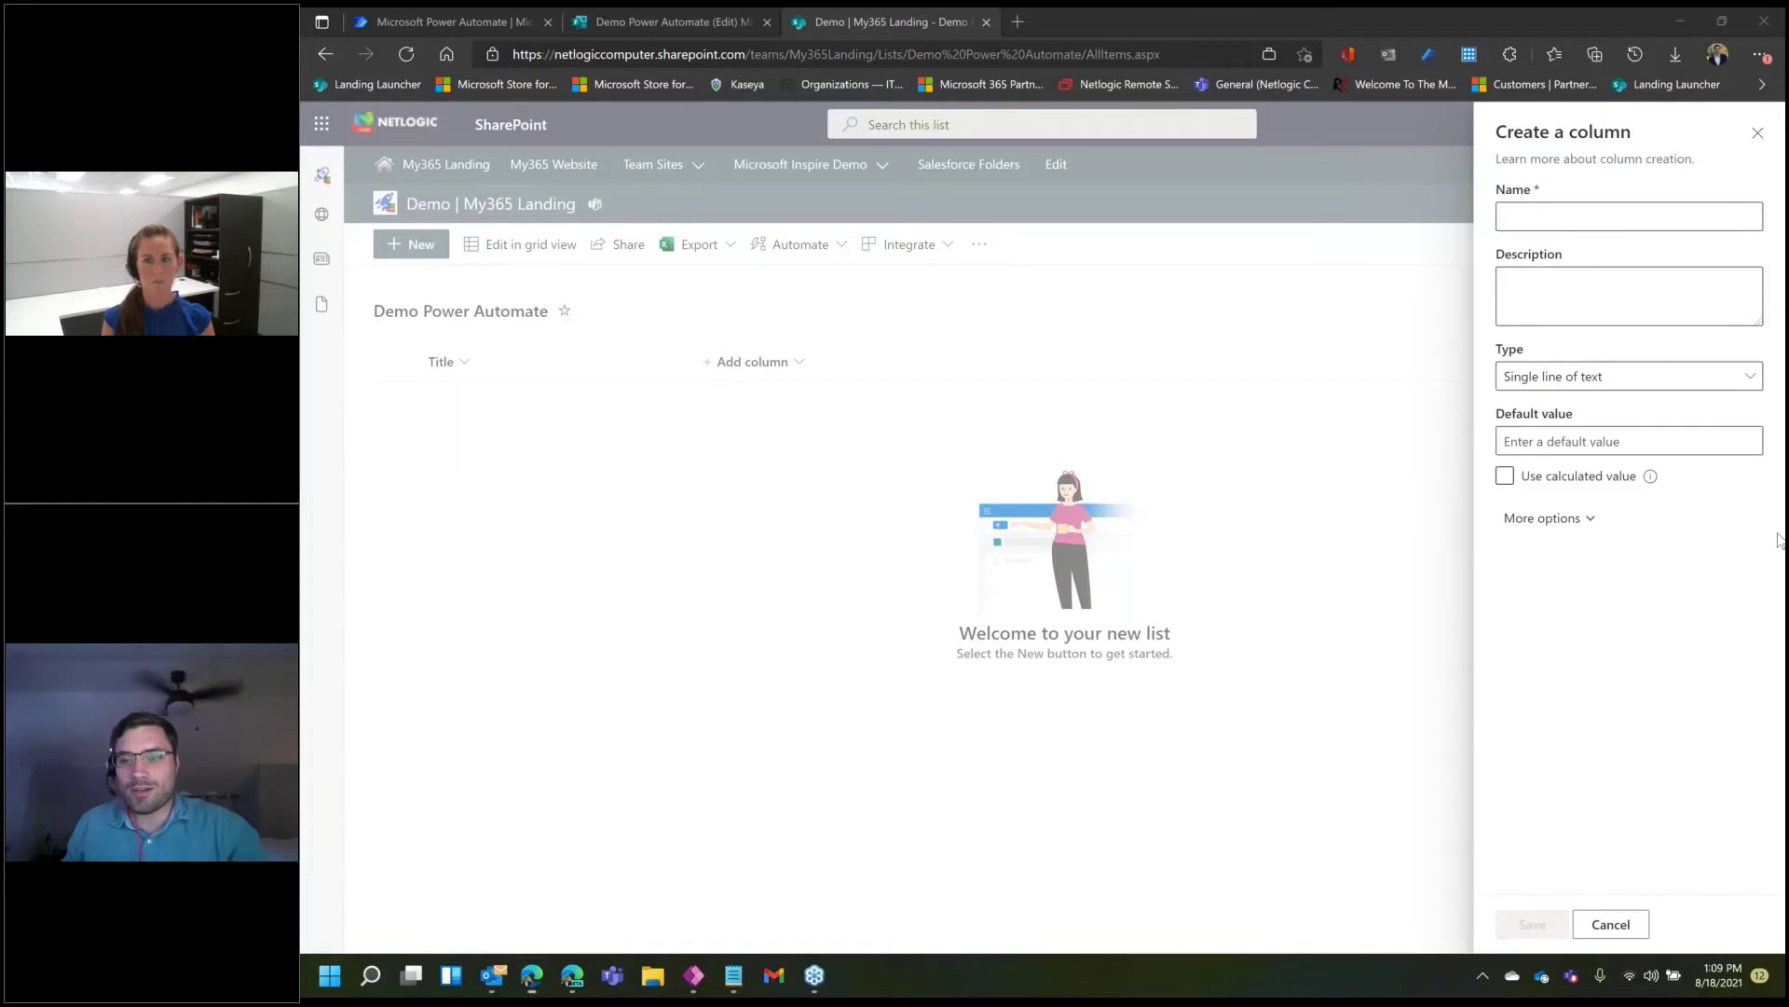
pyautogui.click(1587, 220)
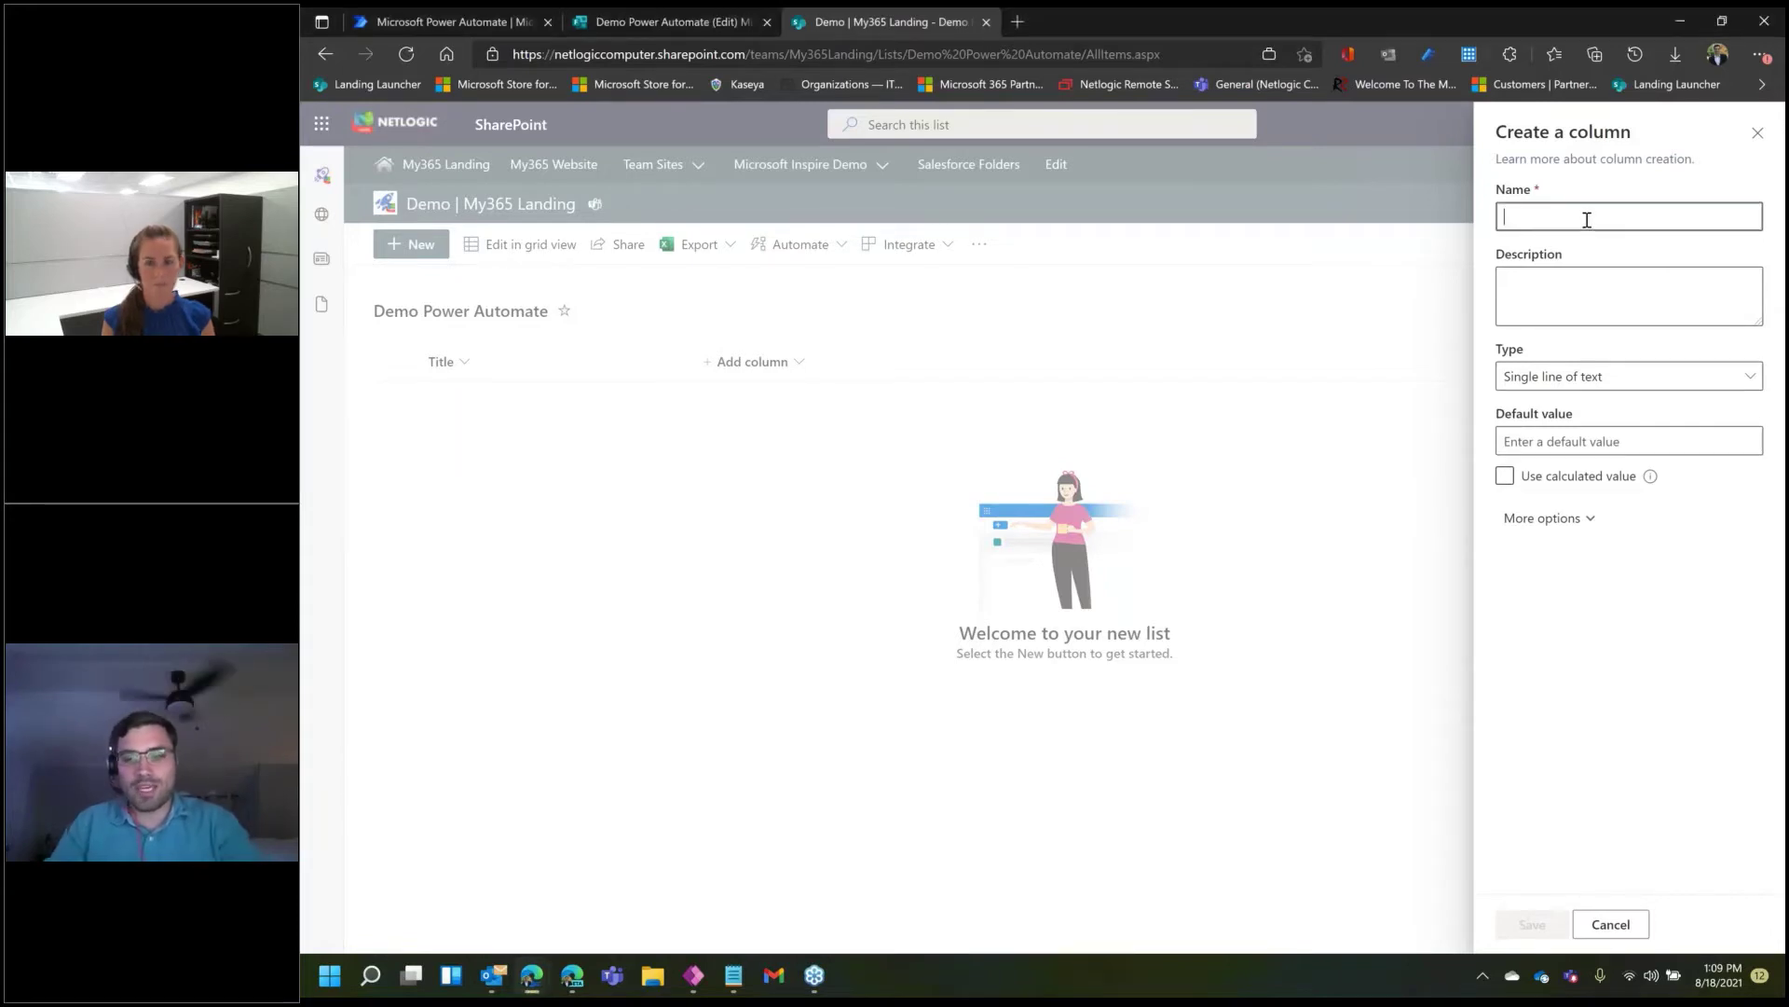
pyautogui.write('Name')
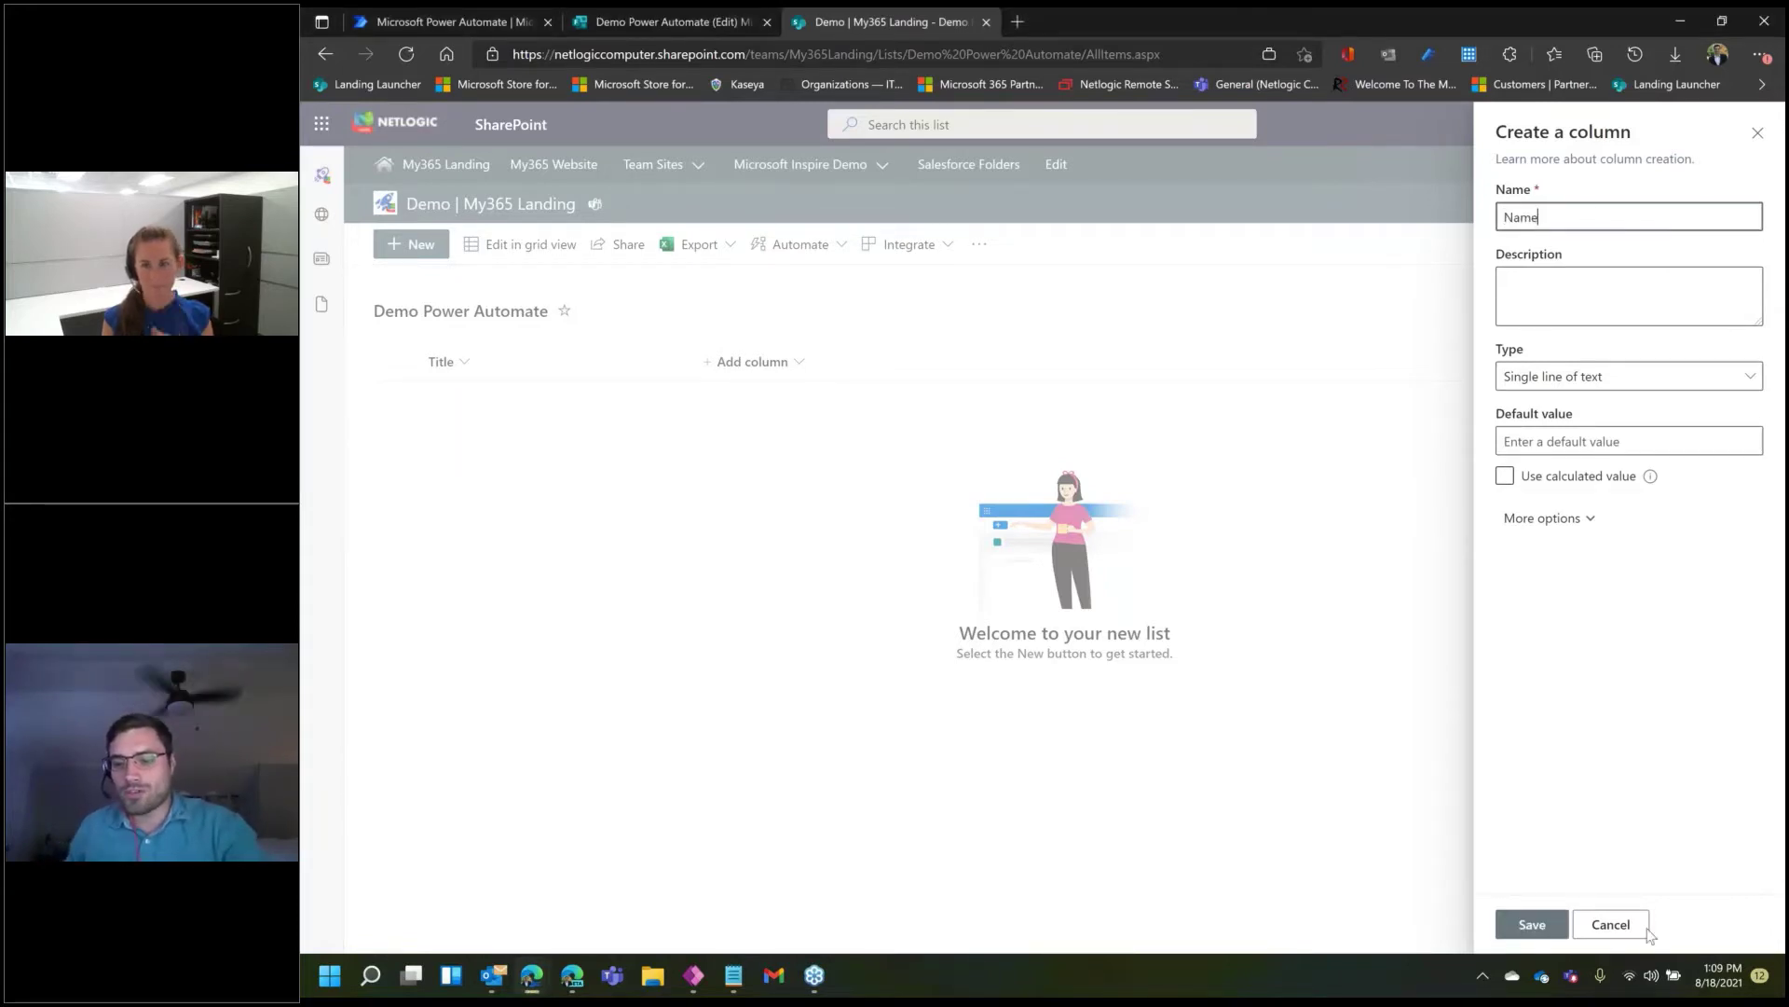
pyautogui.click(1456, 768)
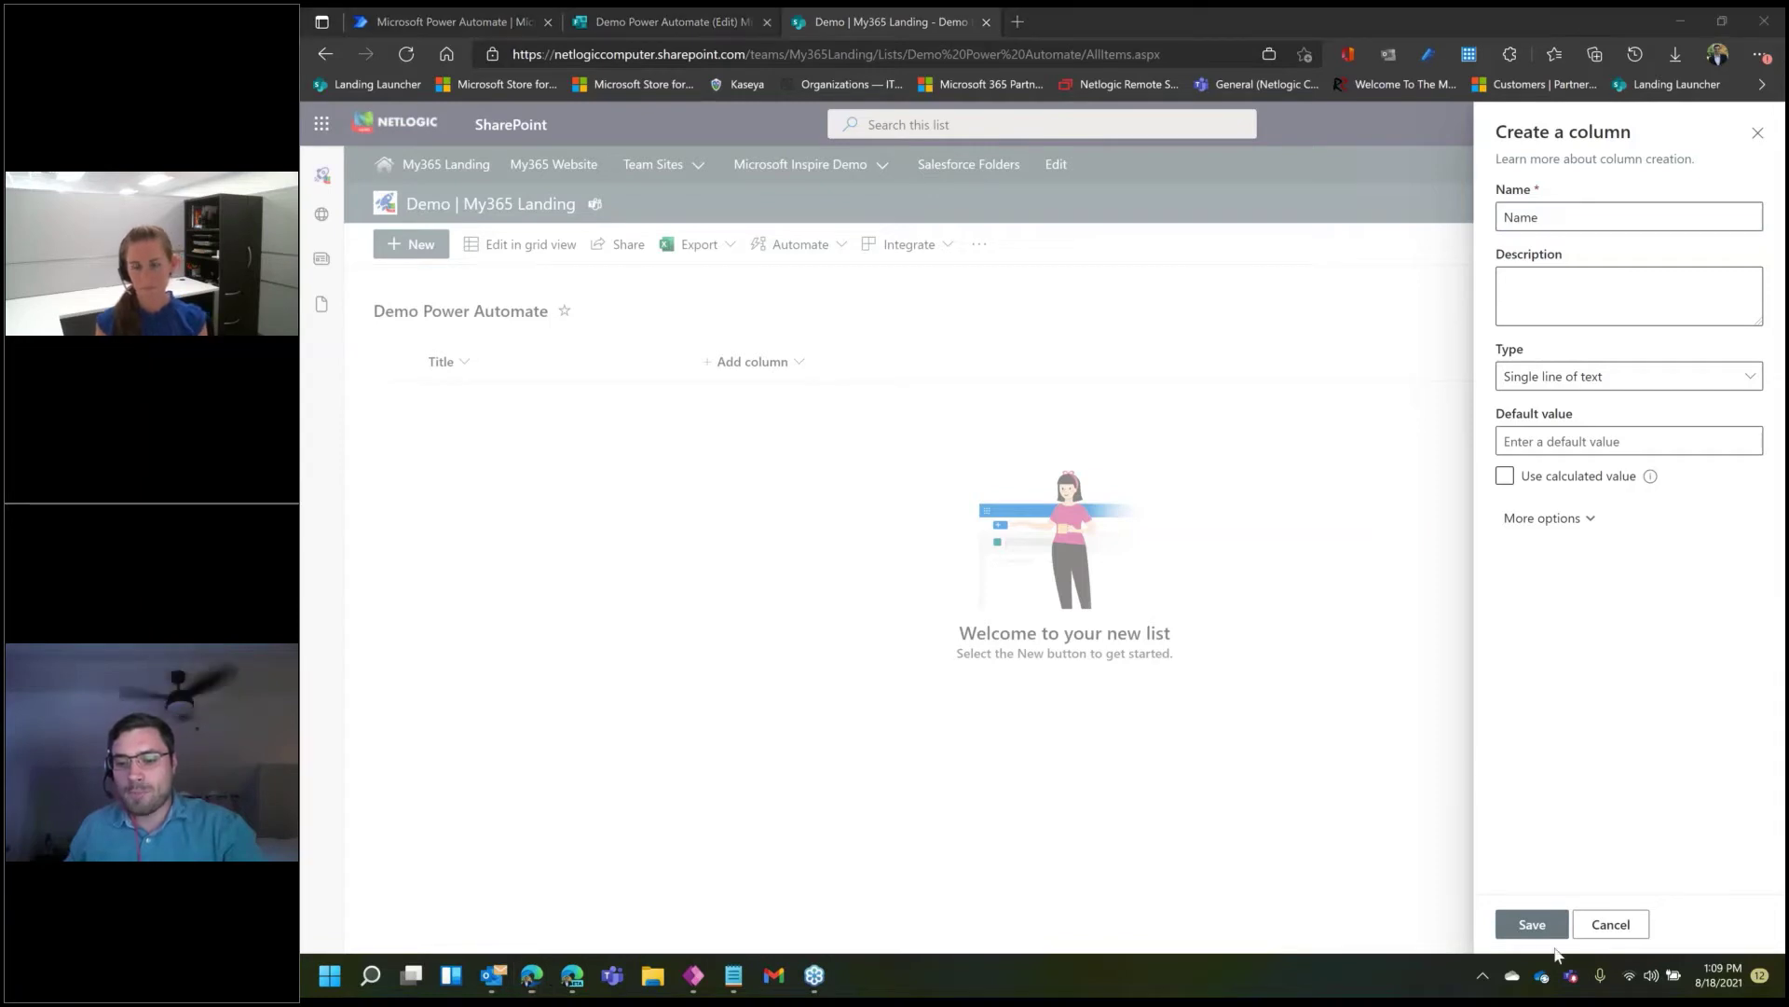
pyautogui.click(1532, 924)
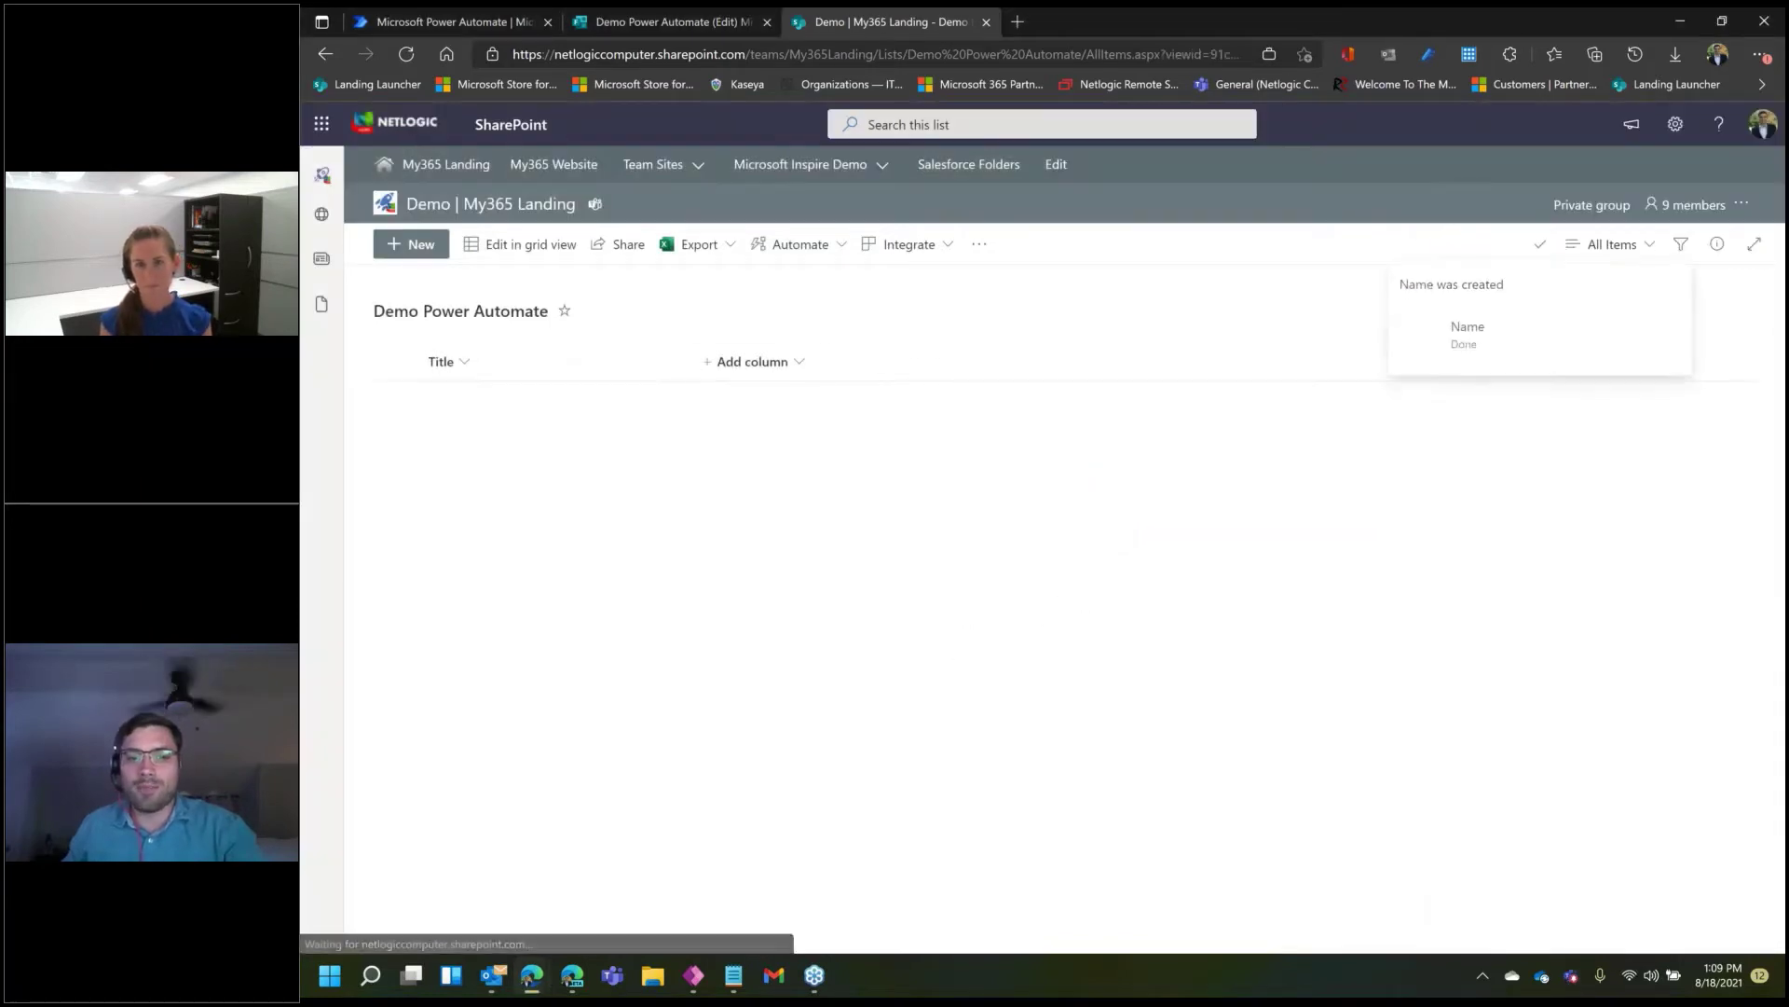
# - Add a second single-line text column named 'Email'
pyautogui.click(958, 365)
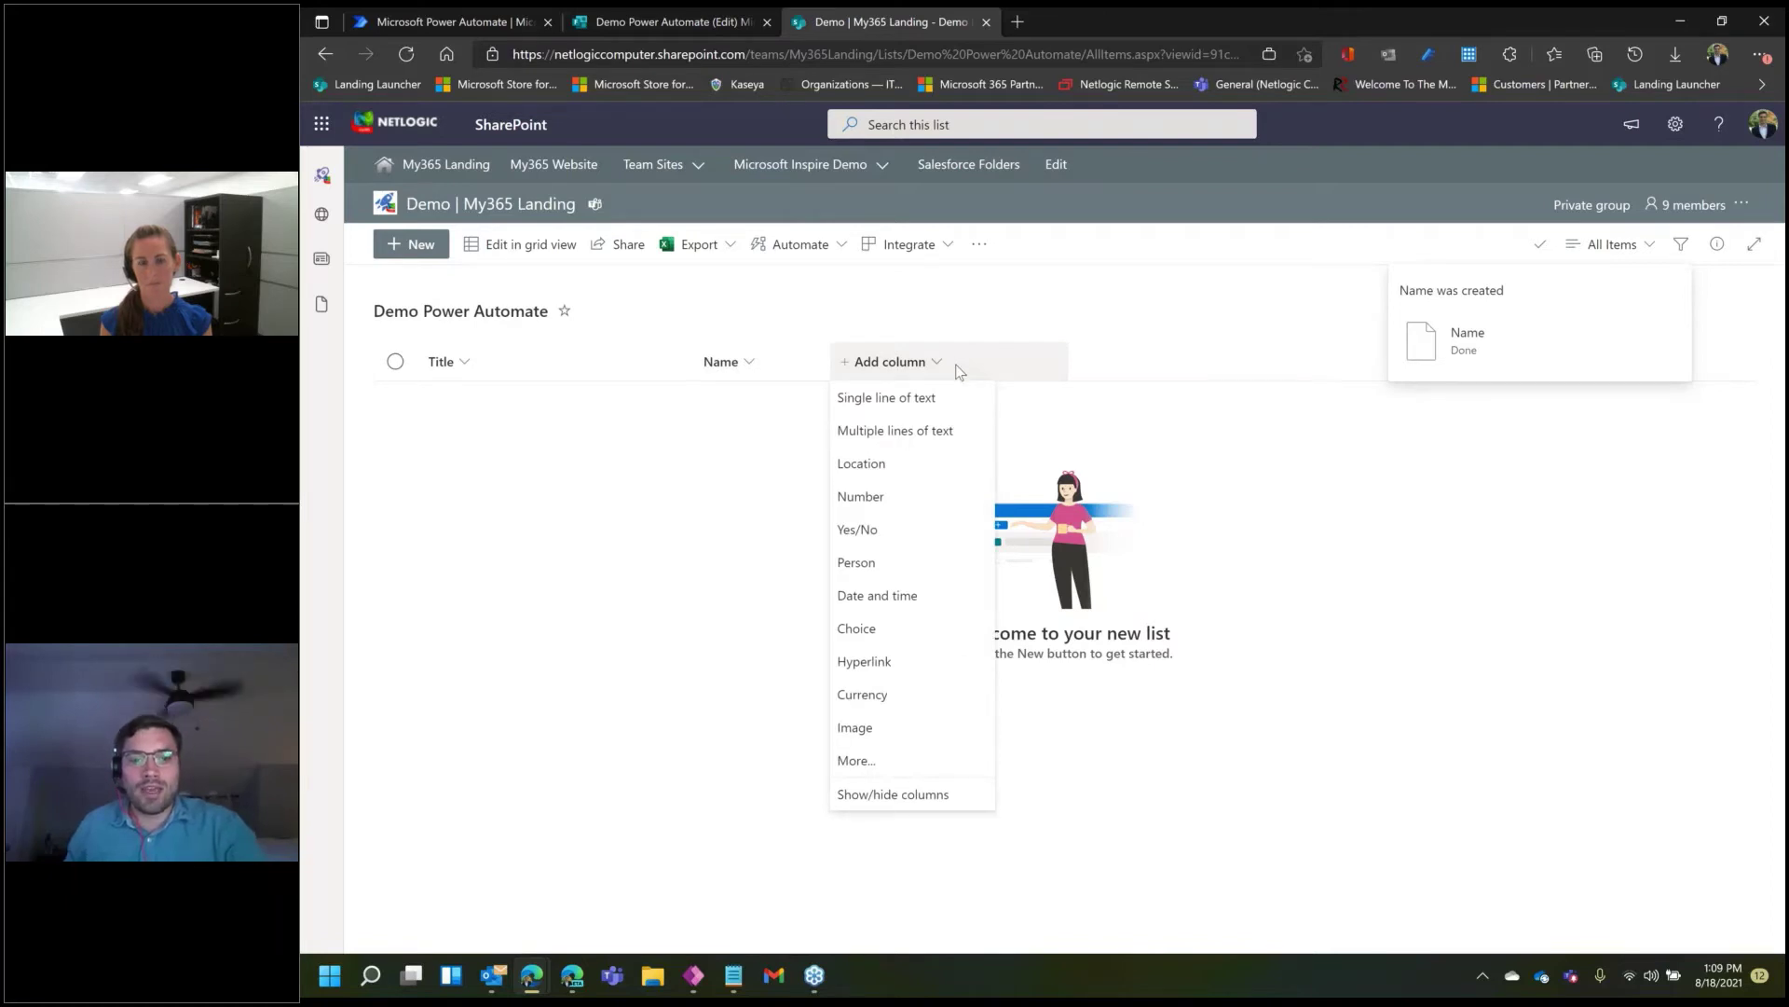
pyautogui.click(886, 397)
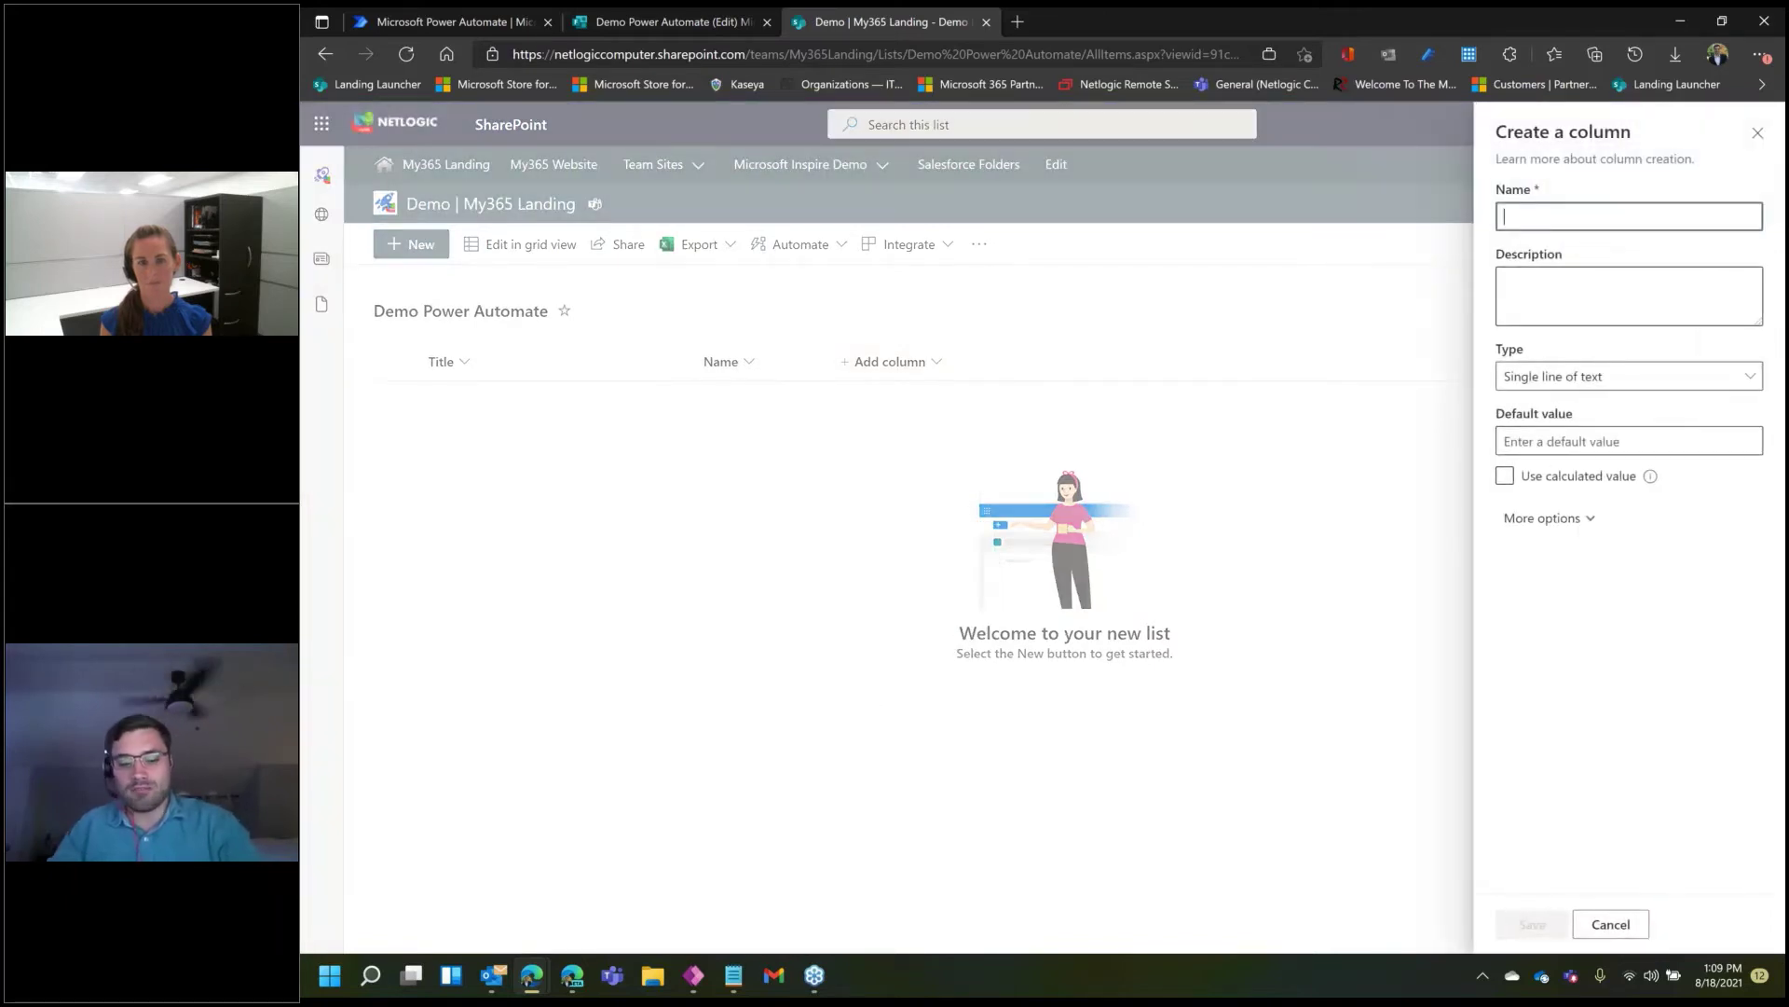
pyautogui.write('Email')
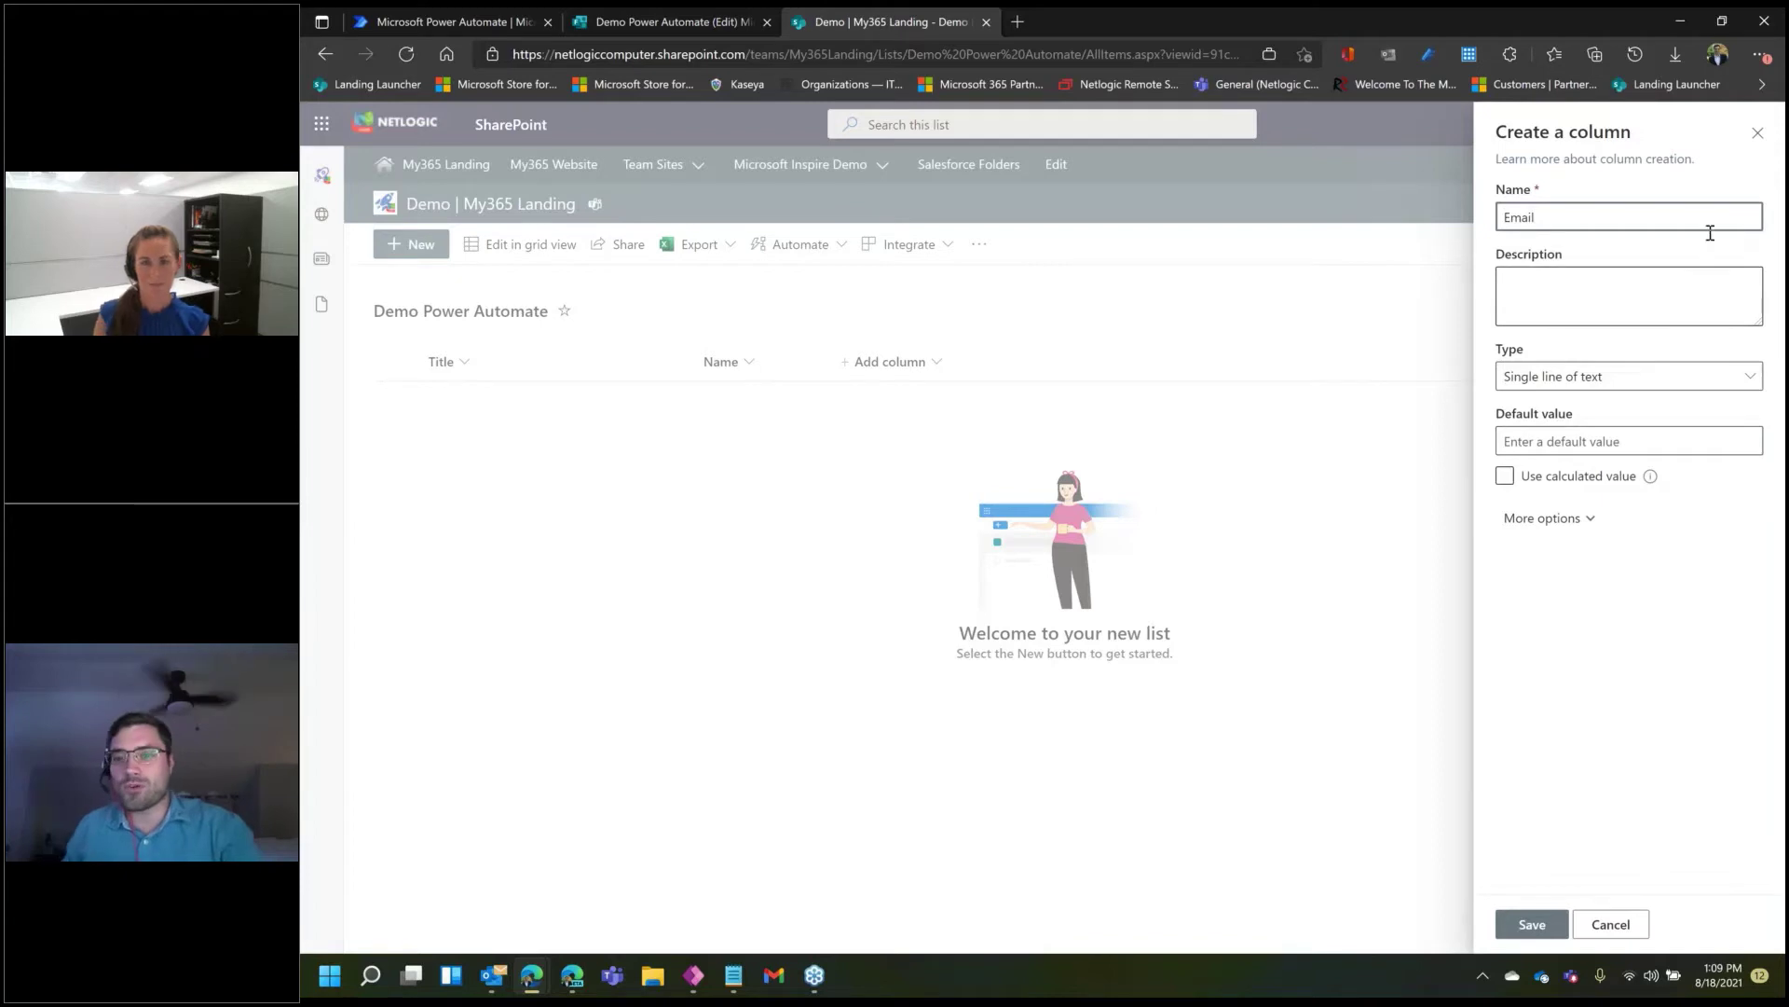
pyautogui.click(1555, 931)
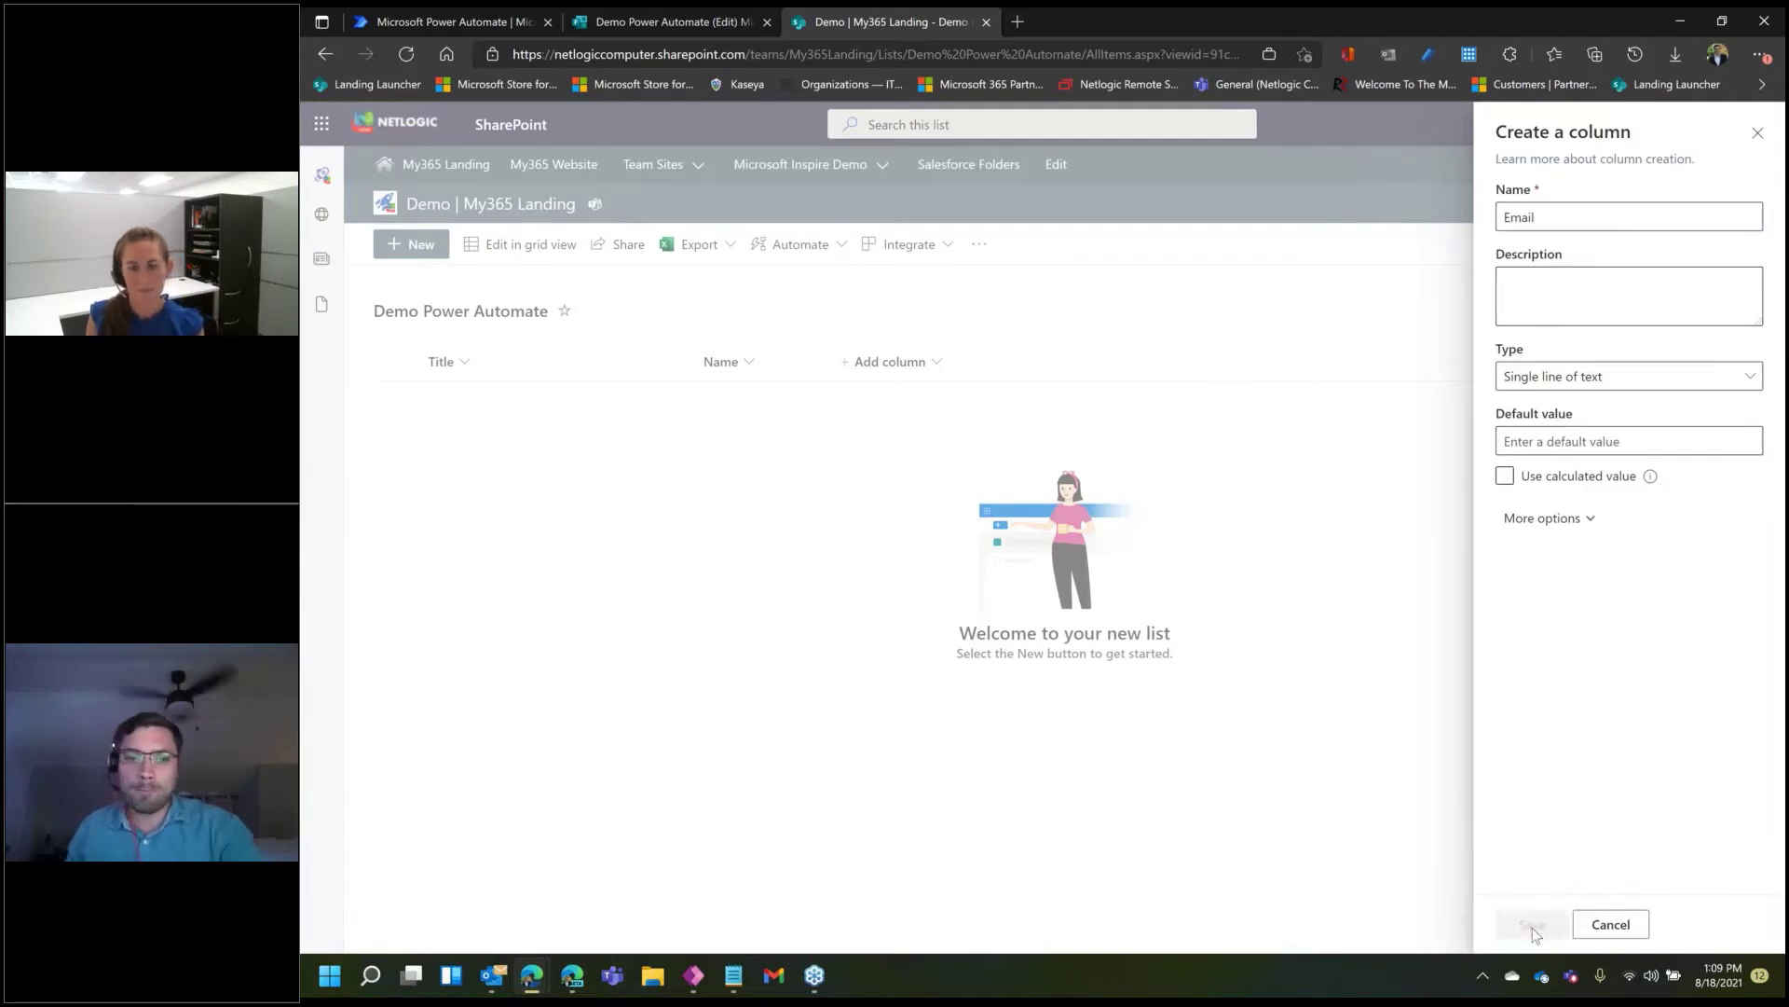
pyautogui.click(1082, 364)
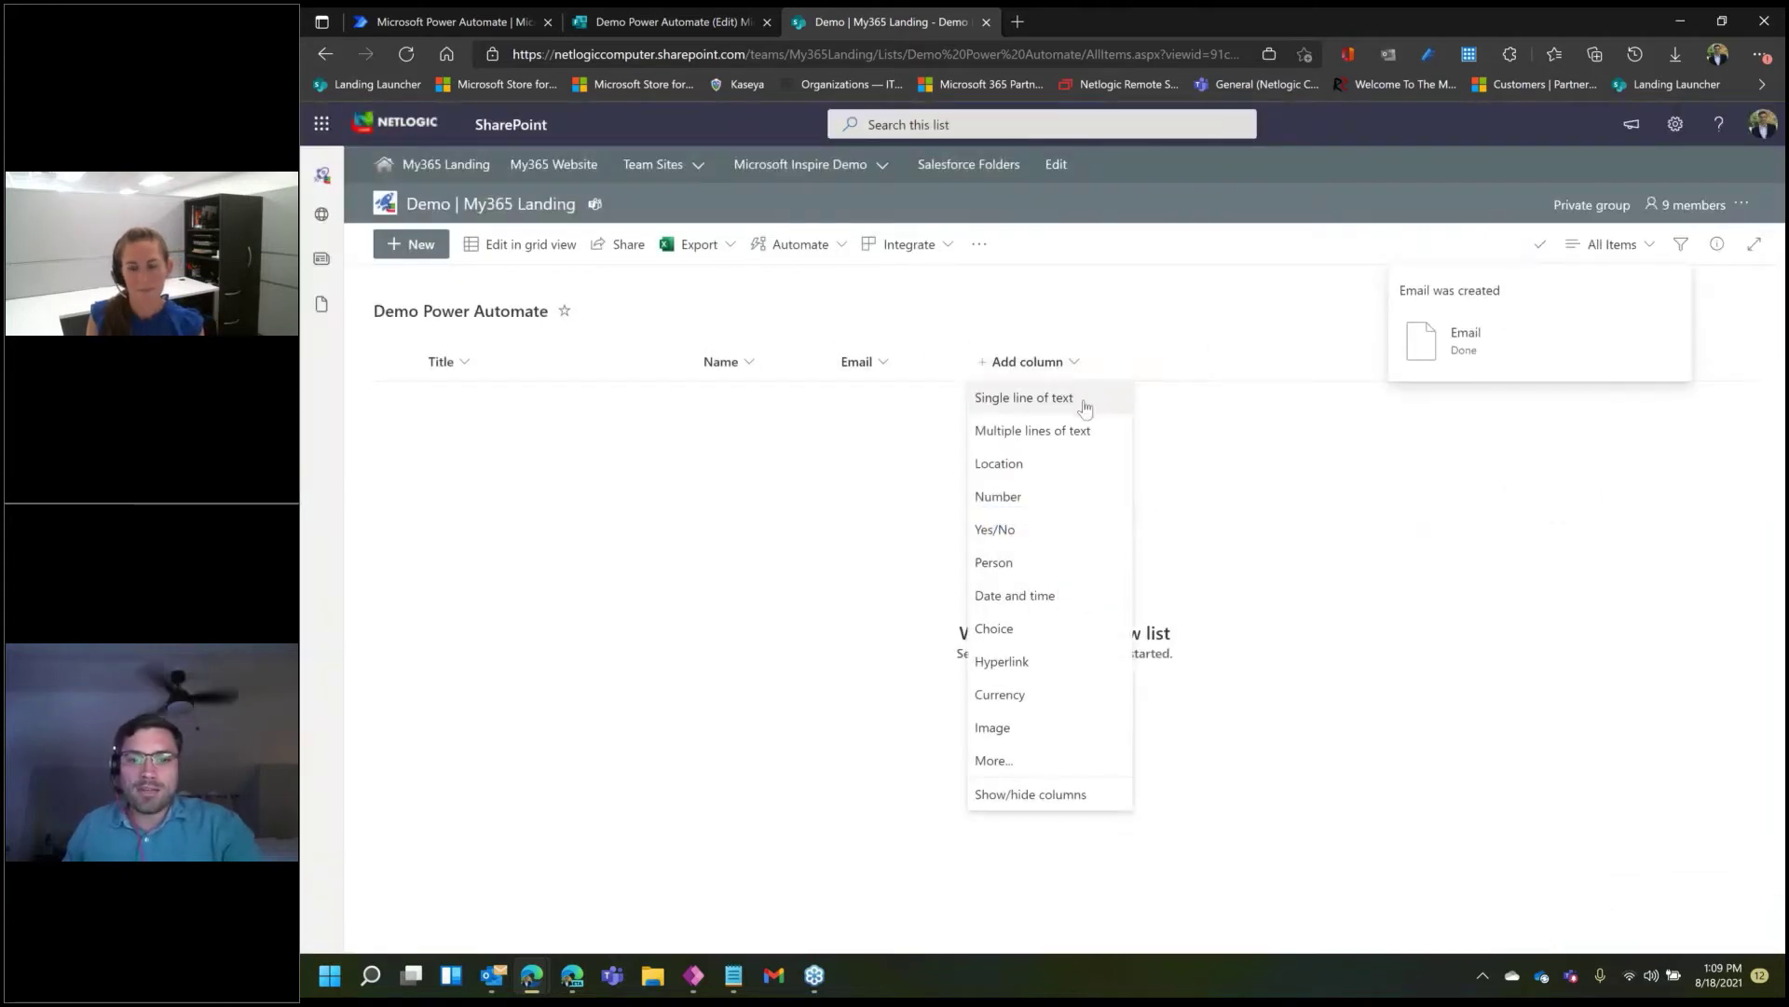
# - Add a text column named from question 3's copied title, 'Why are you reaching out to us today'
pyautogui.click(1072, 397)
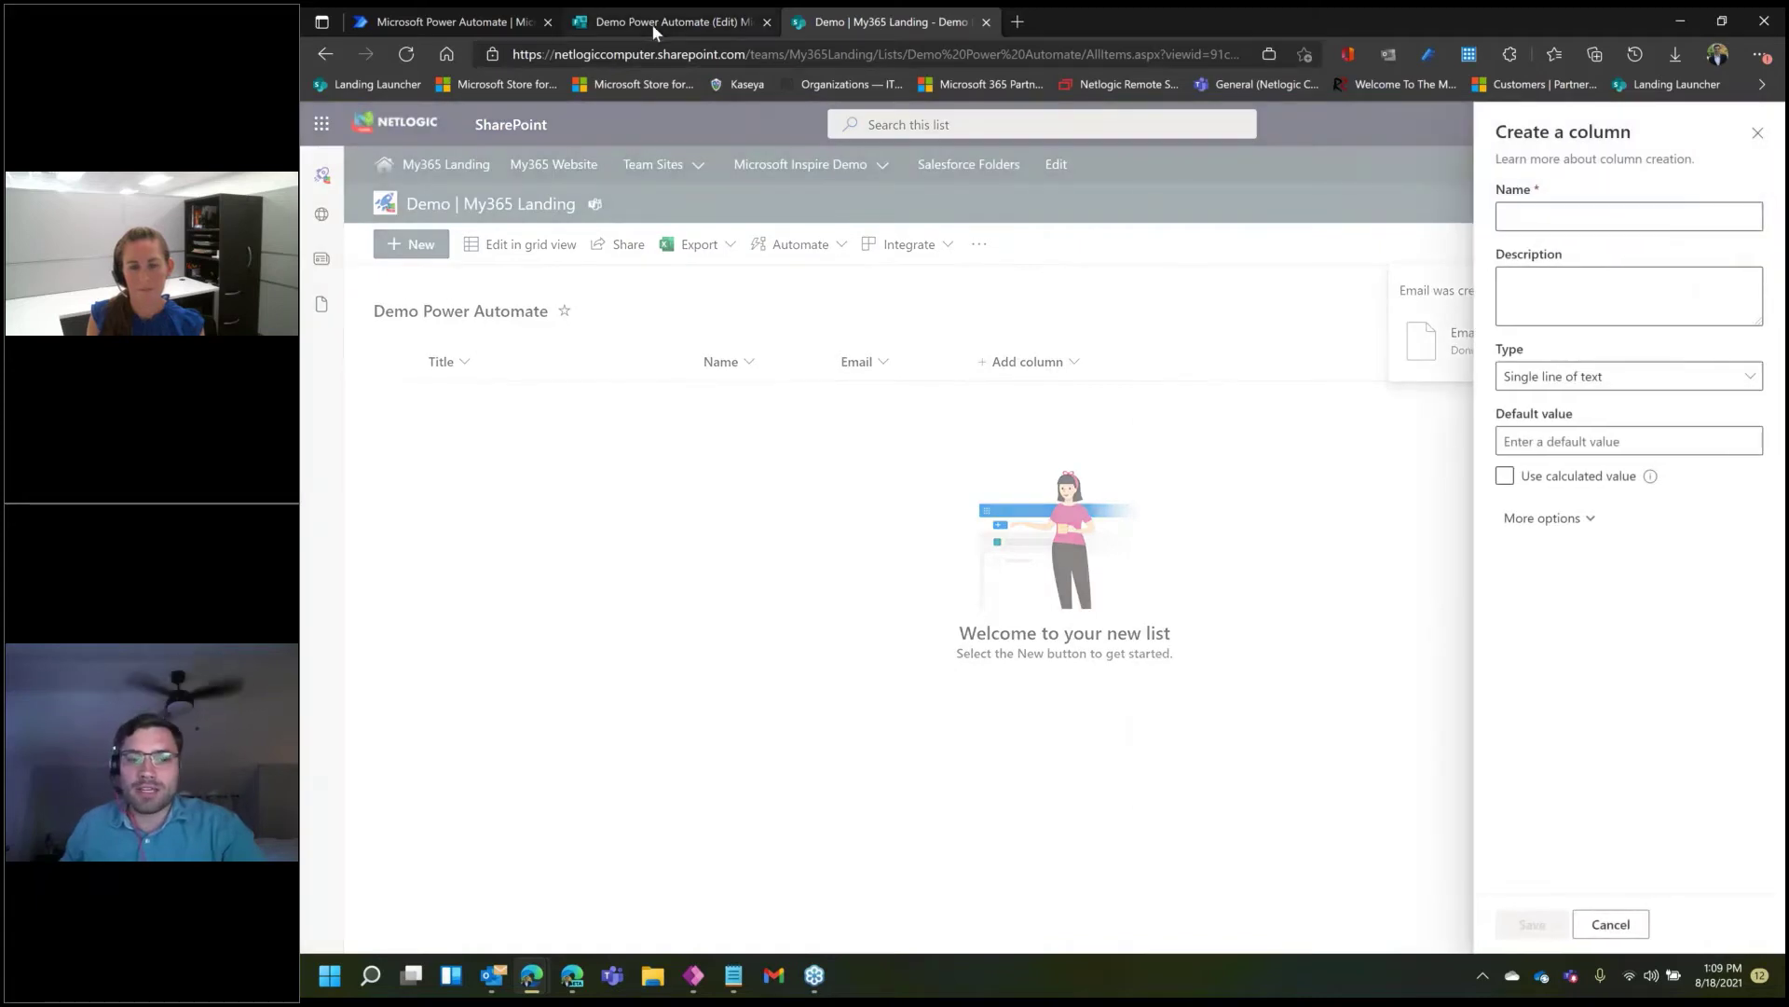
pyautogui.click(651, 25)
pyautogui.click(837, 738)
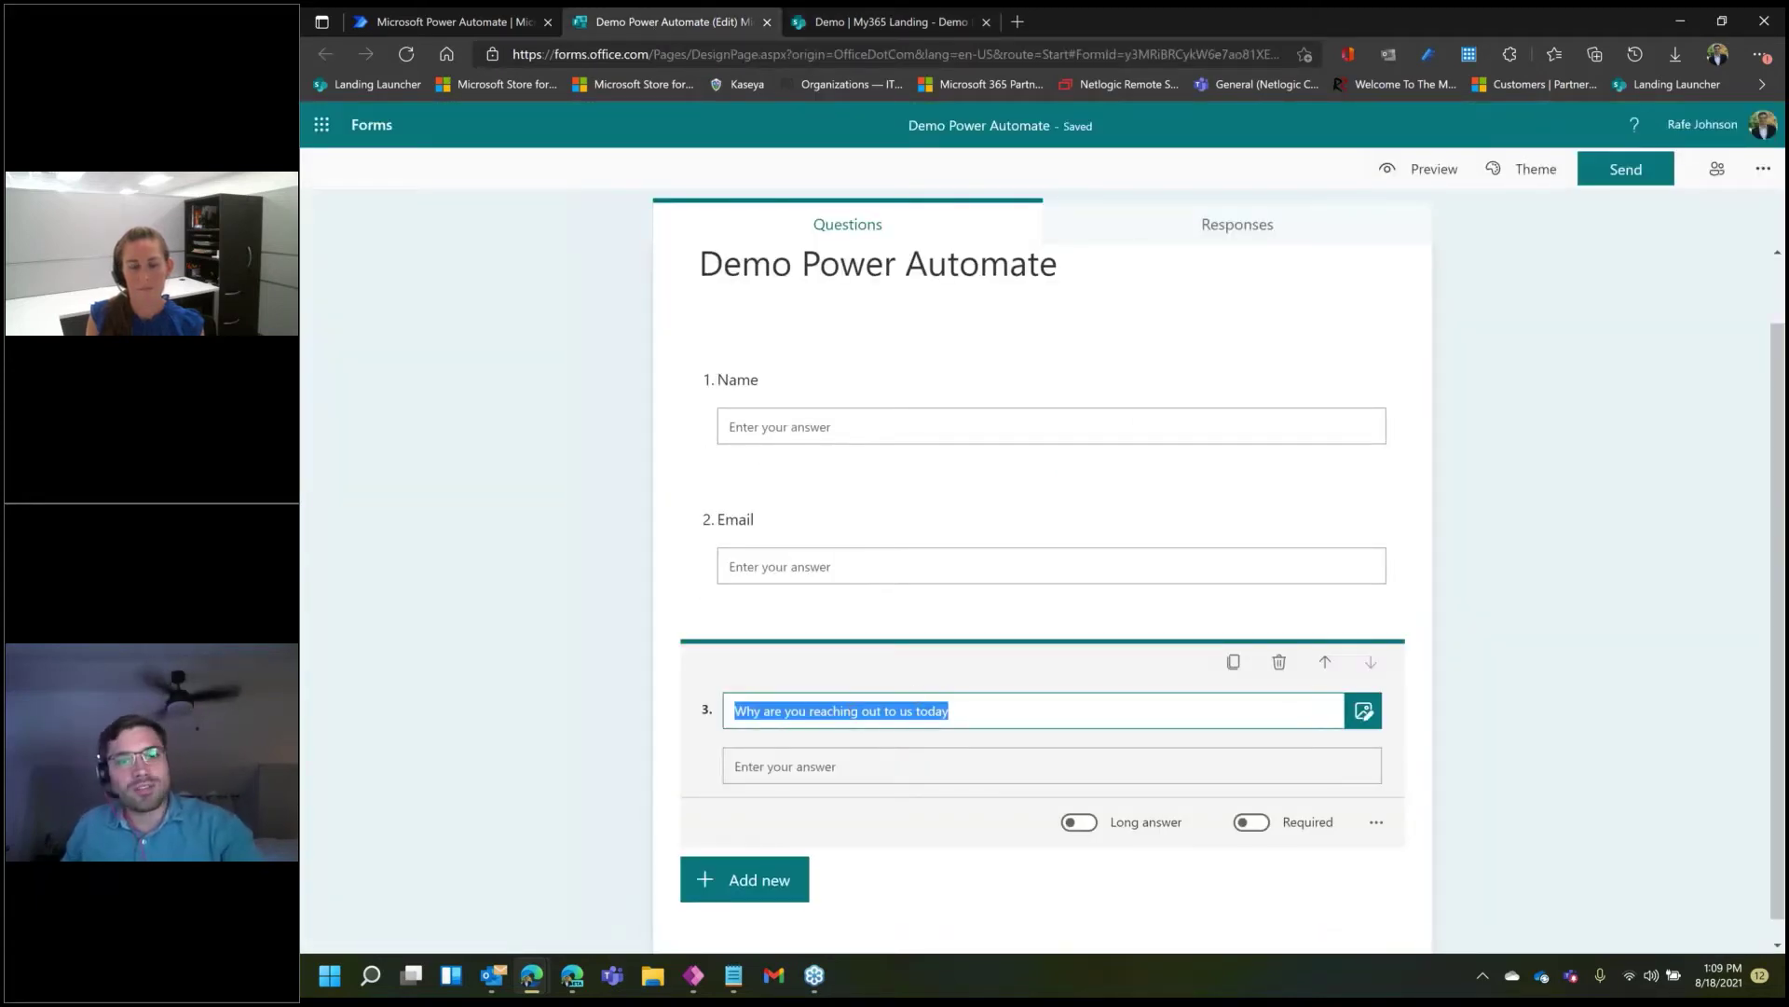
pyautogui.click(920, 19)
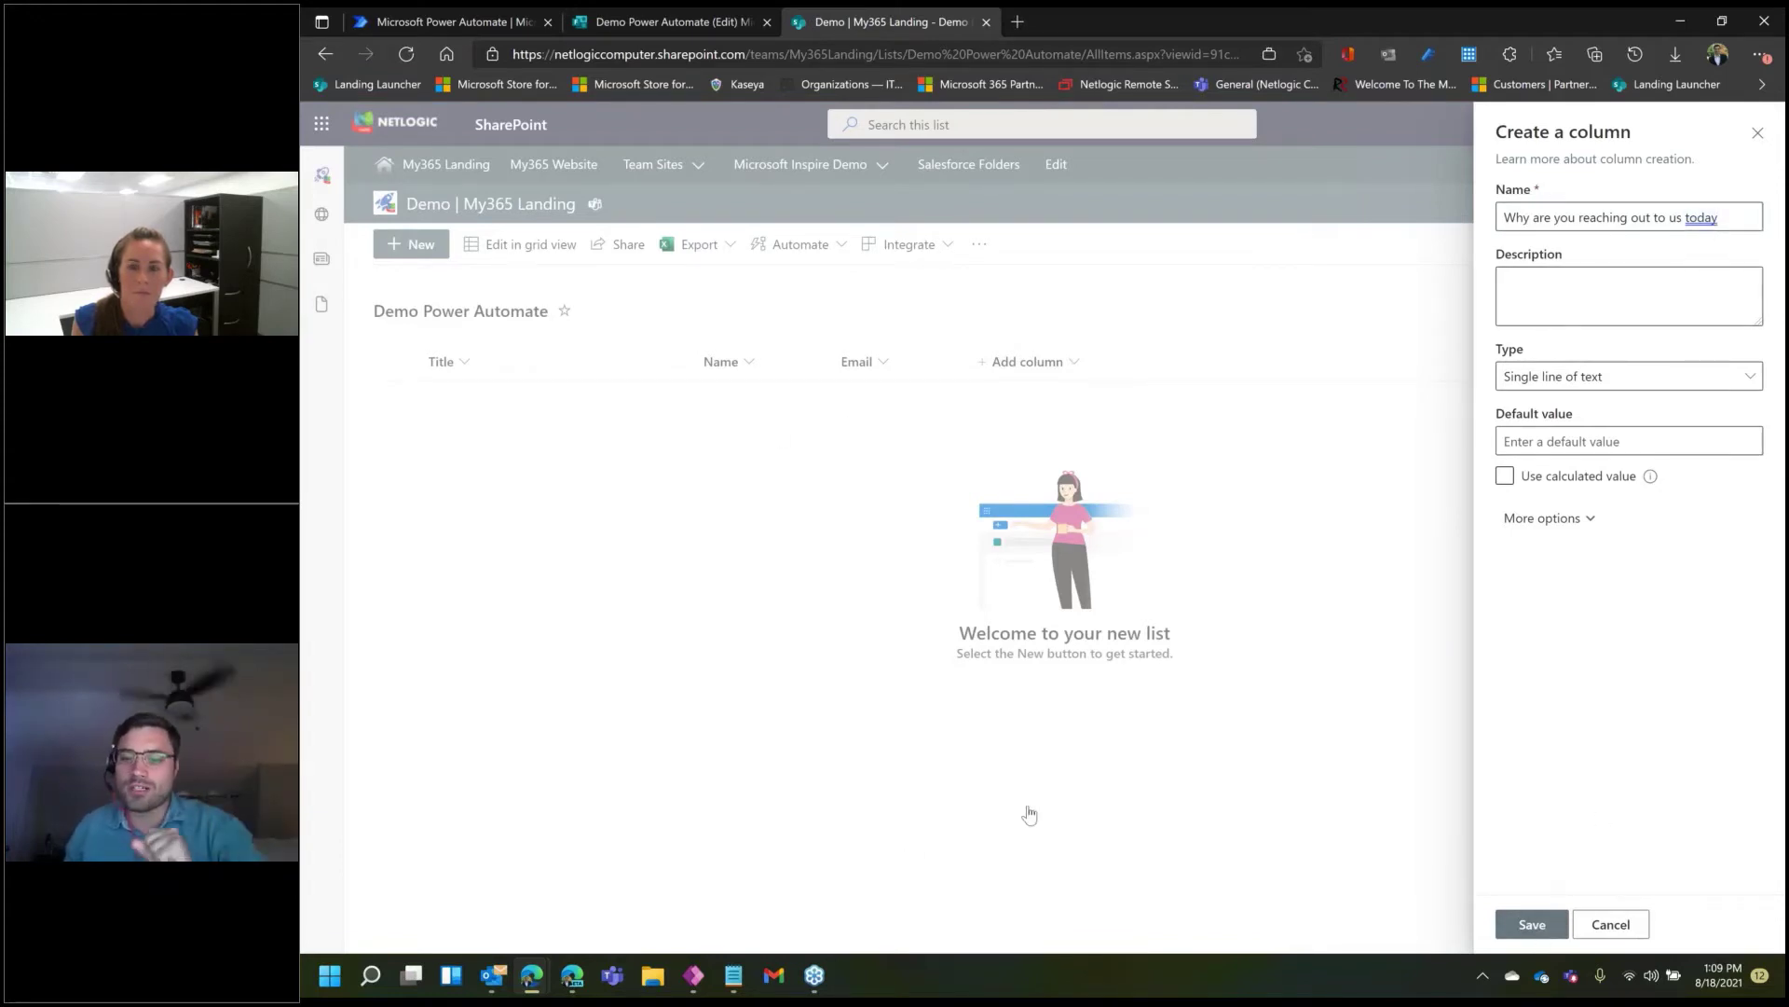
pyautogui.click(1531, 932)
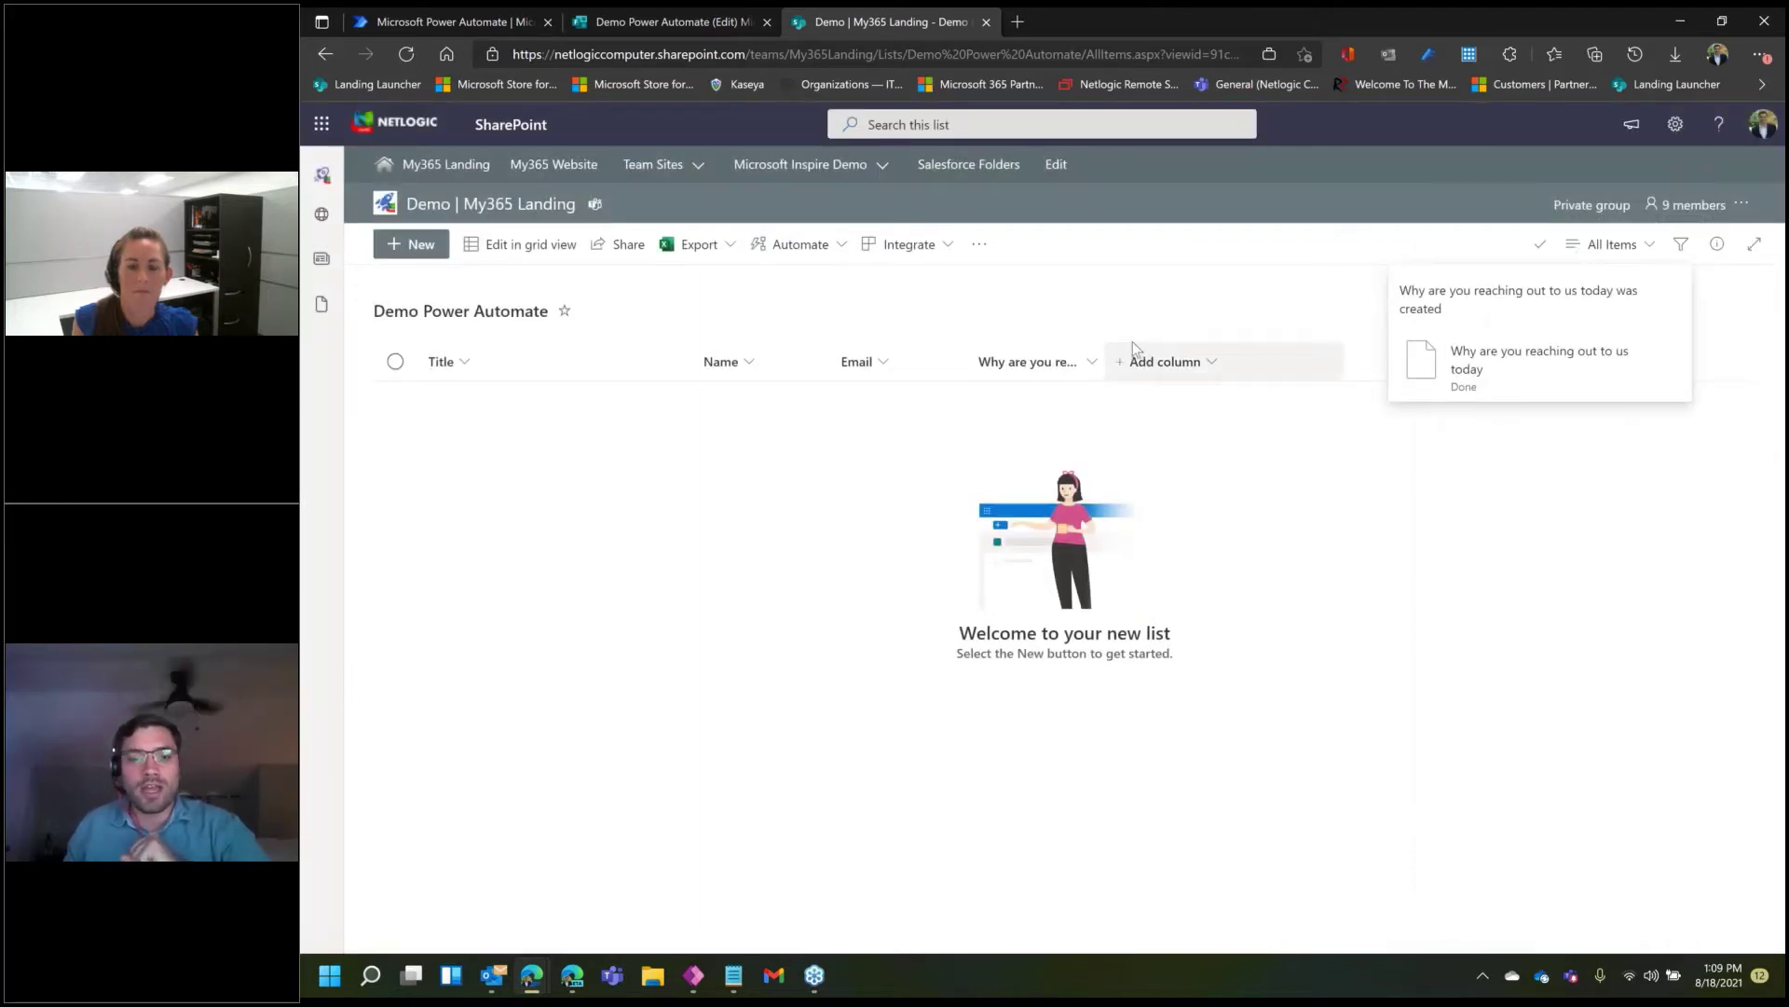
pyautogui.click(673, 7)
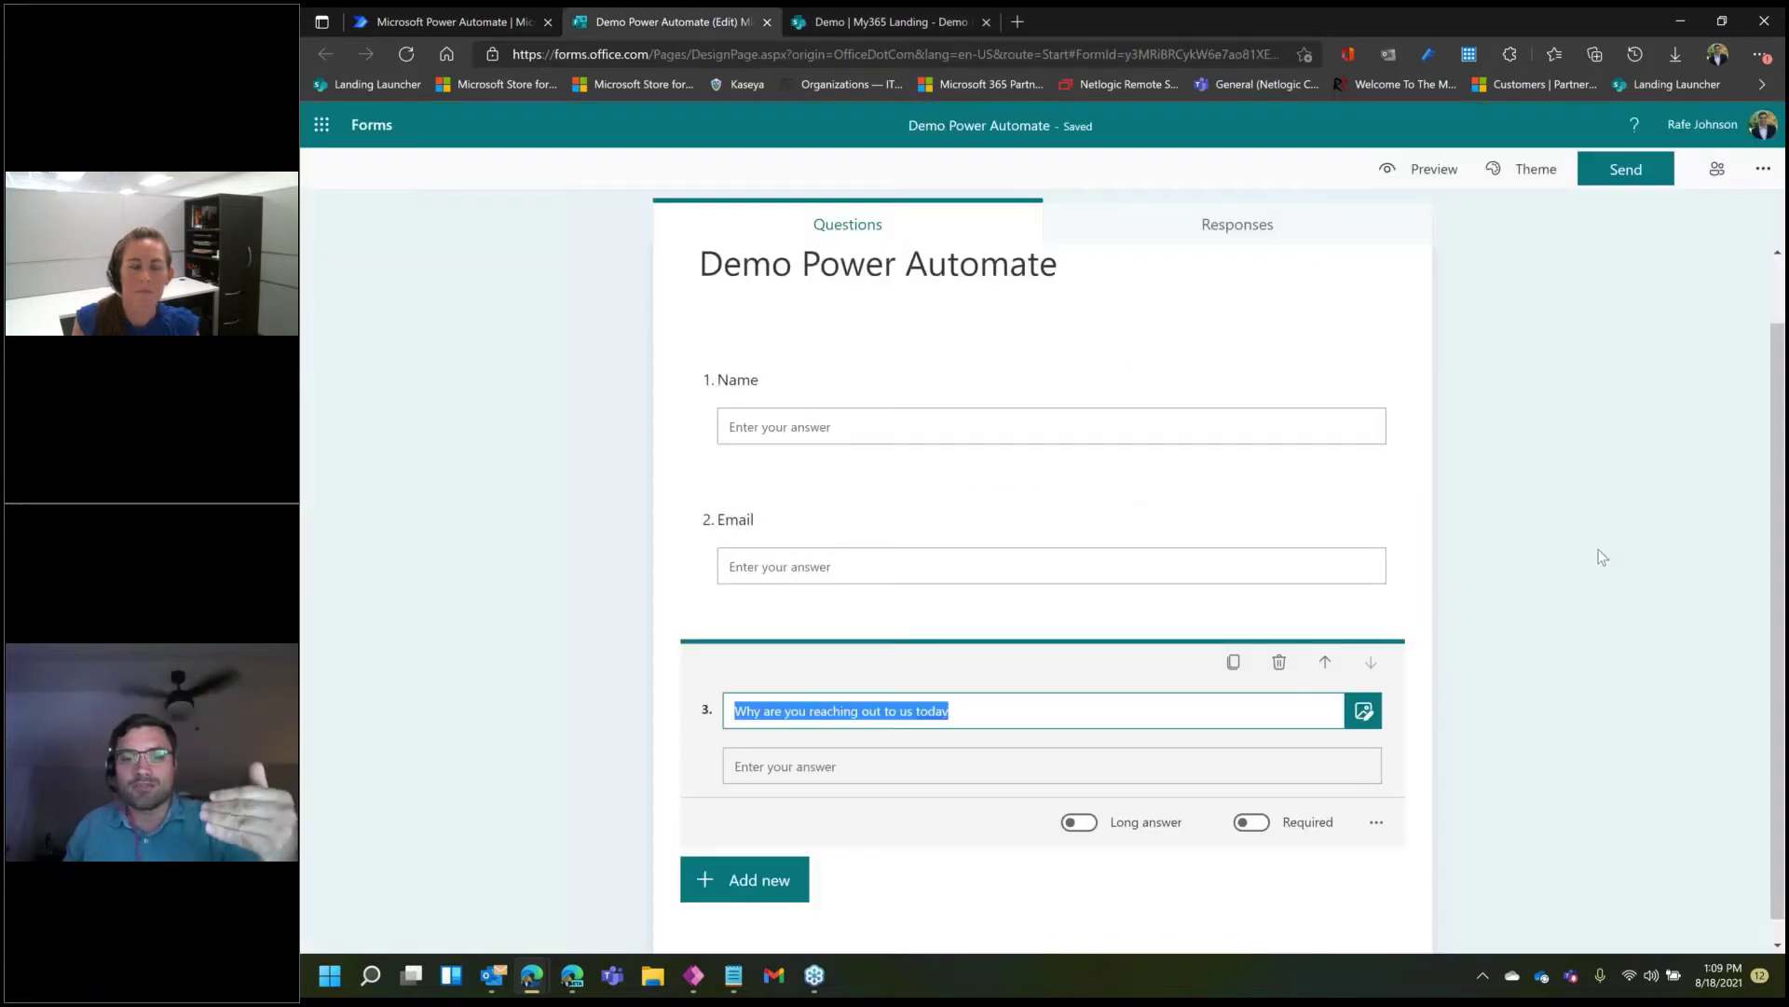
pyautogui.click(1601, 556)
pyautogui.click(886, 21)
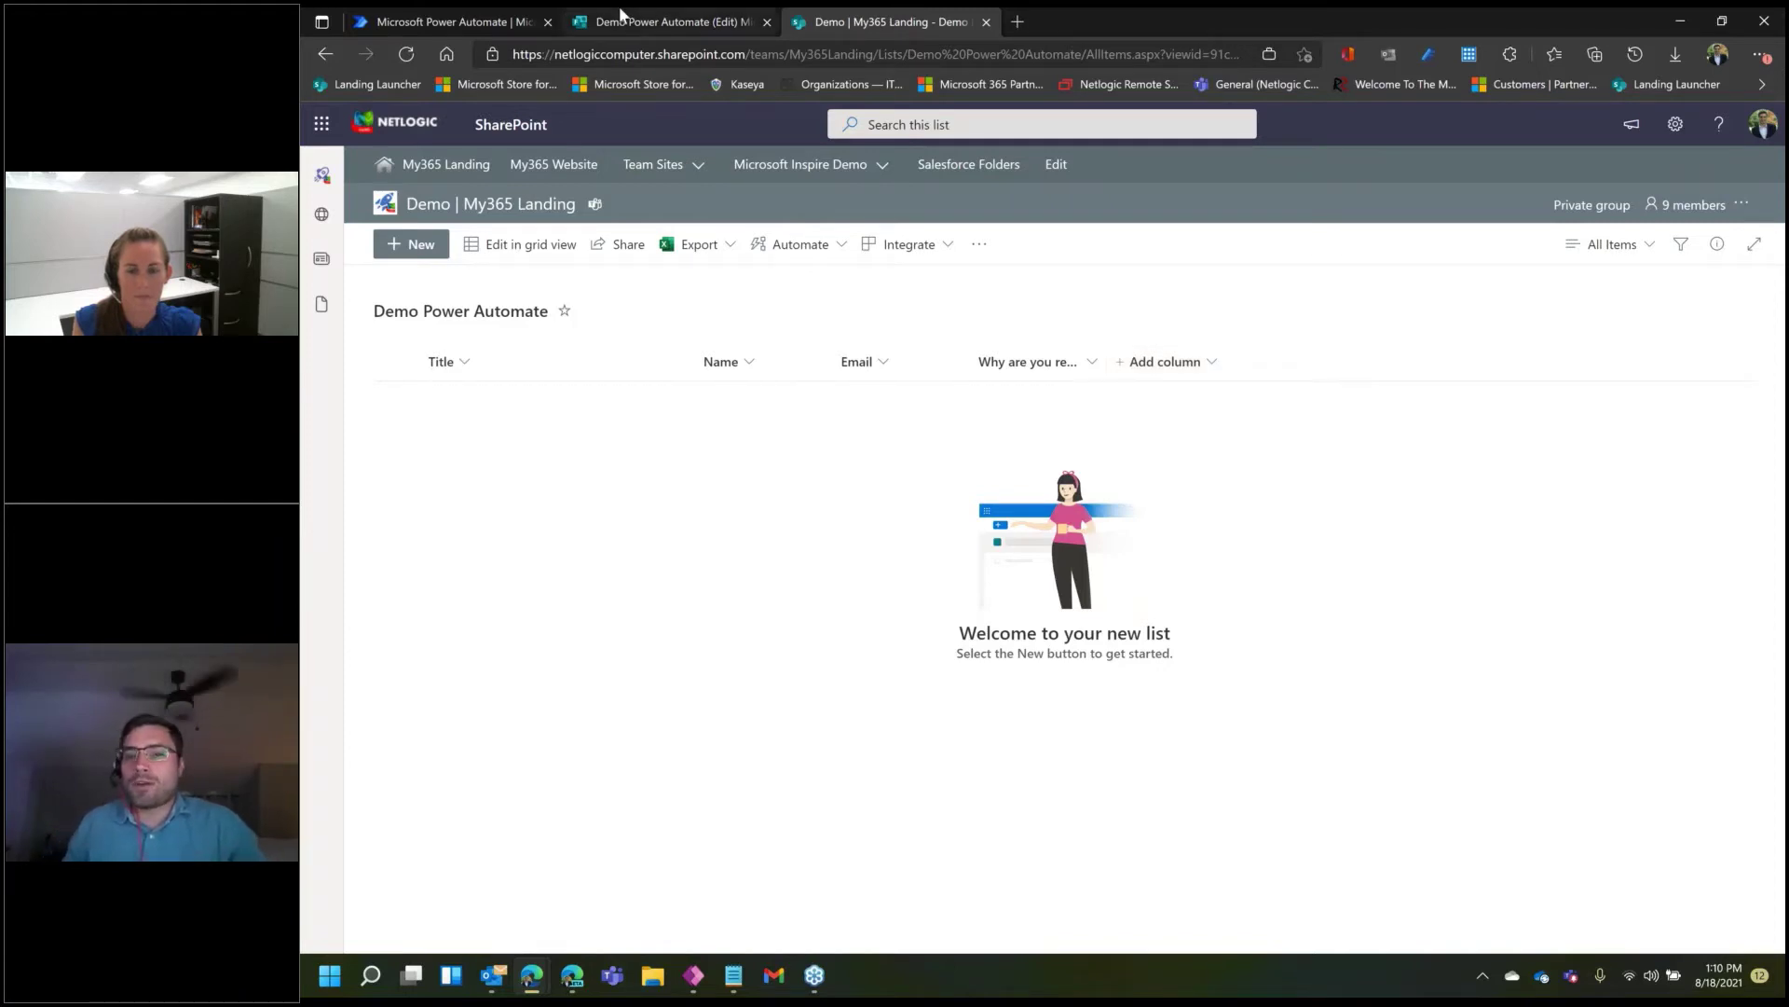
# - Confirm the list columns match the form's Name, Email and reason questions, then open Power Automate
pyautogui.click(619, 21)
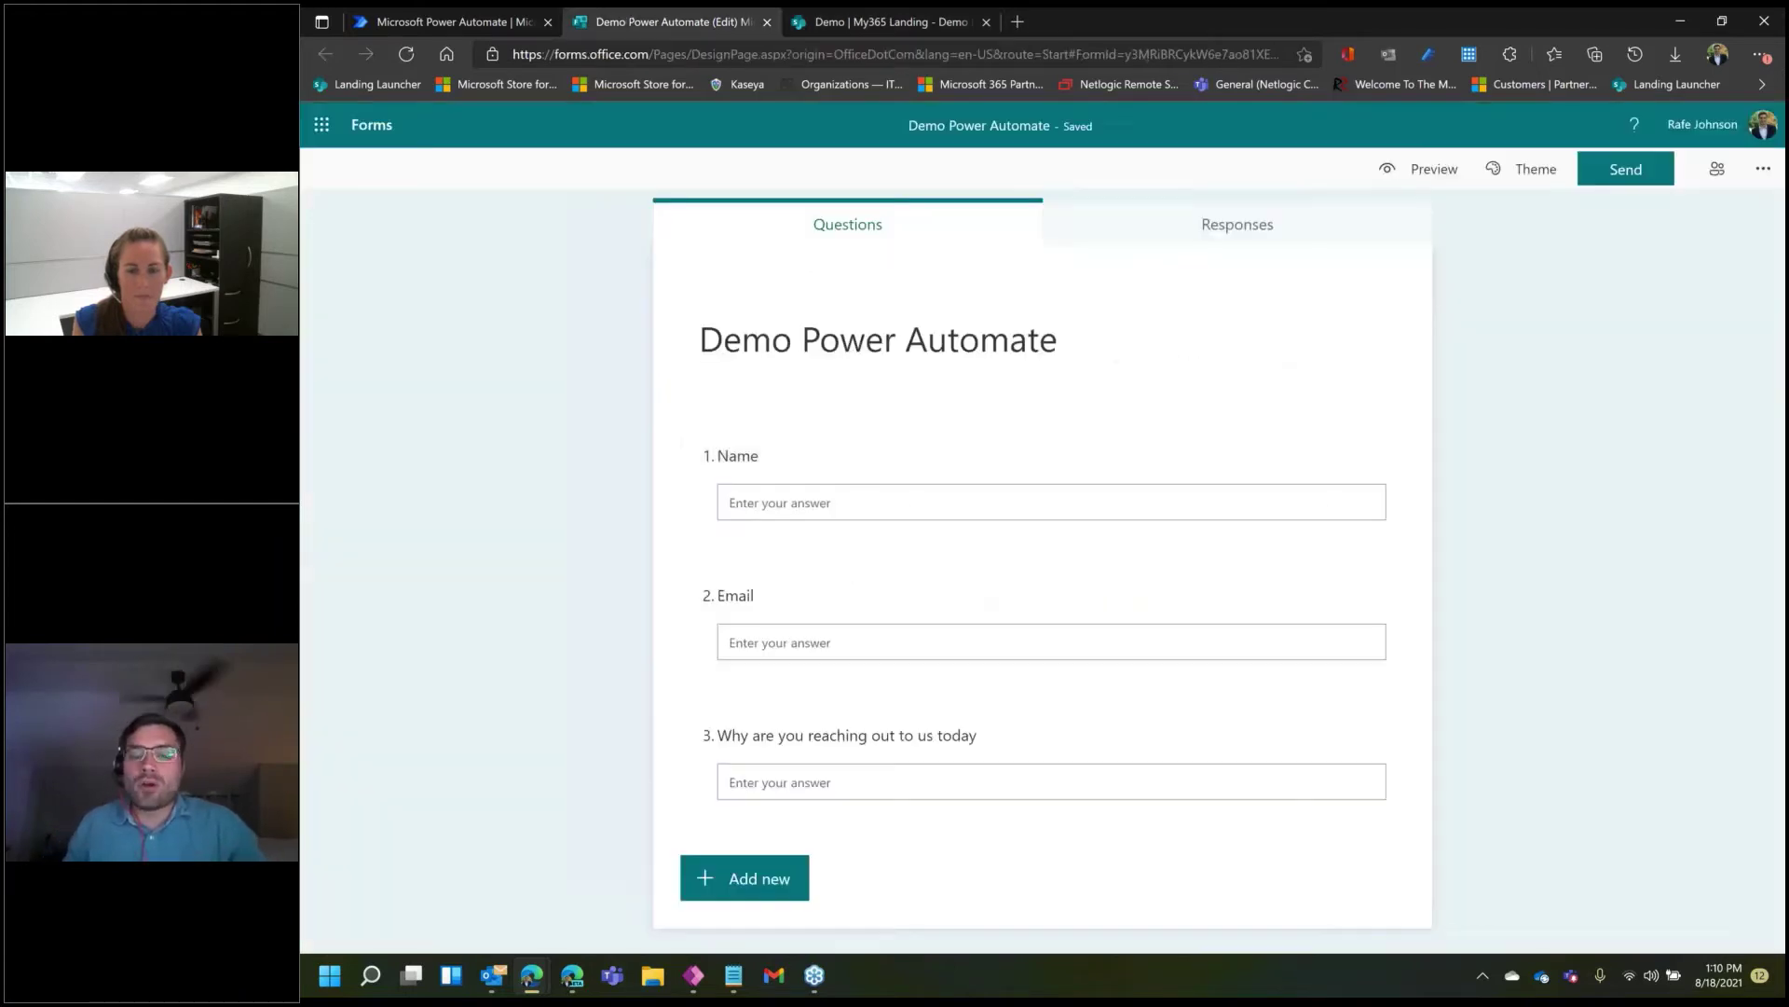
pyautogui.click(896, 25)
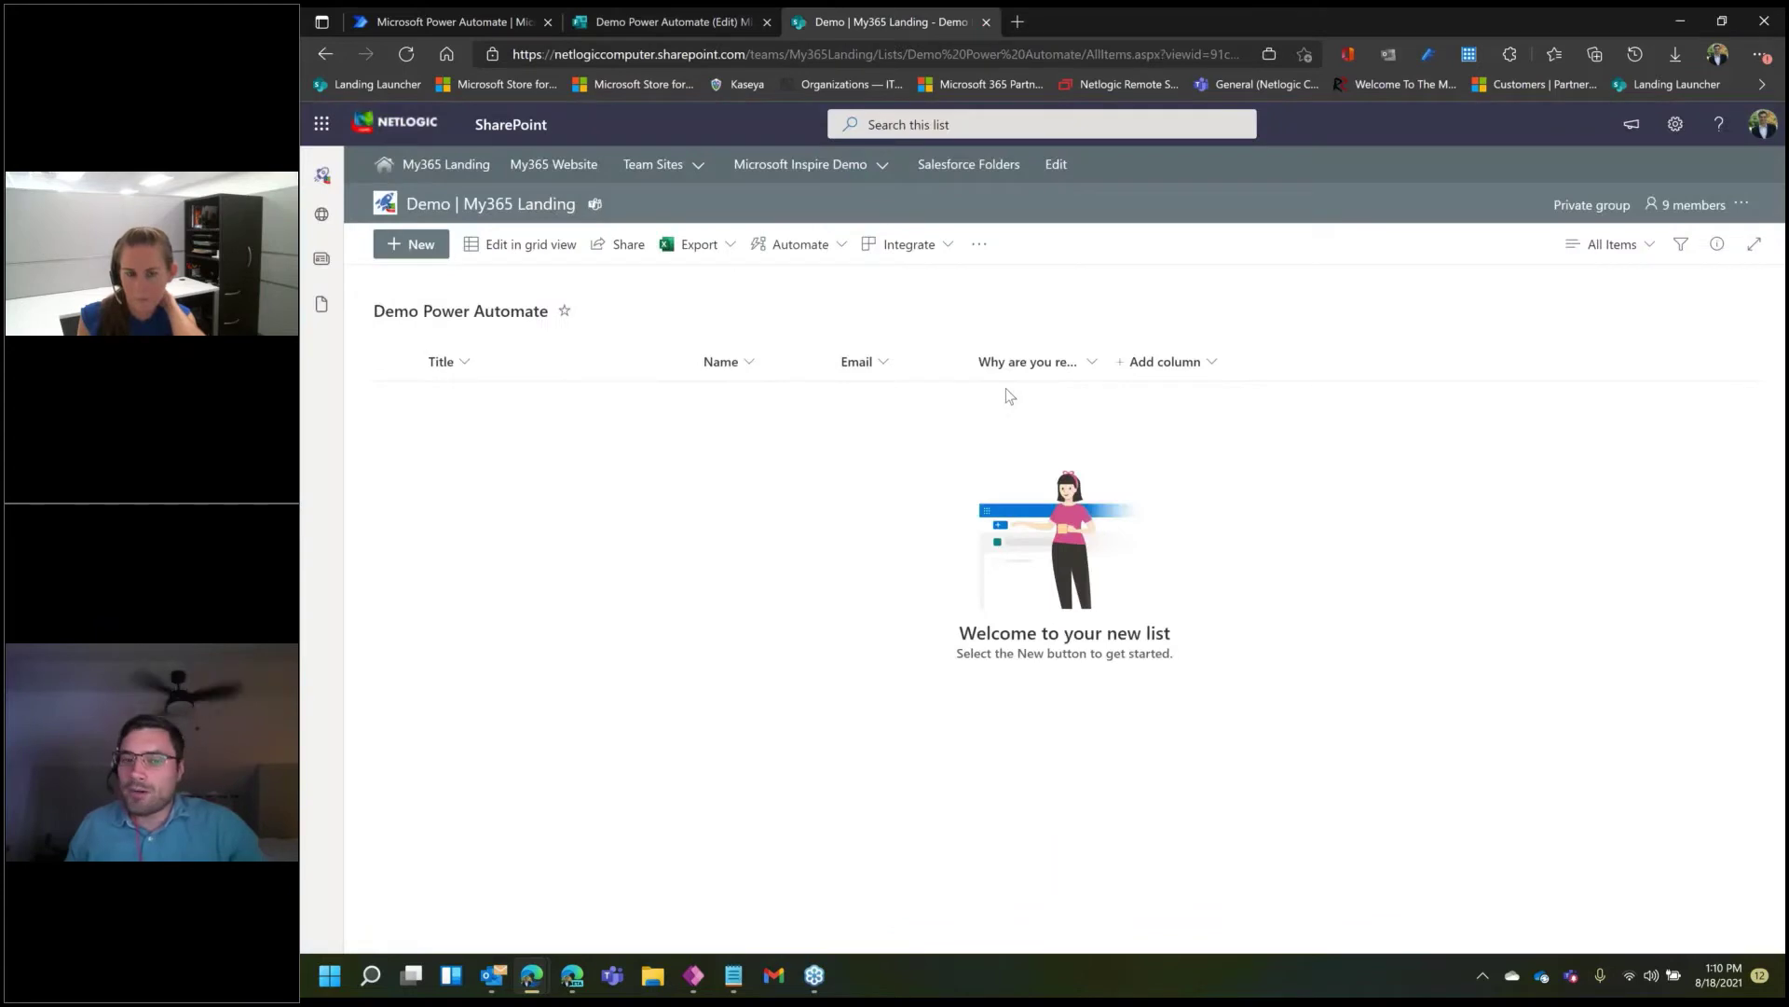
pyautogui.click(681, 19)
pyautogui.click(797, 19)
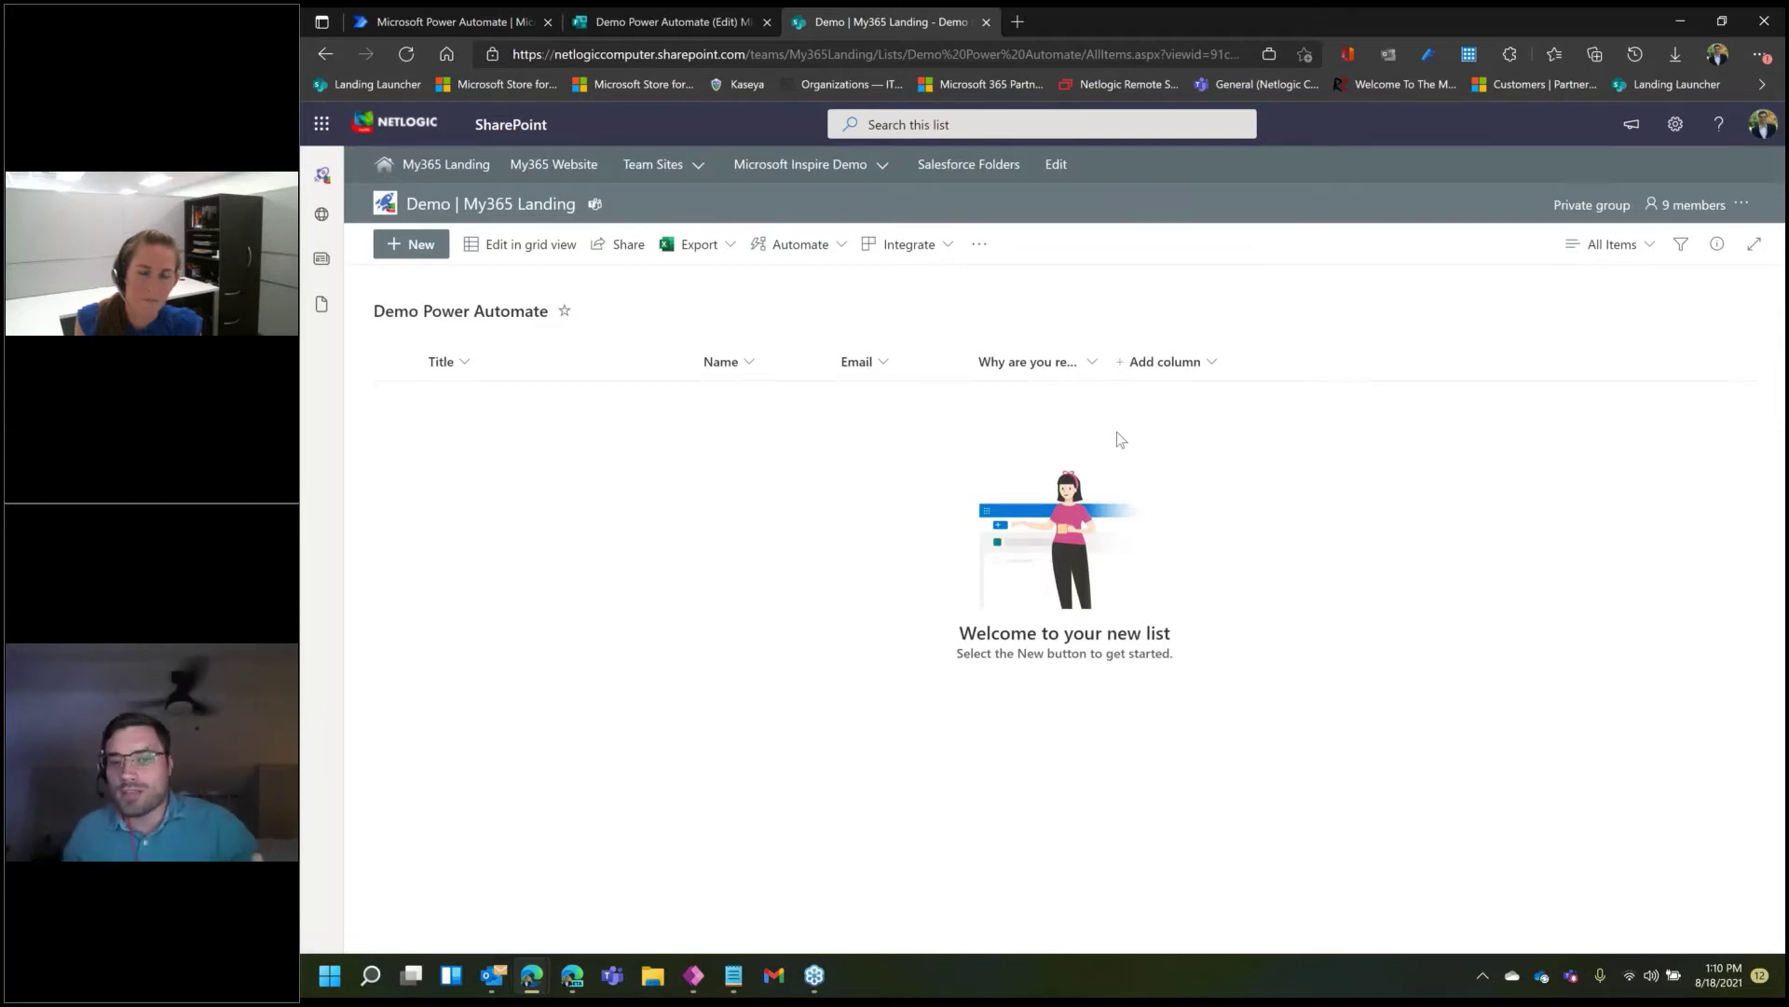
pyautogui.click(729, 17)
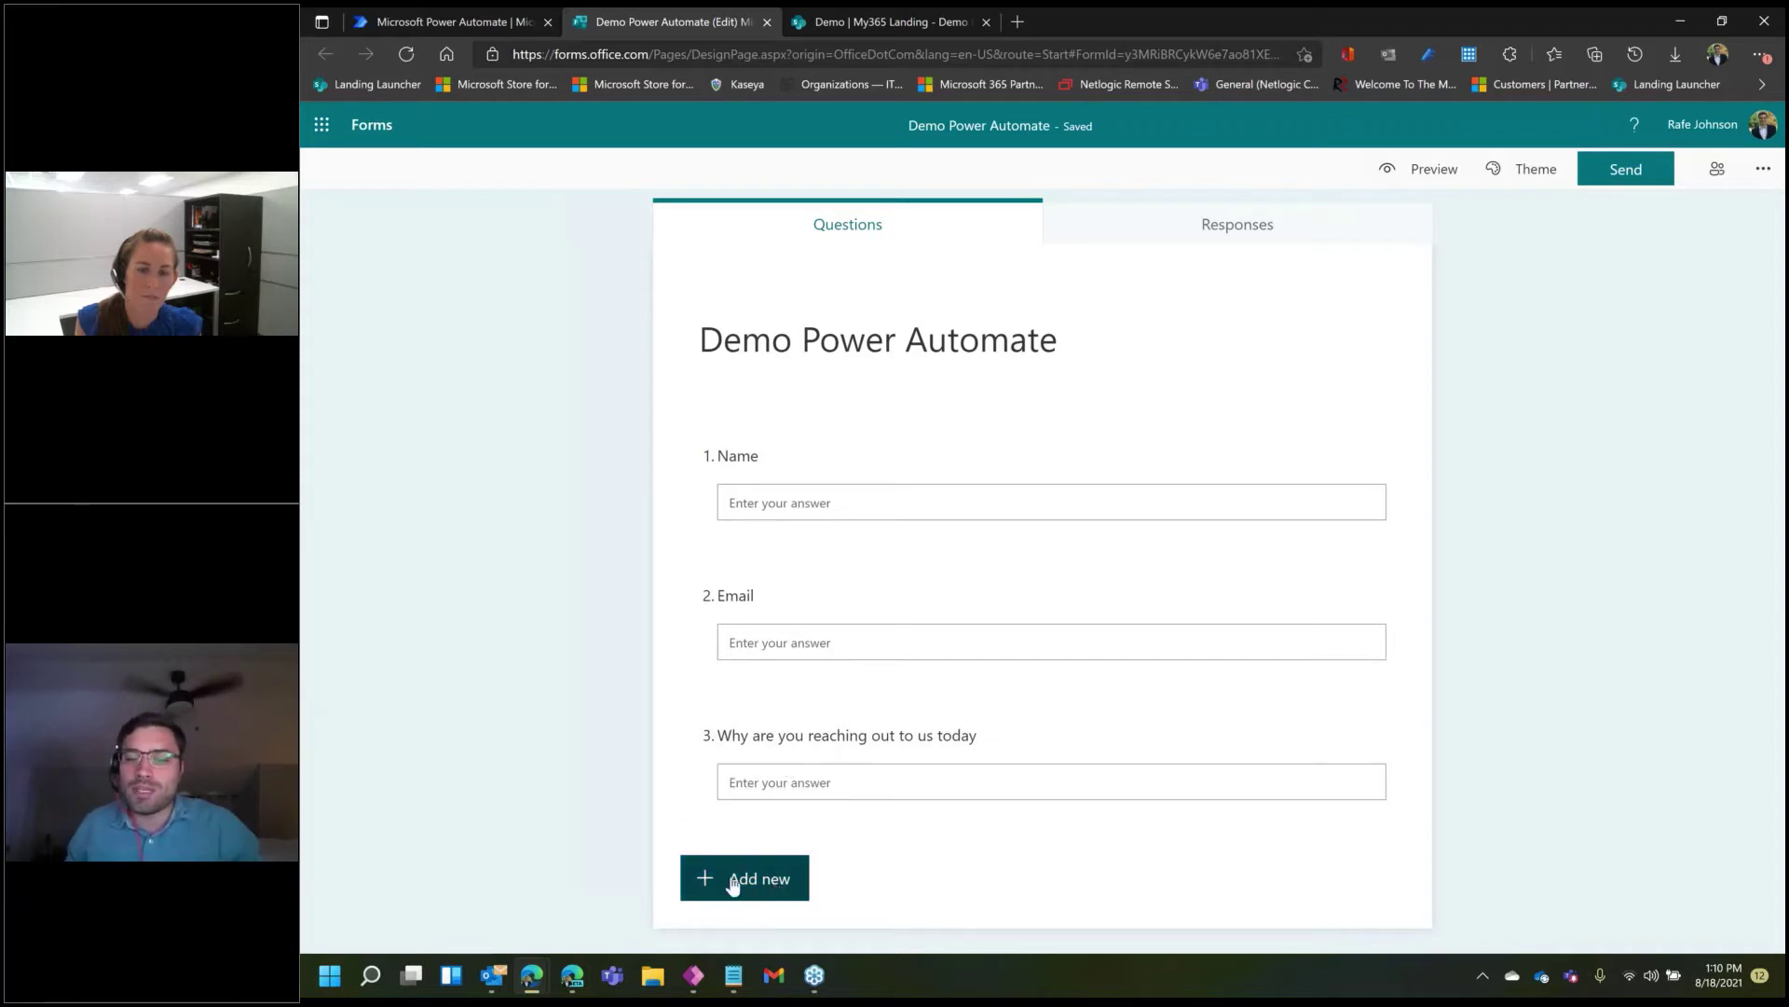
pyautogui.click(885, 22)
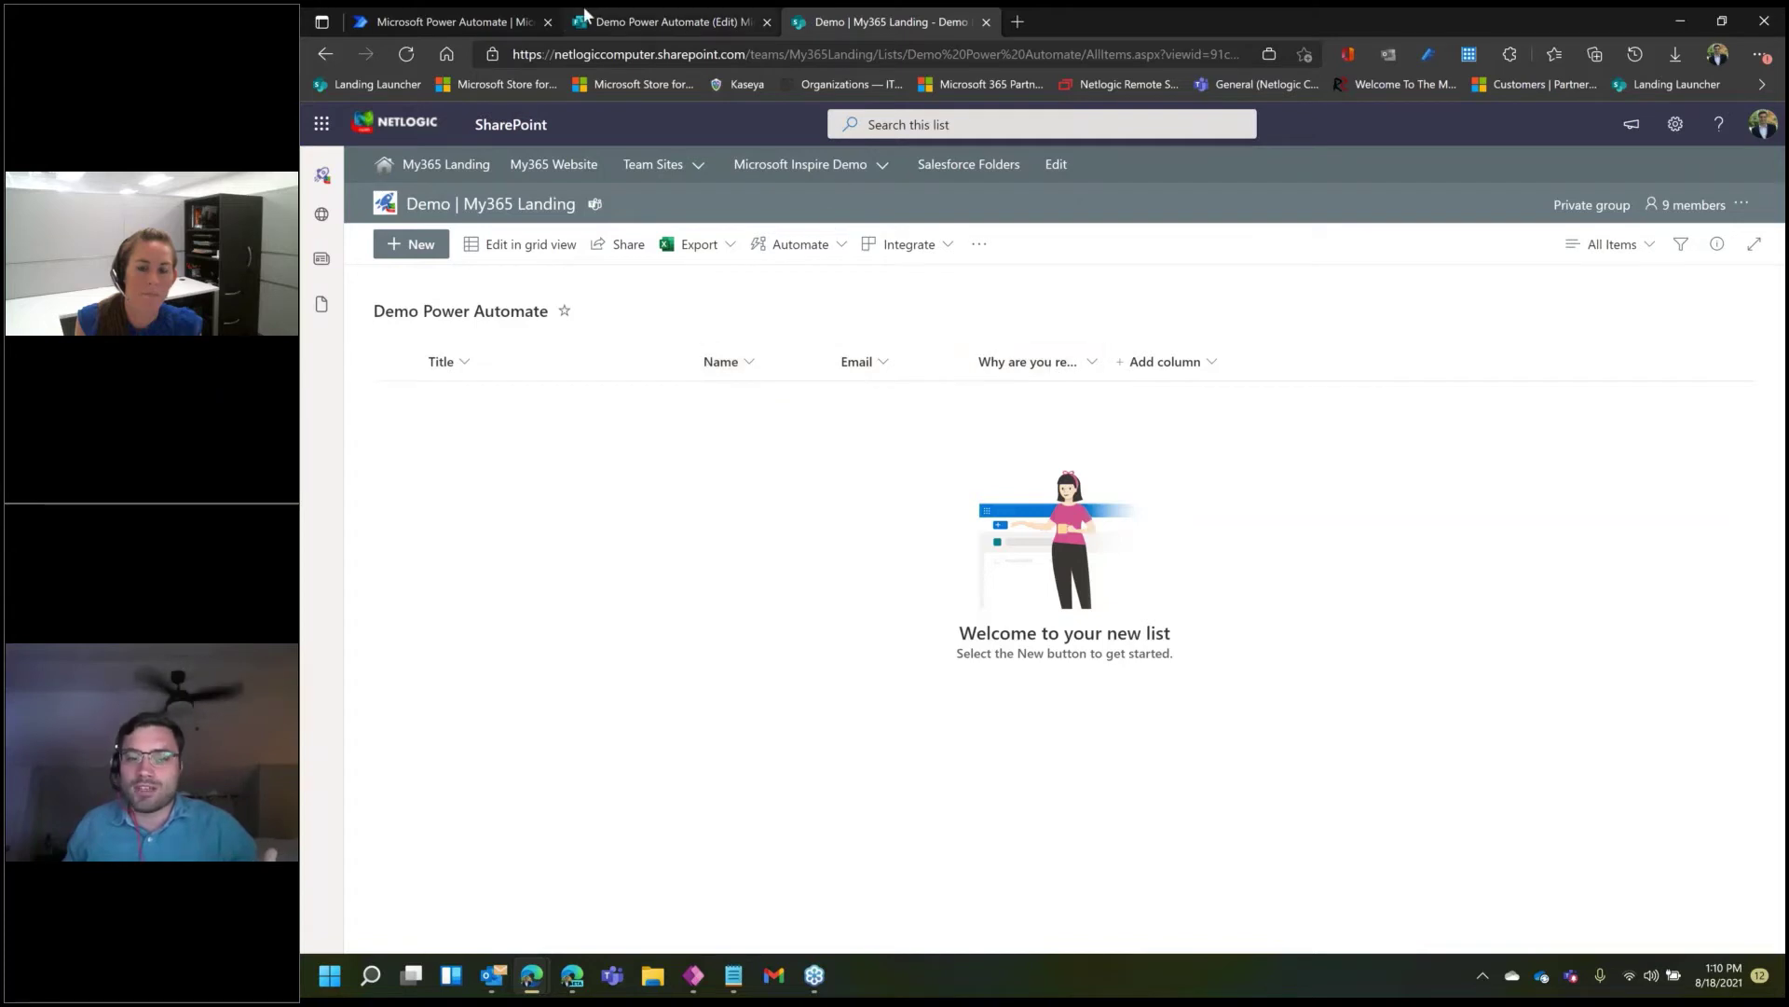
pyautogui.click(671, 21)
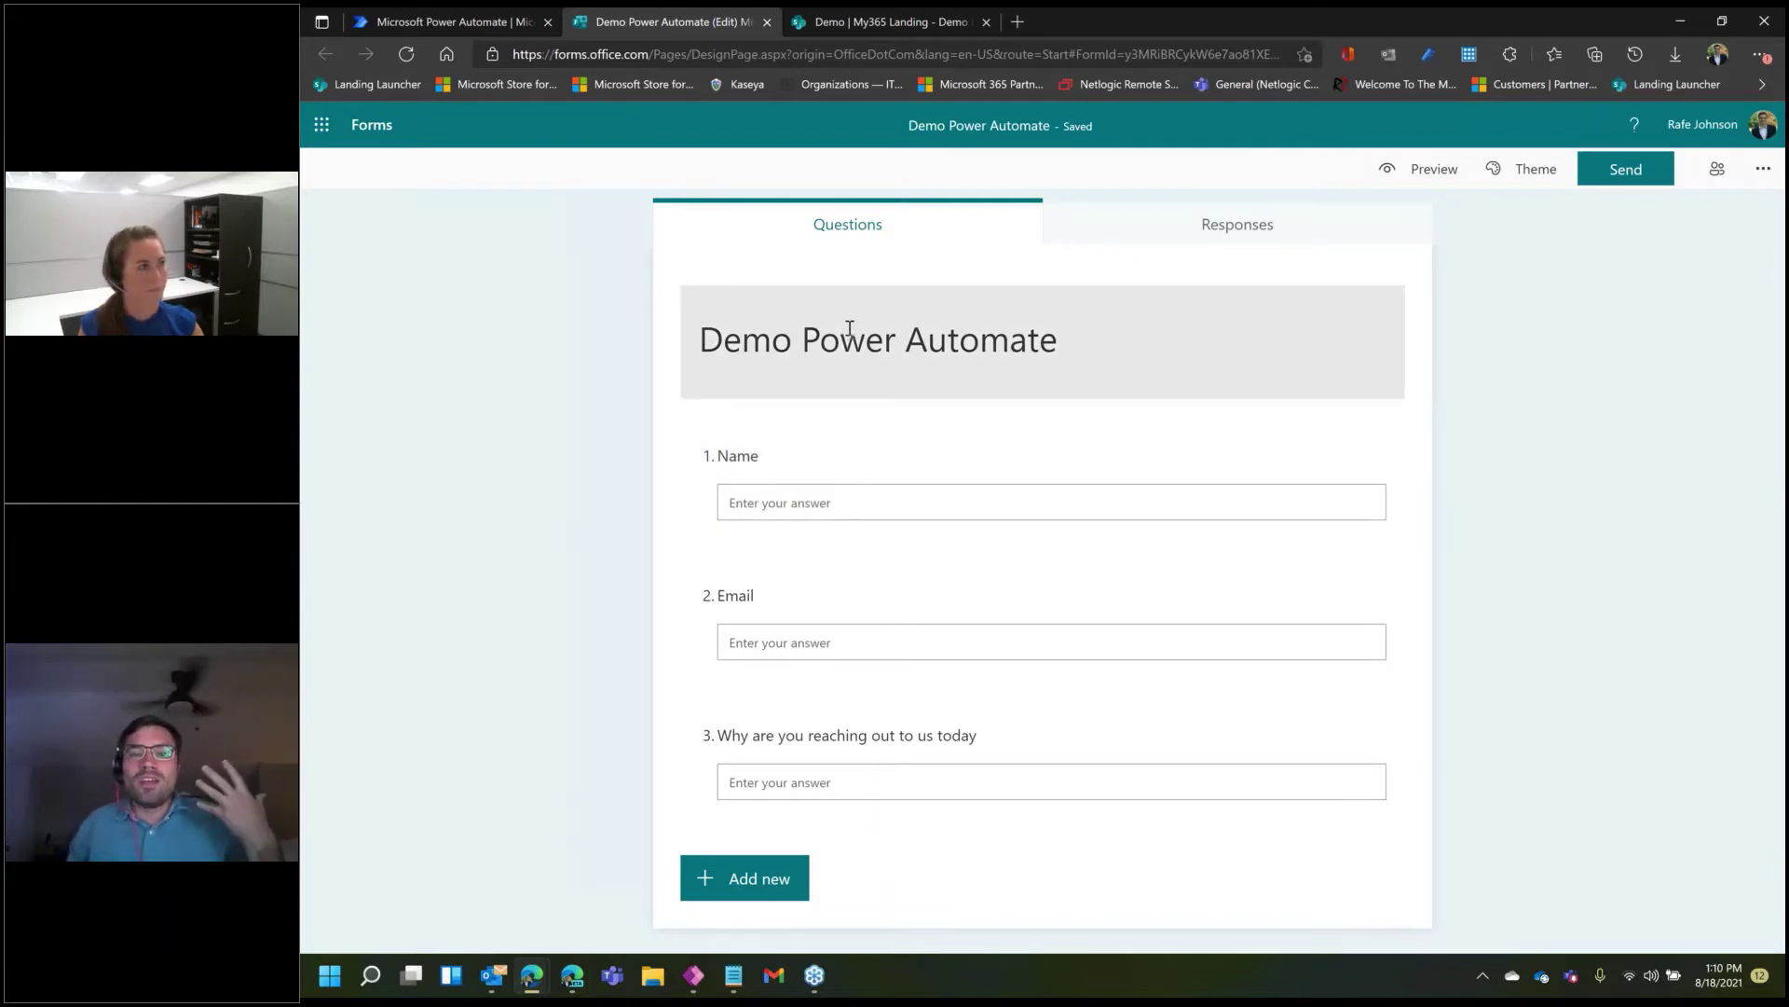
pyautogui.click(890, 21)
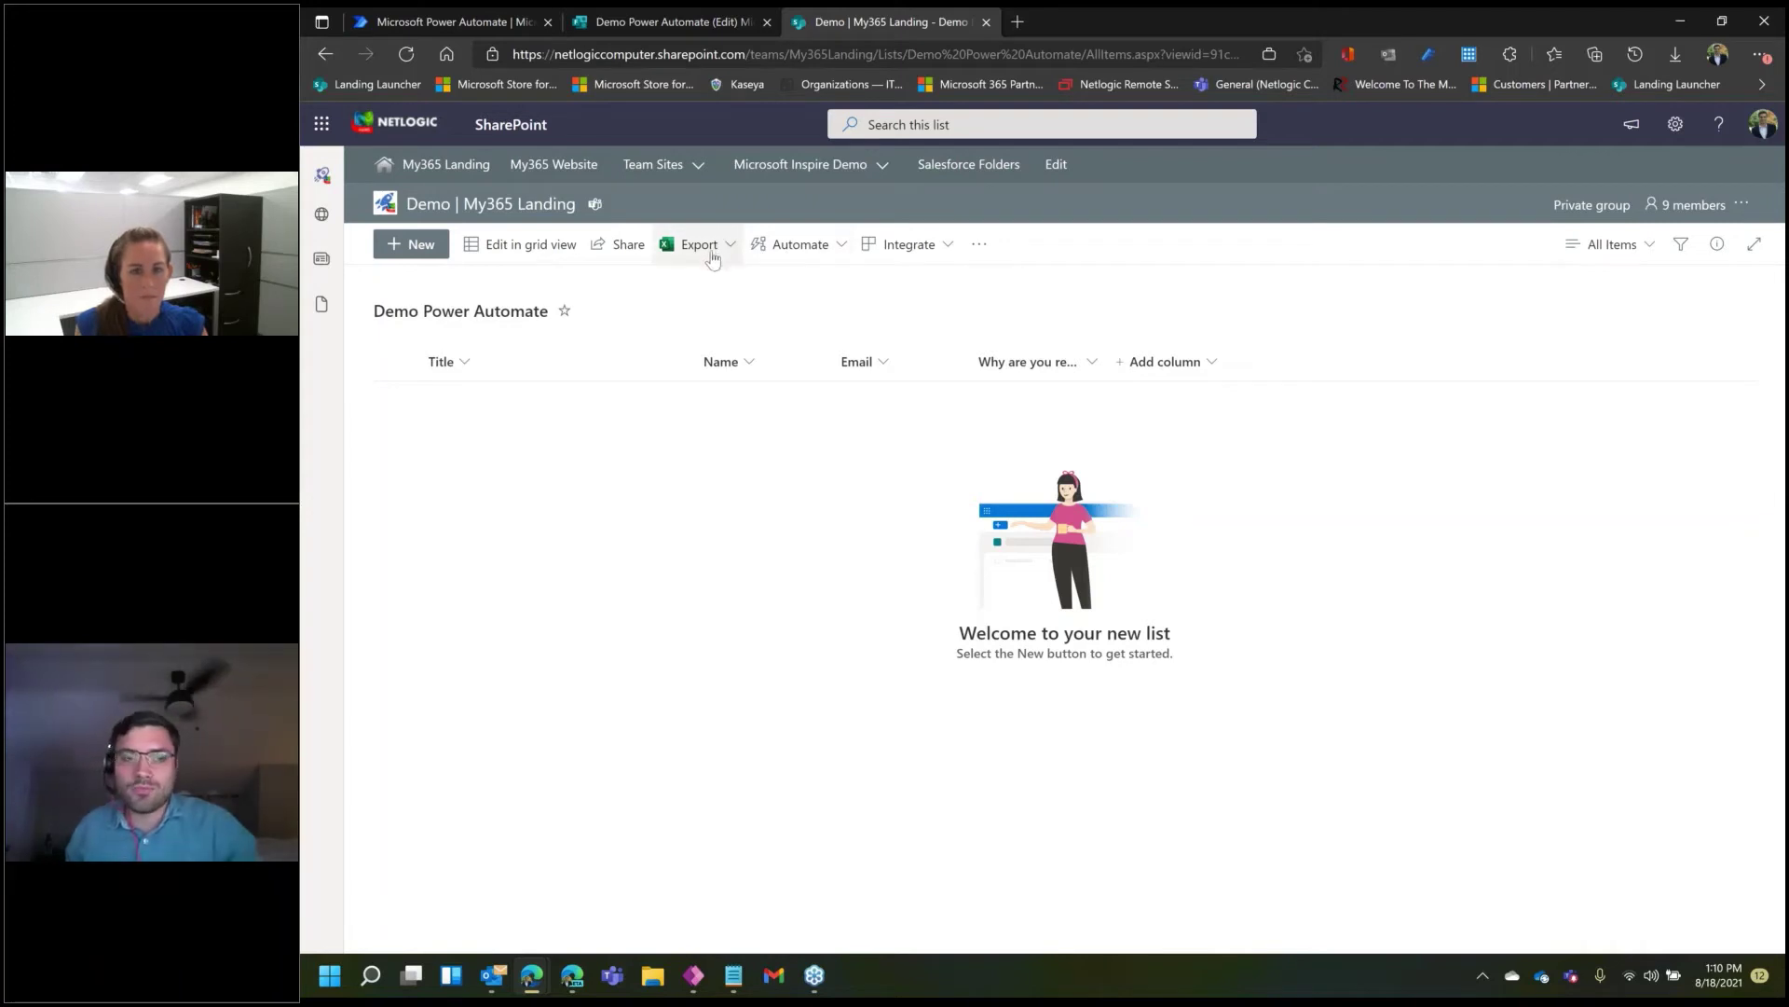
pyautogui.click(483, 14)
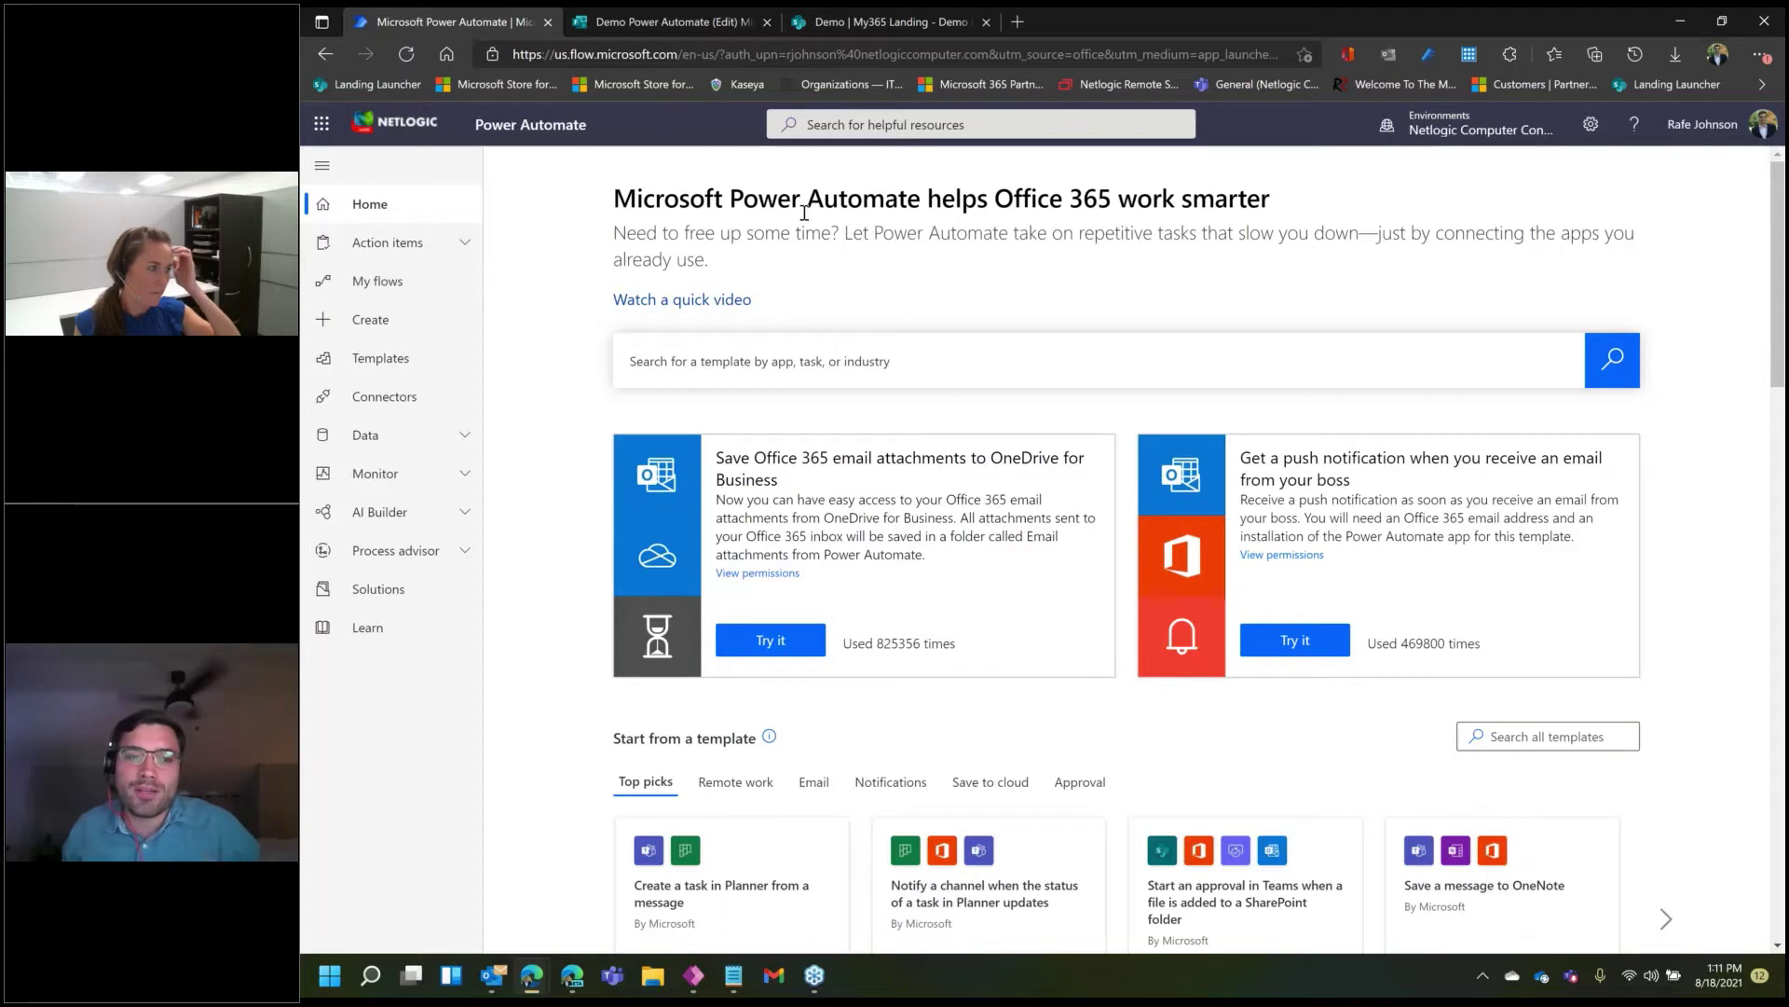
# - Browse the Power Automate Templates page, scrolling through the popular template cards
pyautogui.click(377, 364)
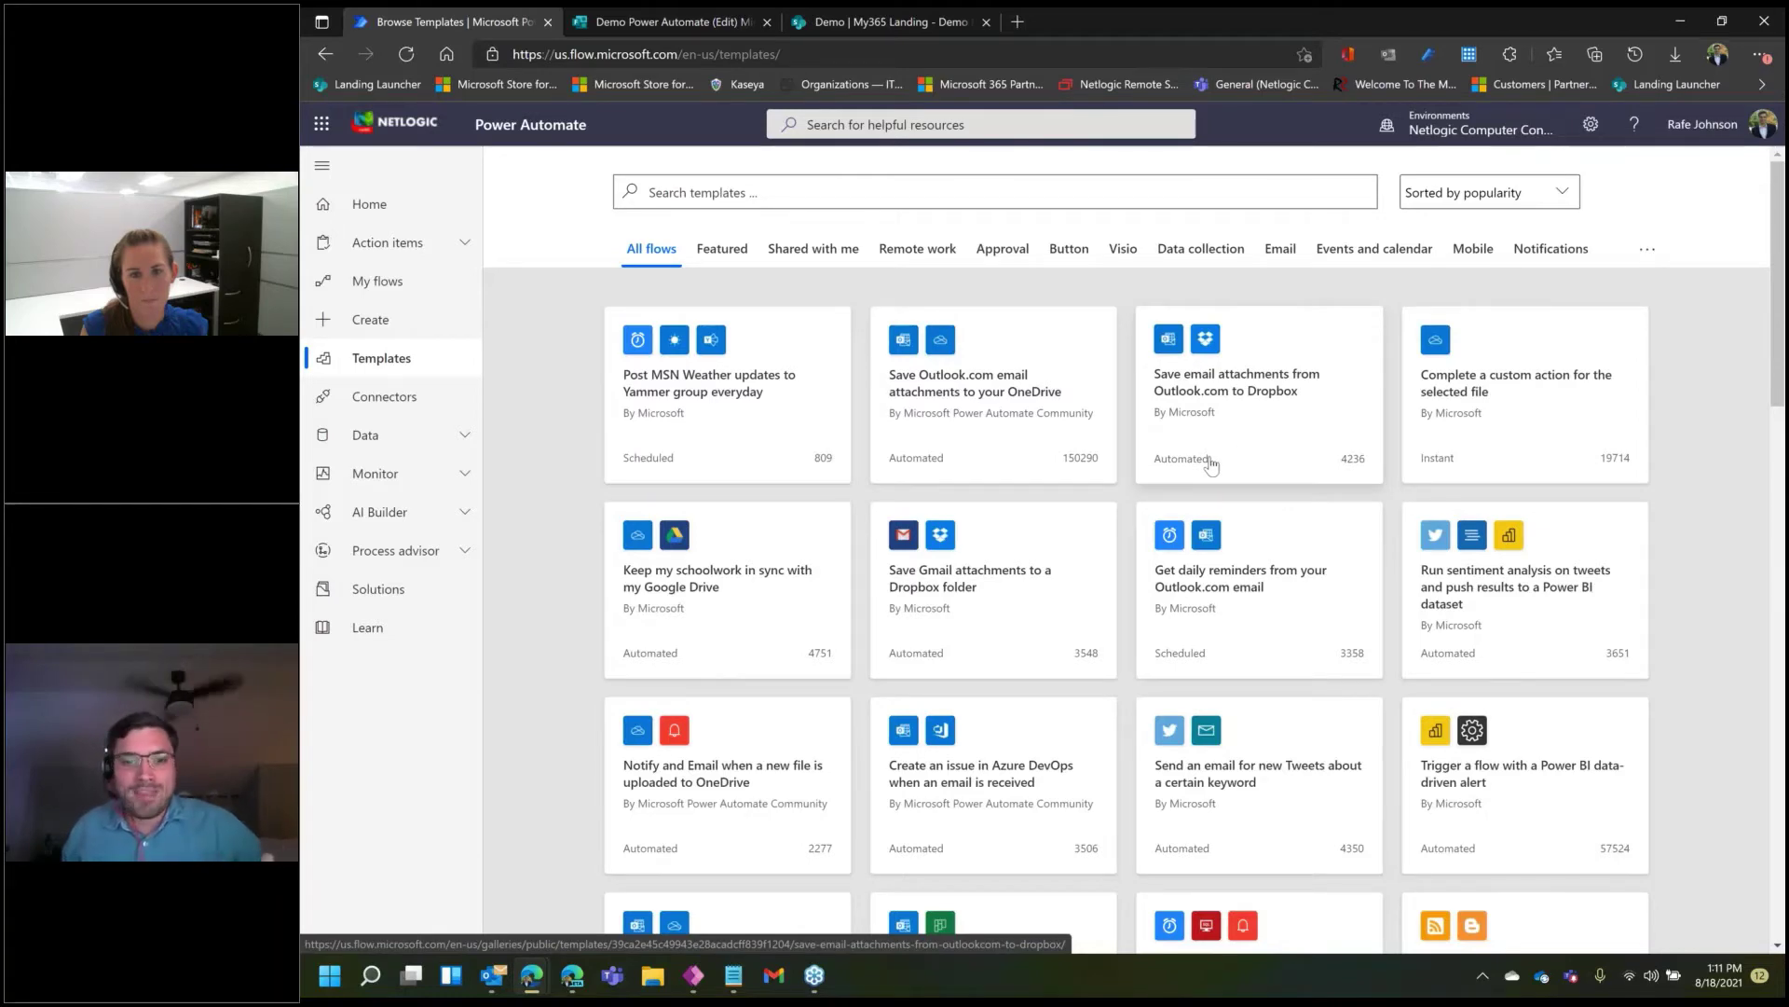
pyautogui.scroll(-2, 1210, 465)
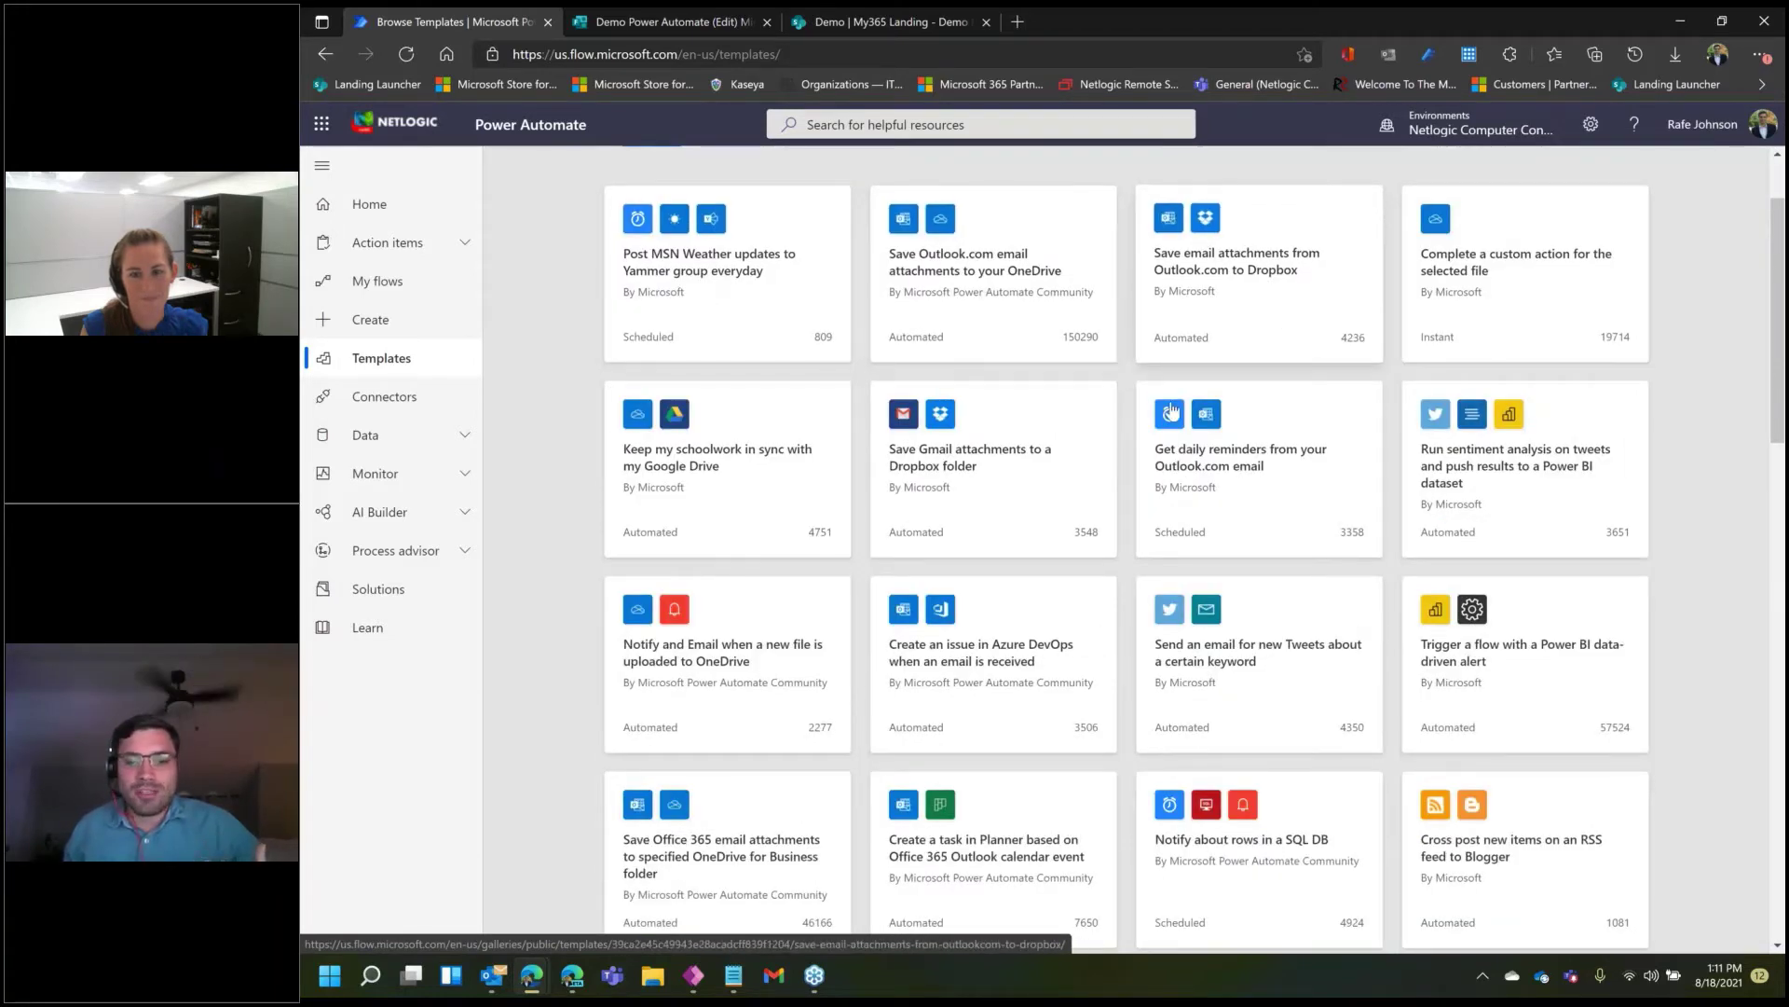
pyautogui.scroll(-4, 1258, 671)
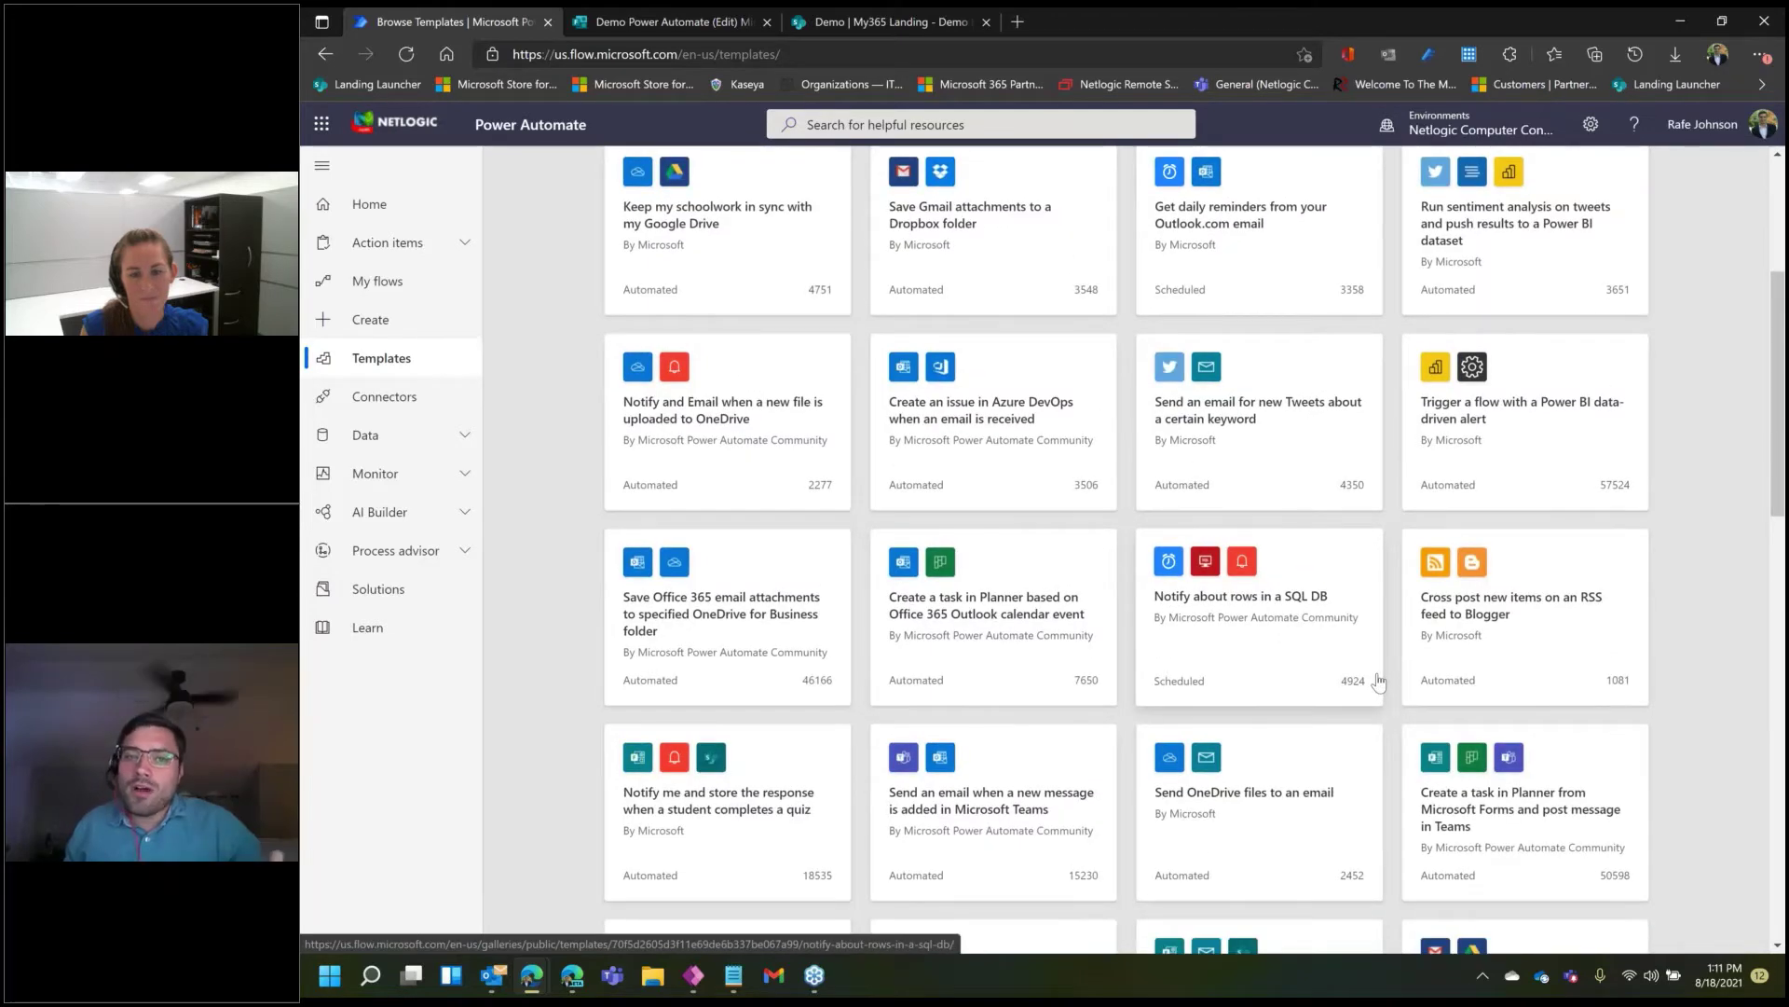
pyautogui.scroll(6, 1377, 681)
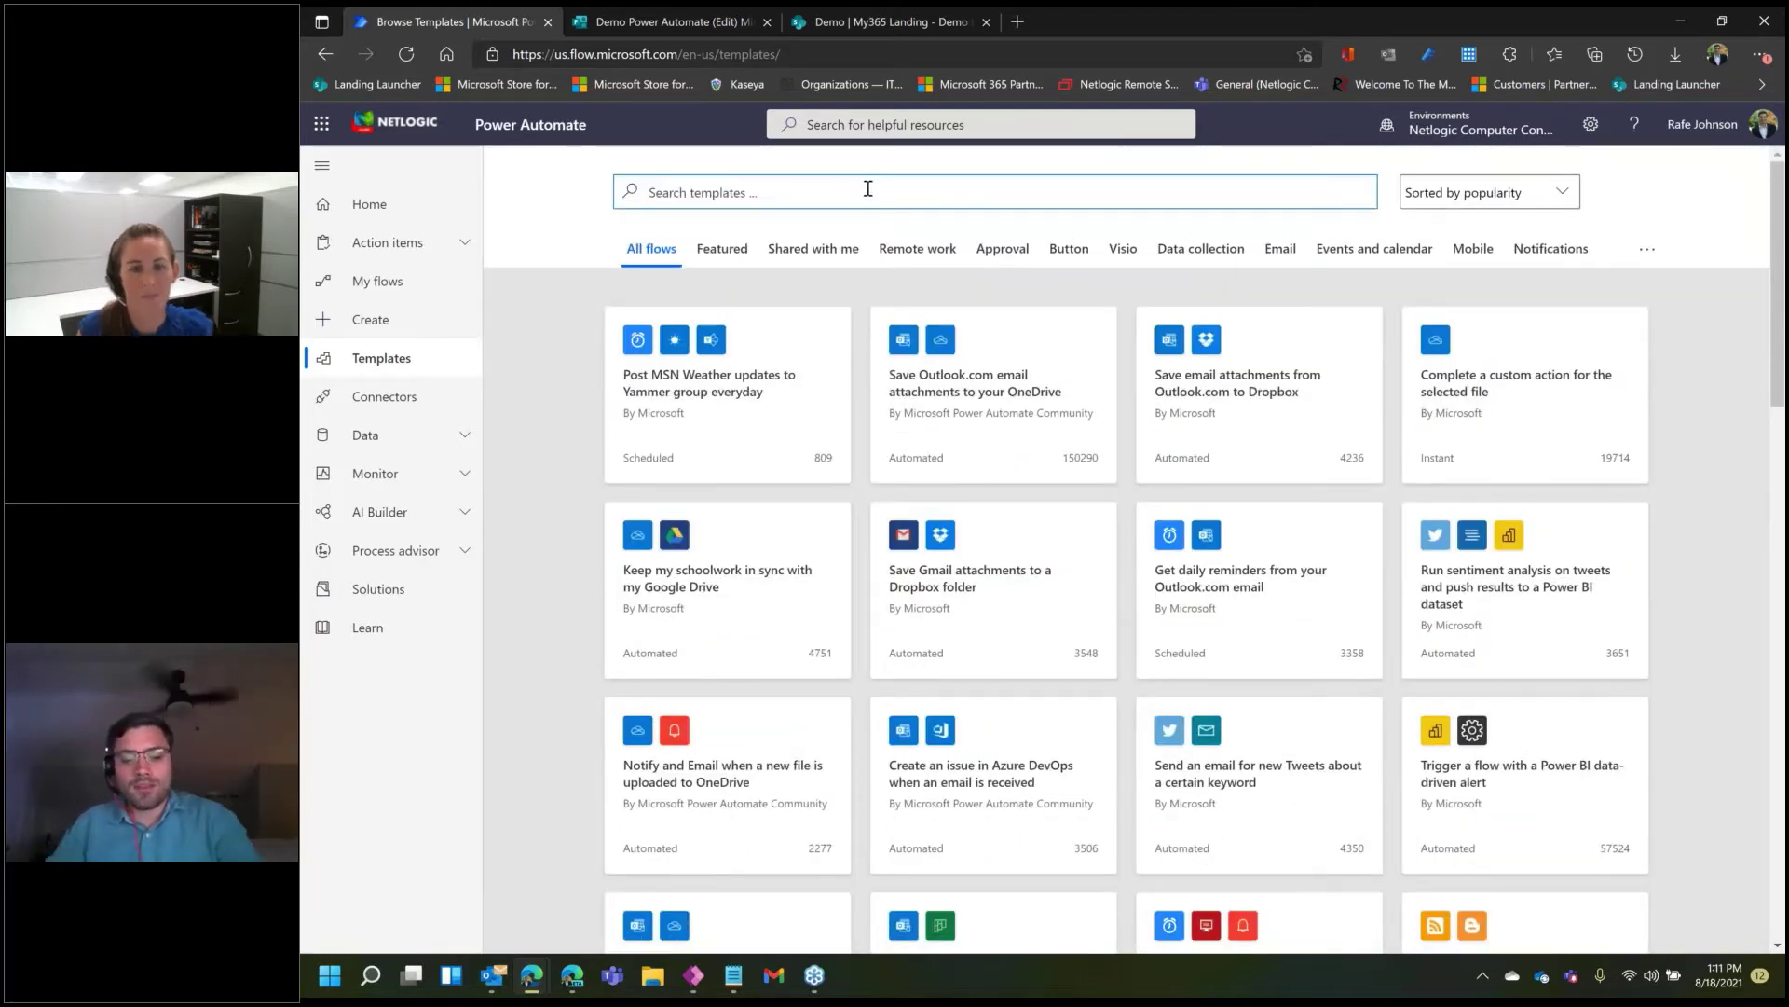
# - Search the templates for 'form', review the results, then go to the Create page
pyautogui.click(868, 188)
pyautogui.write('form')
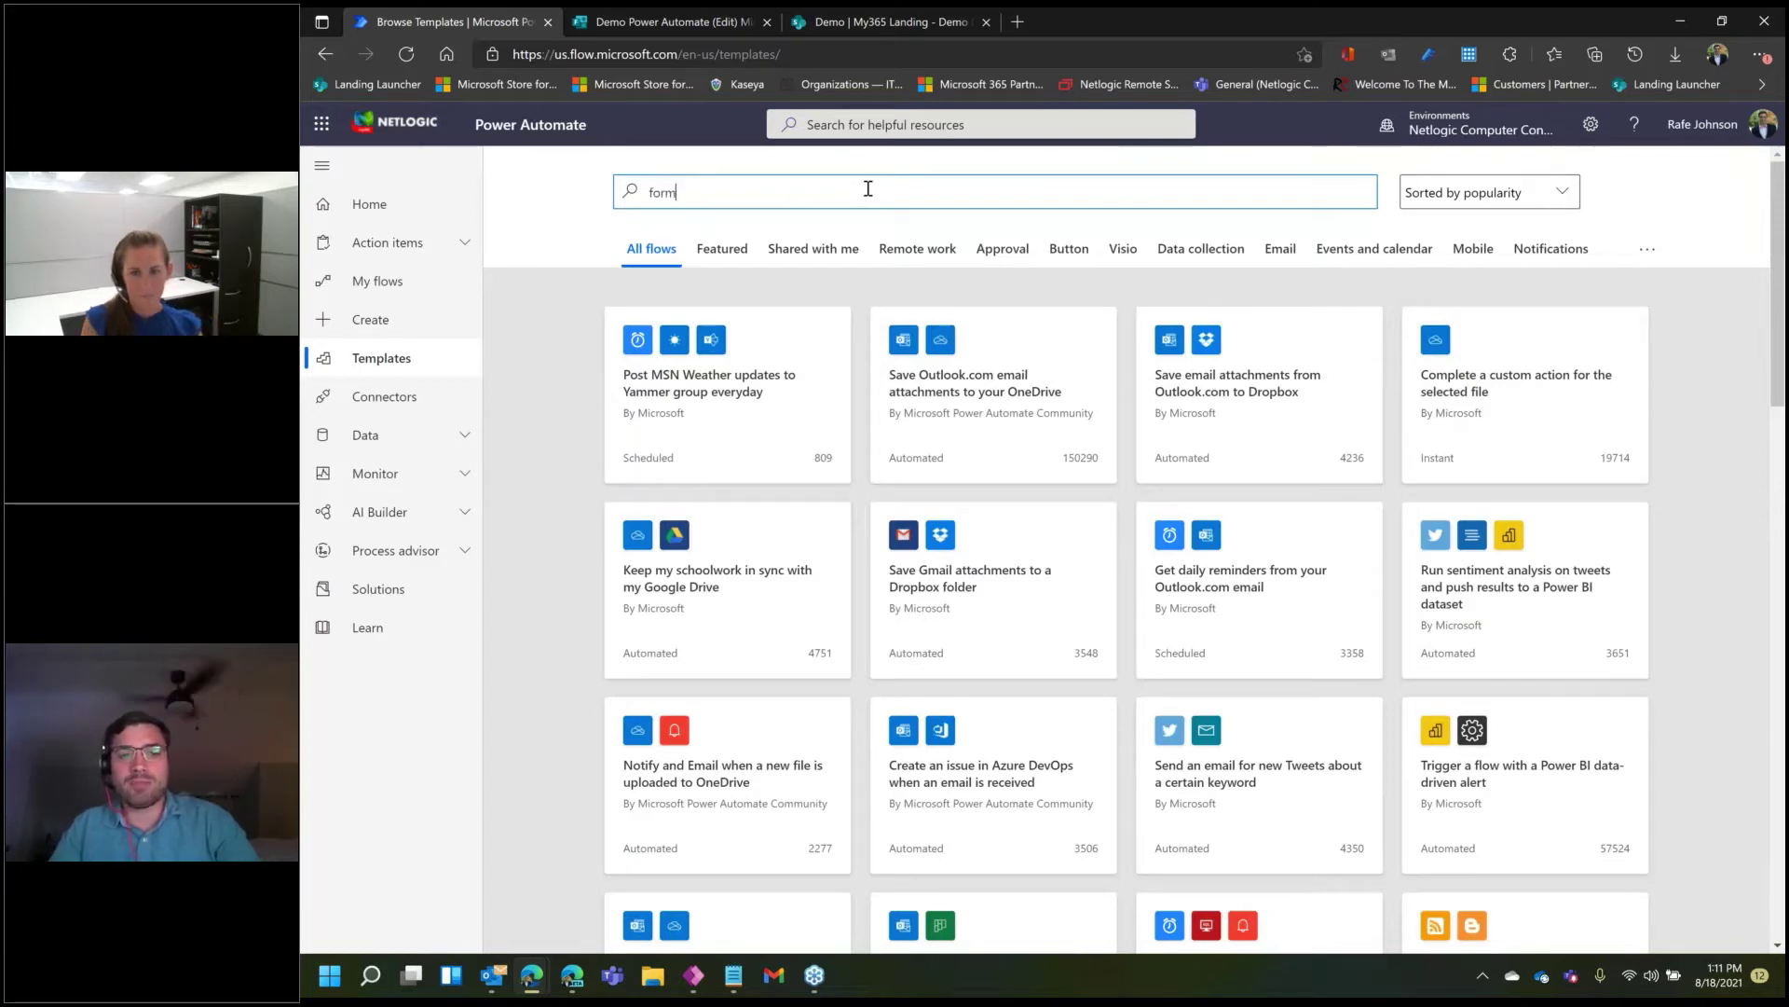
pyautogui.press('Return')
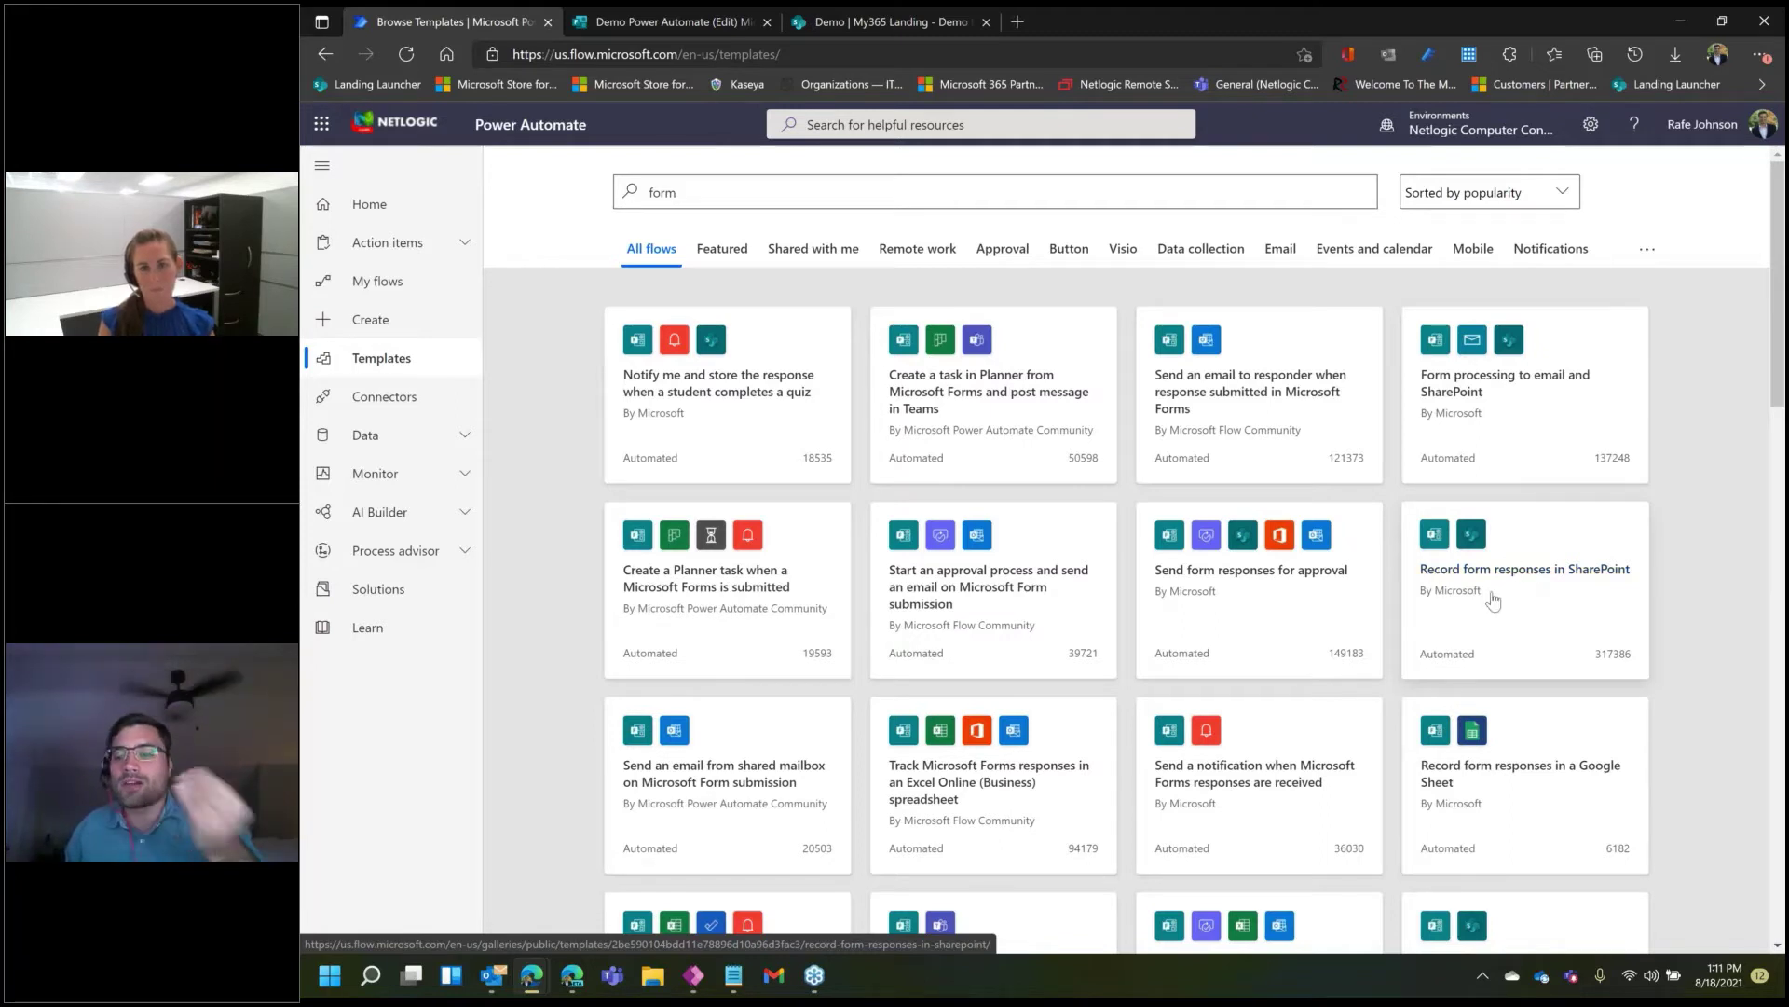
pyautogui.click(383, 325)
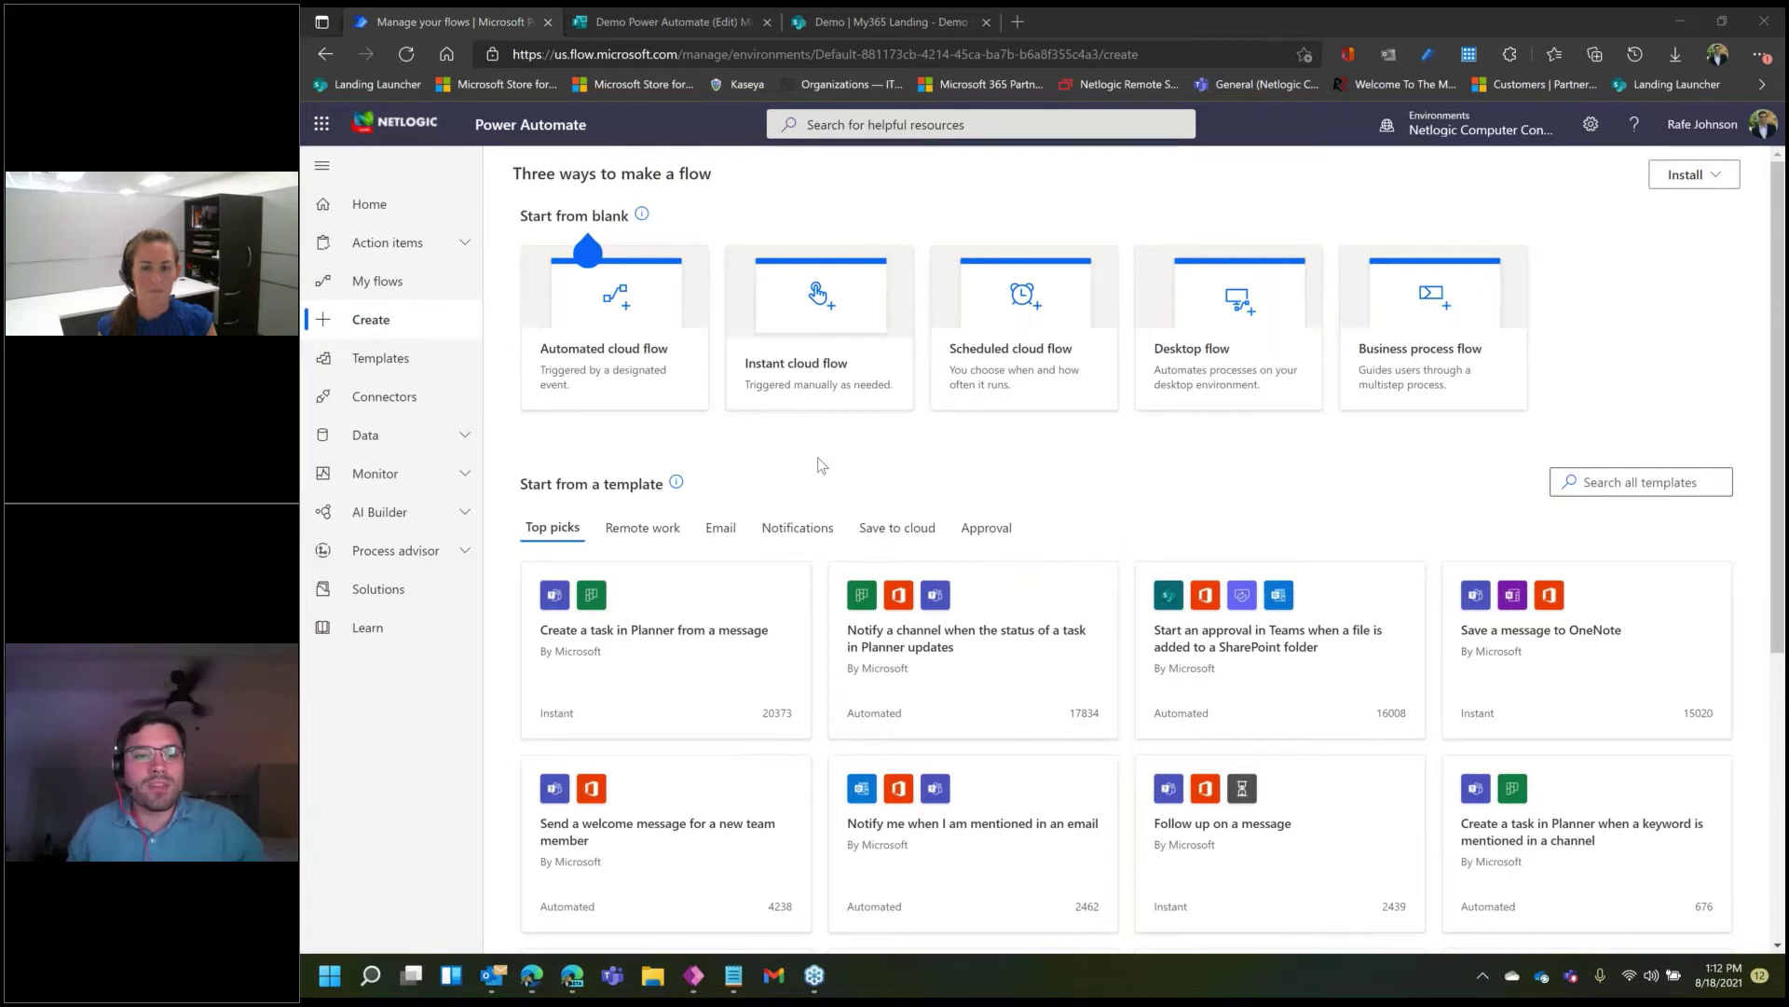
# - Create automated flow 'Demo Power Automate' triggered by 'When a new response is submitted' in Forms
pyautogui.click(646, 331)
pyautogui.click(726, 269)
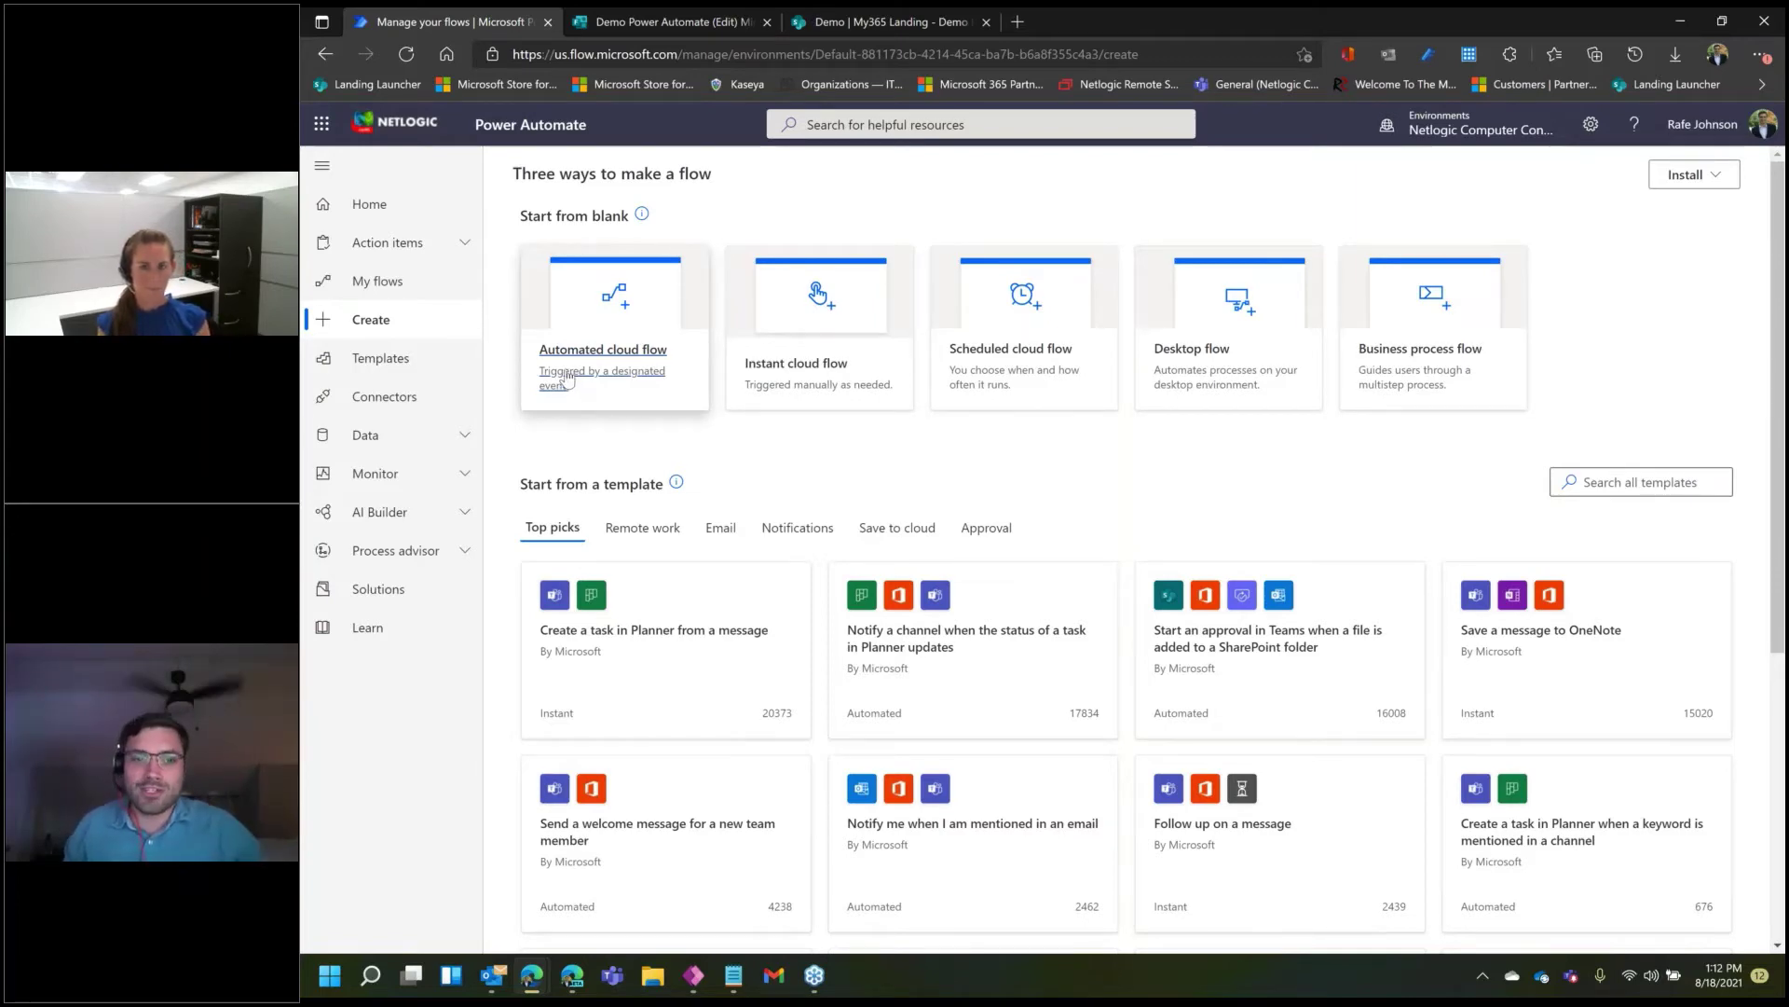
pyautogui.click(591, 367)
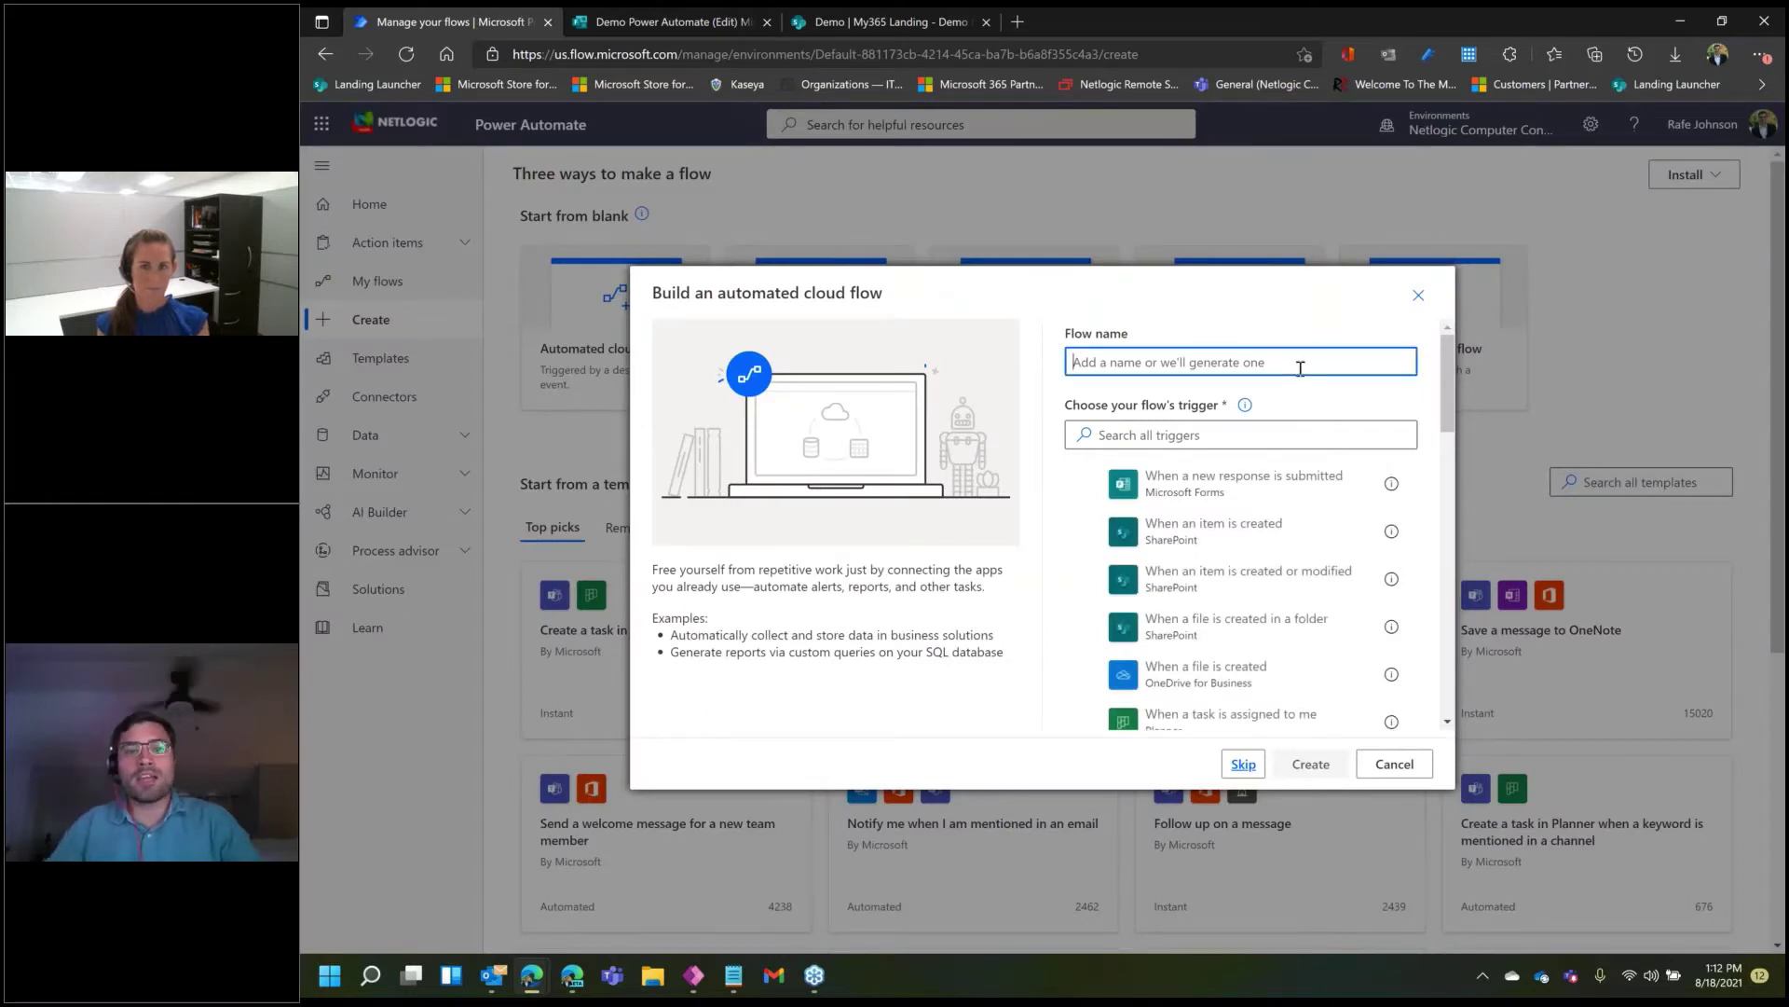
pyautogui.write('C')
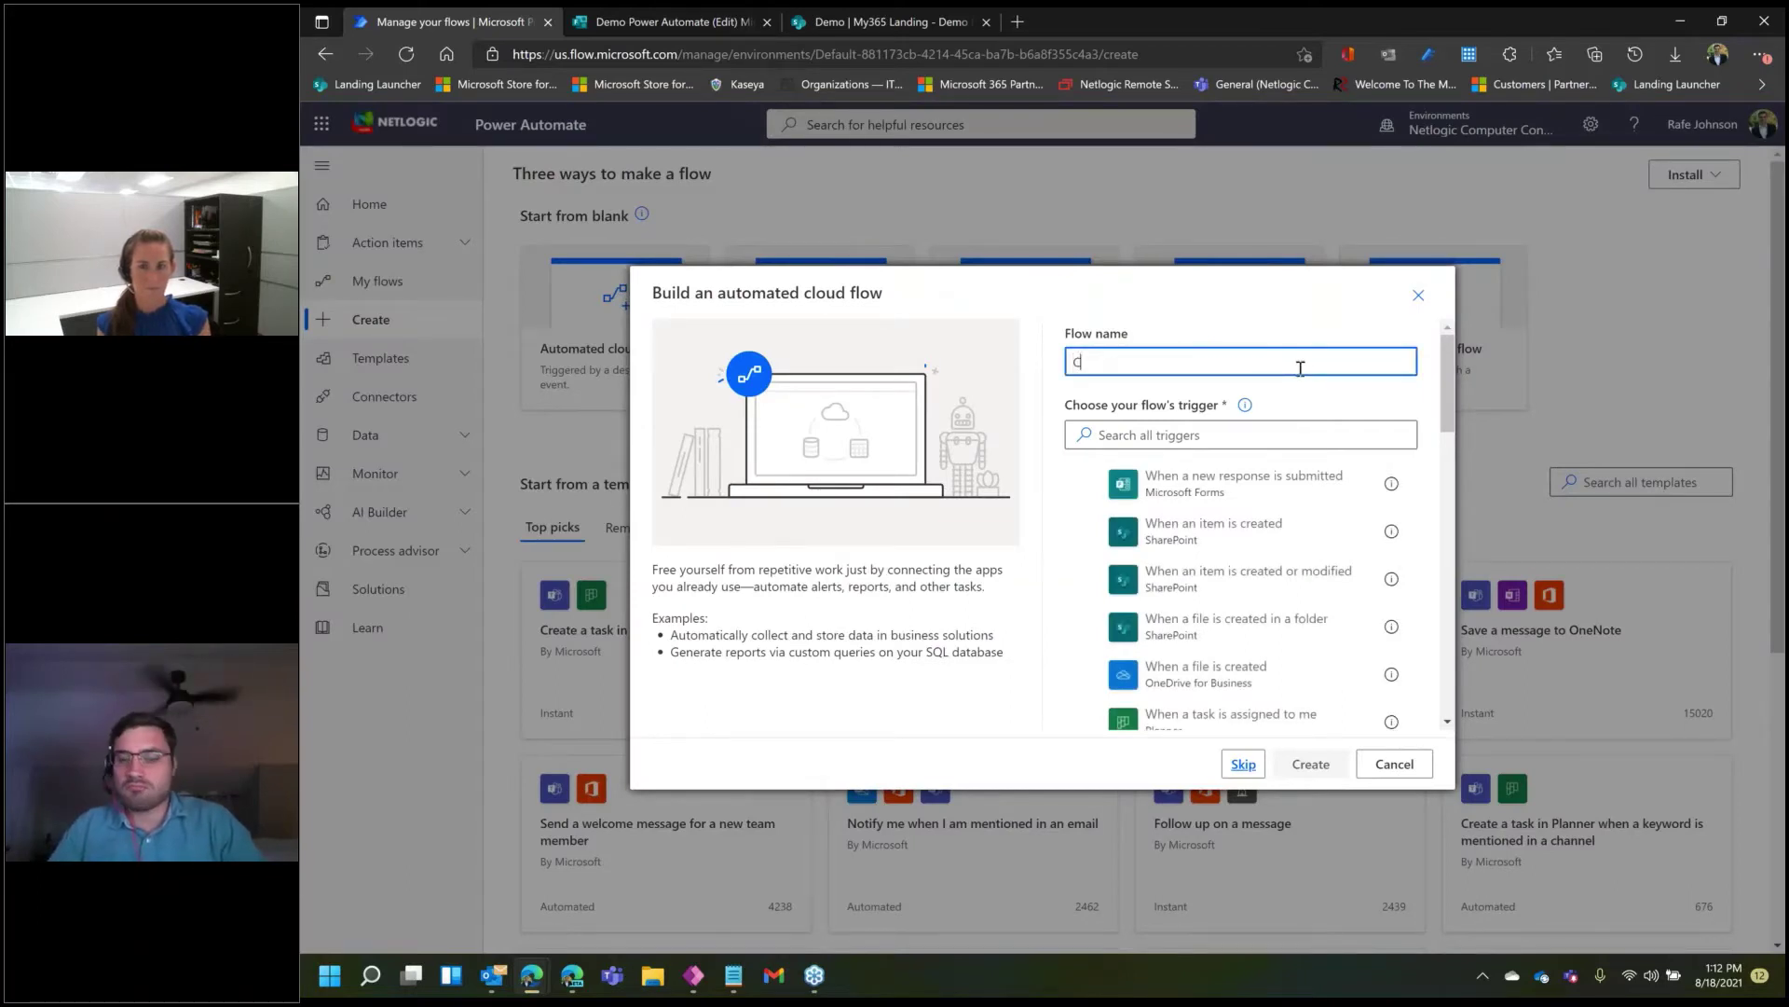
pyautogui.press('BackSpace')
pyautogui.write('Demo P')
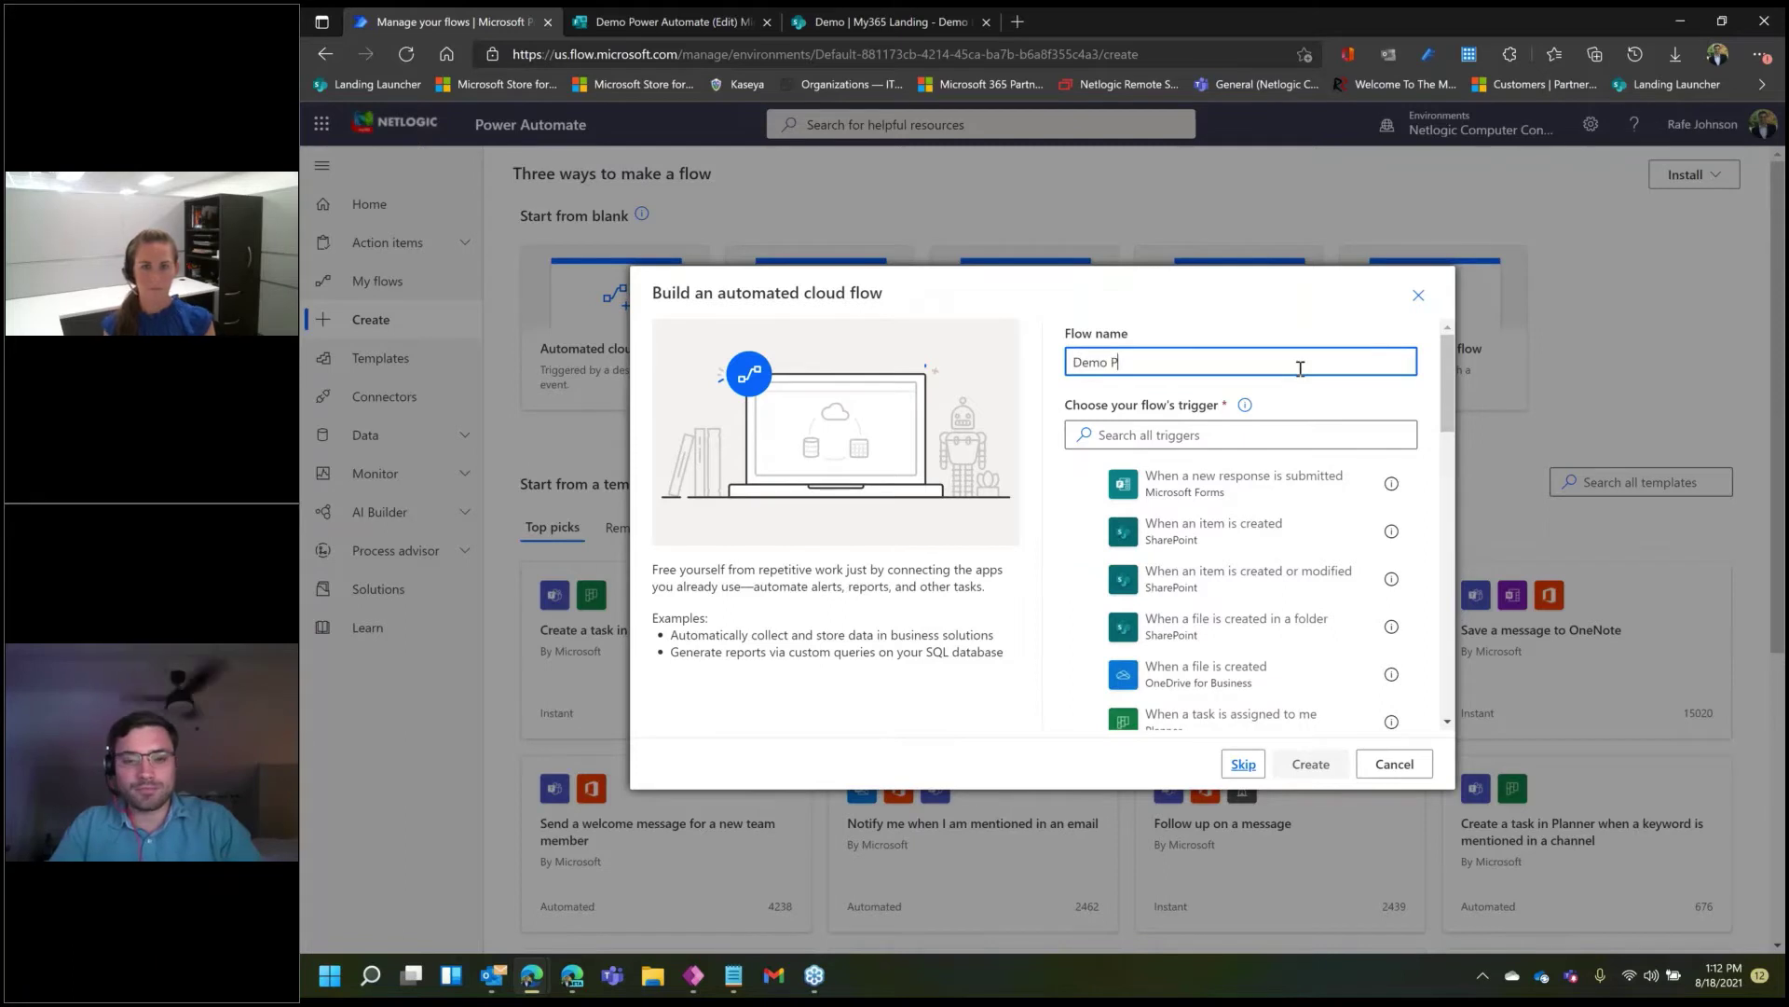
pyautogui.write('ower Automate')
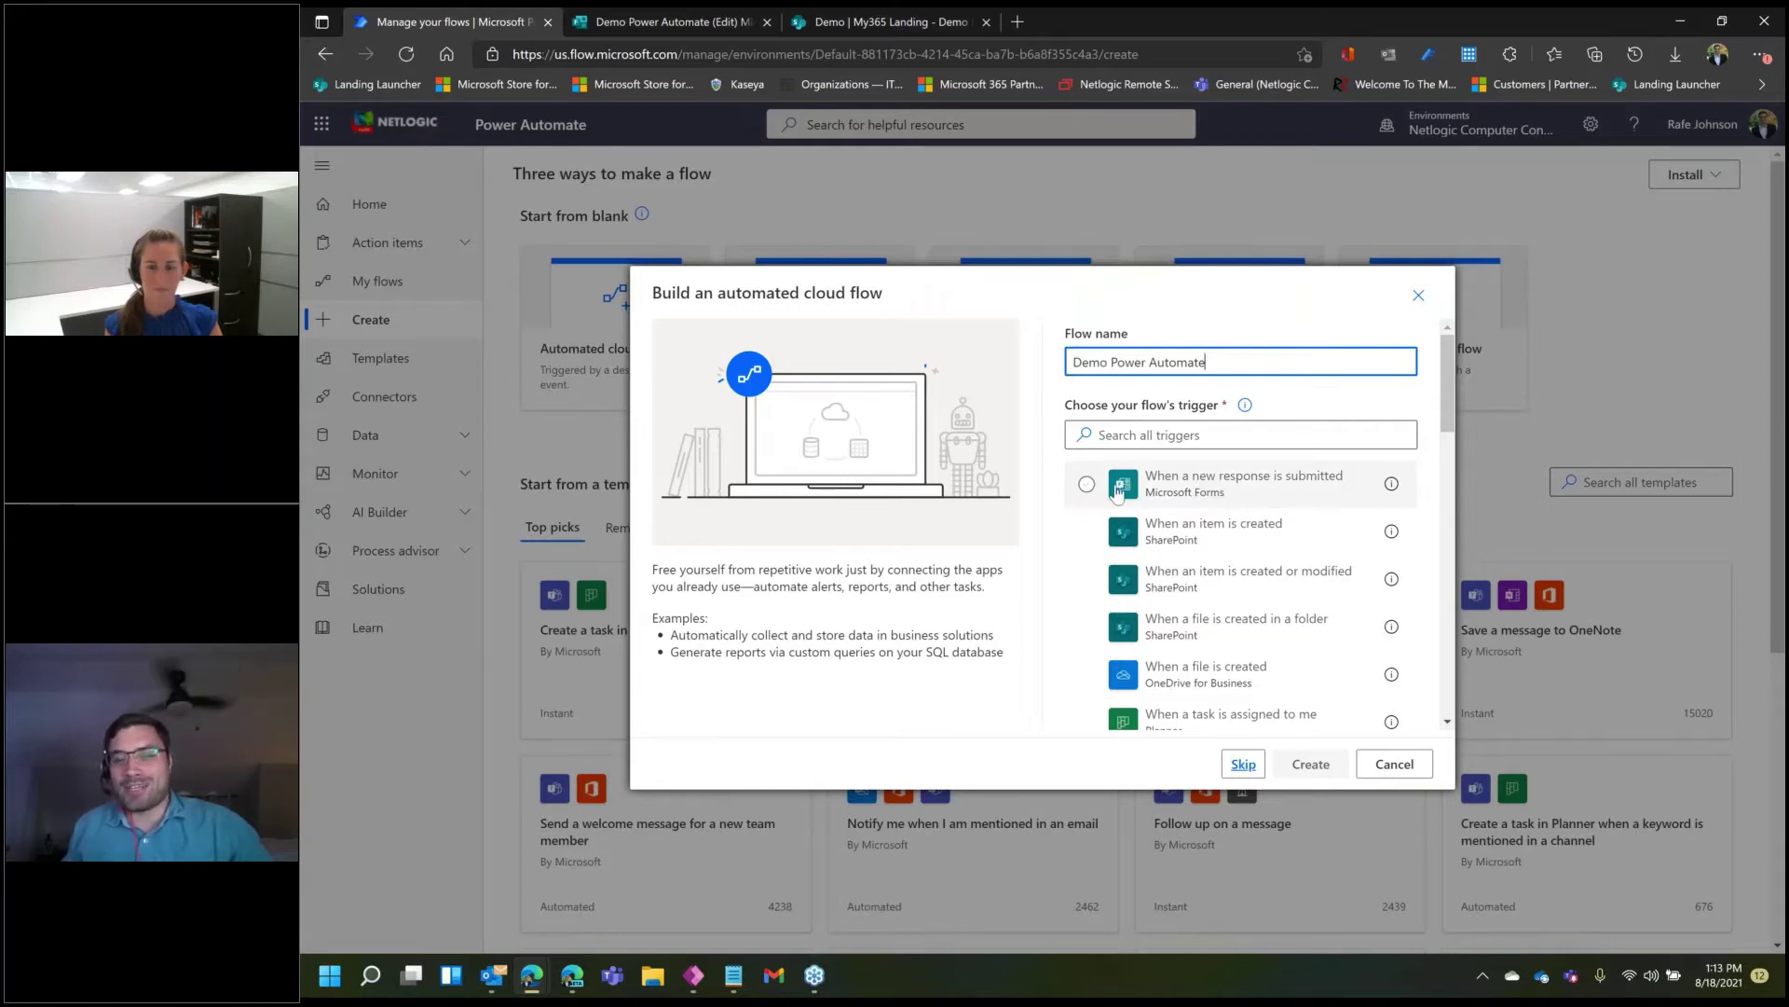
pyautogui.click(1212, 485)
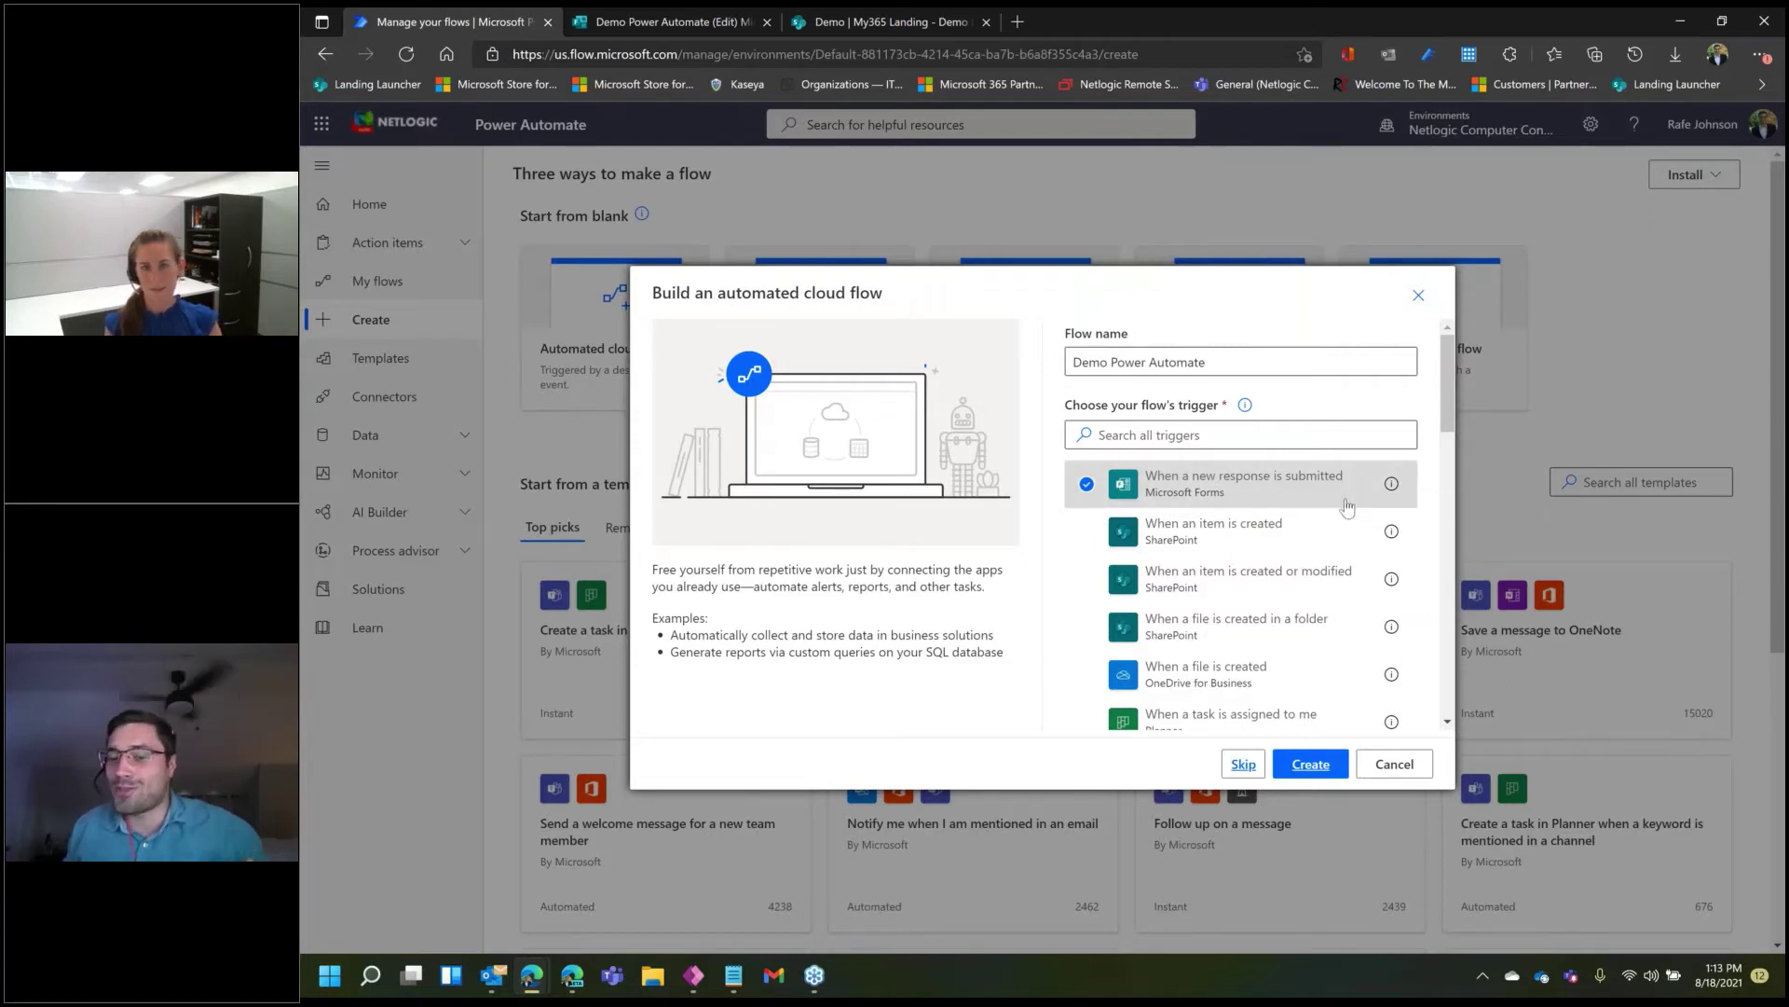
pyautogui.click(1315, 764)
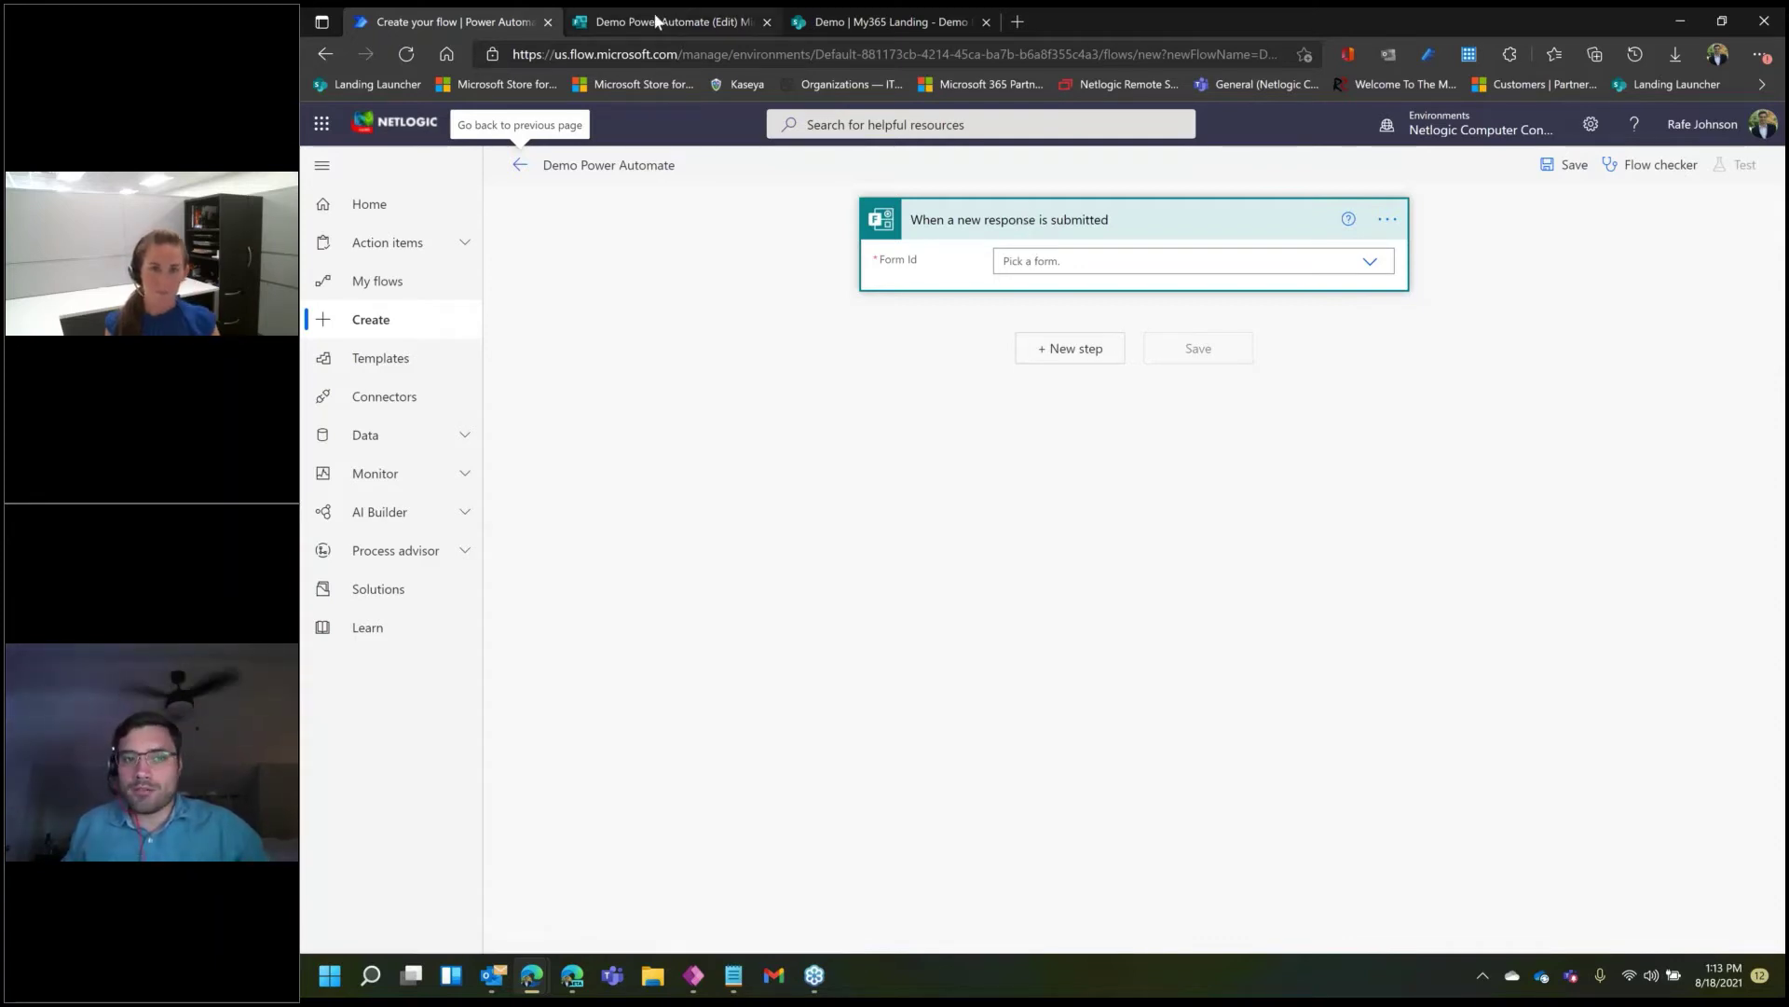
# - Point the Forms trigger at the Demo Power Automate form and add a new step after it
pyautogui.click(1369, 264)
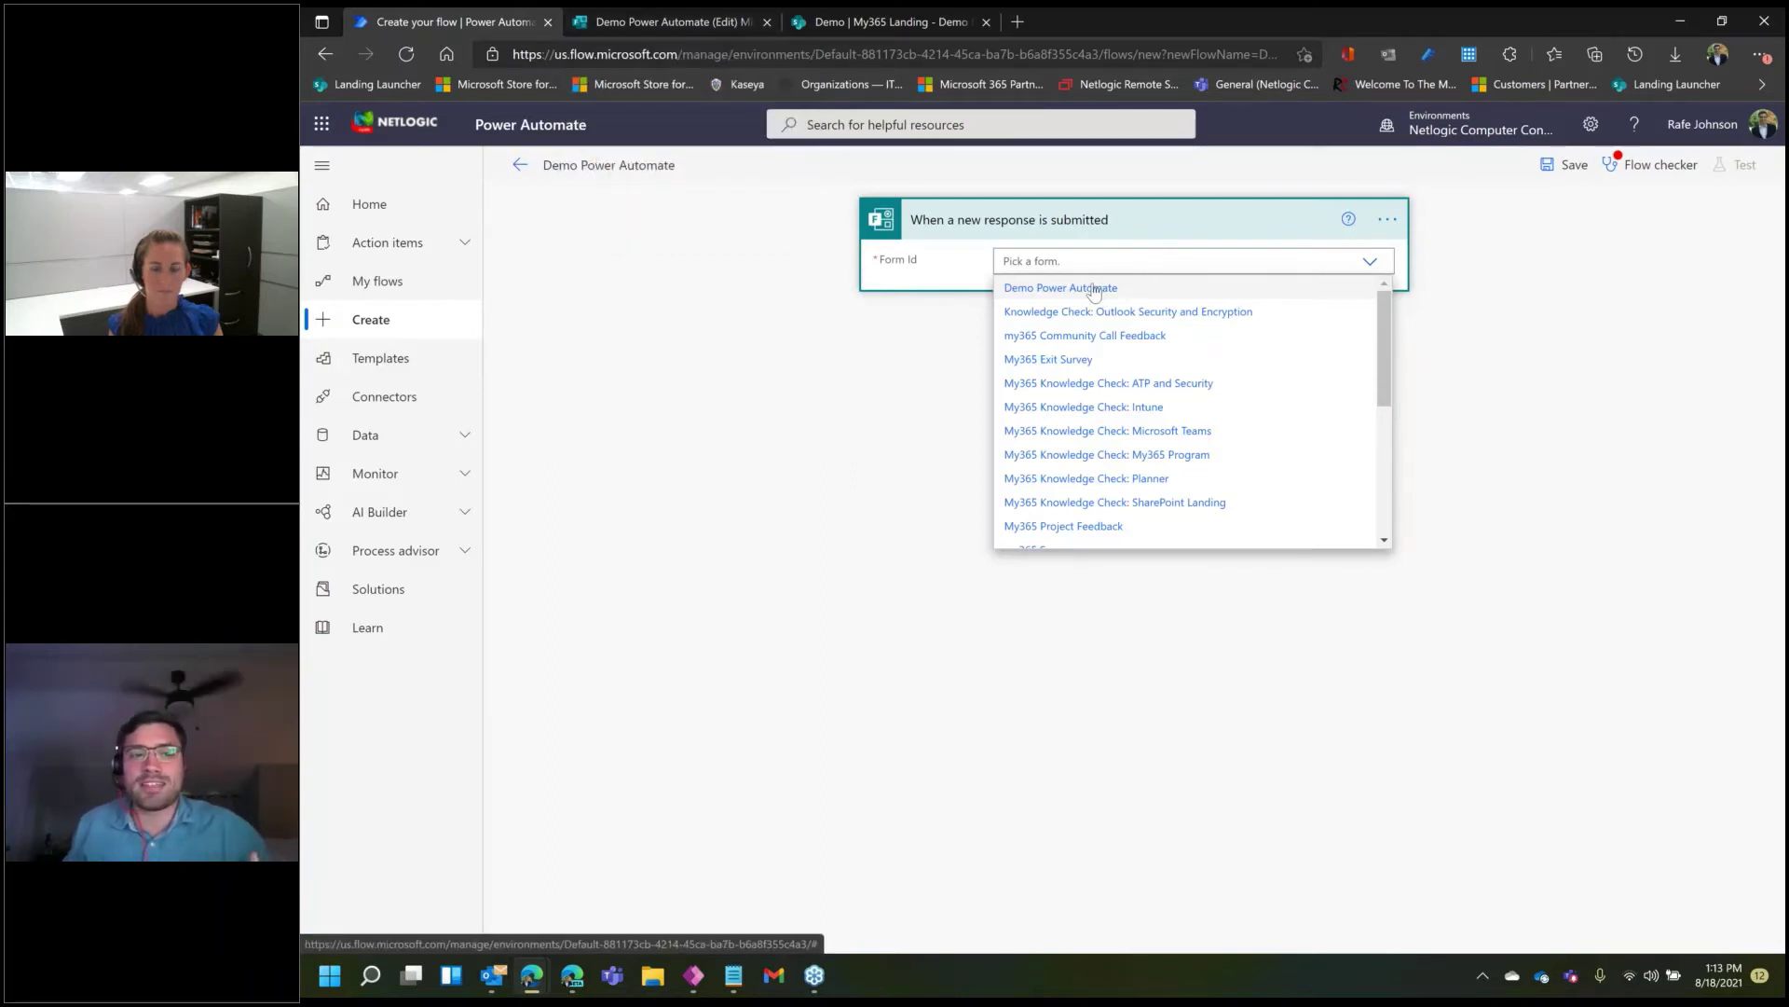
pyautogui.click(1096, 290)
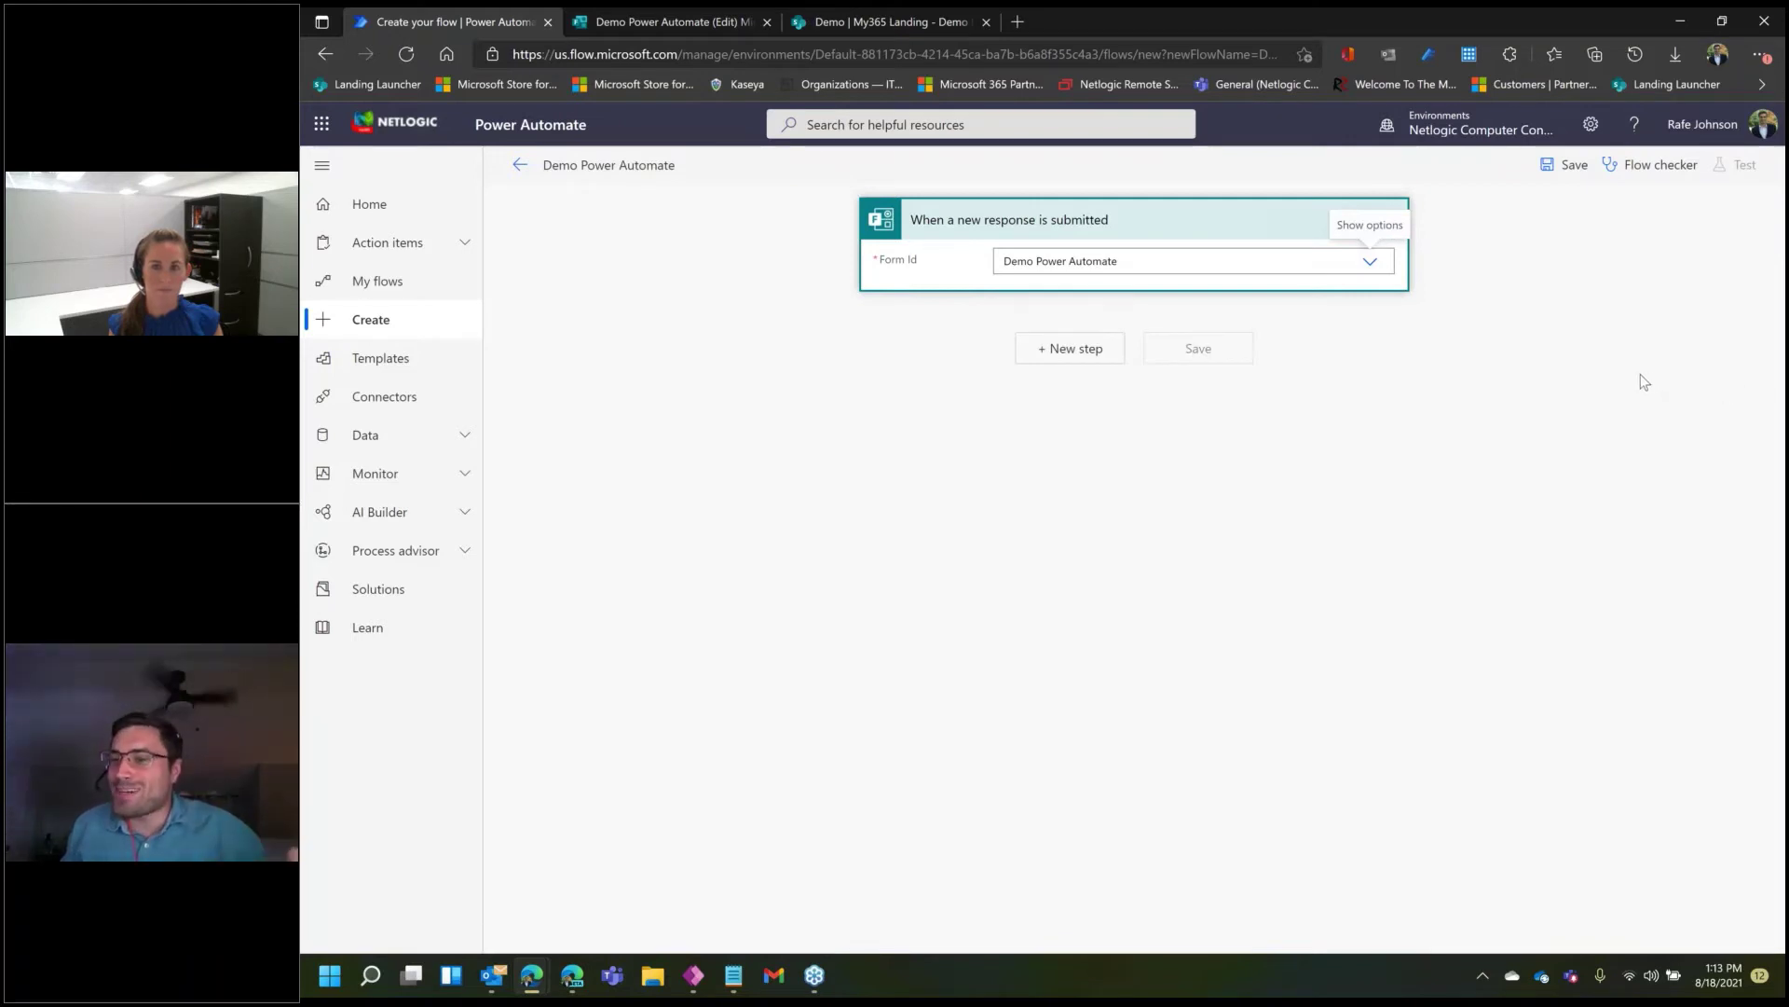
pyautogui.click(1079, 357)
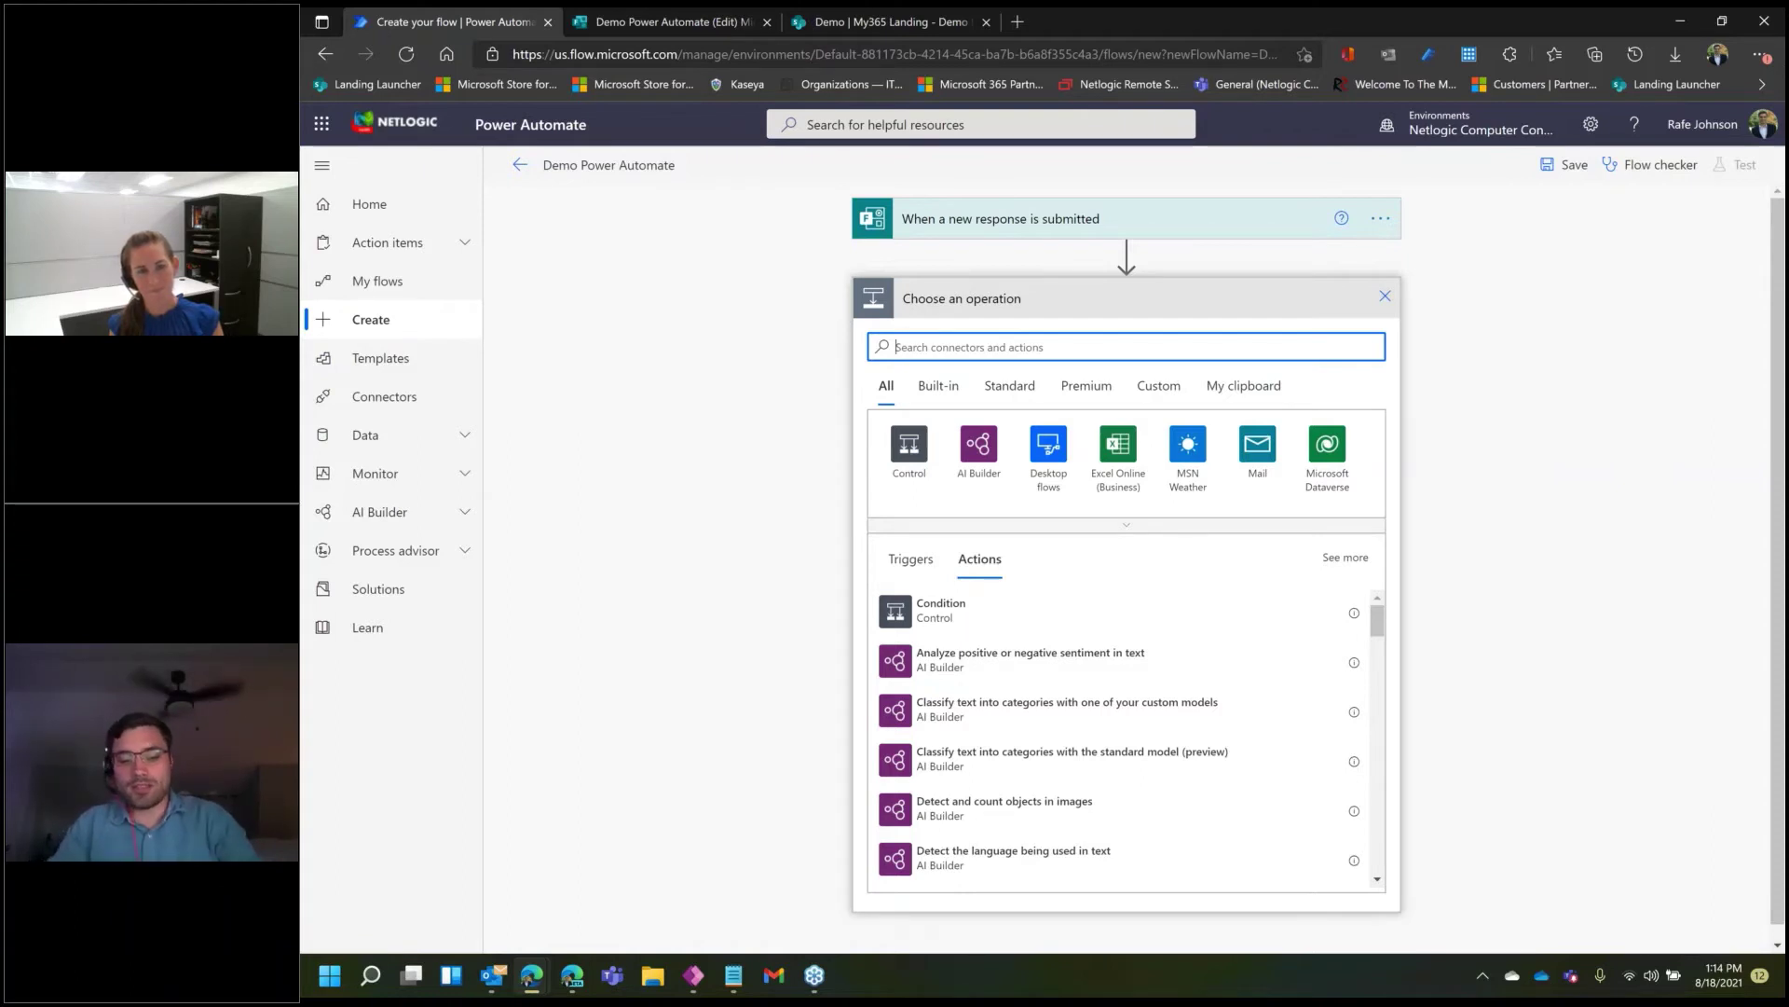
# - Search 'sha' among operations and add the SharePoint Create item action
pyautogui.write('sharepoint')
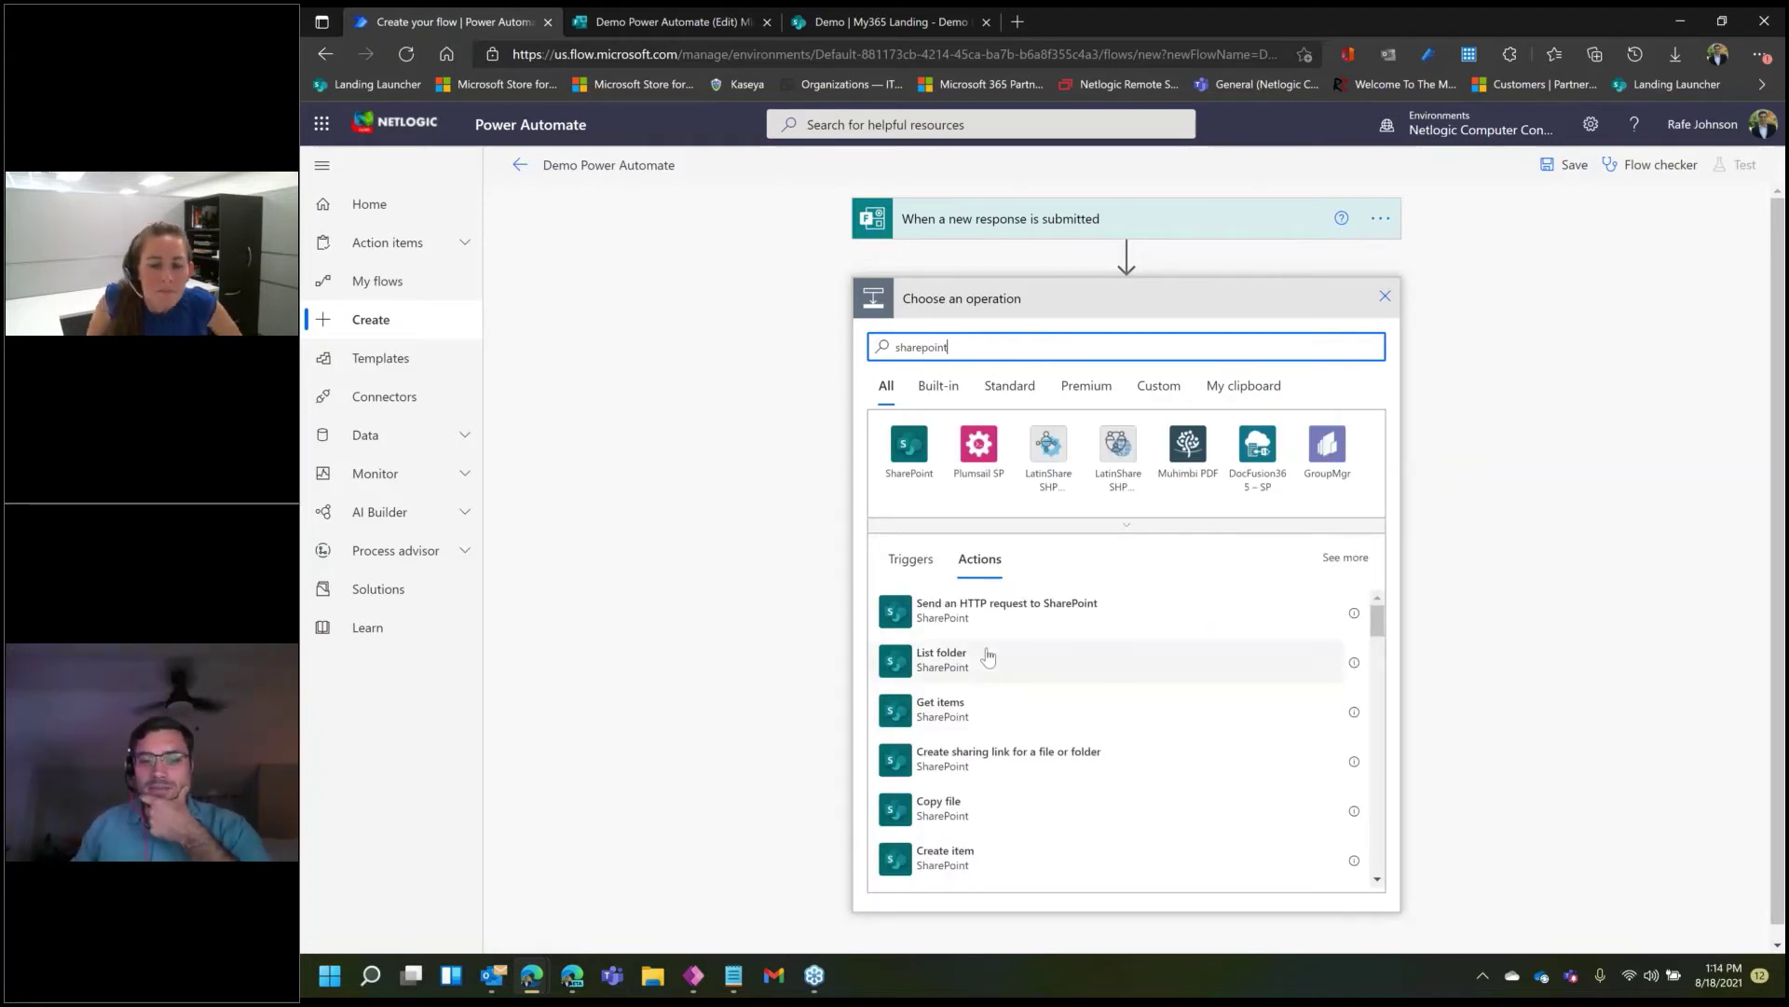
pyautogui.scroll(-1, 990, 664)
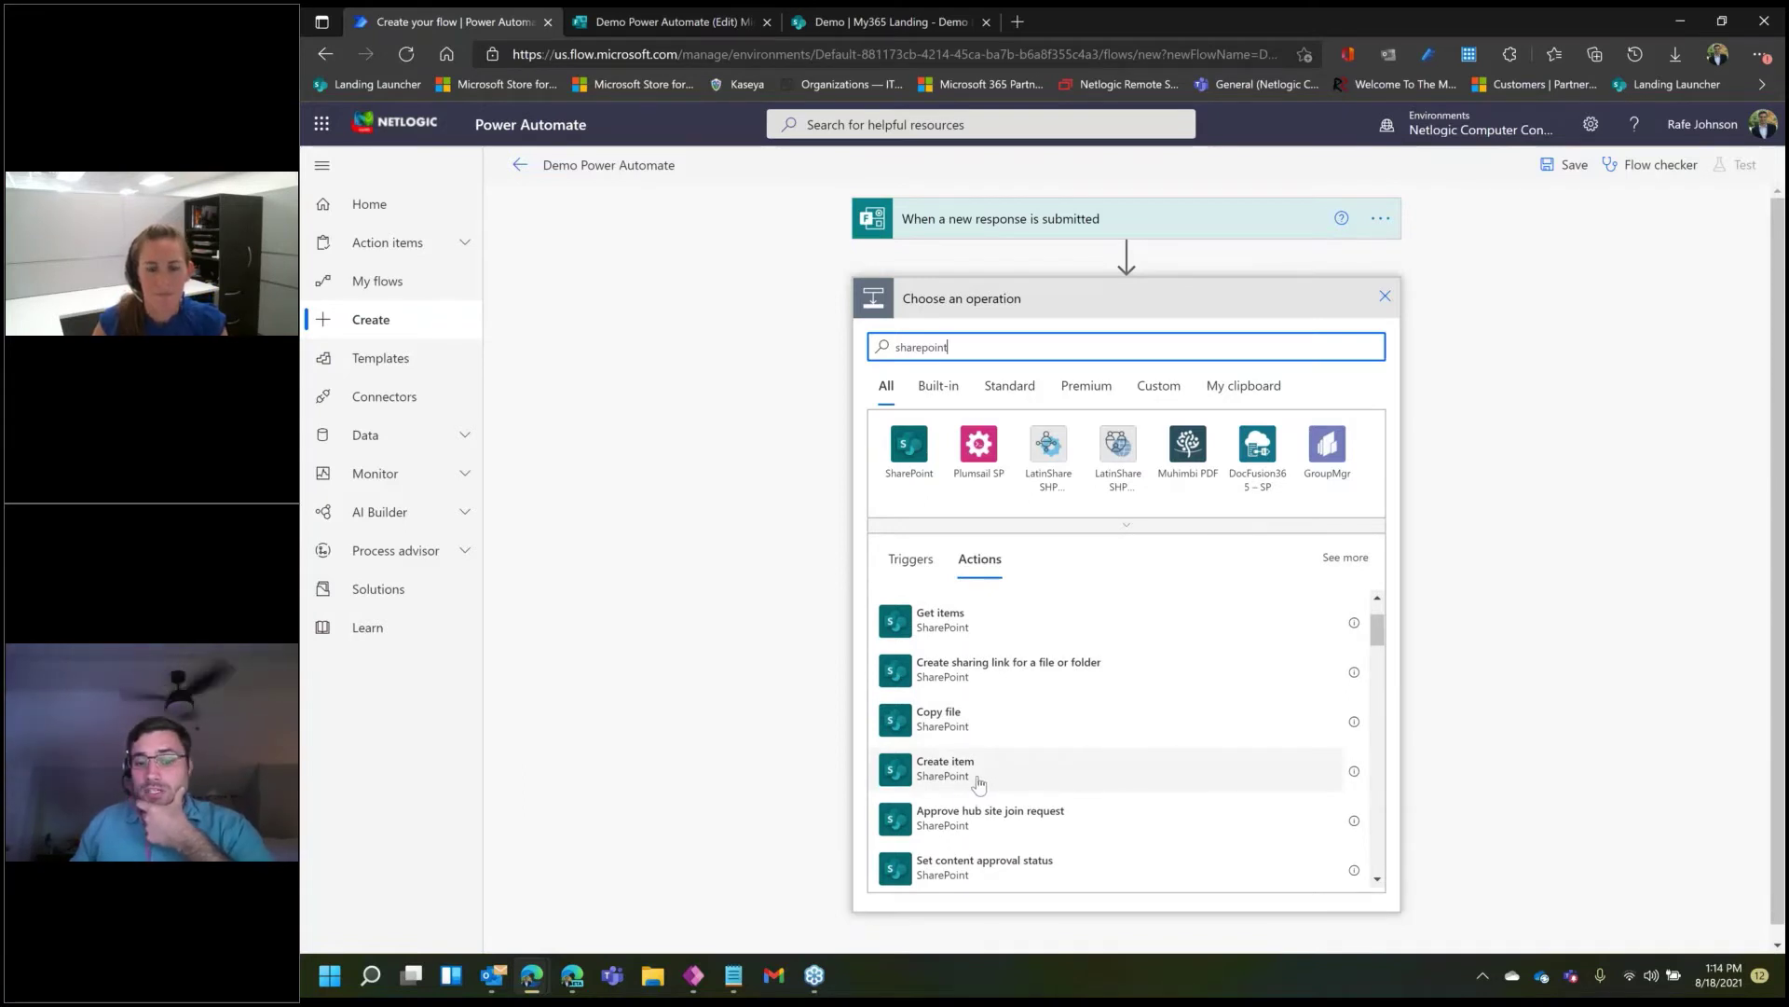
pyautogui.scroll(-4, 1014, 771)
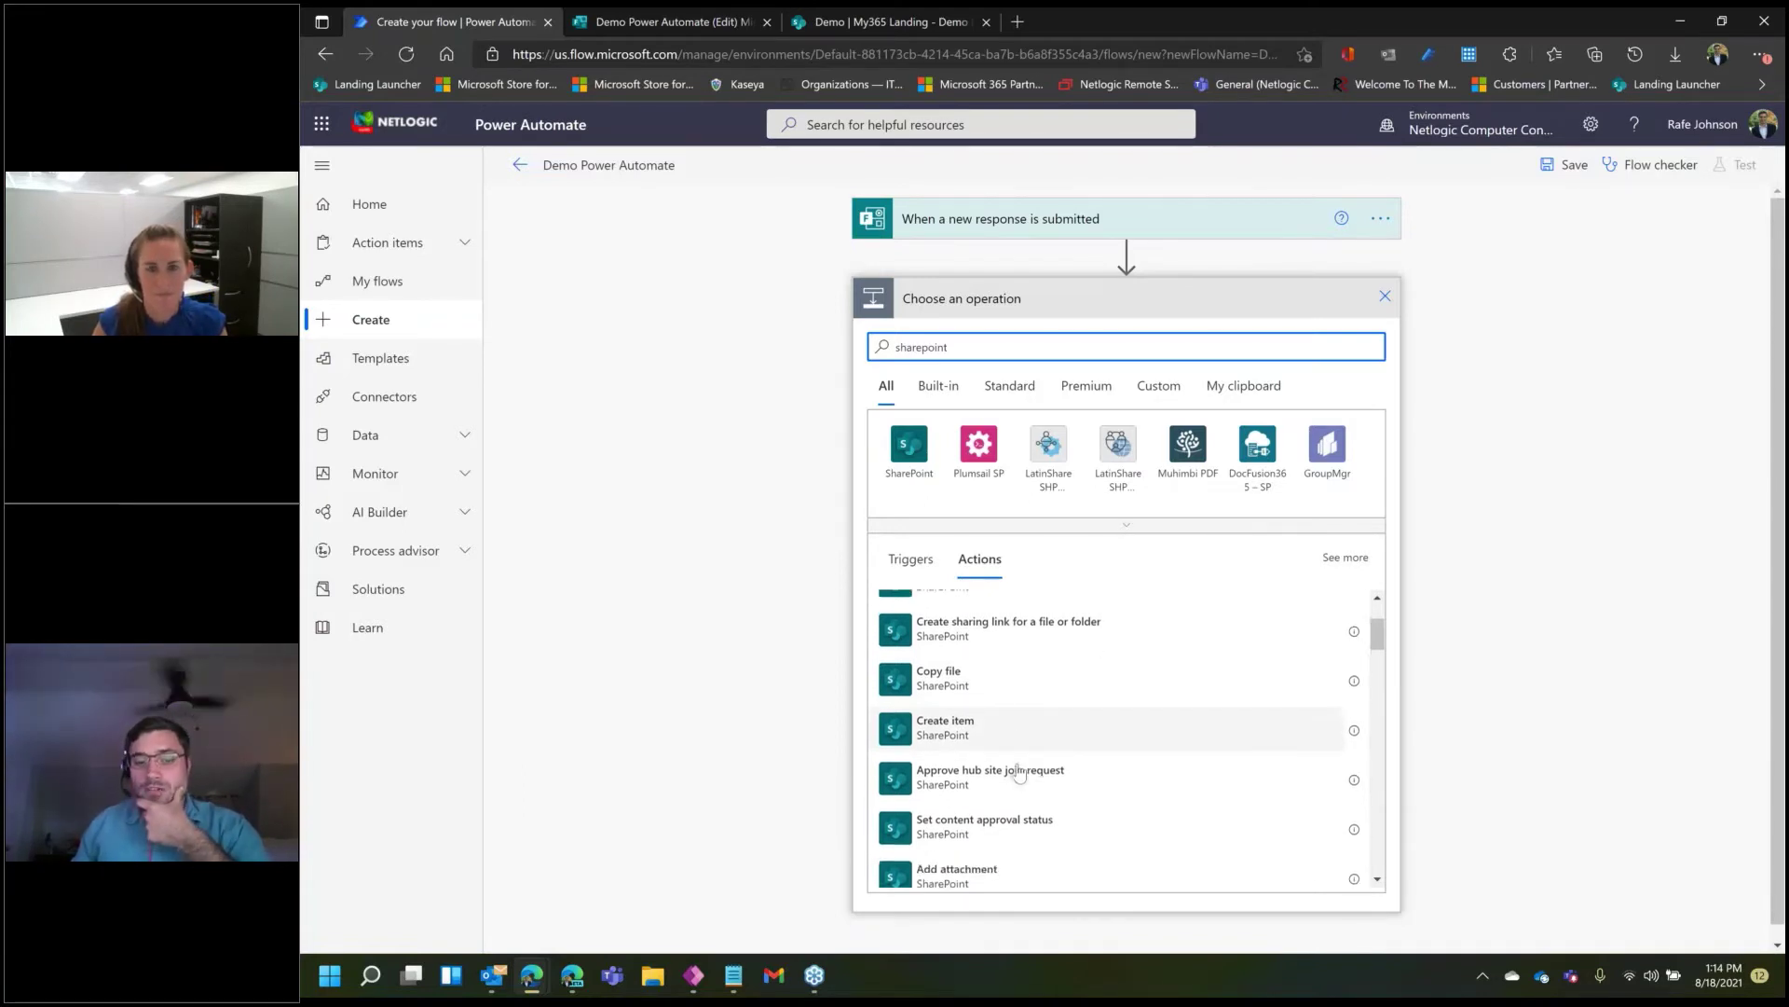
pyautogui.scroll(-5, 1017, 772)
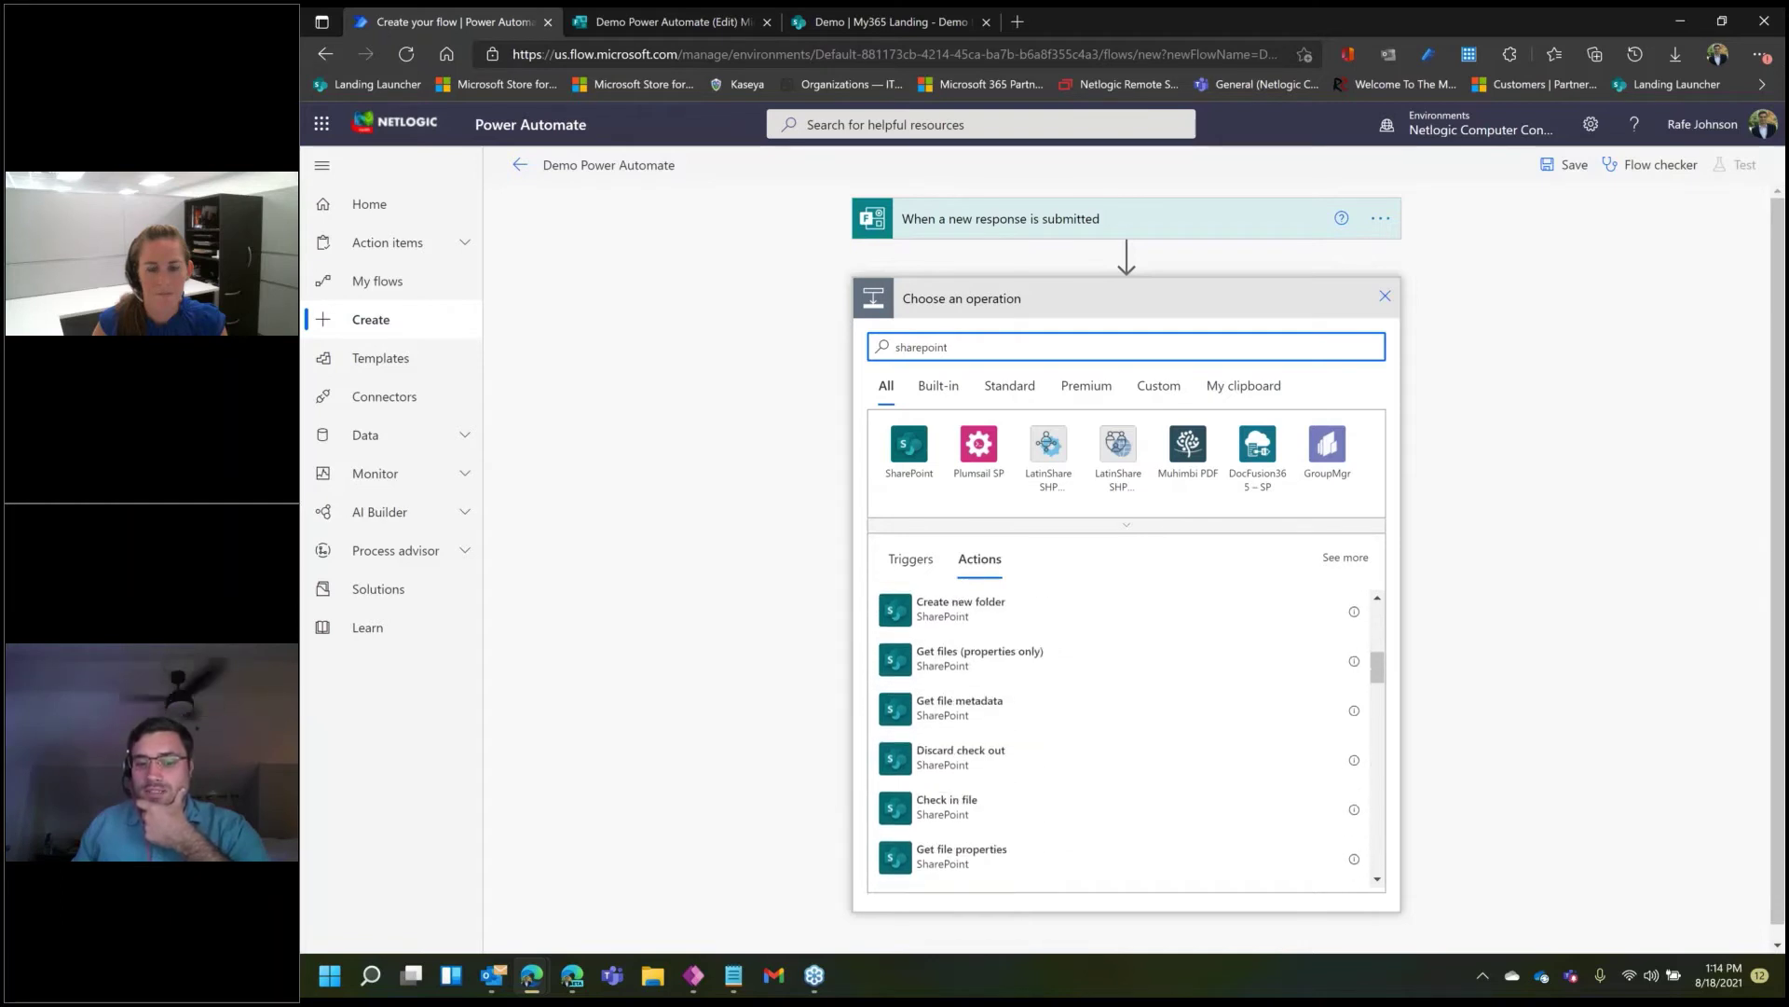
pyautogui.scroll(-5, 1016, 771)
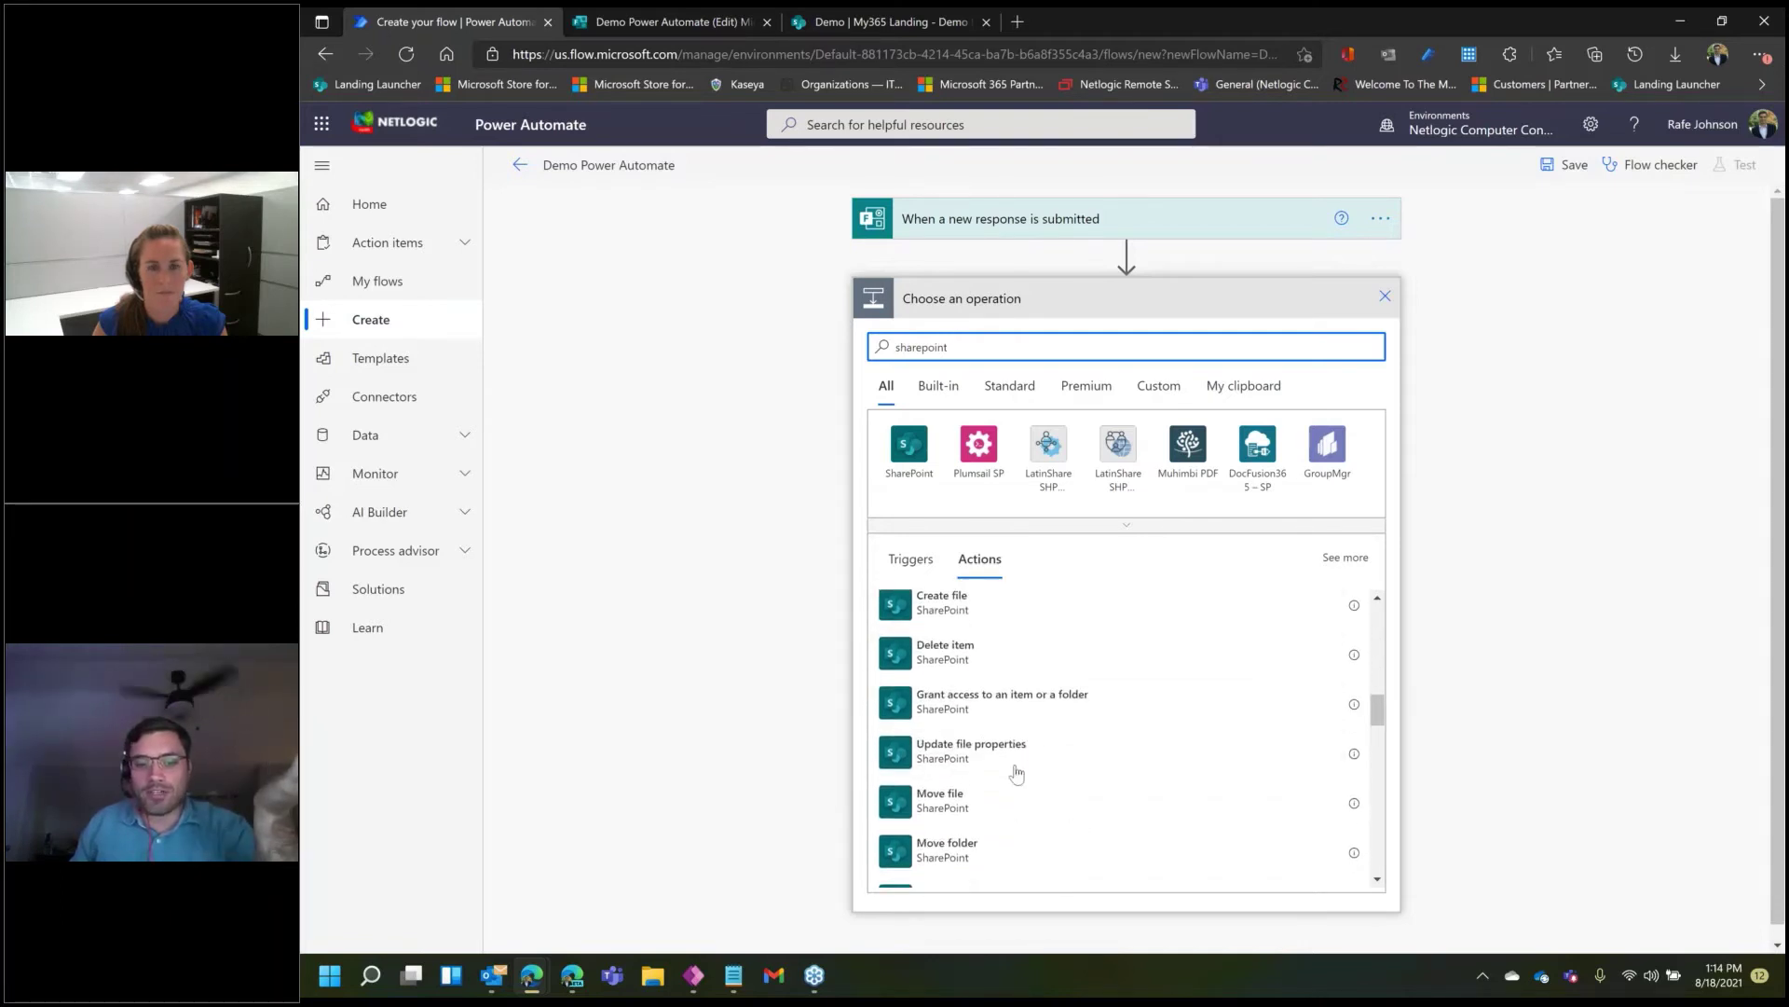
pyautogui.scroll(-5, 1016, 772)
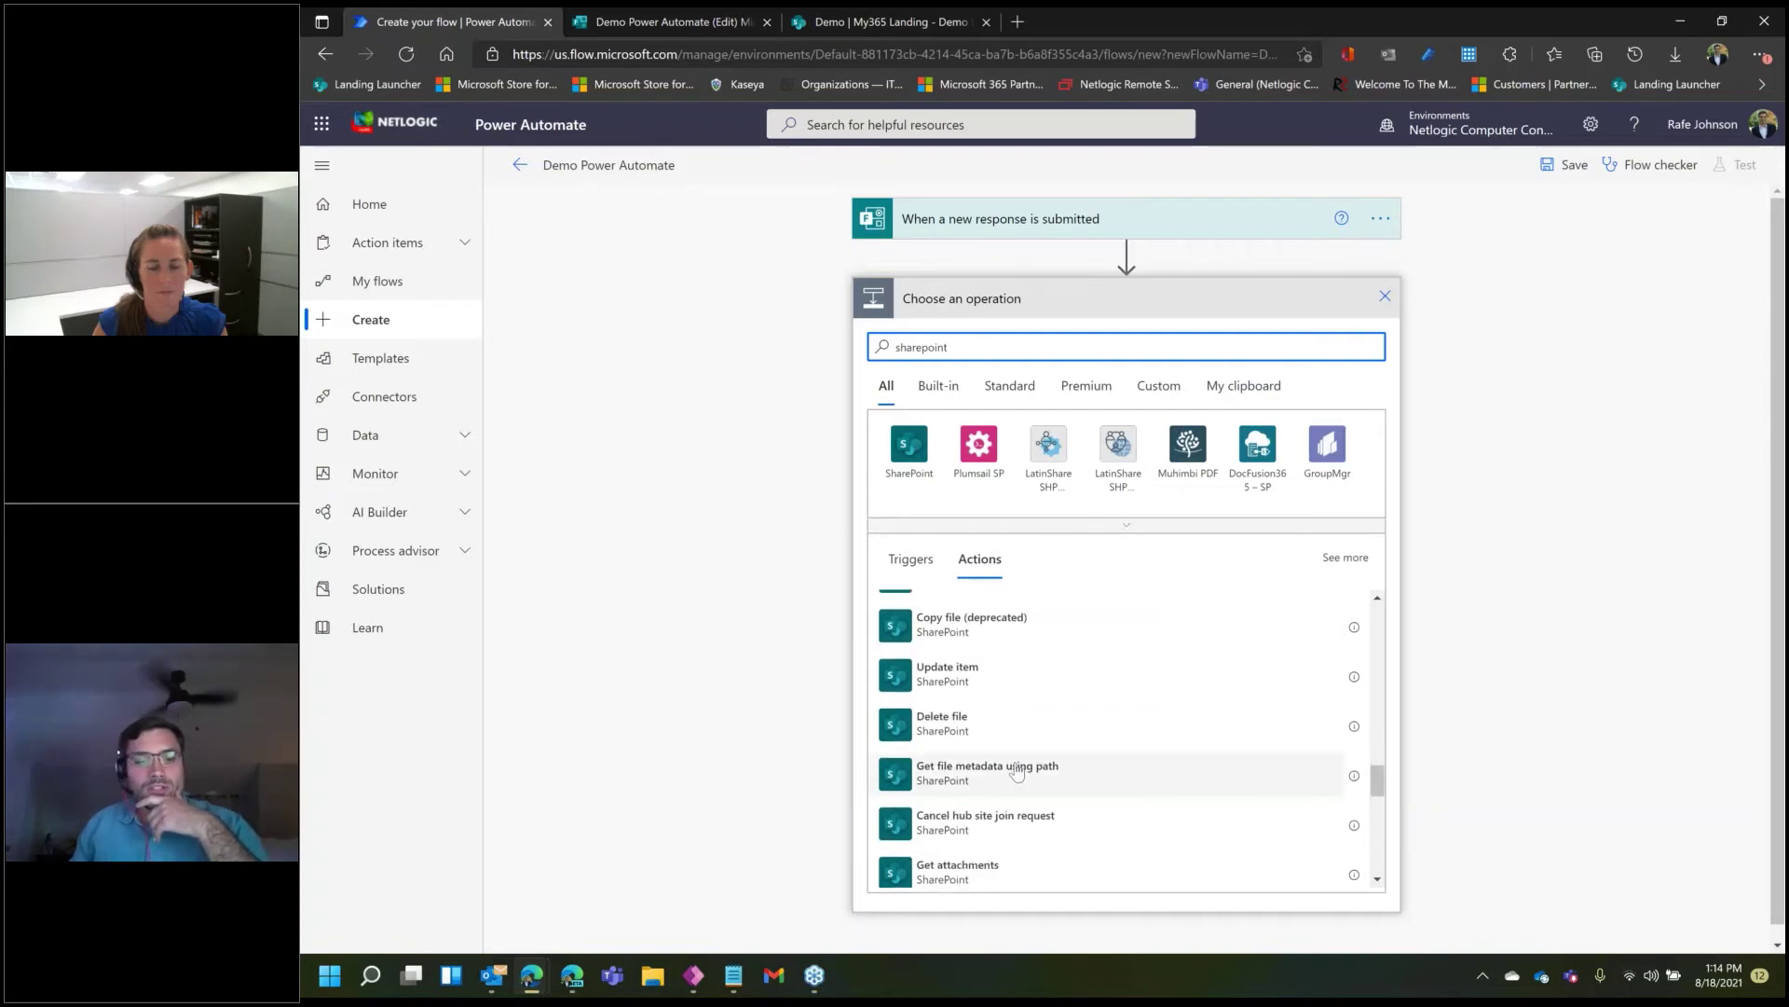
pyautogui.scroll(5, 1018, 772)
pyautogui.scroll(5, 1017, 767)
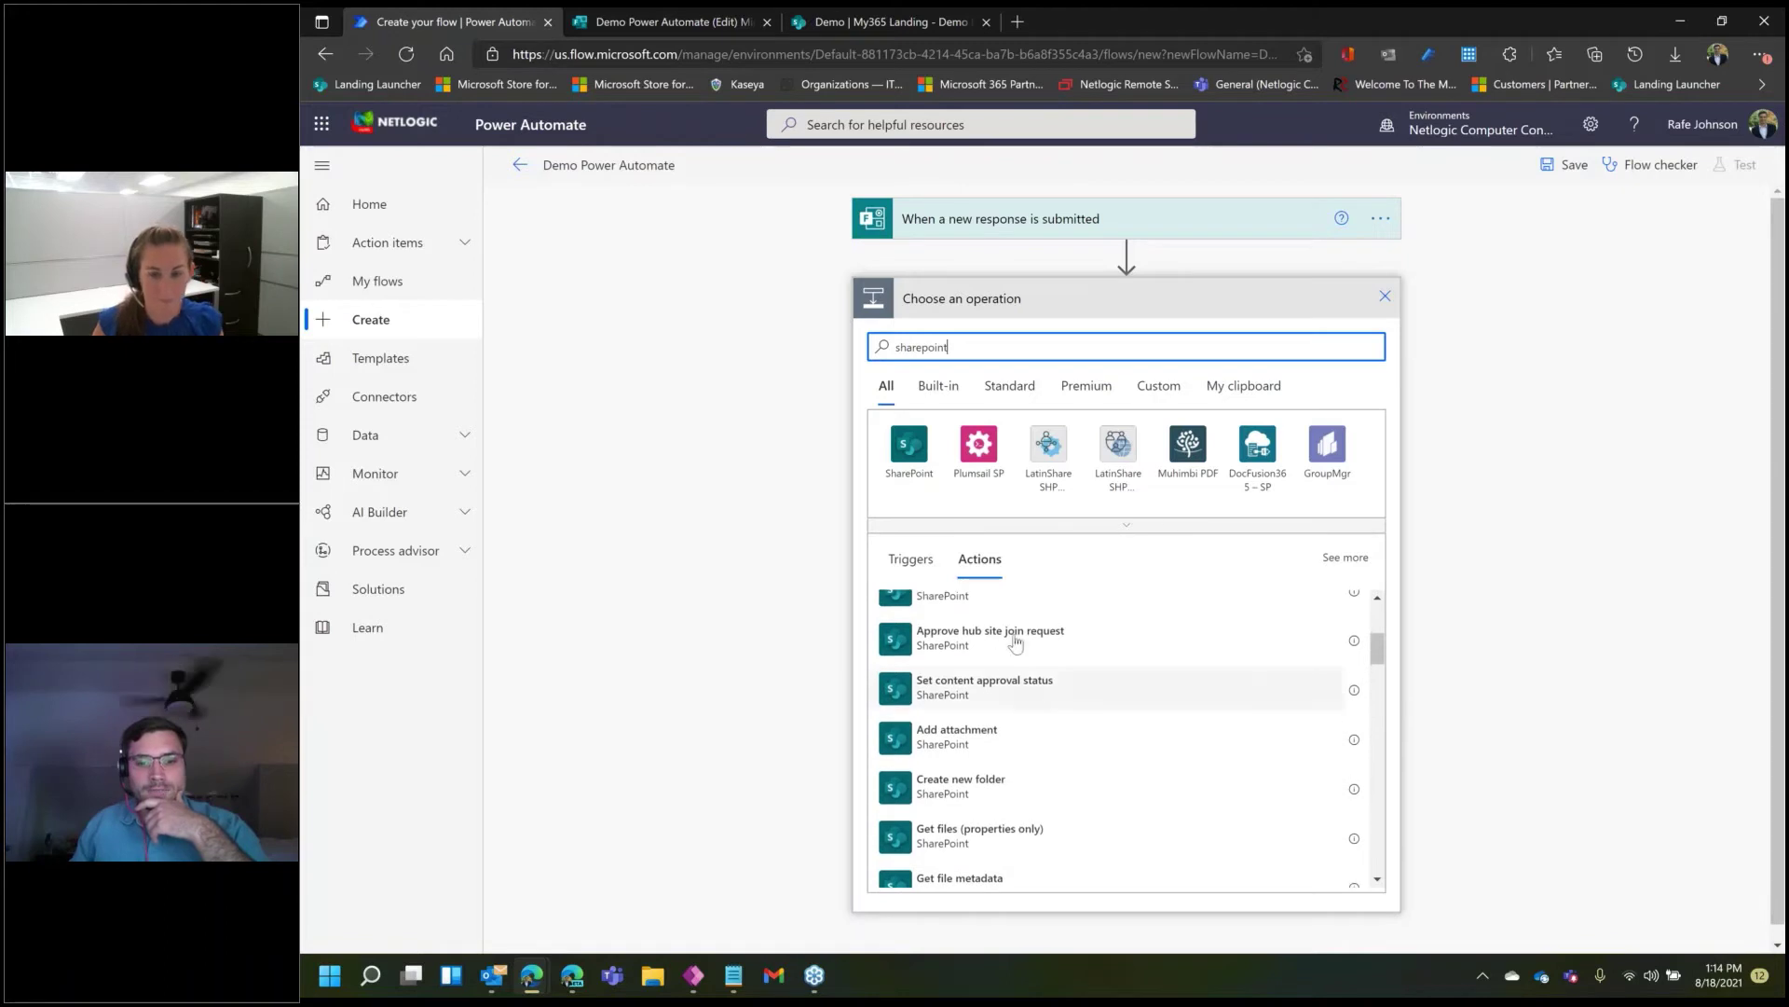
pyautogui.scroll(3, 1025, 709)
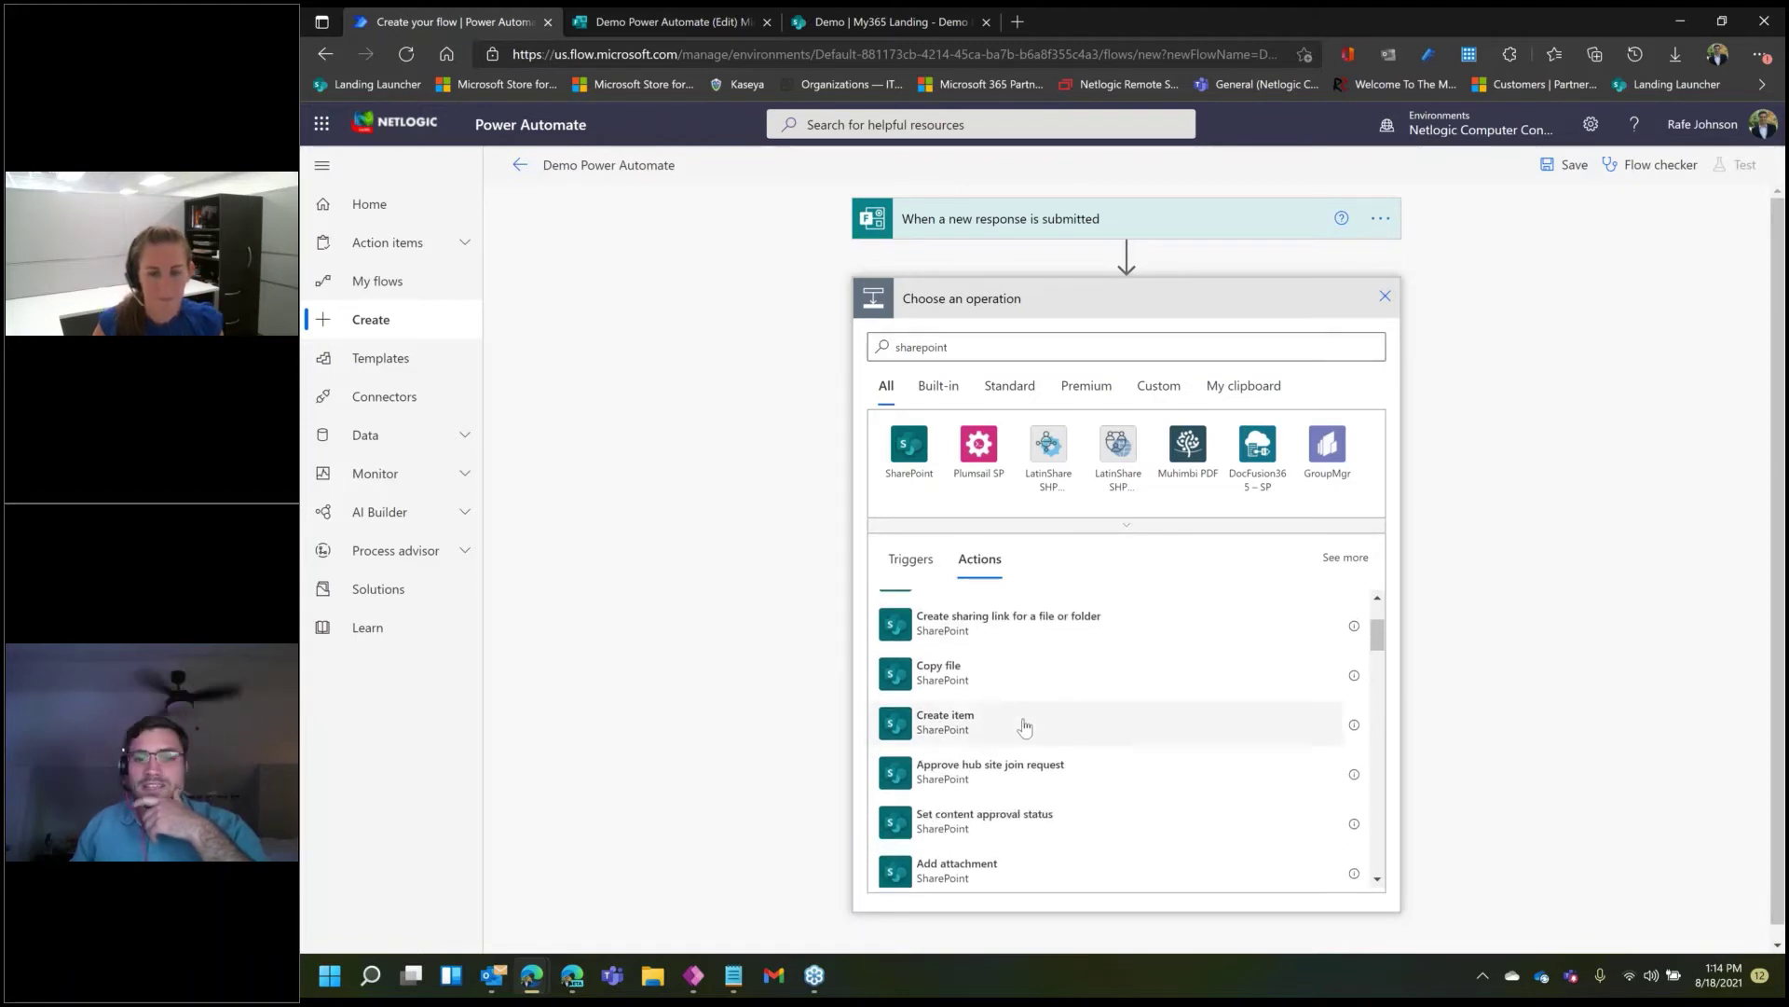
pyautogui.click(1025, 727)
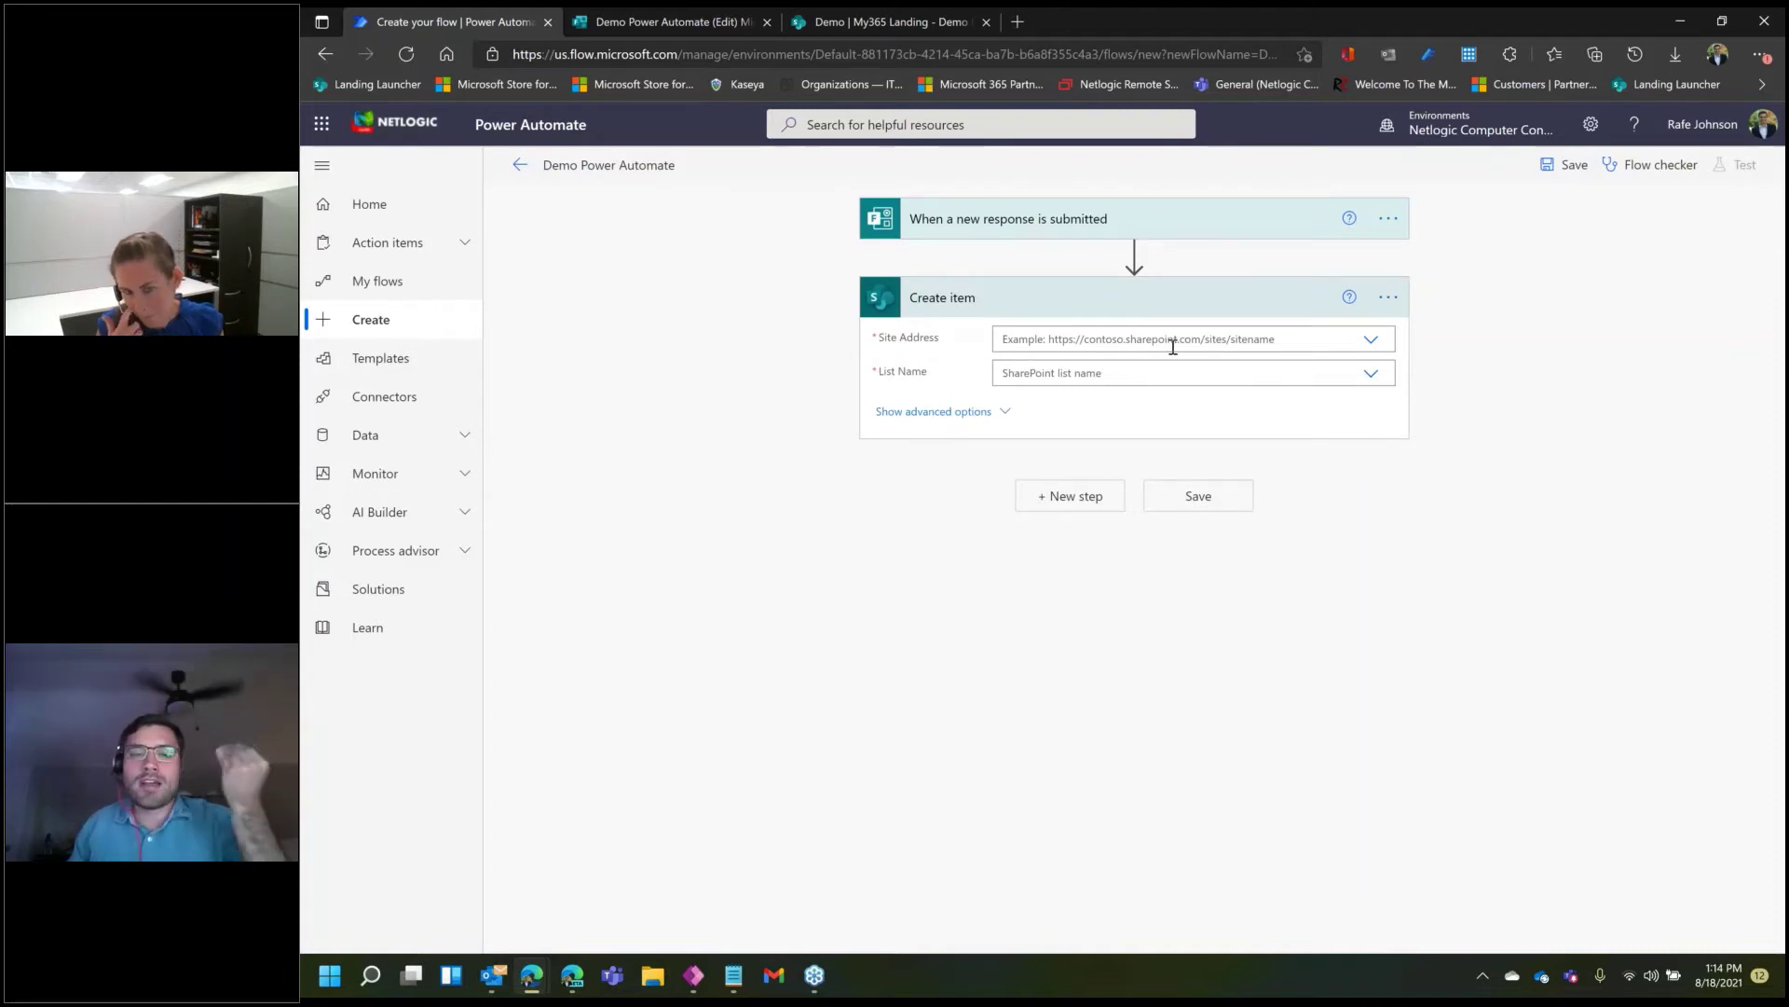
# - Target the Demo Power Automate list on the Demo | My365 Landing site, then view it in SharePoint
pyautogui.click(1372, 342)
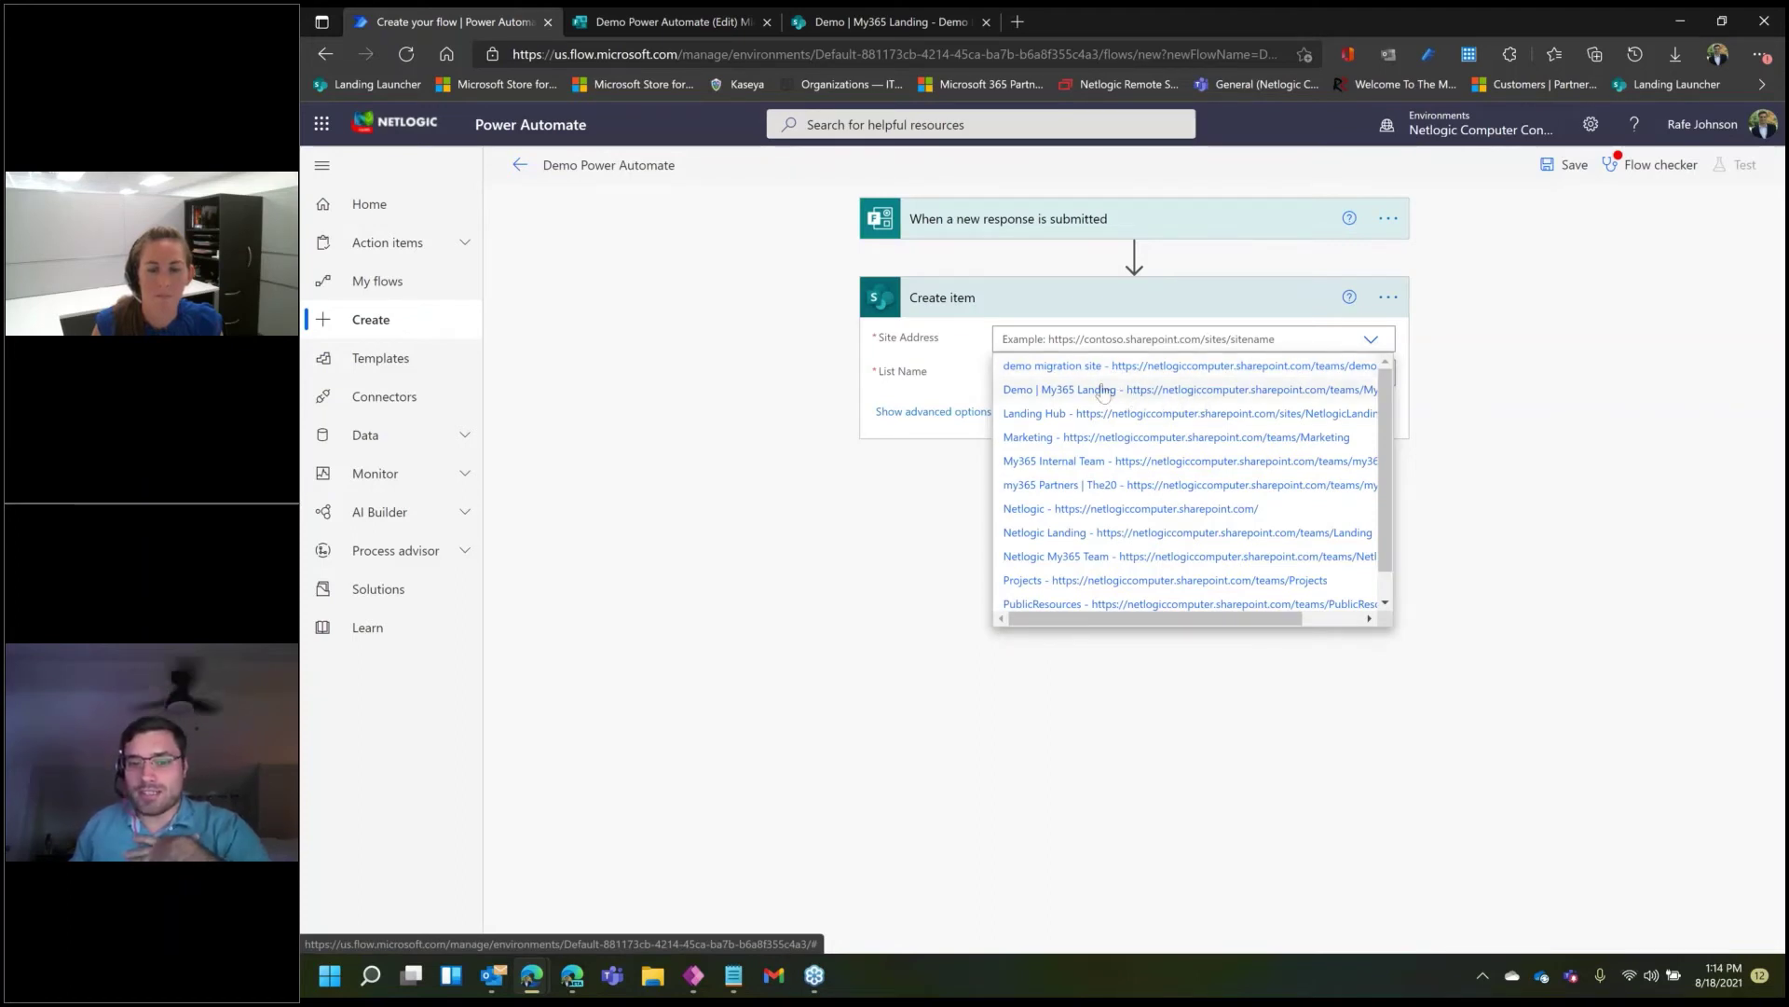
pyautogui.click(1083, 392)
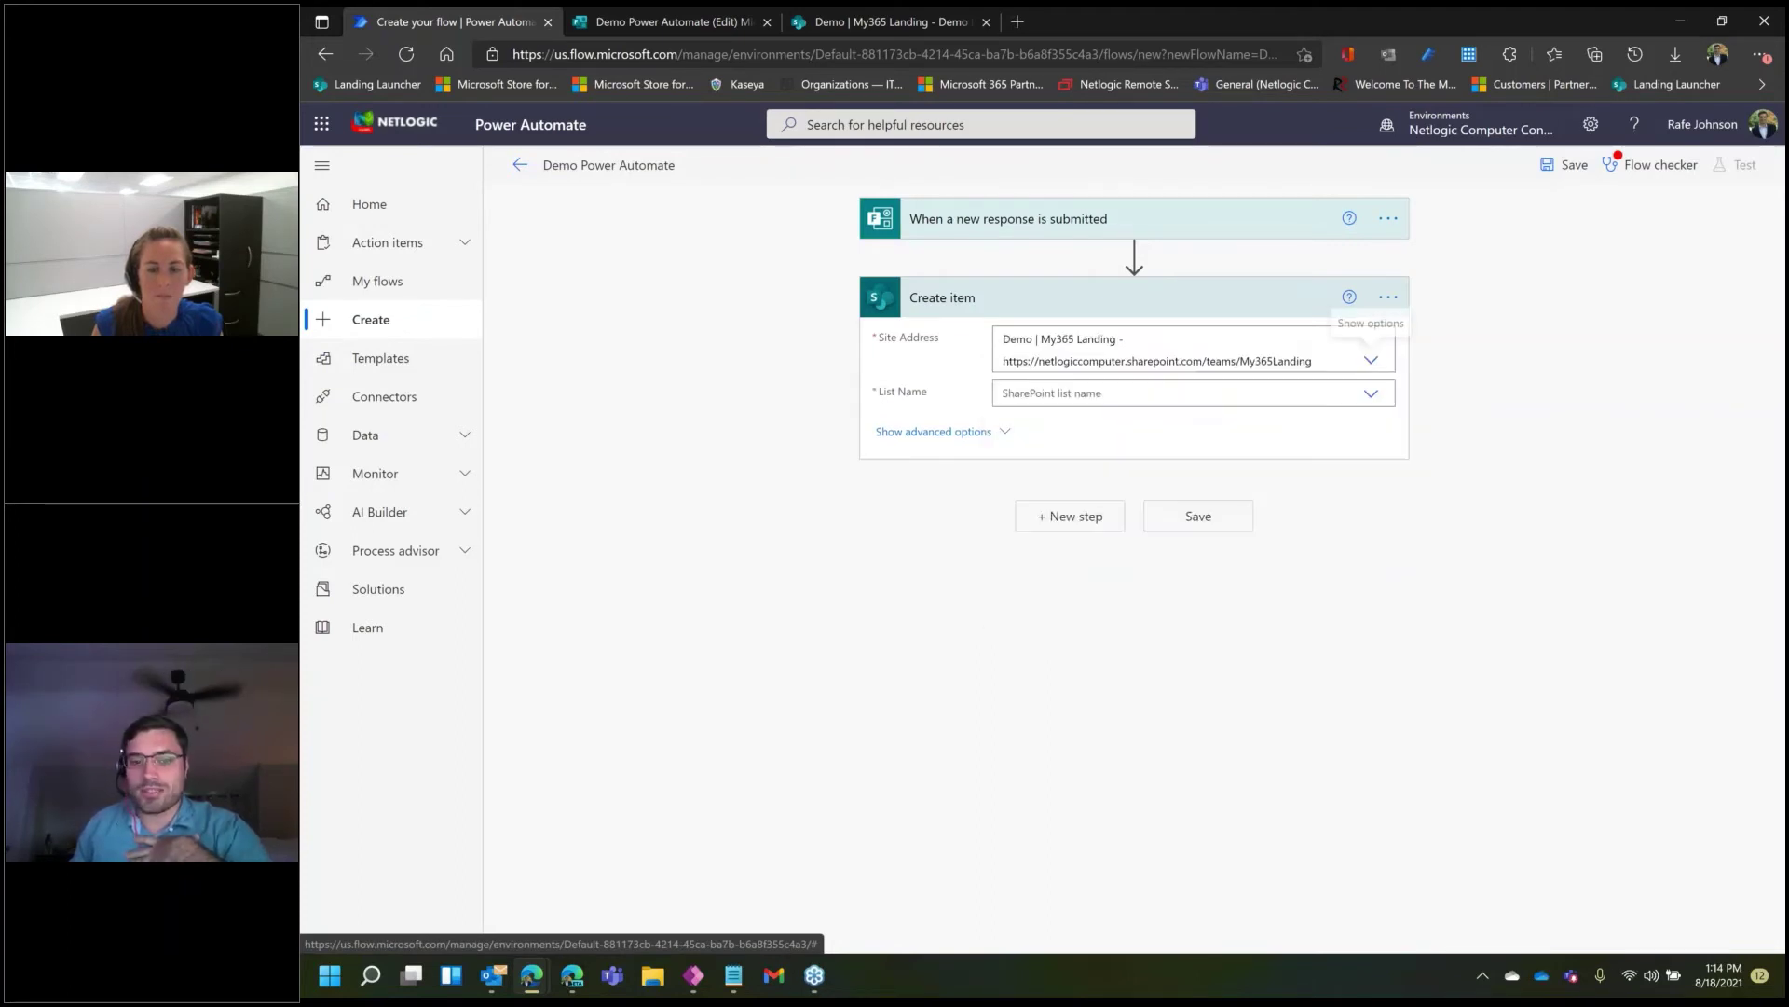
pyautogui.click(1371, 398)
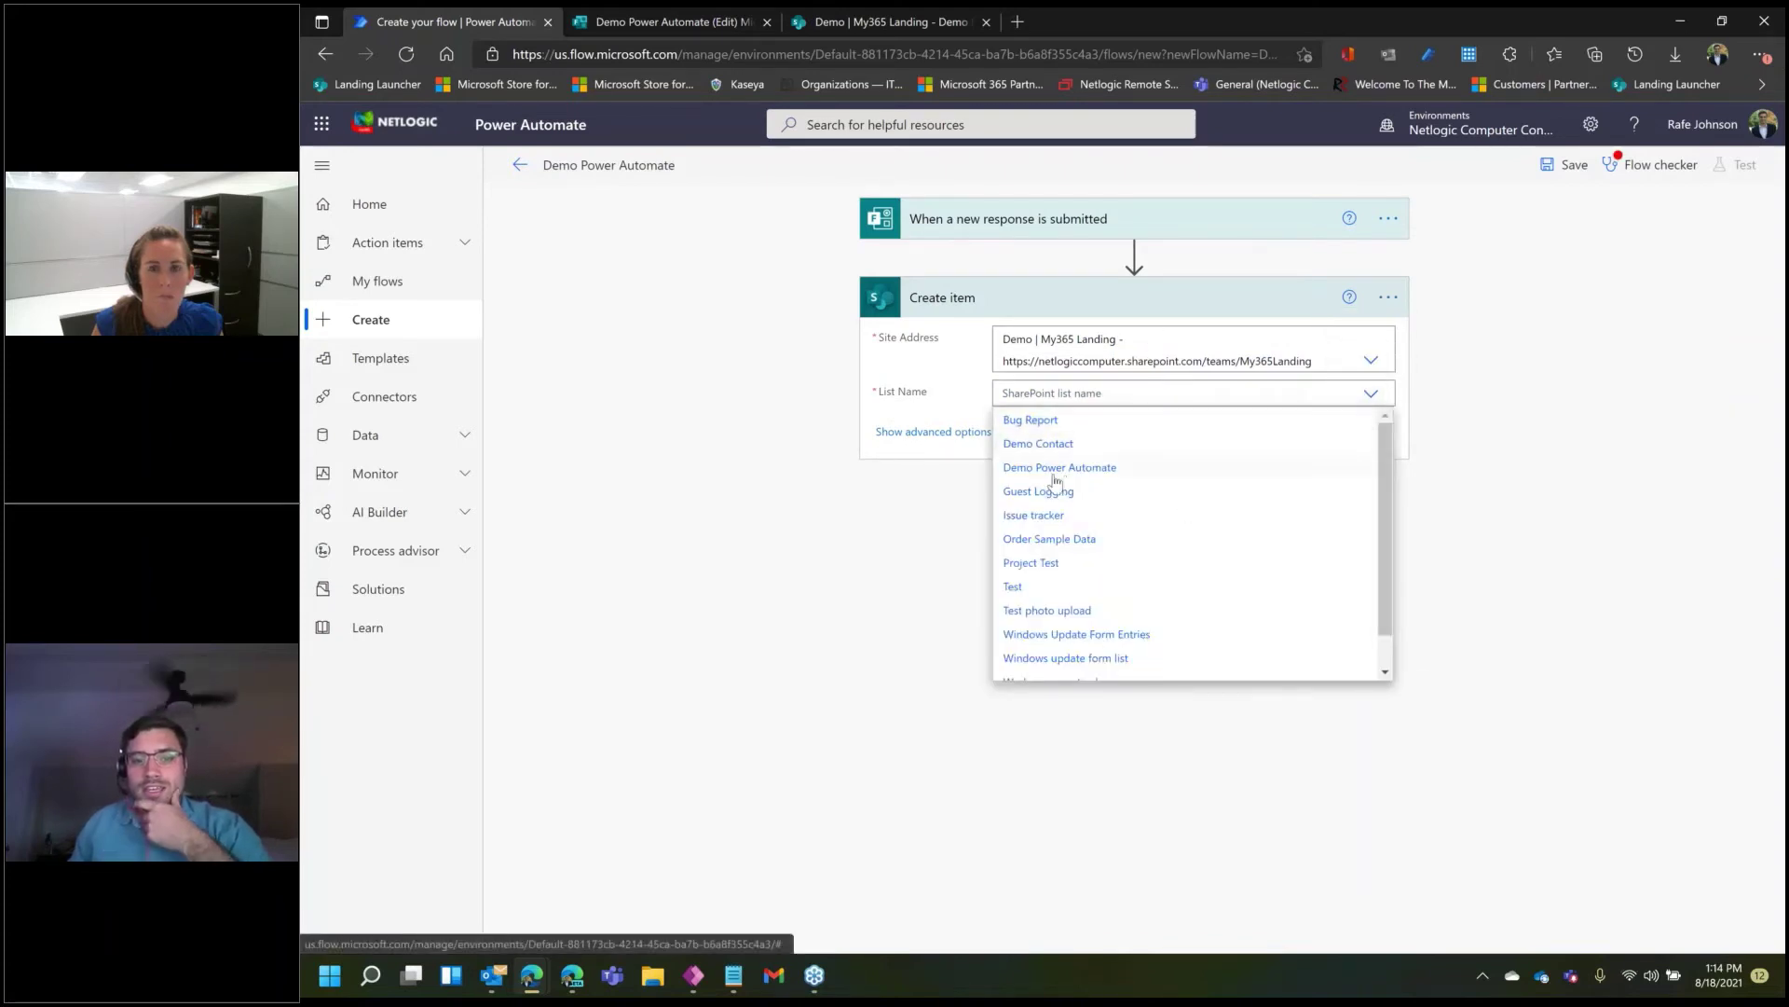
pyautogui.click(1102, 467)
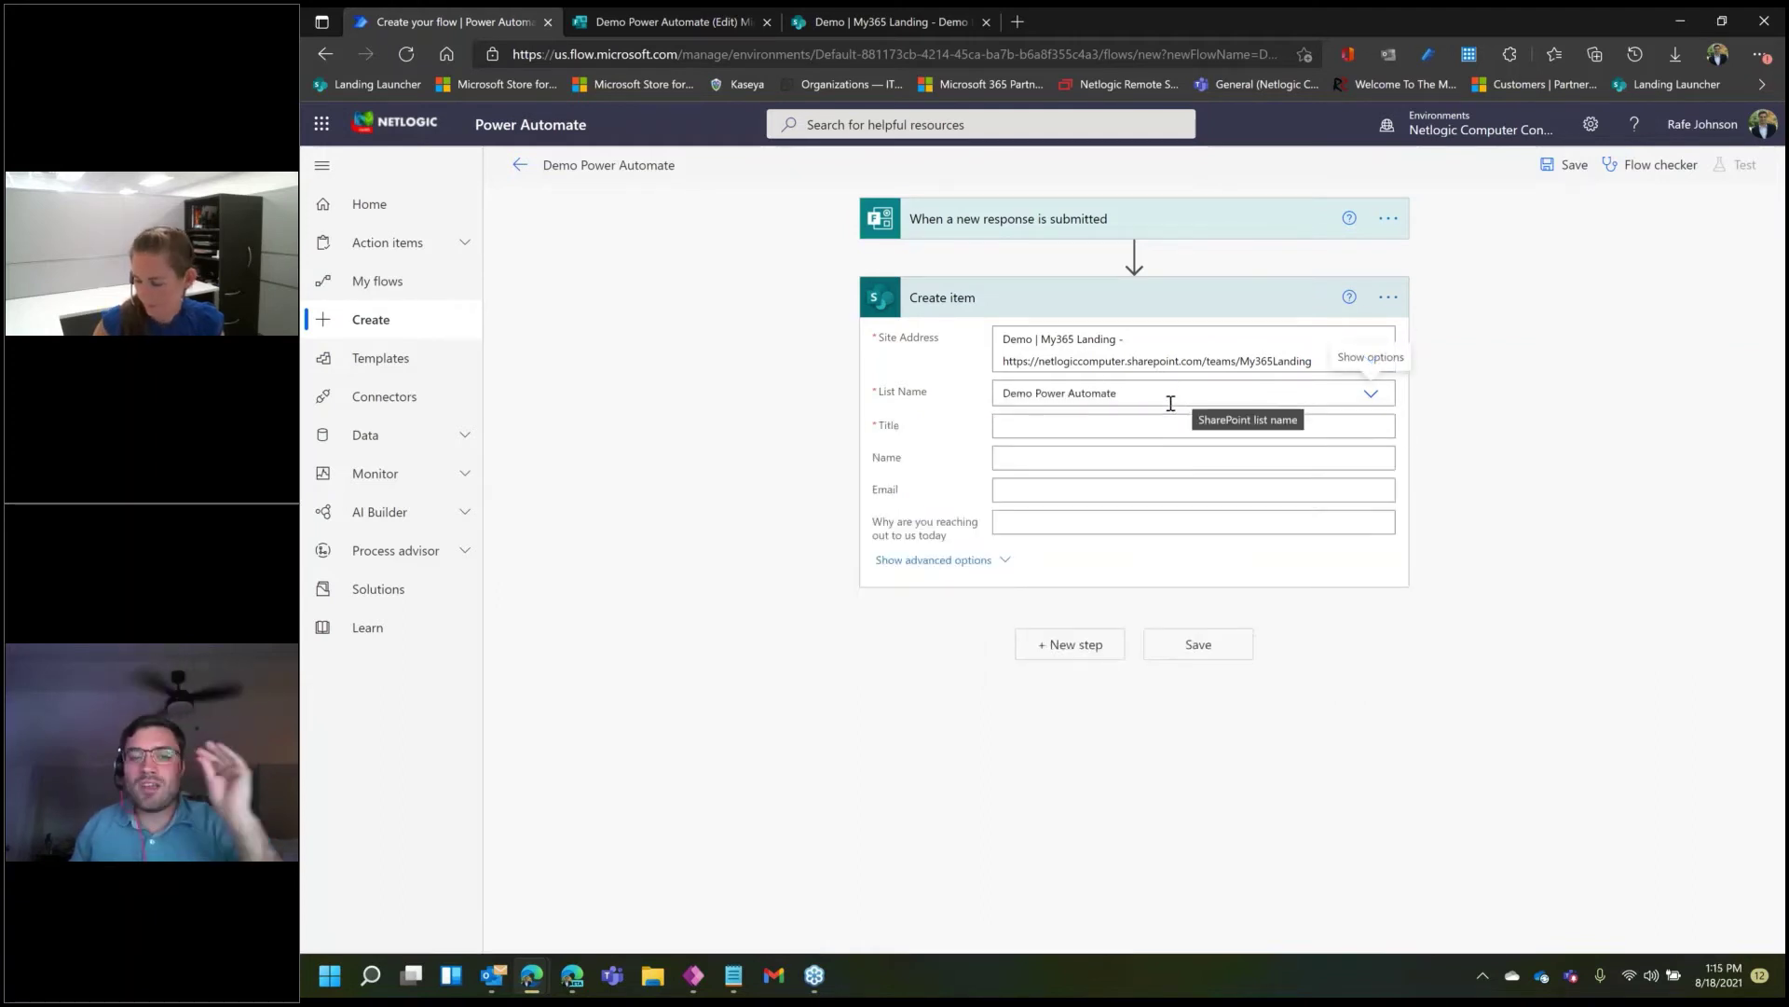
pyautogui.click(890, 21)
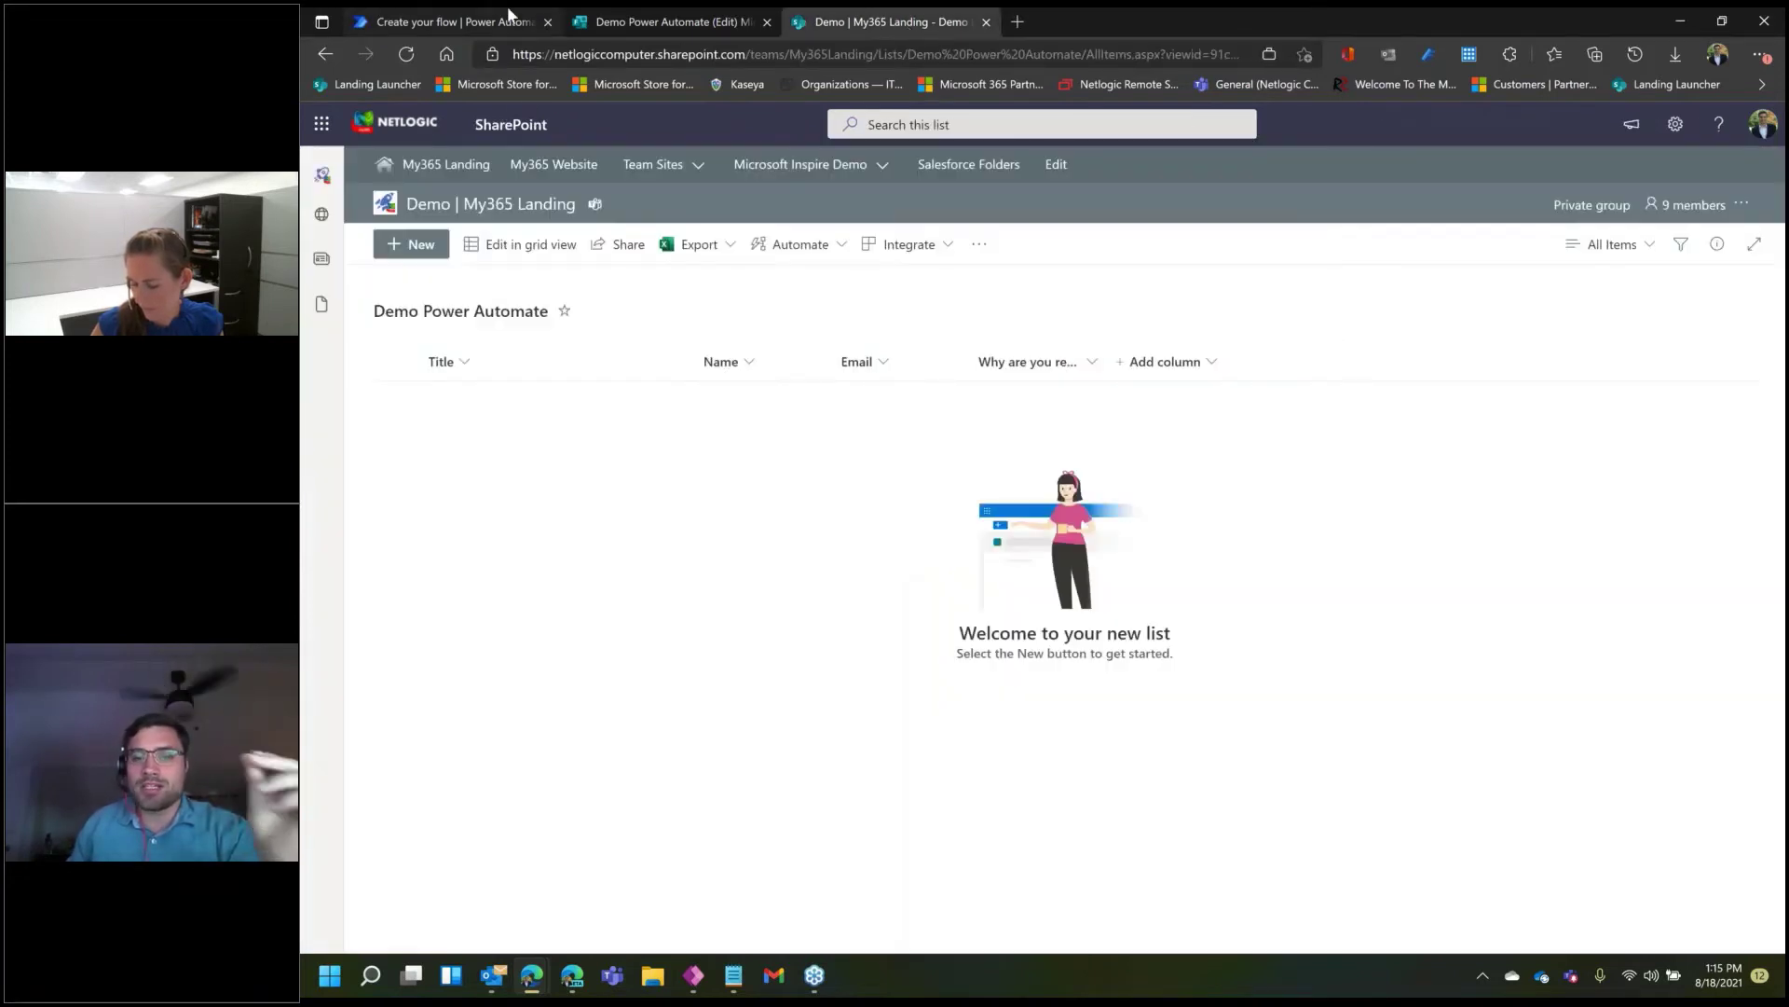
# - Recheck the SharePoint list columns, then select the Create item action's Title field in the flow
pyautogui.click(448, 21)
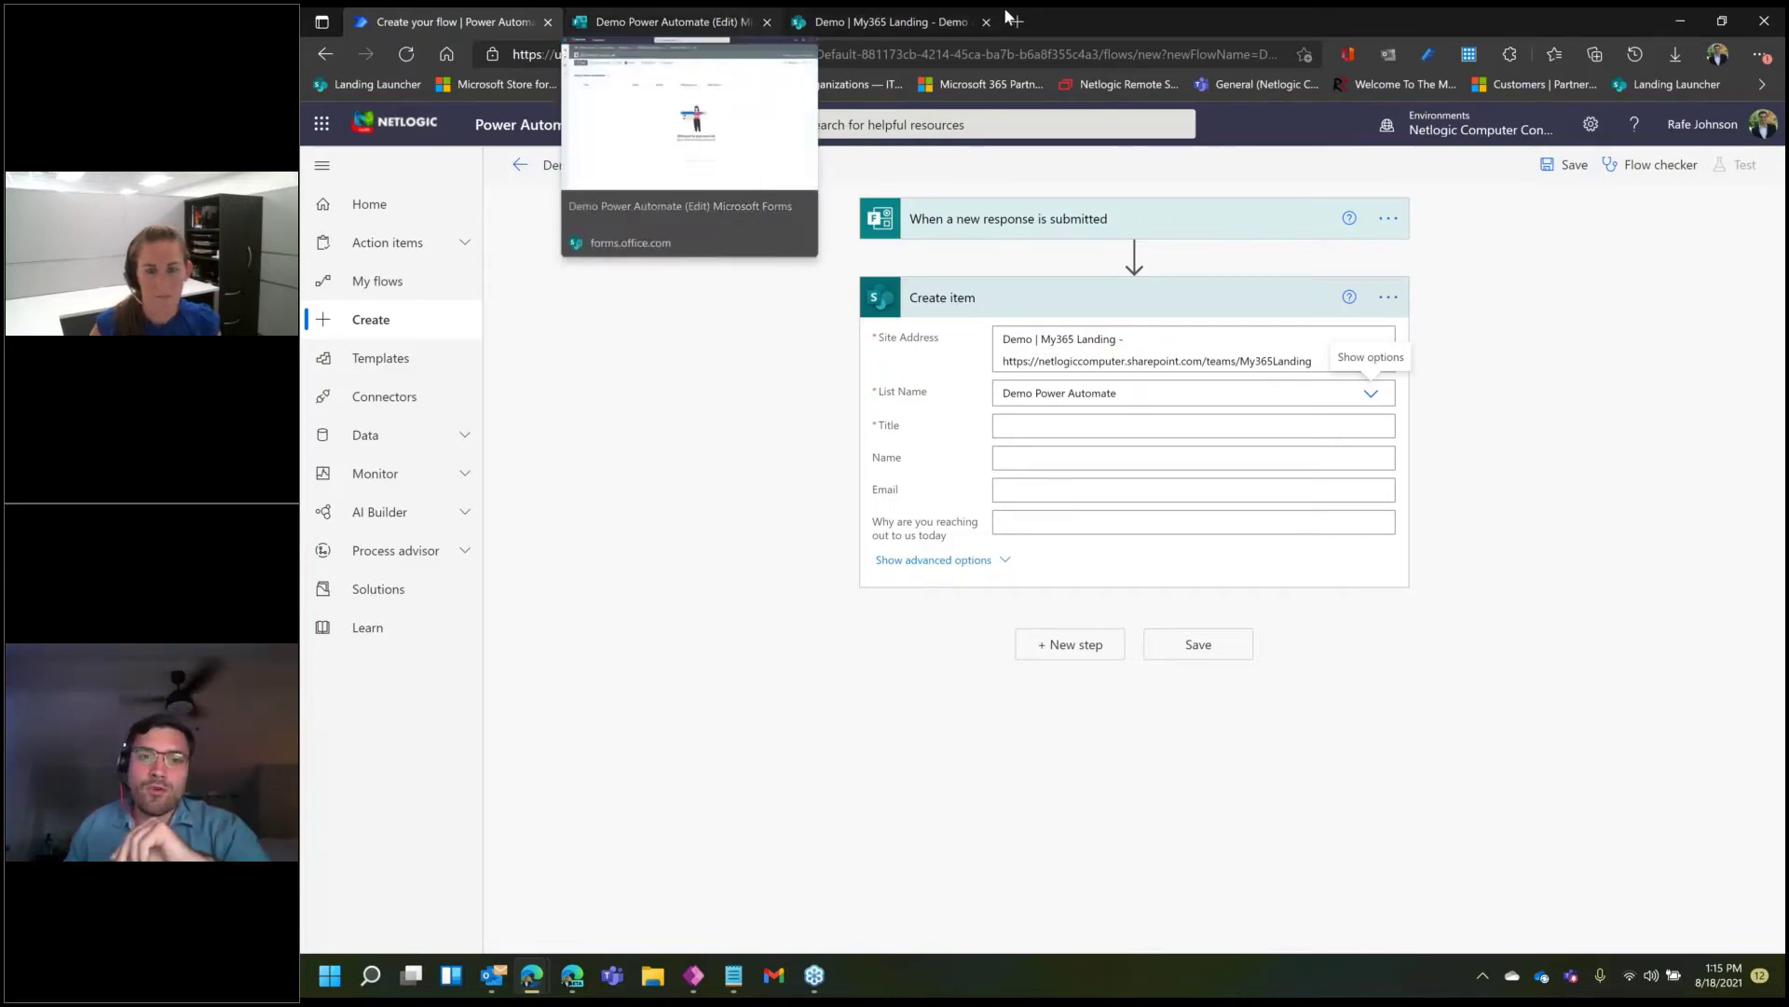
pyautogui.click(890, 22)
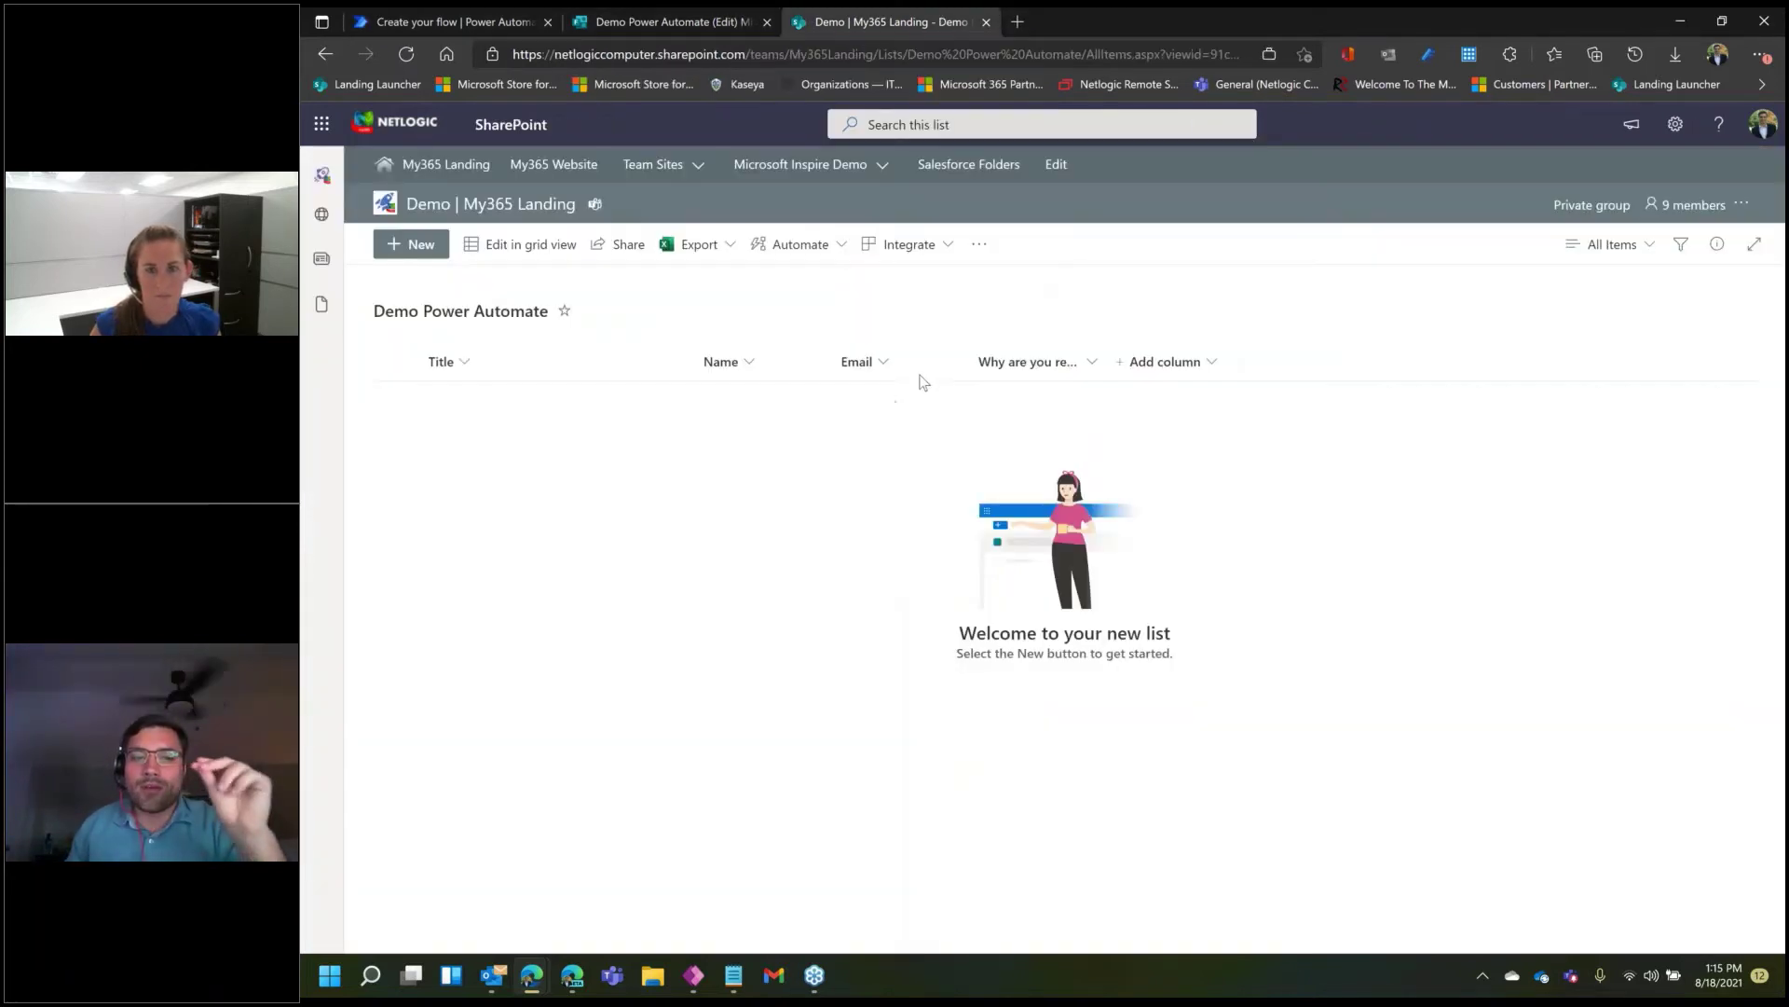
pyautogui.click(503, 19)
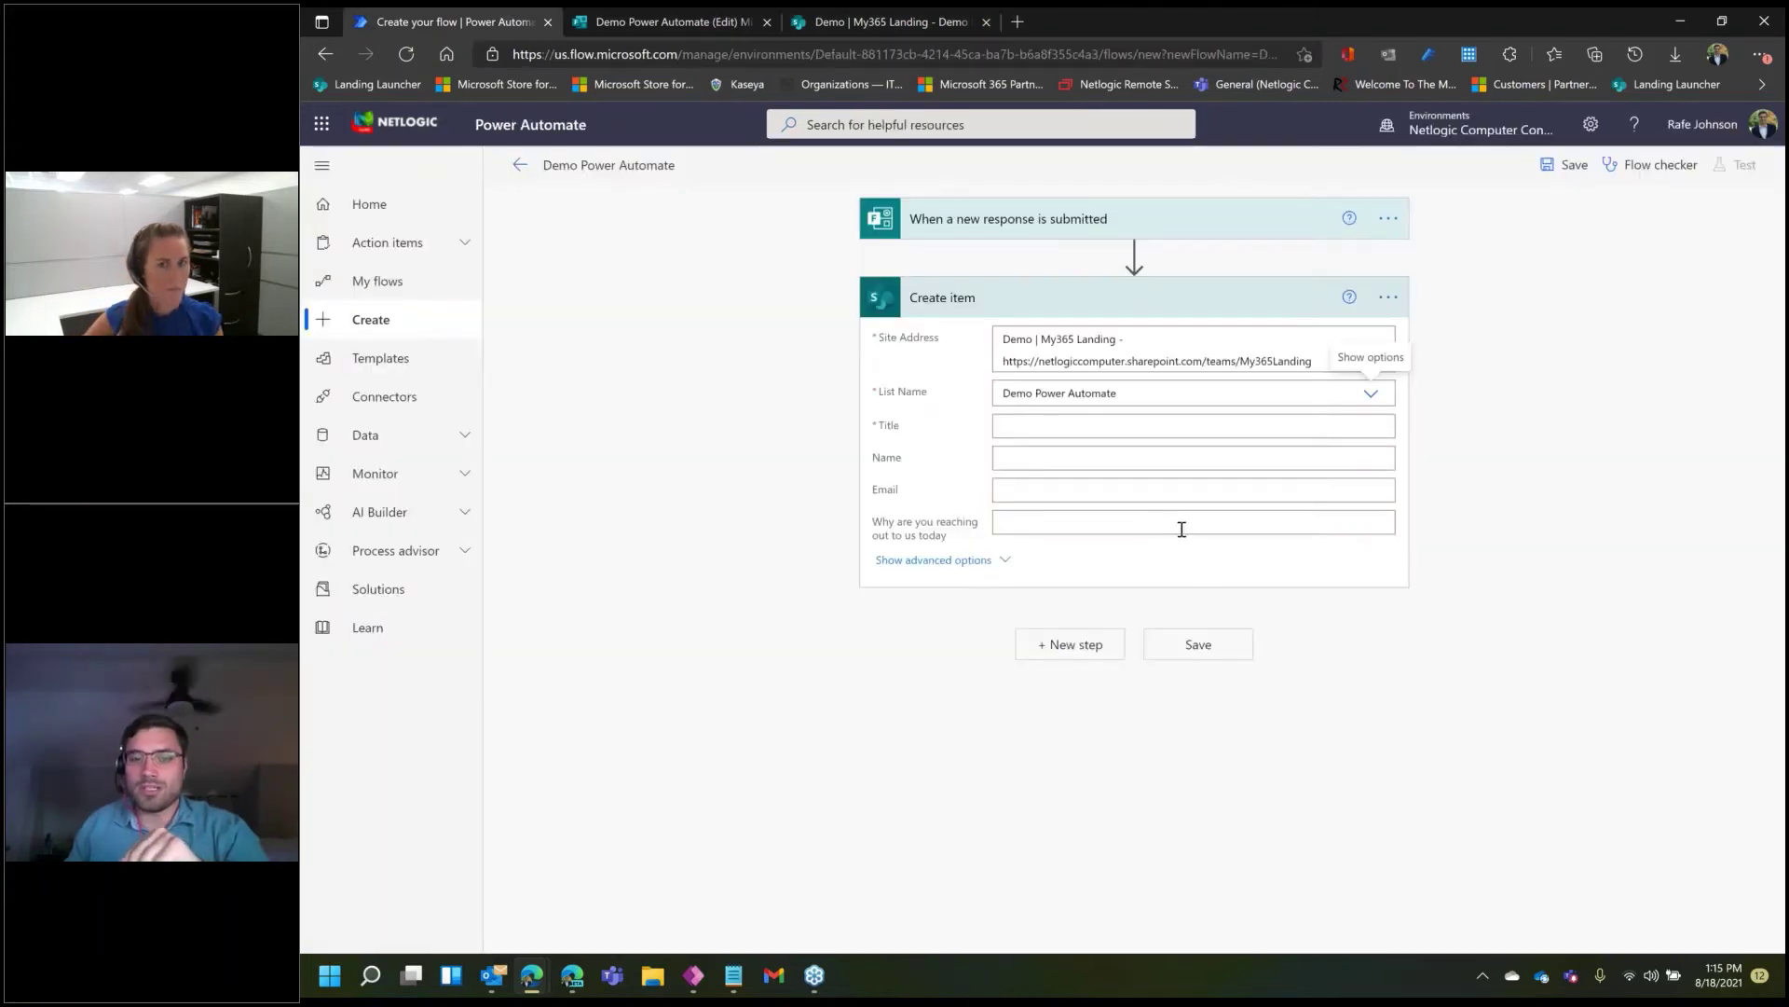
pyautogui.click(1203, 426)
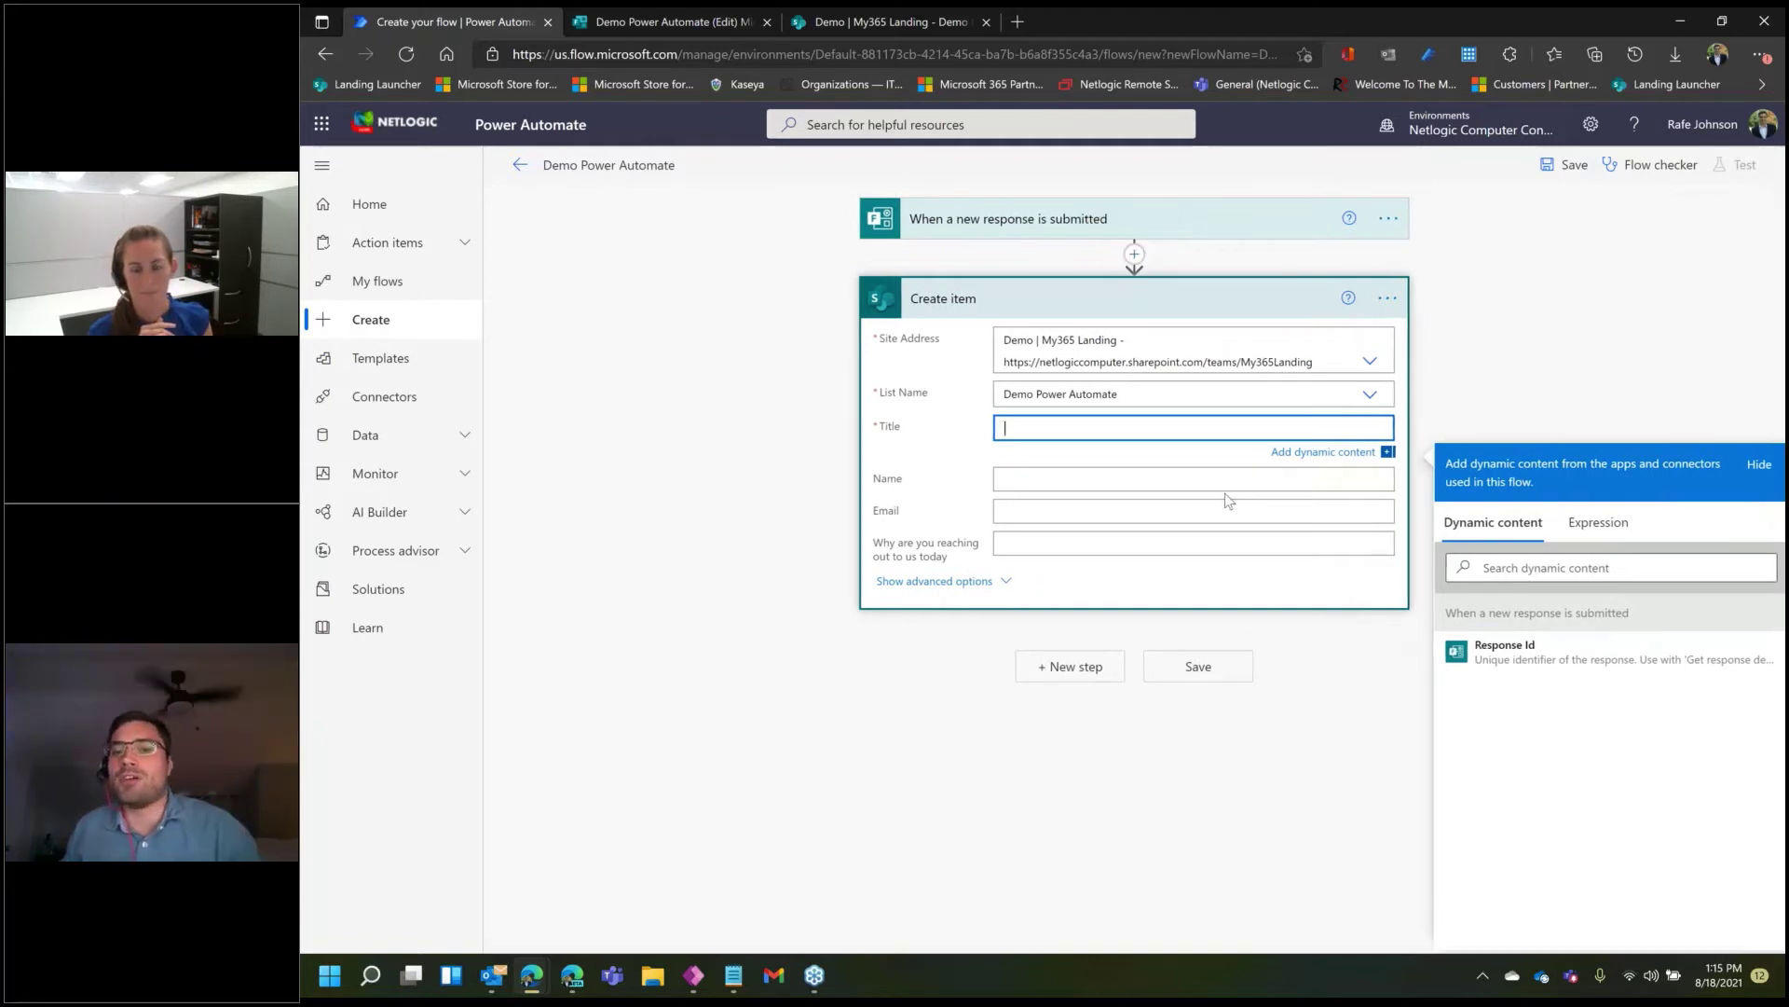
# - Insert a Forms 'Get response details' action between the trigger and Create item
pyautogui.click(1134, 254)
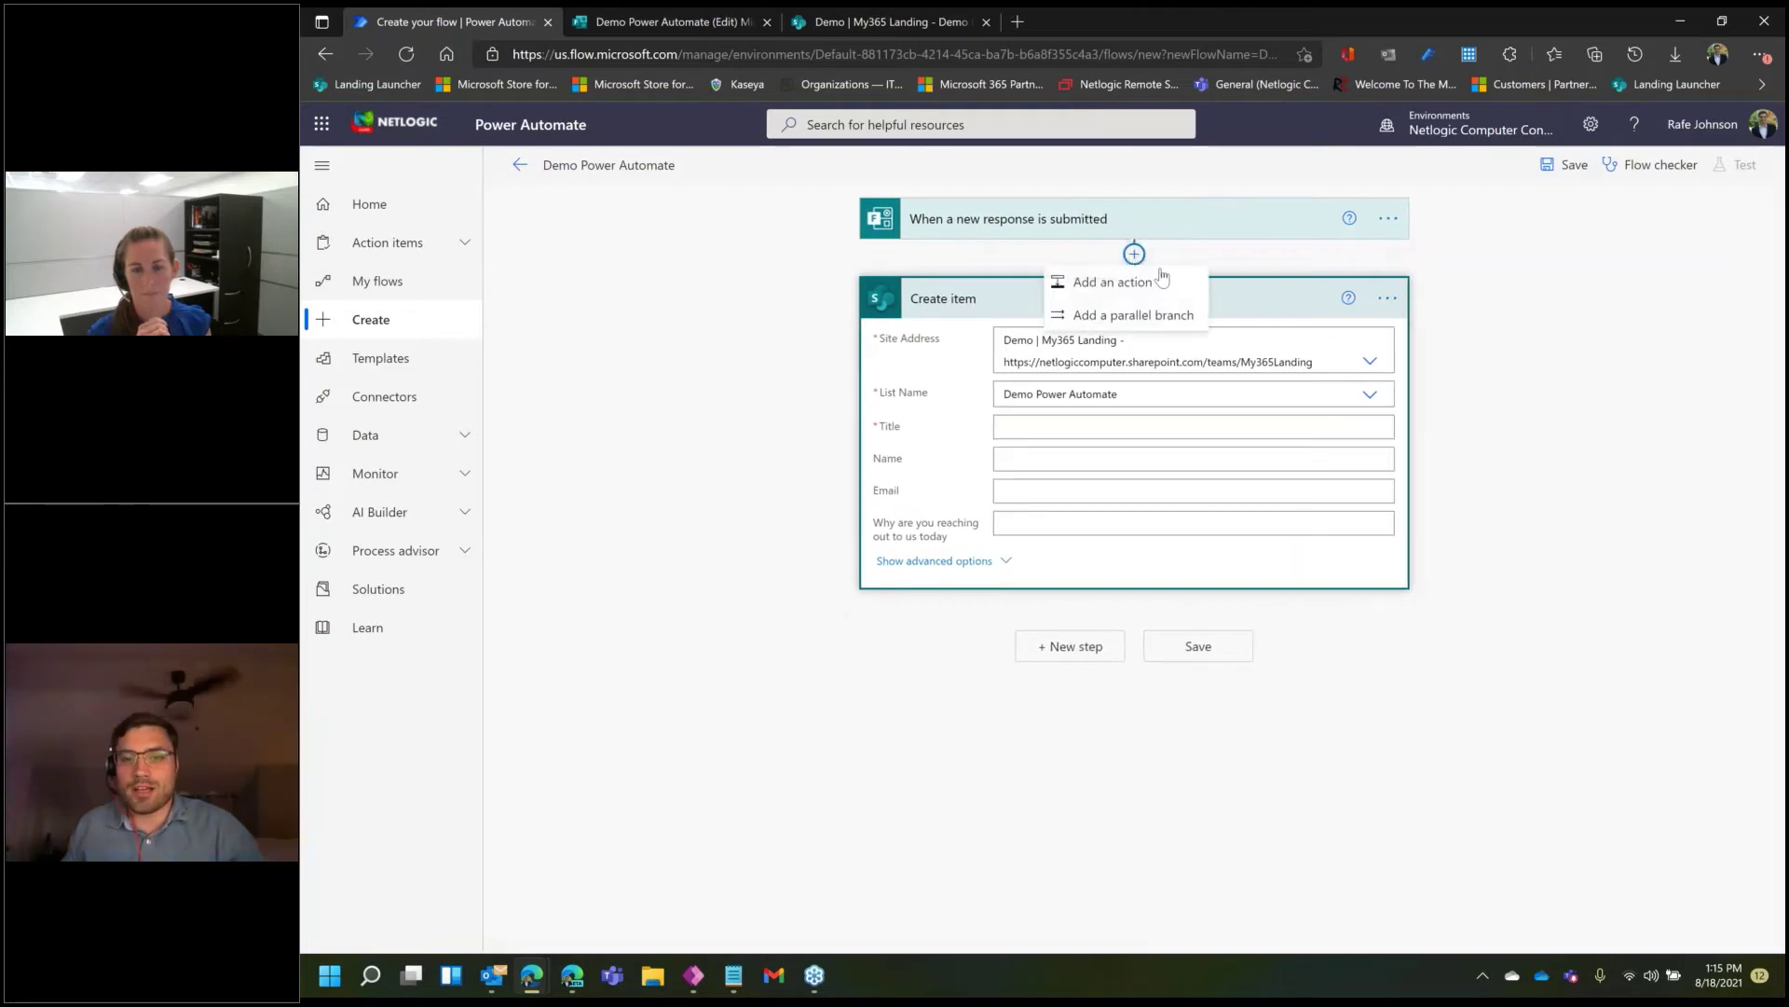
pyautogui.click(1123, 282)
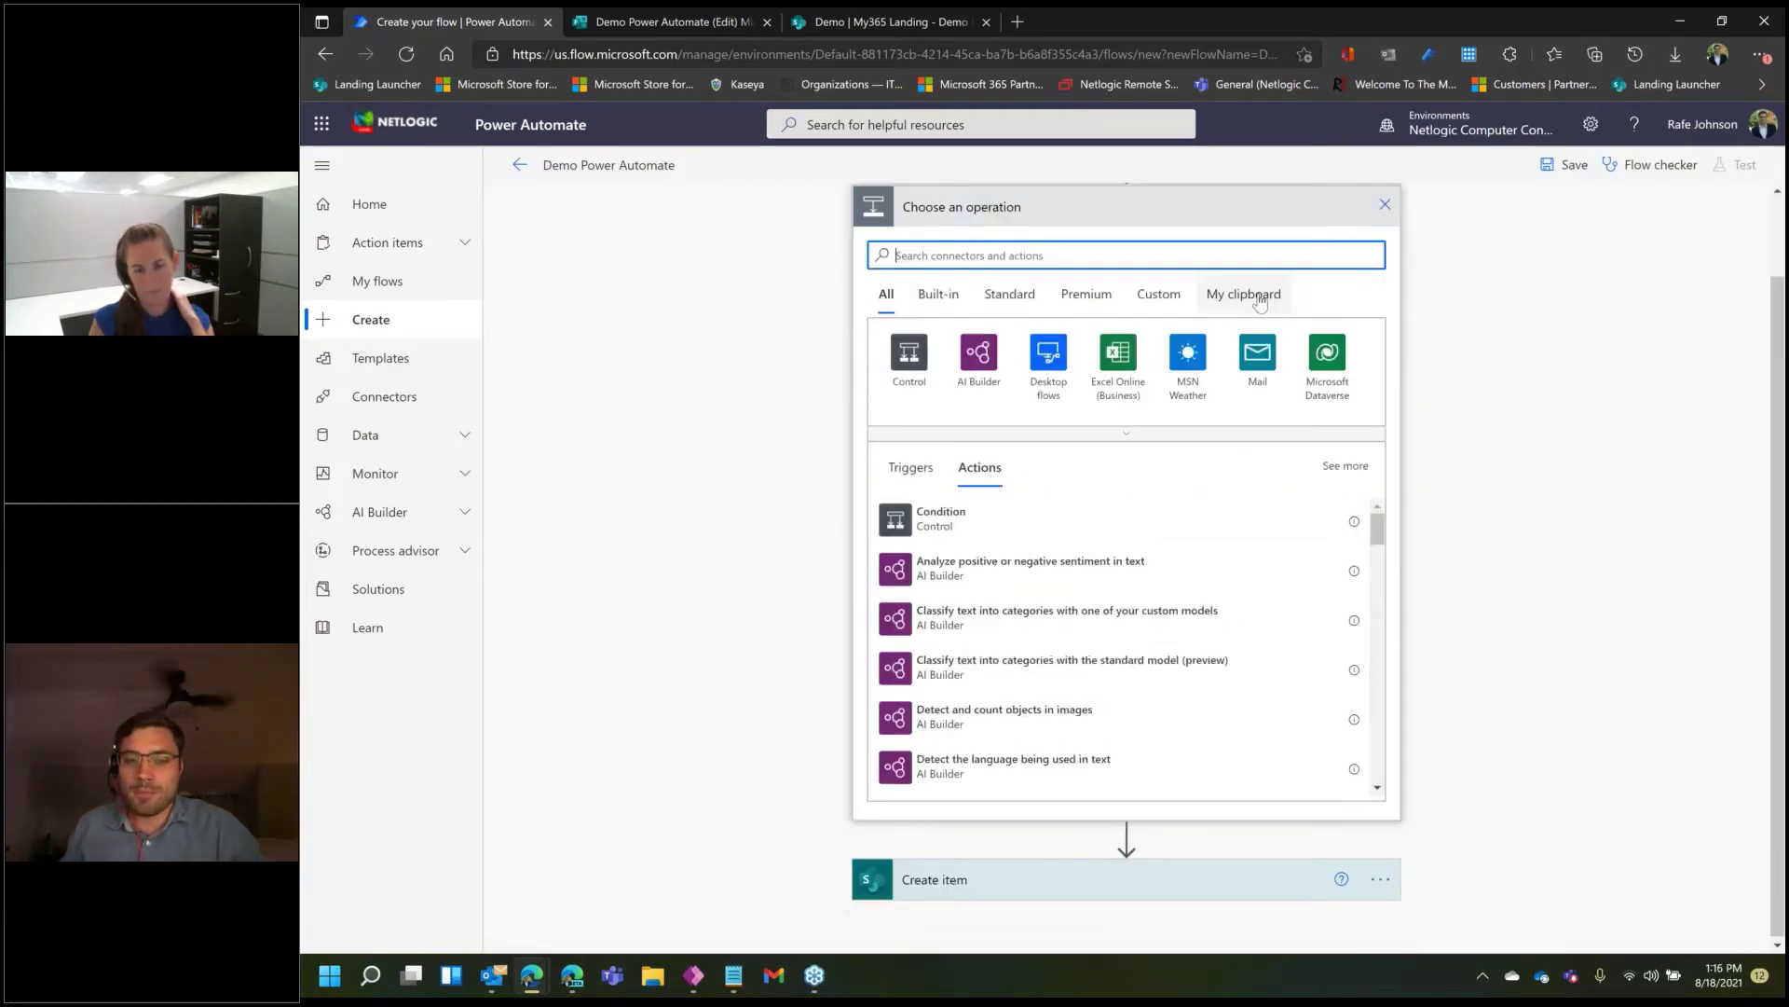
pyautogui.scroll(-1, 1165, 310)
pyautogui.write('get form')
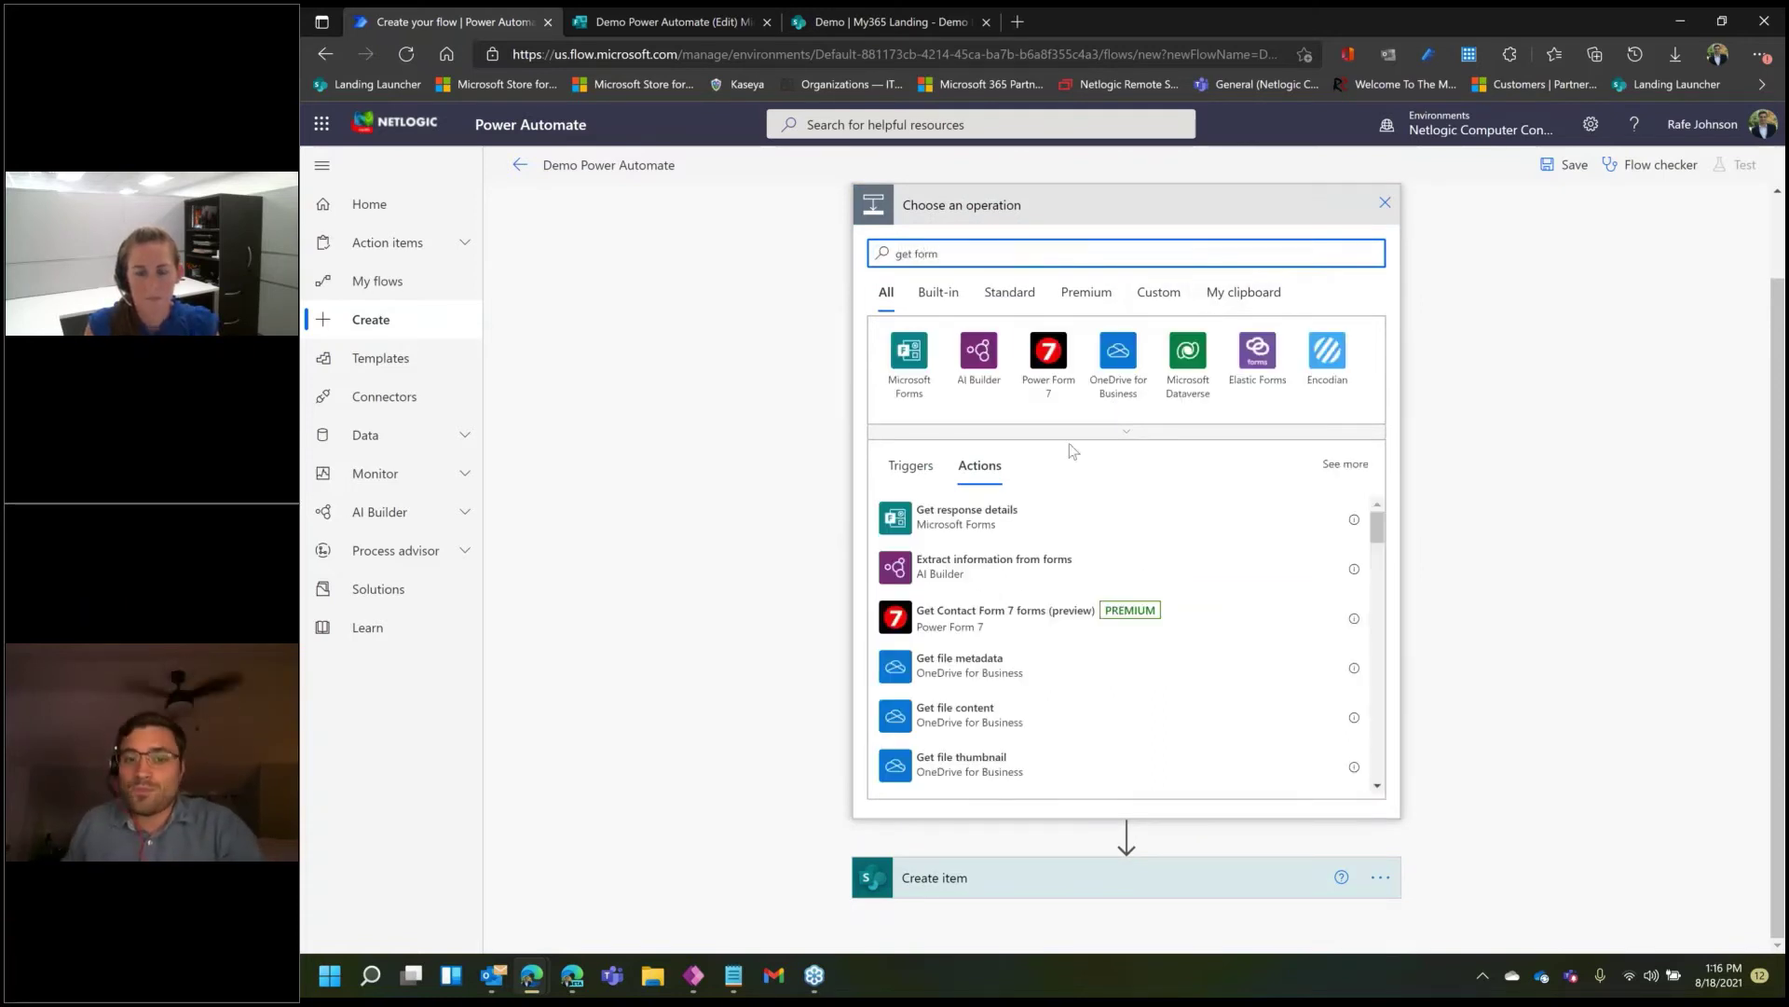
pyautogui.click(992, 531)
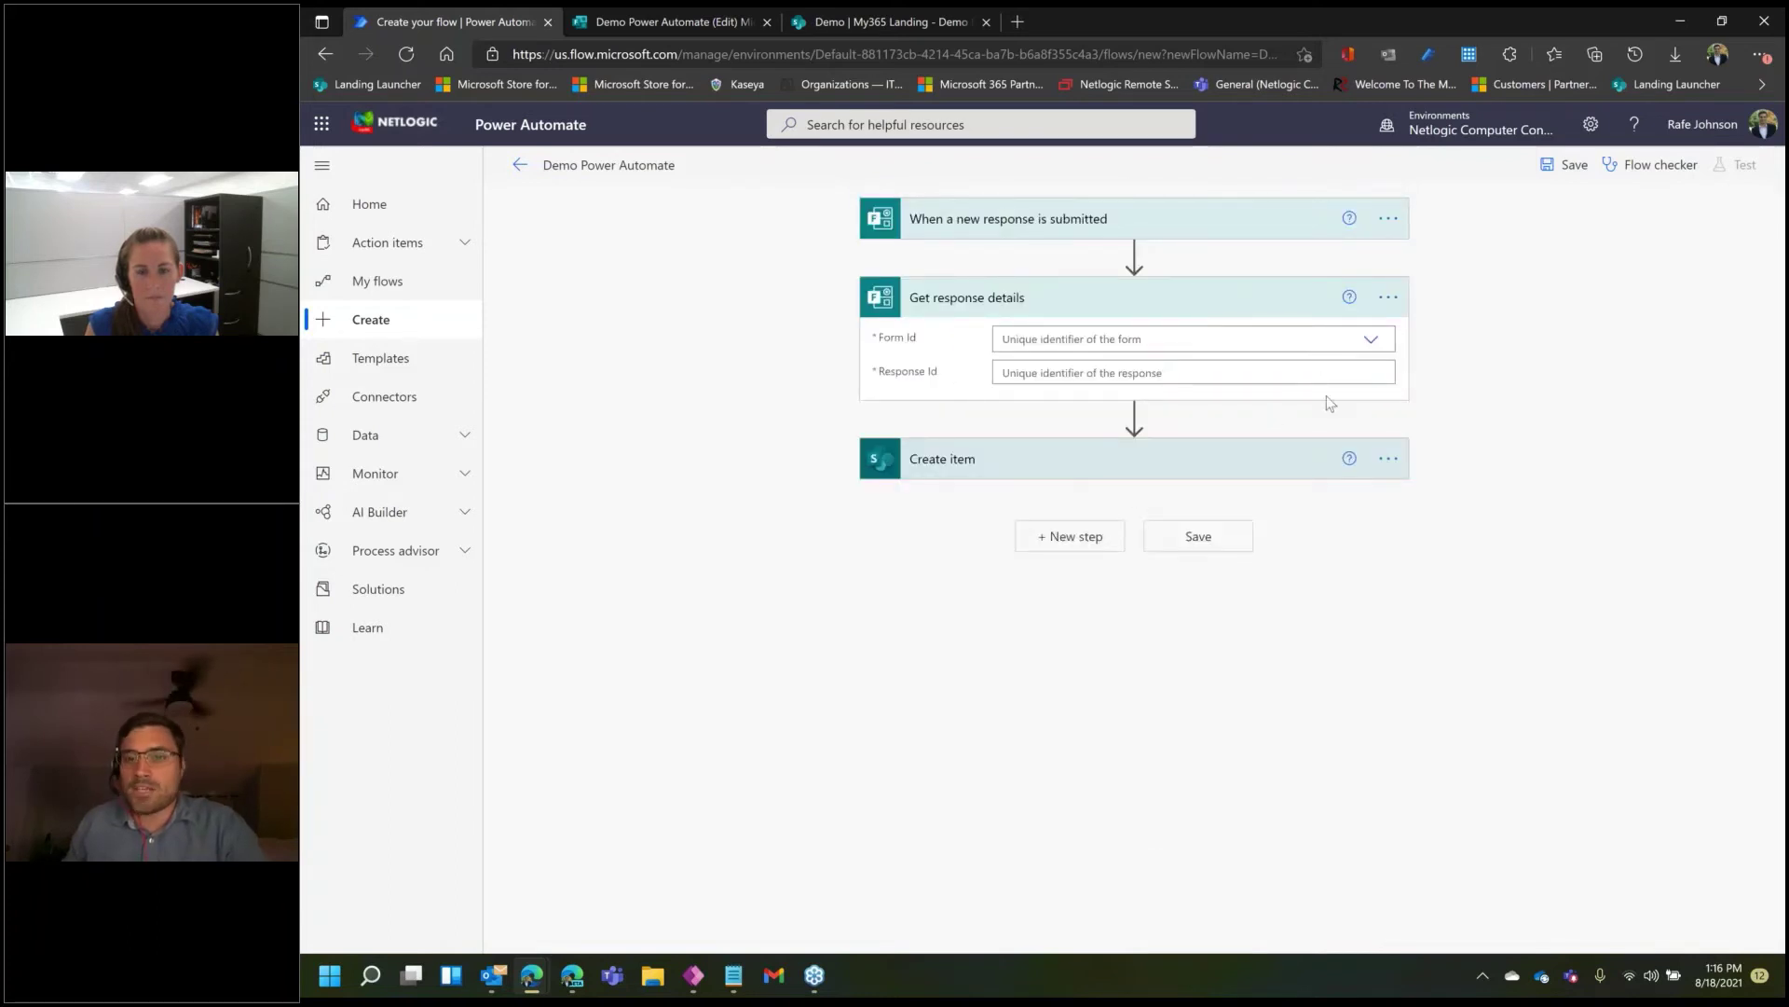
# - Set Get response details to the Demo Power Automate form with the trigger's Response Id
pyautogui.click(1370, 340)
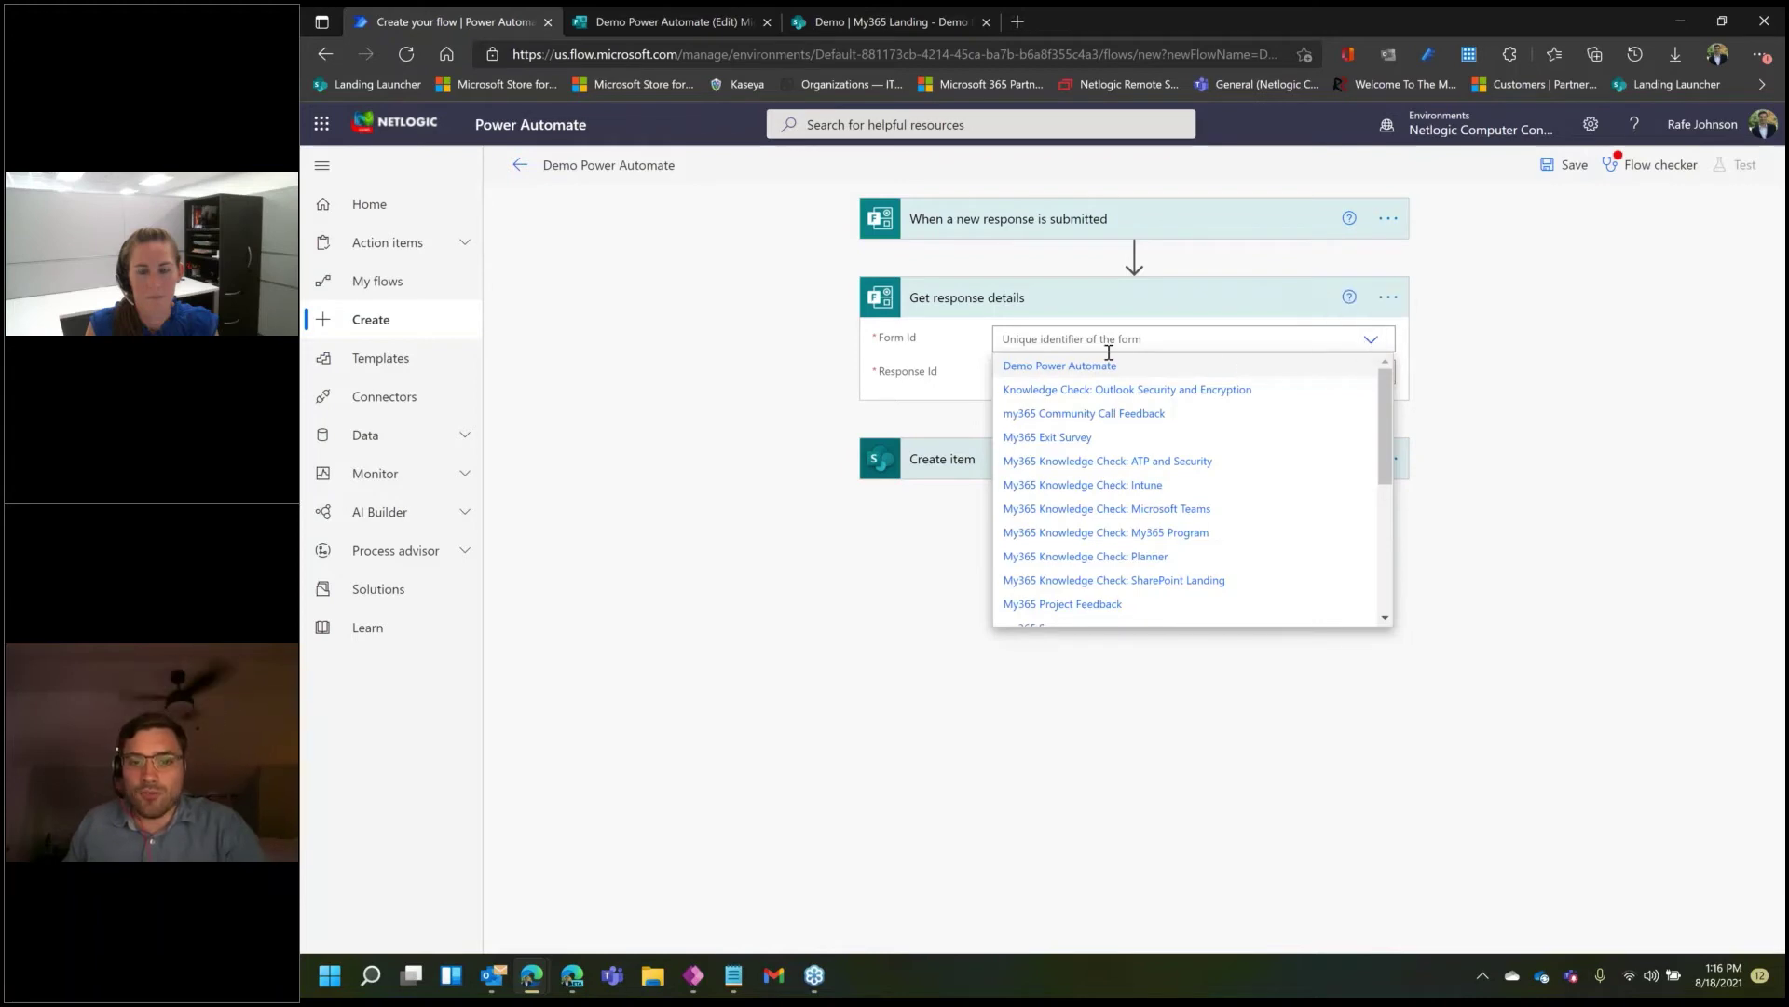
pyautogui.click(1071, 368)
pyautogui.click(1080, 372)
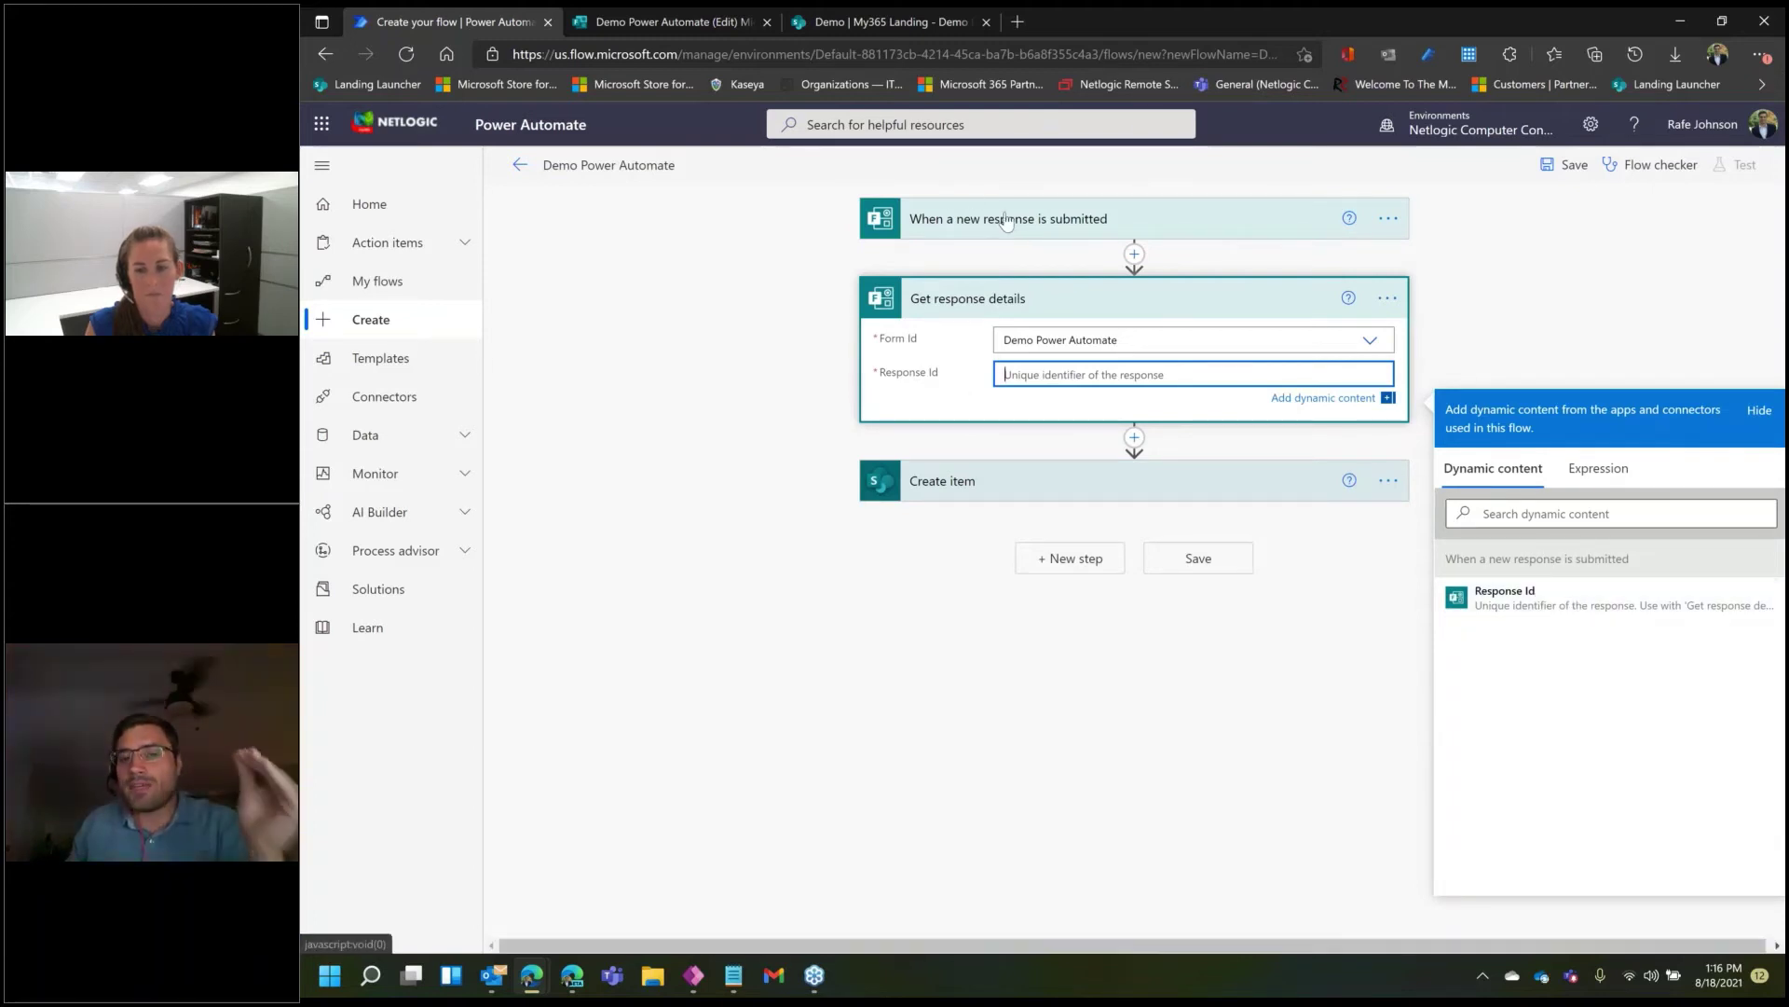
pyautogui.click(1648, 604)
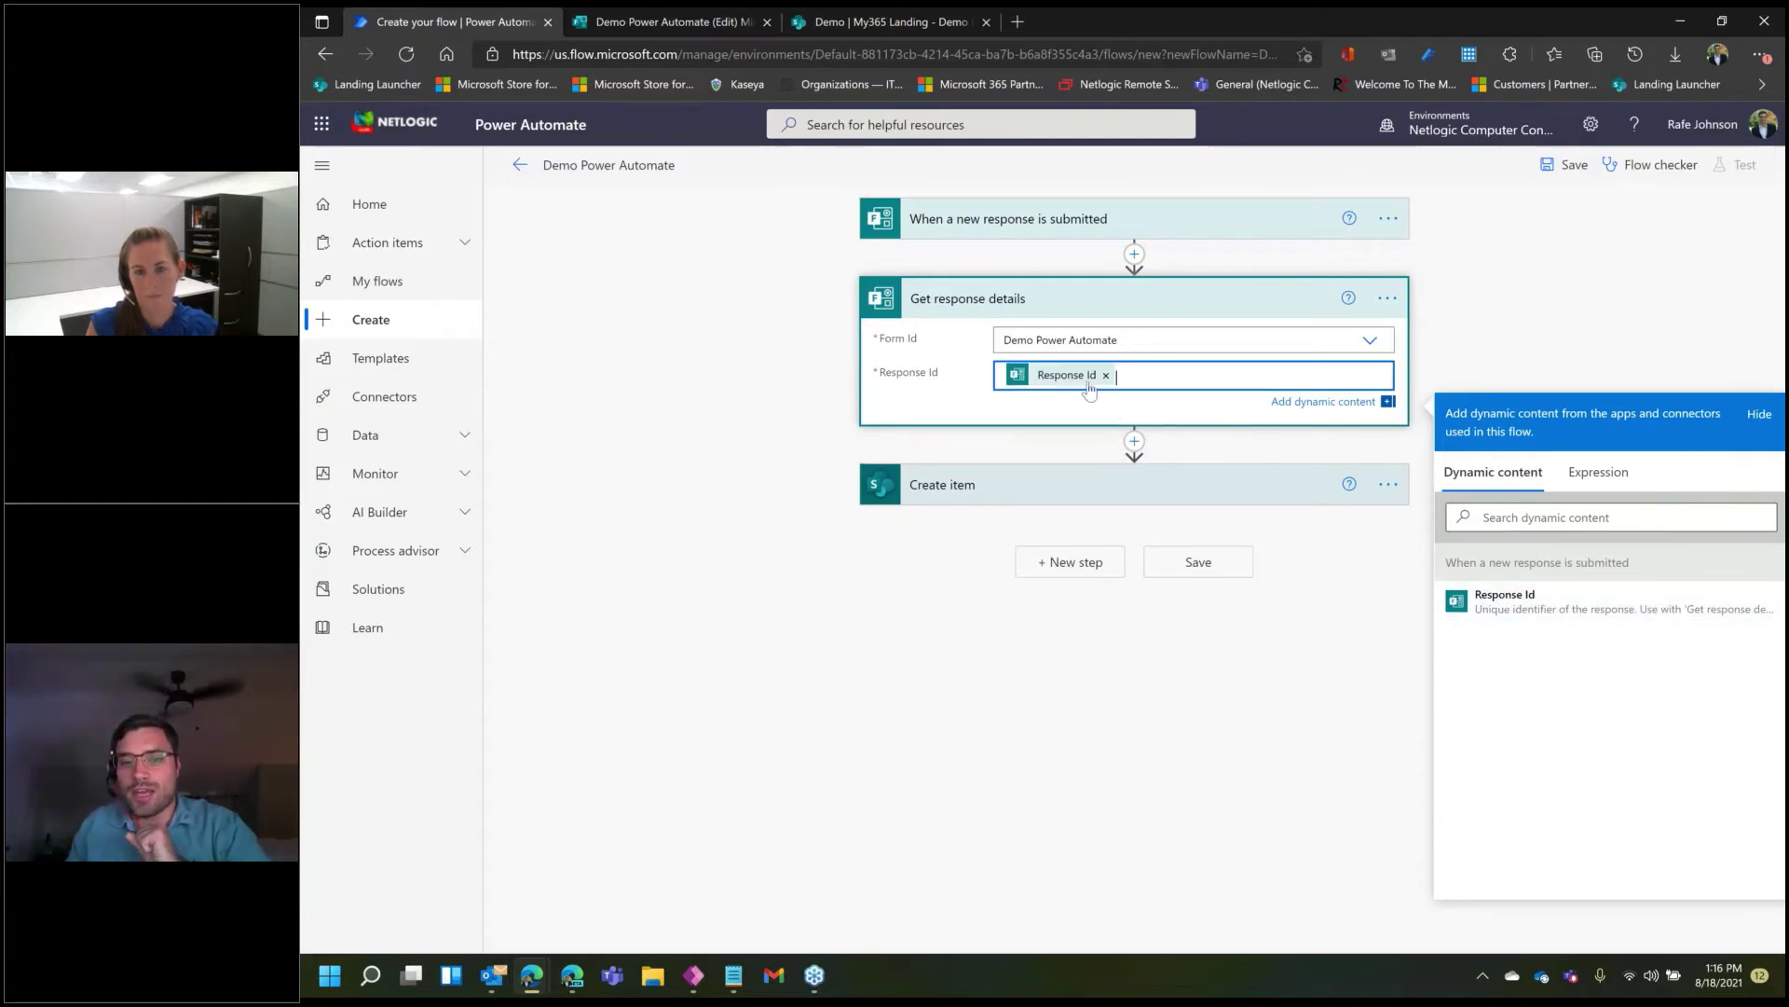
pyautogui.click(1297, 535)
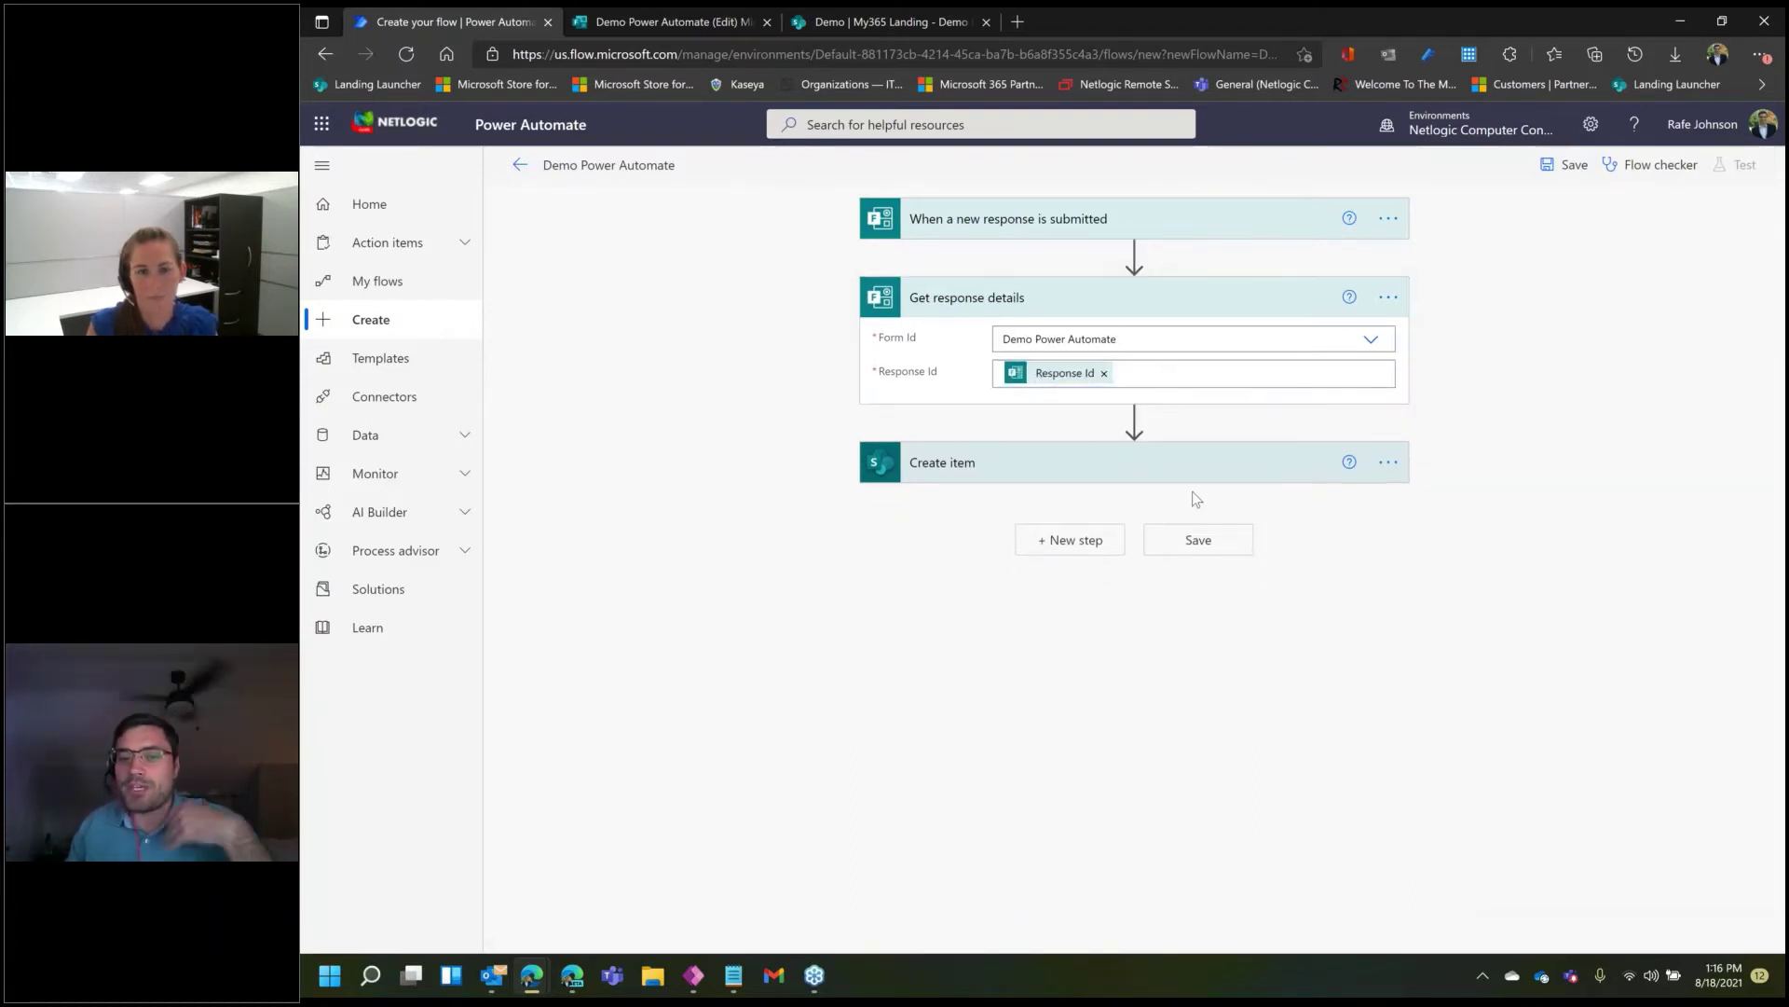
# - Fill the Create item Title and Name fields with the form's Name answer
pyautogui.click(1100, 470)
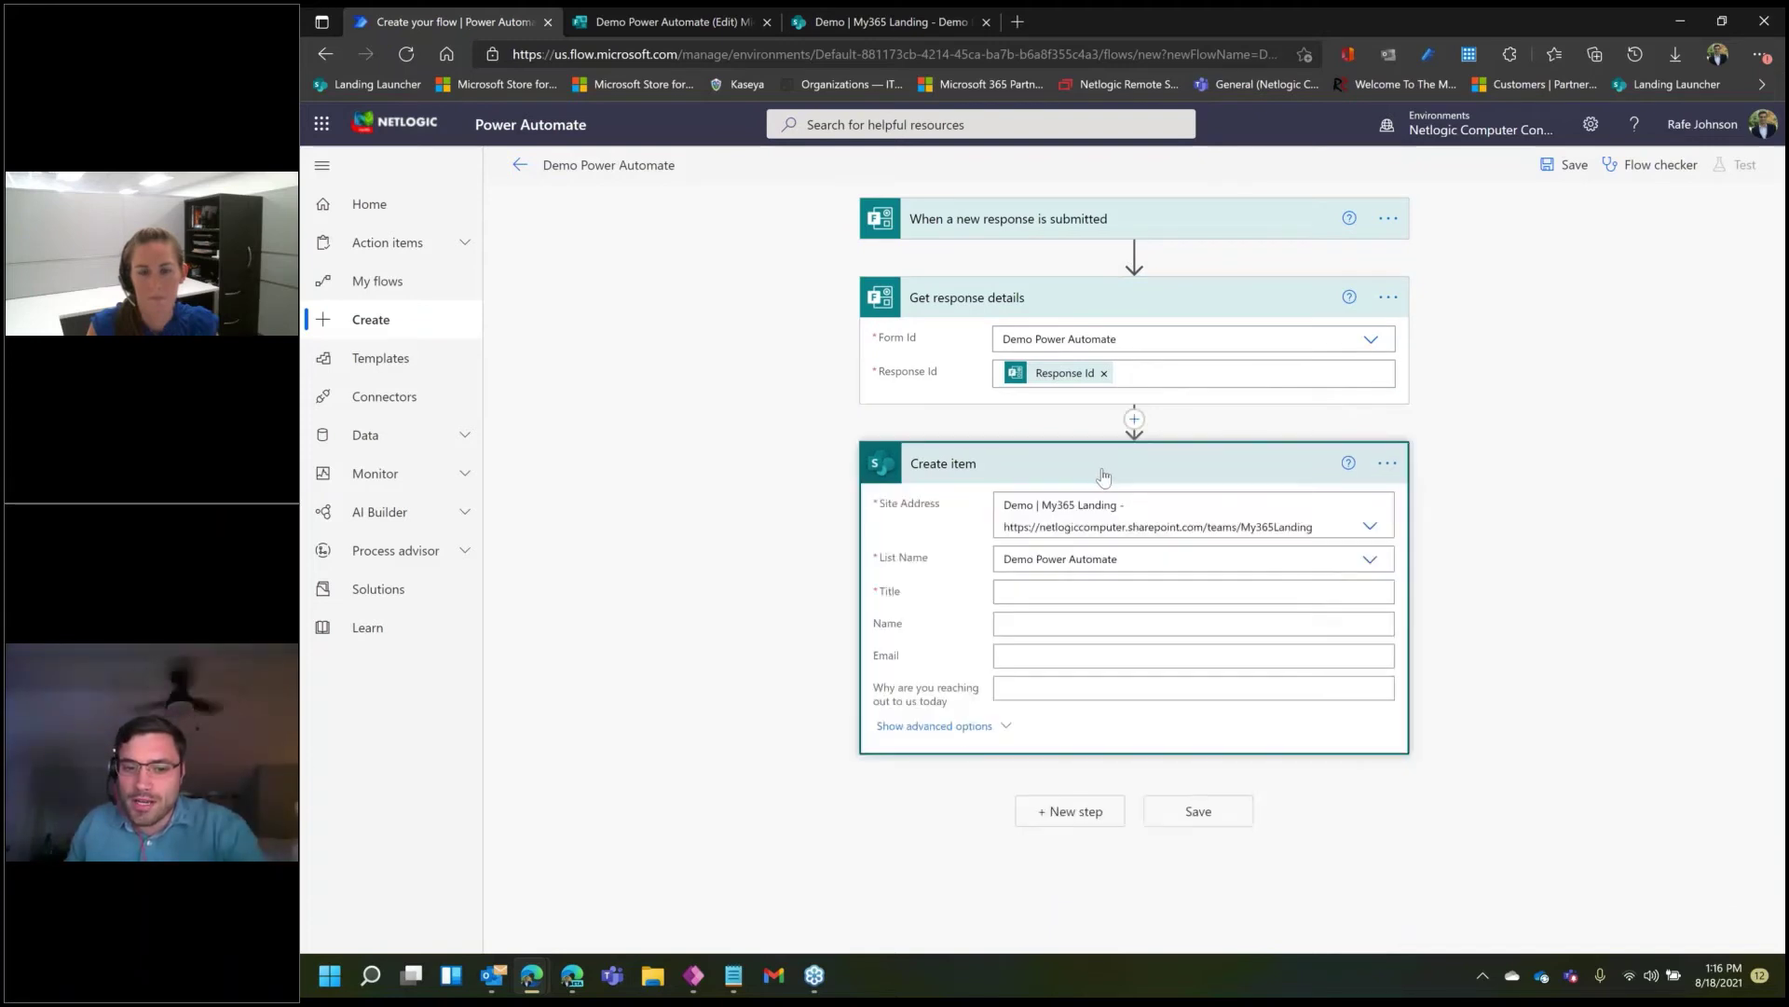
pyautogui.click(1105, 588)
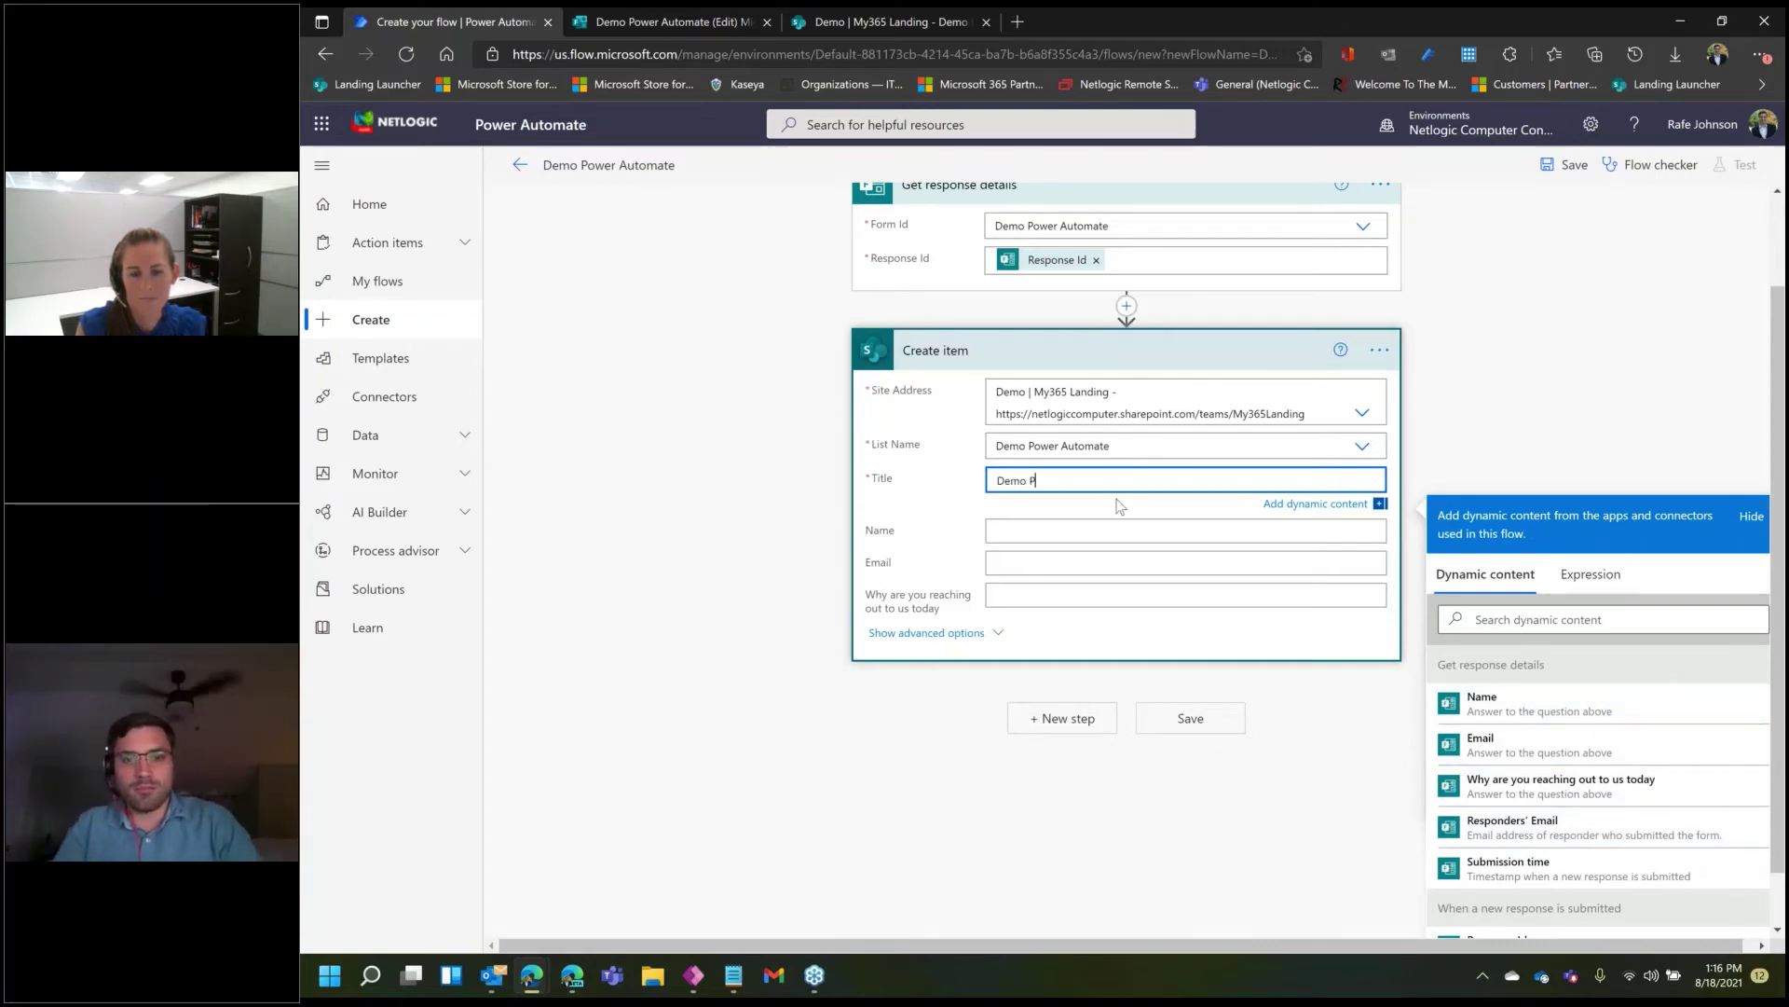
pyautogui.write('er Automate')
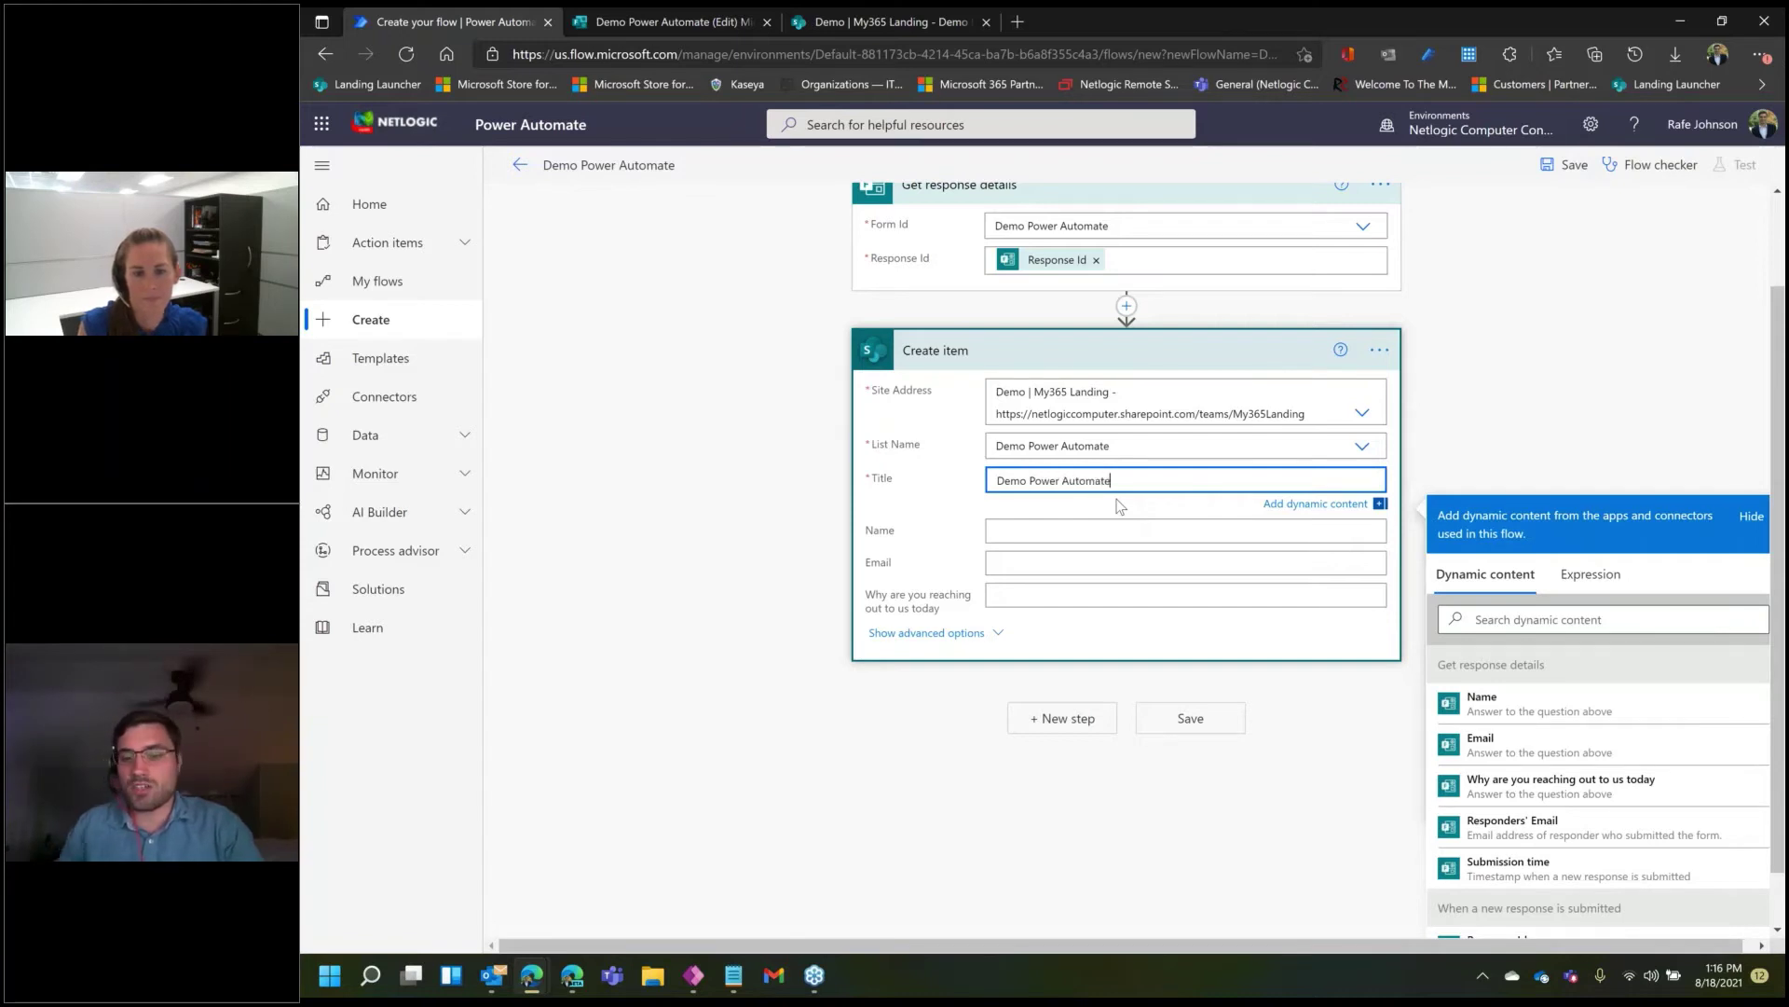
pyautogui.hotkey('ctrl', 'a')
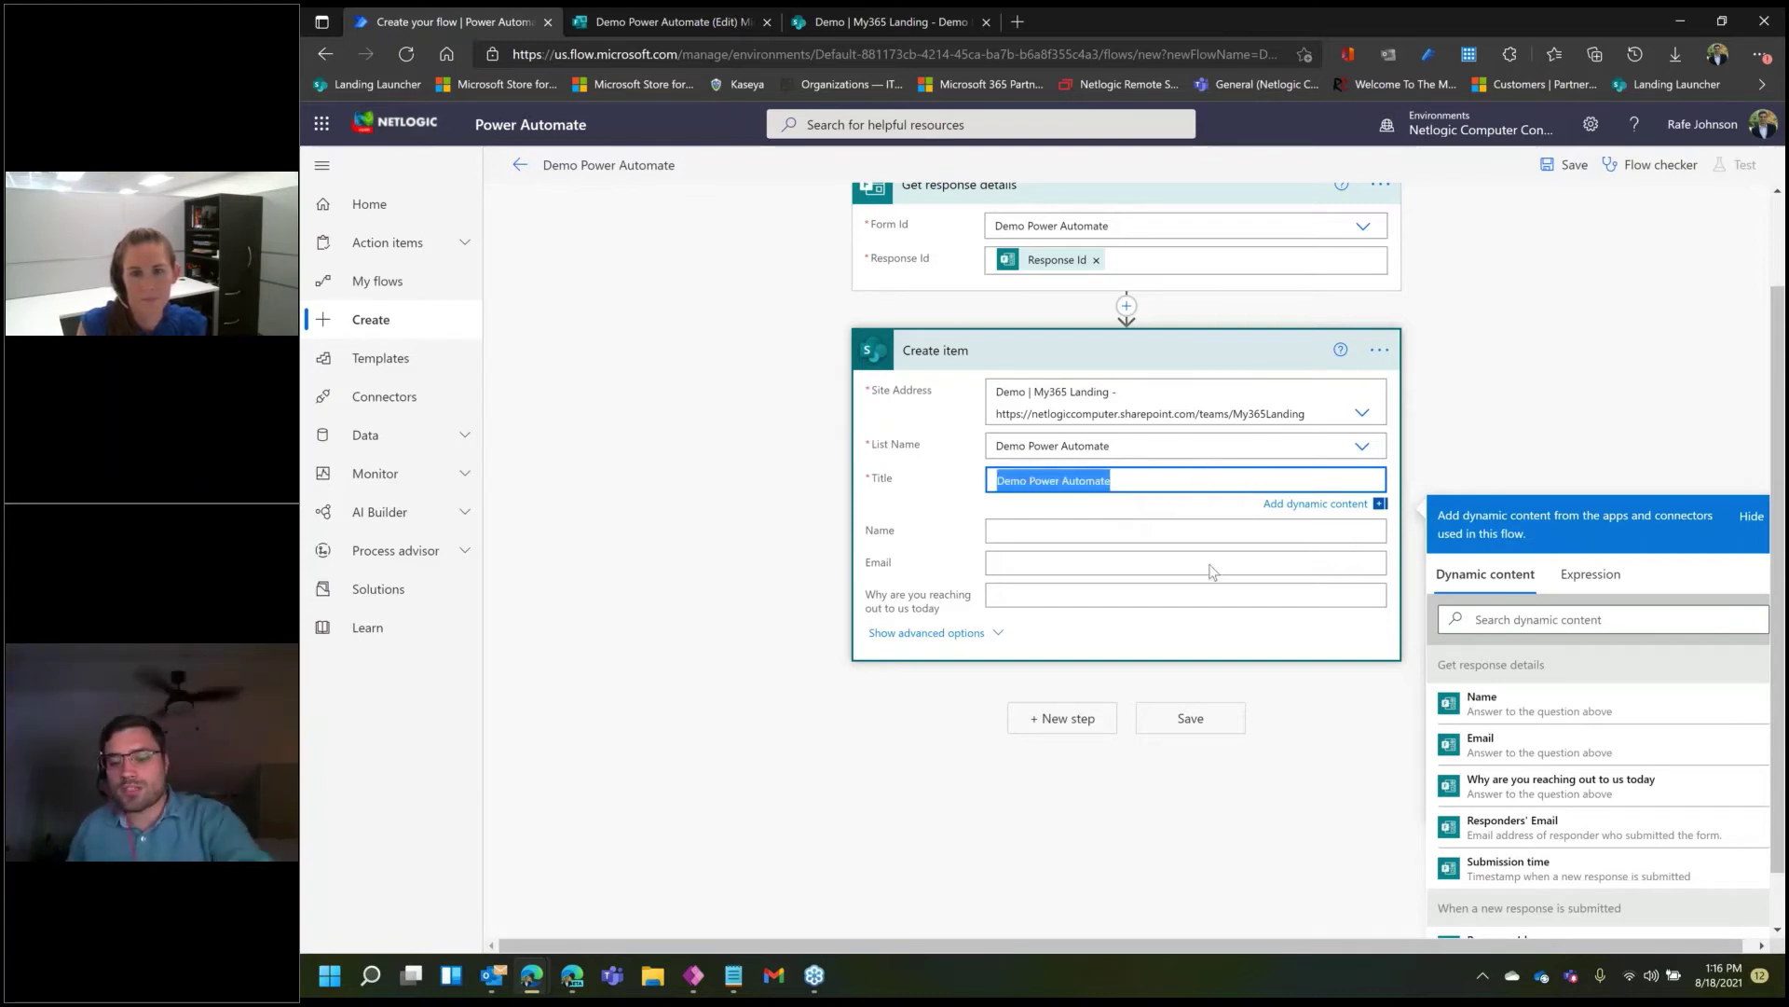
pyautogui.press('BackSpace')
pyautogui.click(1499, 725)
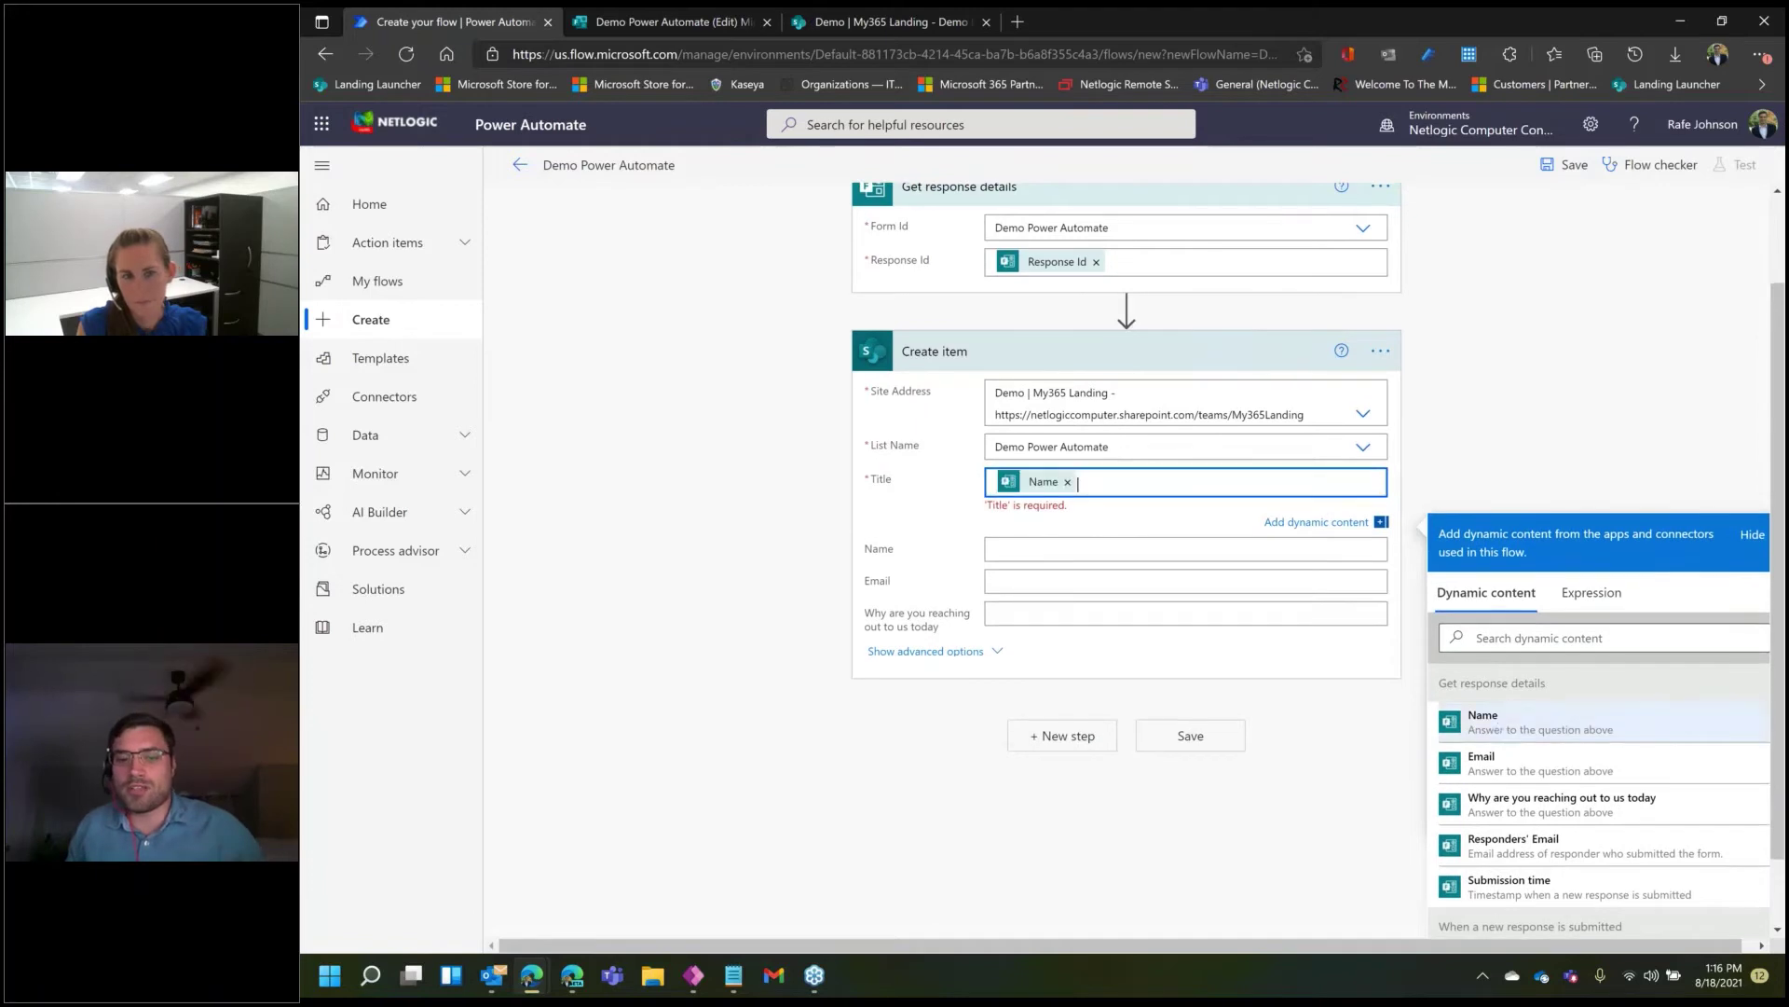
pyautogui.click(1110, 532)
pyautogui.click(1547, 761)
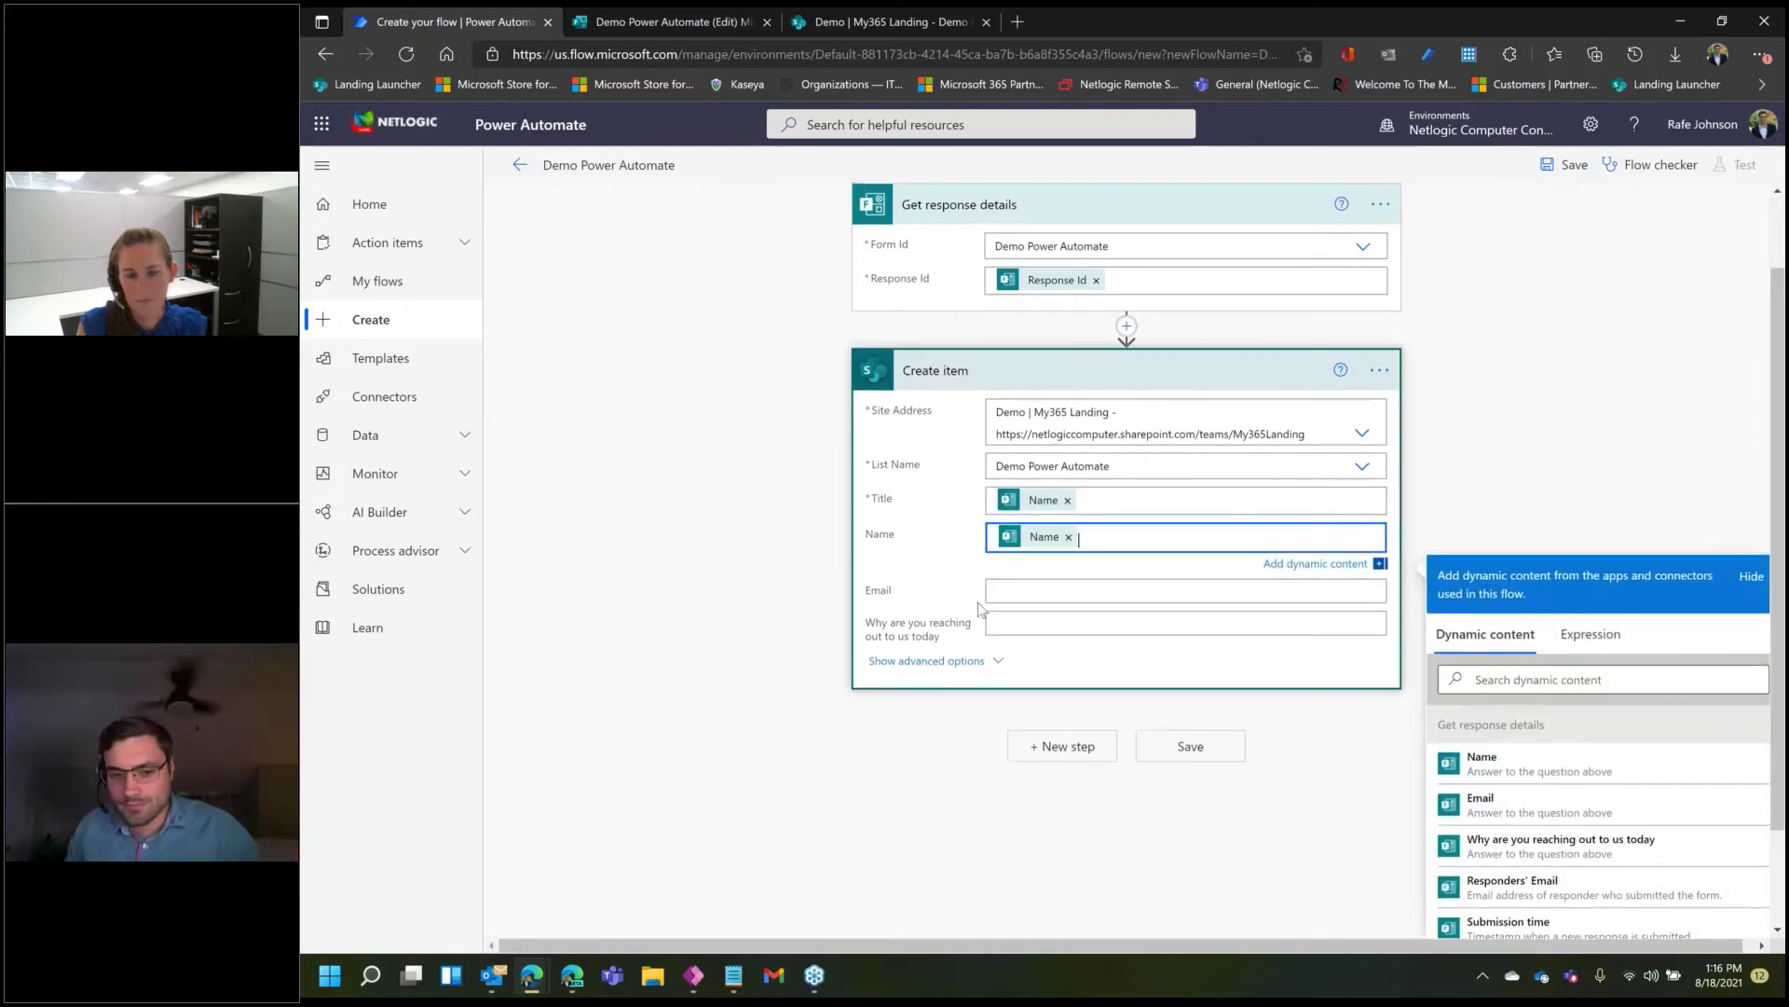
# - Map the Email and reason answers into their Create item fields, then save the flow
pyautogui.click(1033, 599)
pyautogui.scroll(-1, 1577, 774)
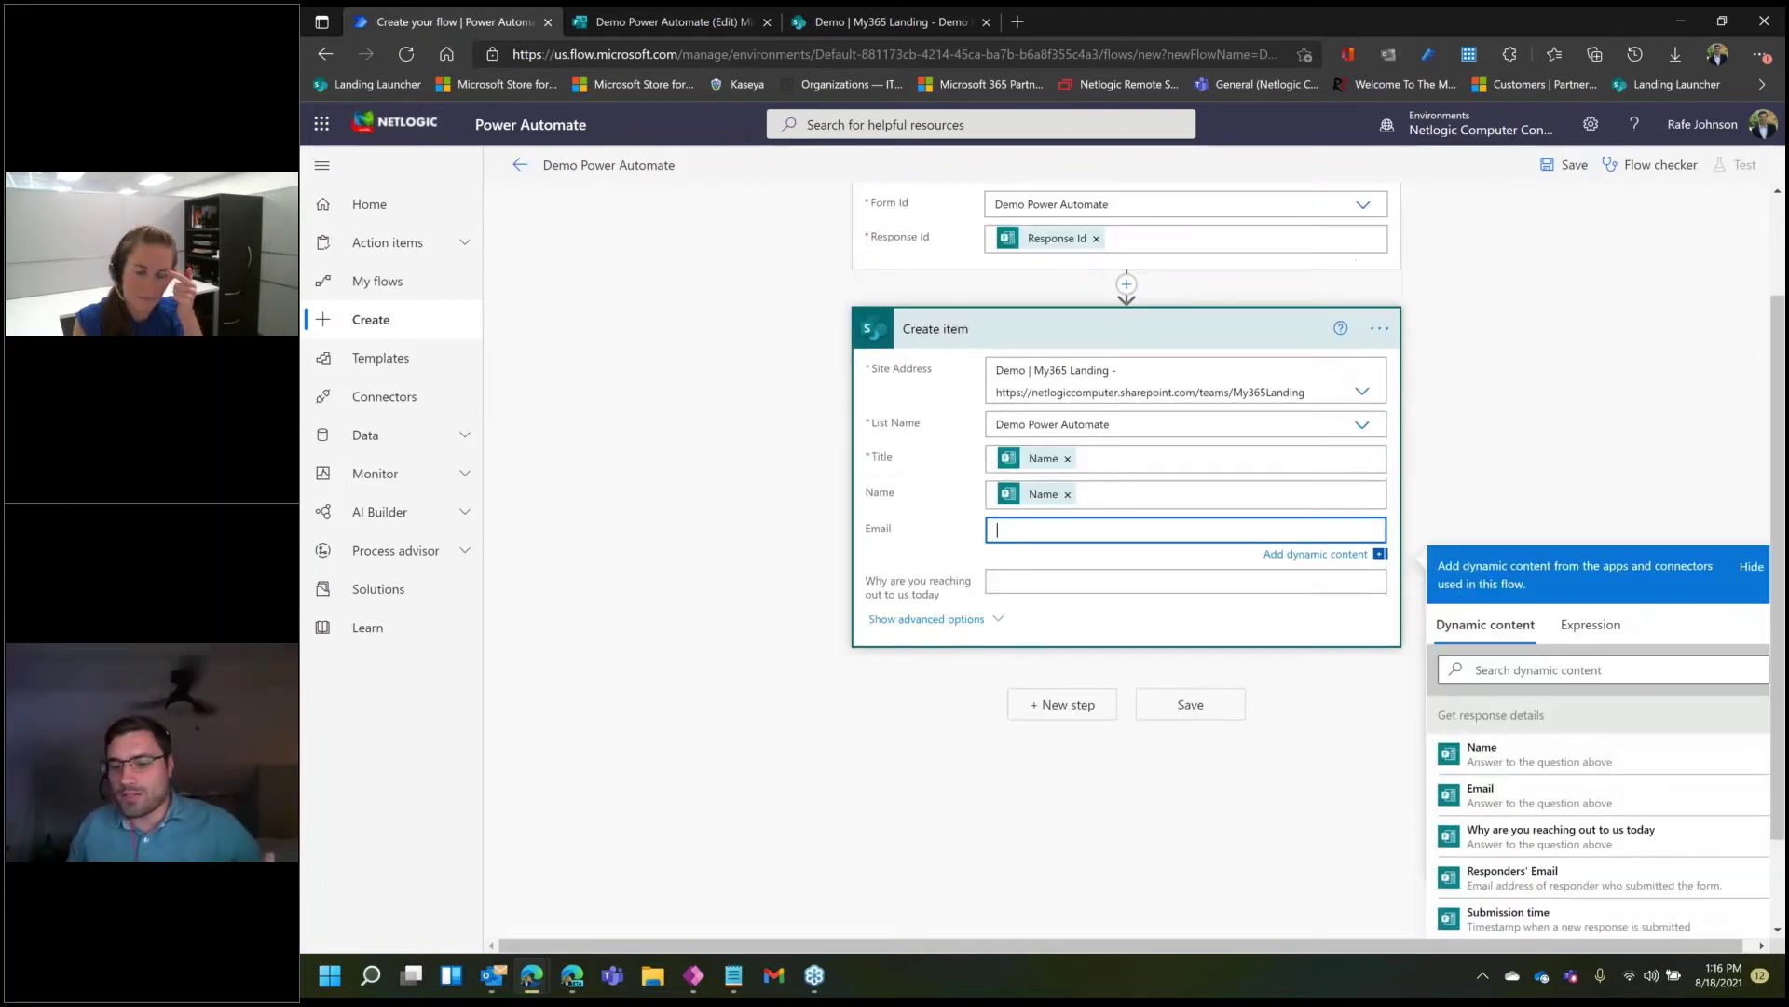
pyautogui.click(1540, 738)
pyautogui.click(1091, 528)
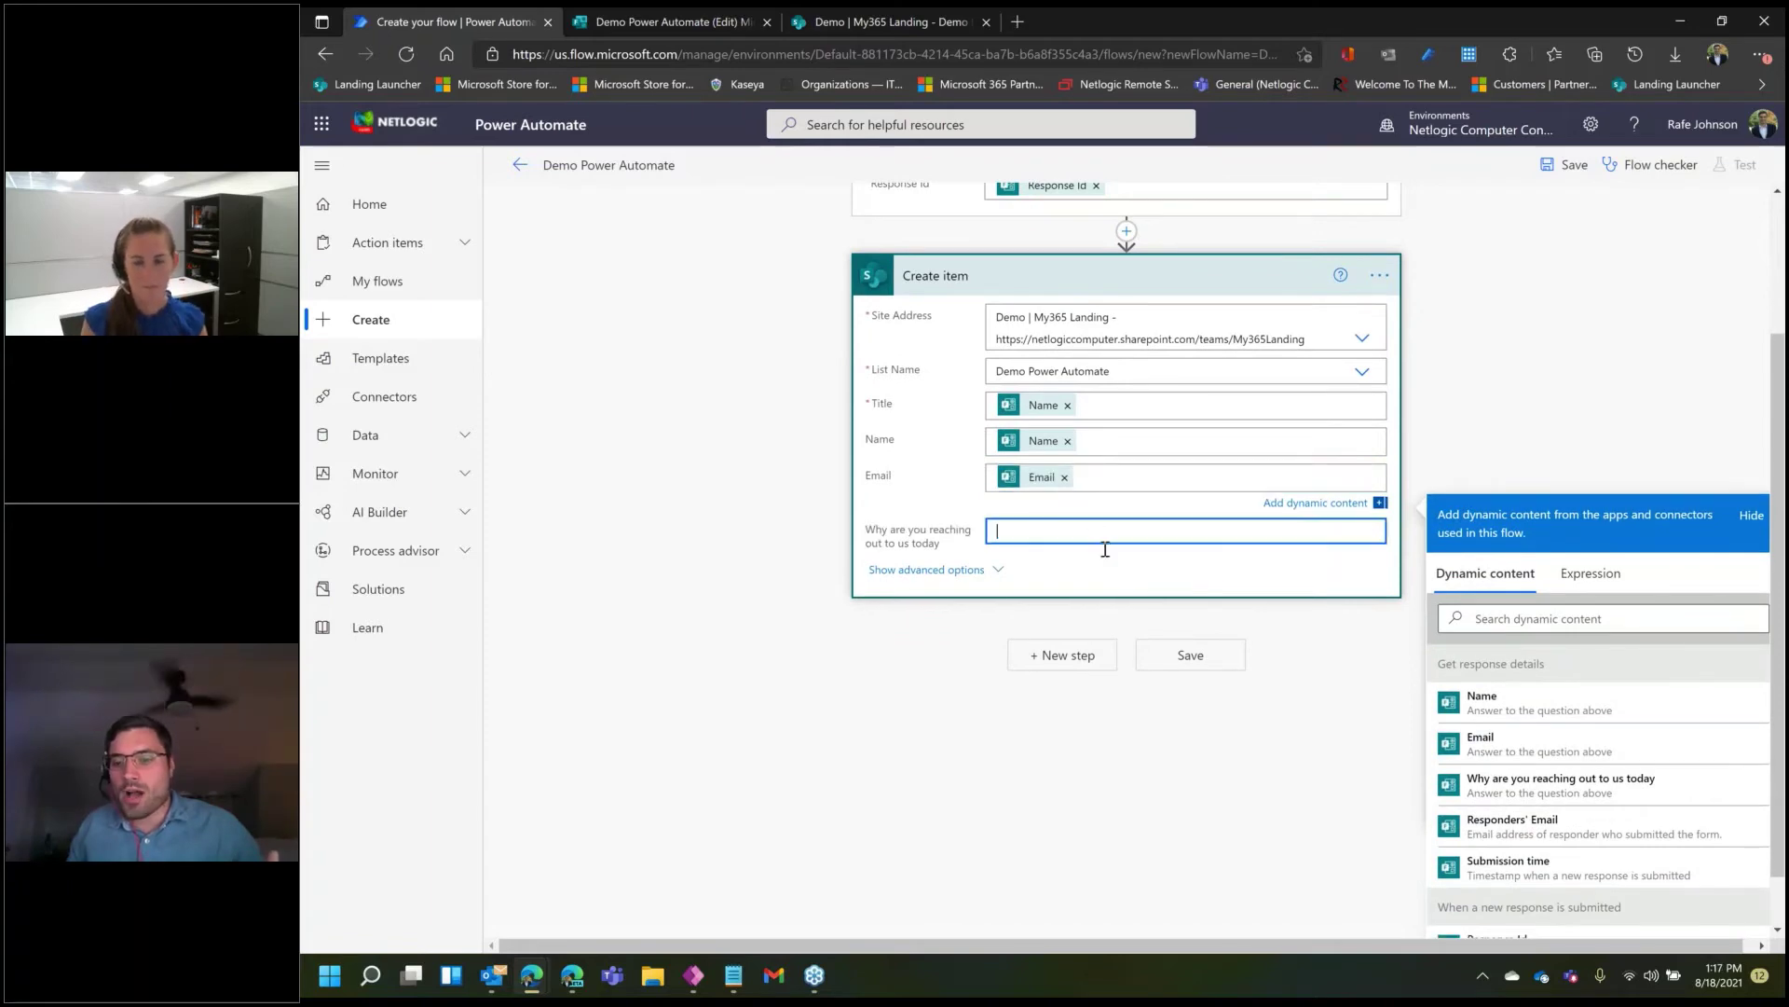
pyautogui.click(1605, 843)
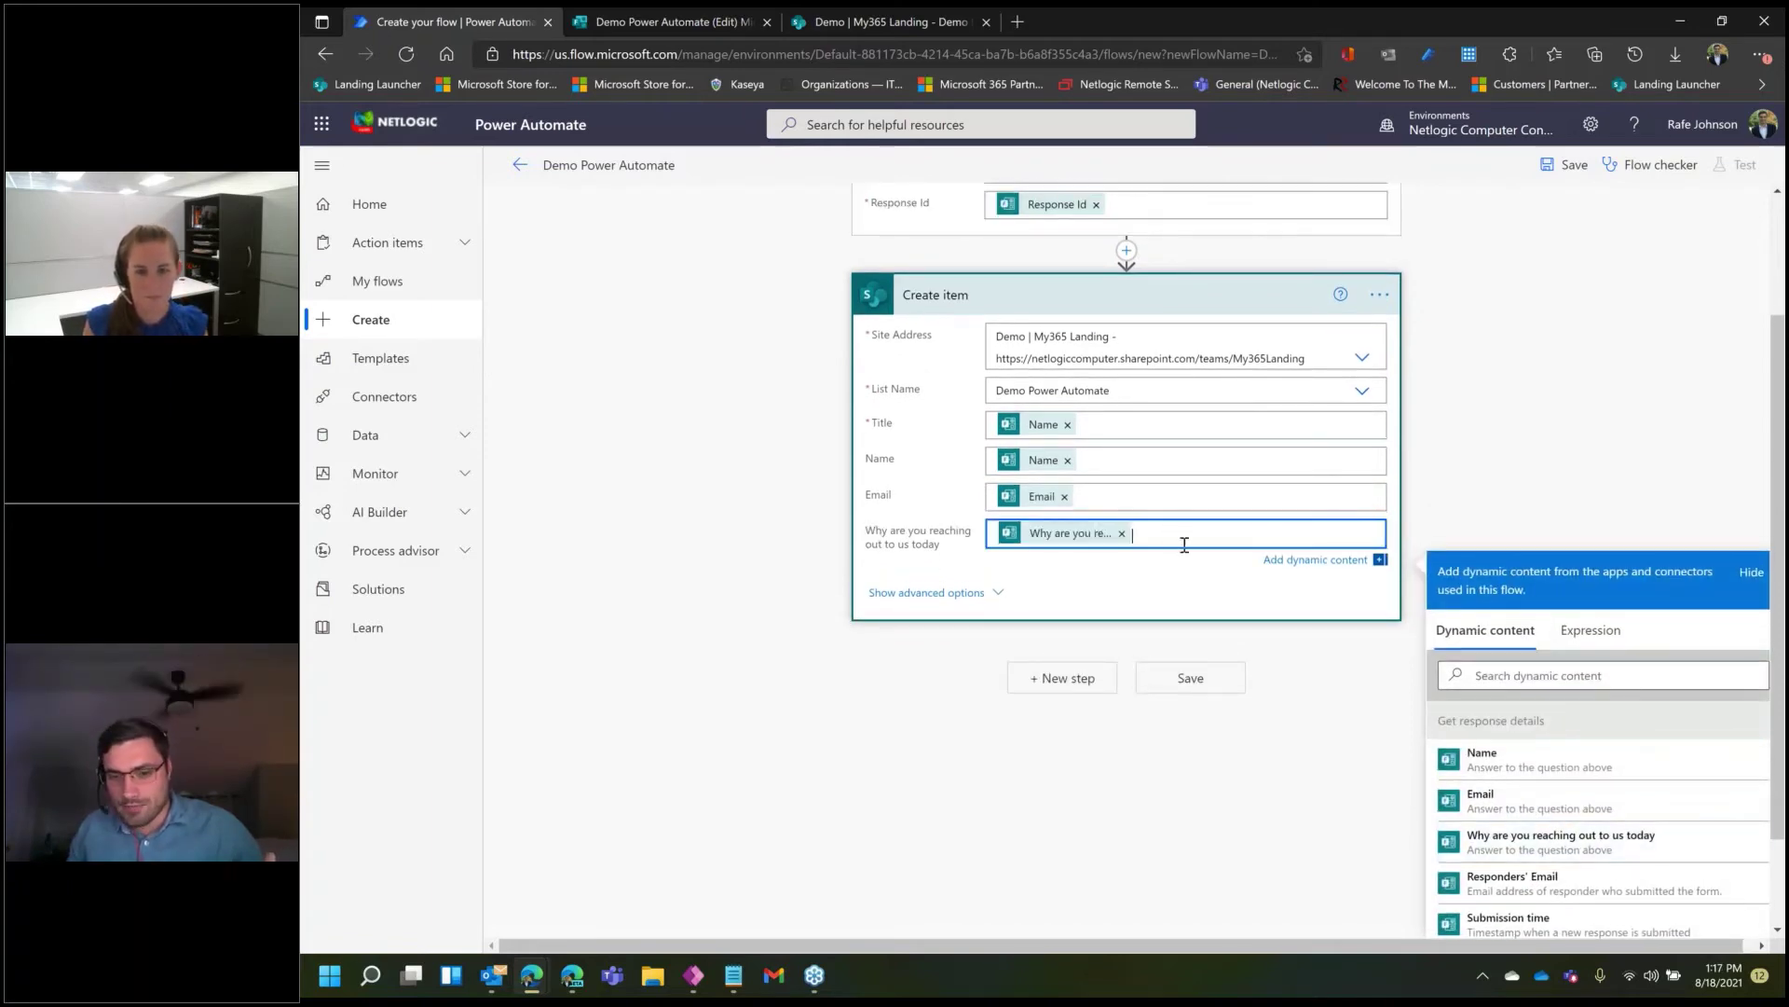
pyautogui.click(1271, 655)
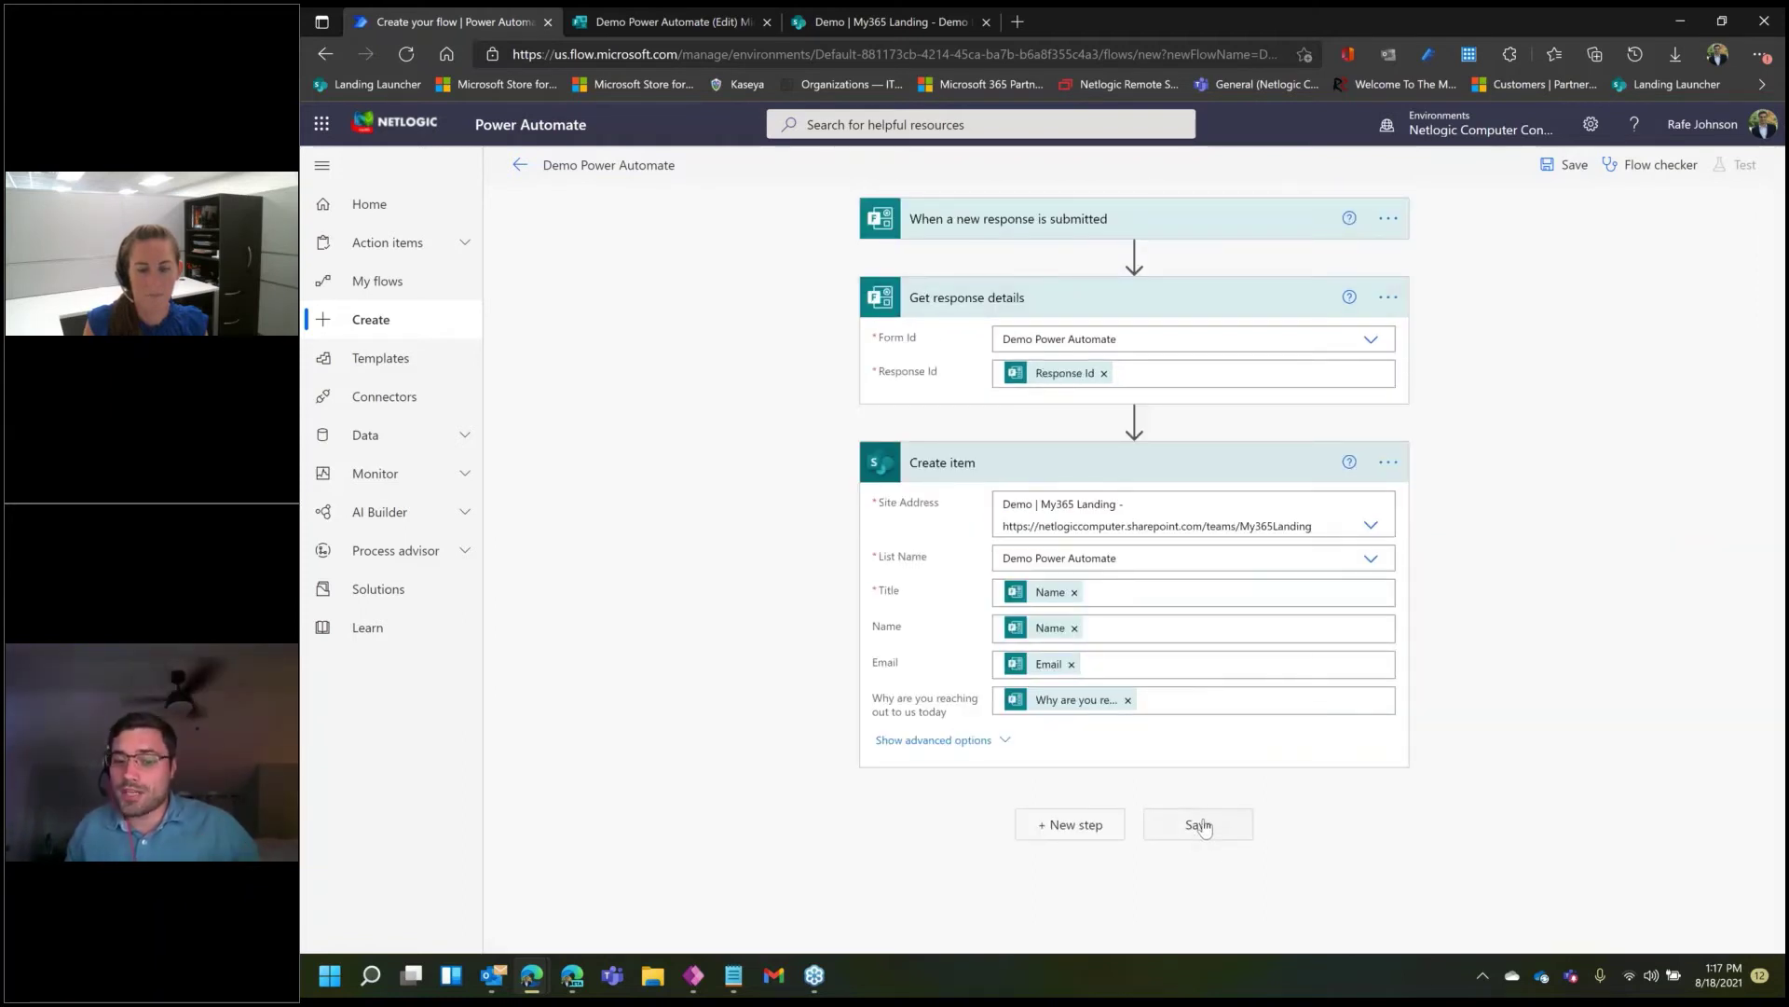
pyautogui.click(1201, 826)
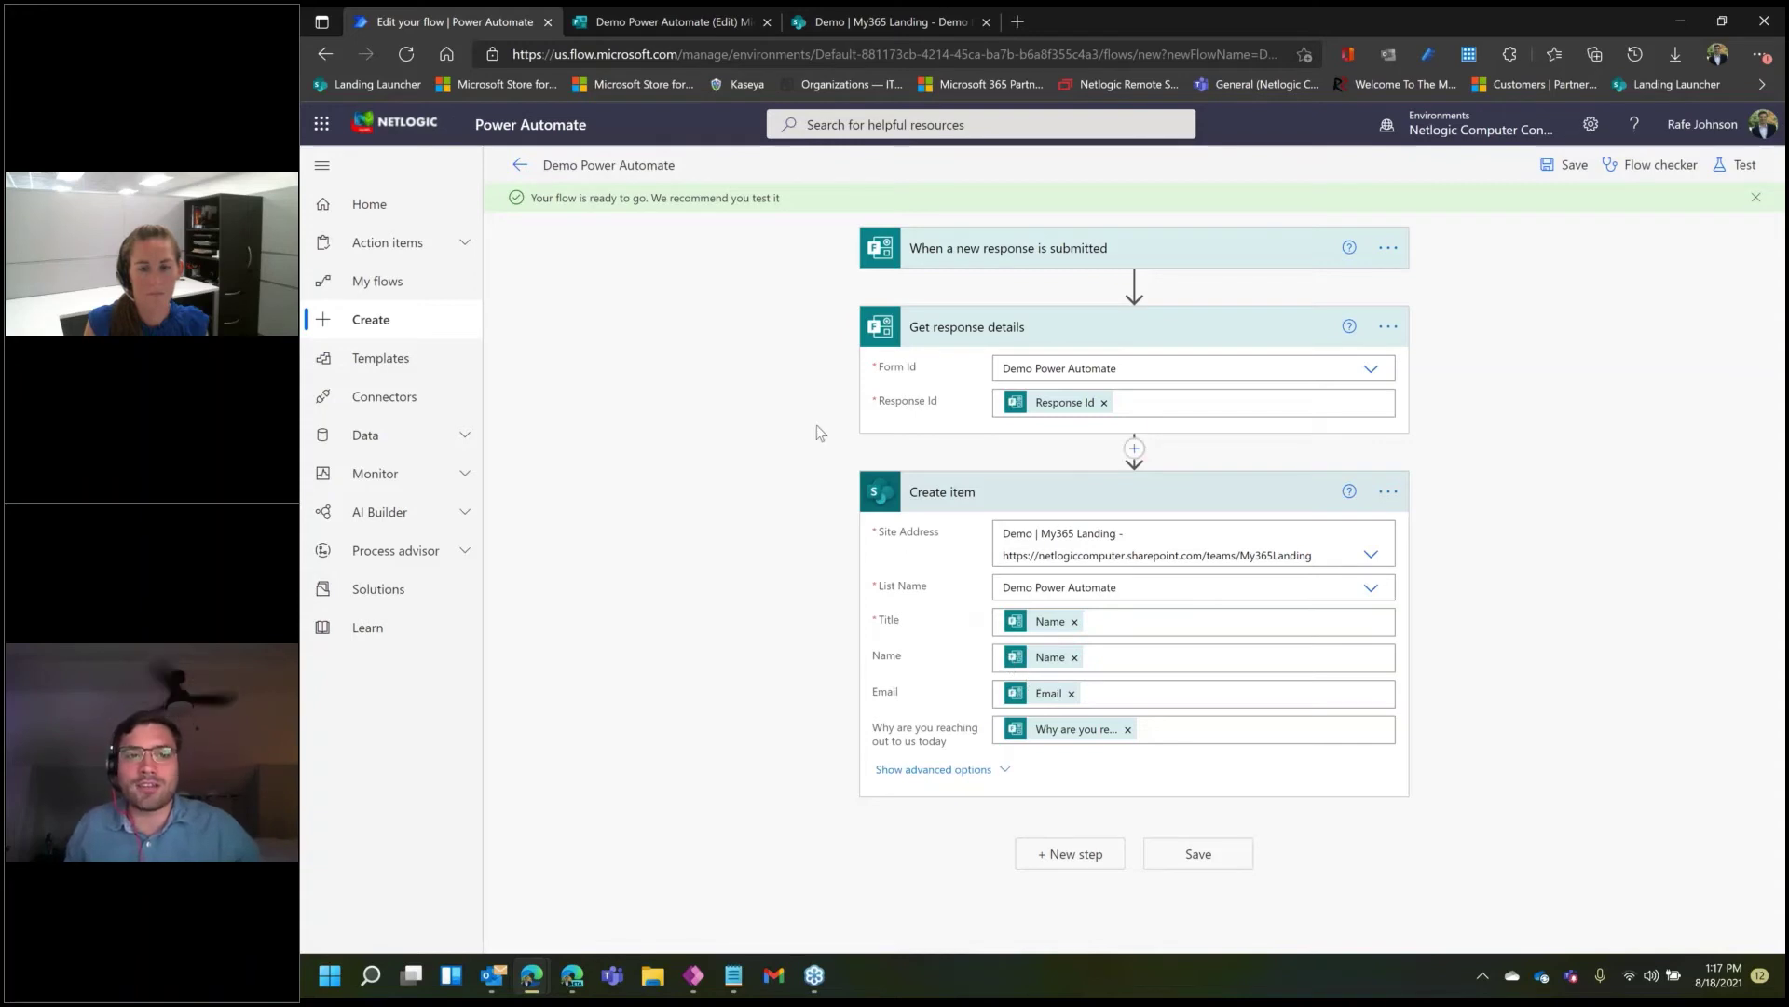
pyautogui.click(676, 21)
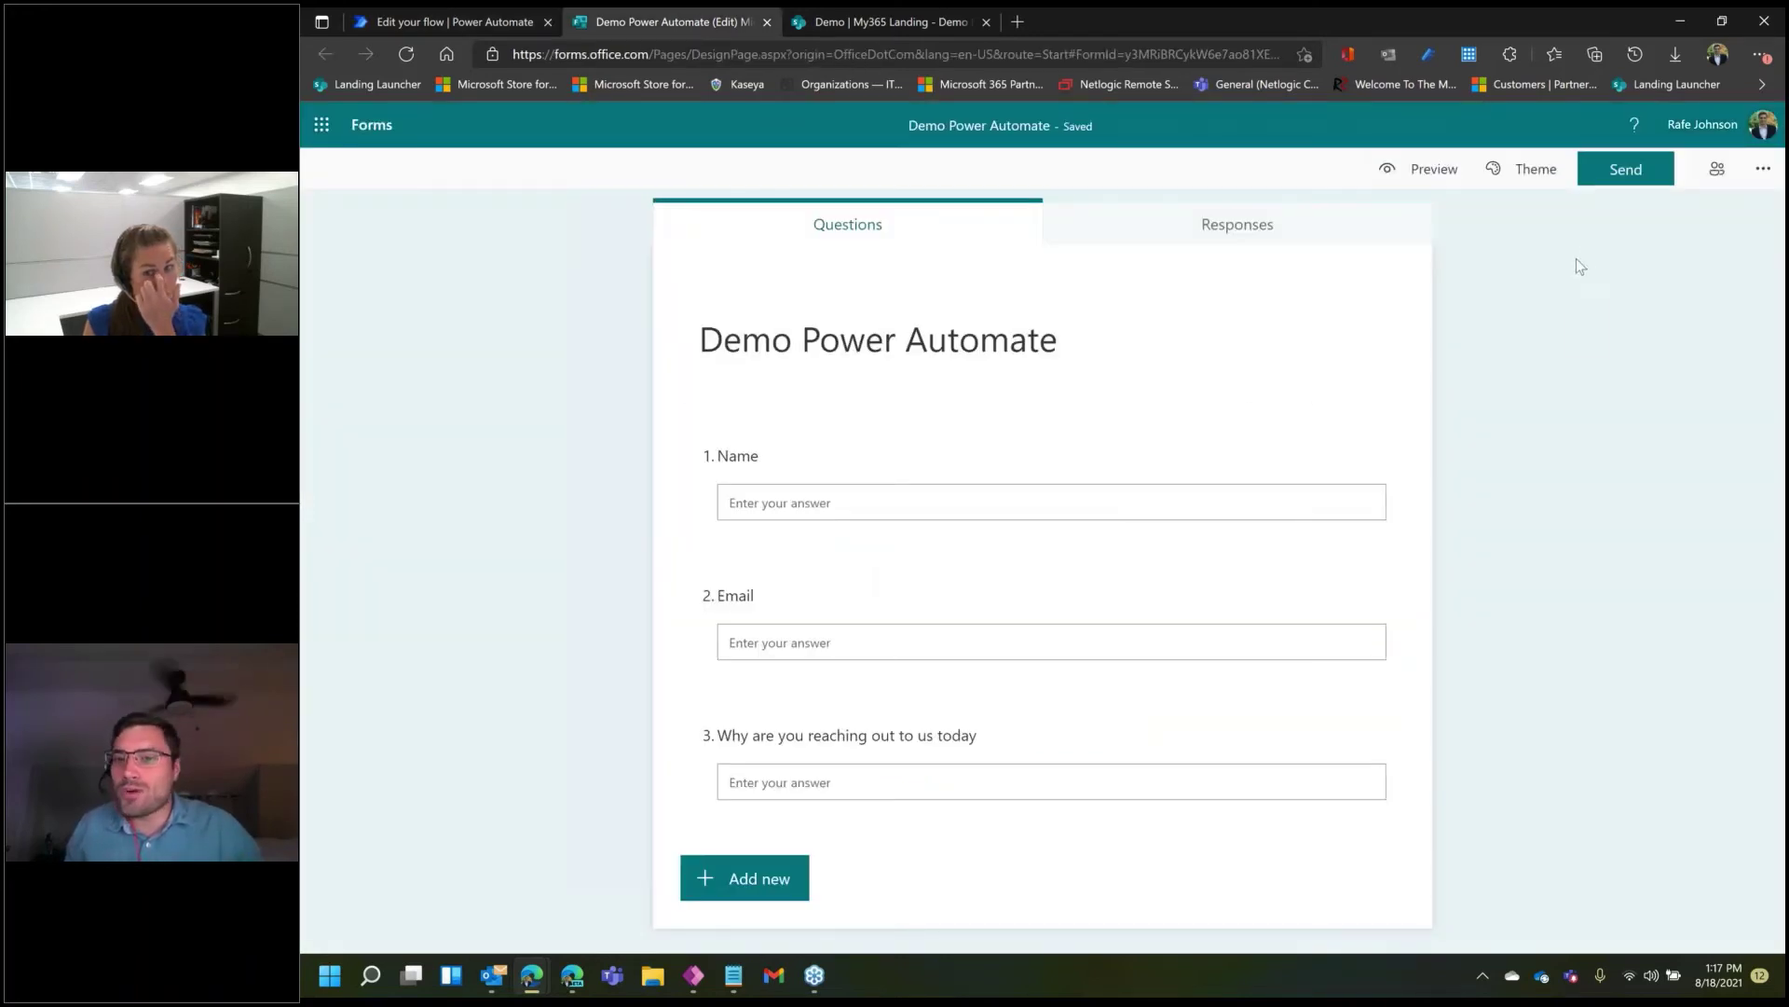
# - Copy the form's response link from Send and open it in a new tab
pyautogui.click(1625, 170)
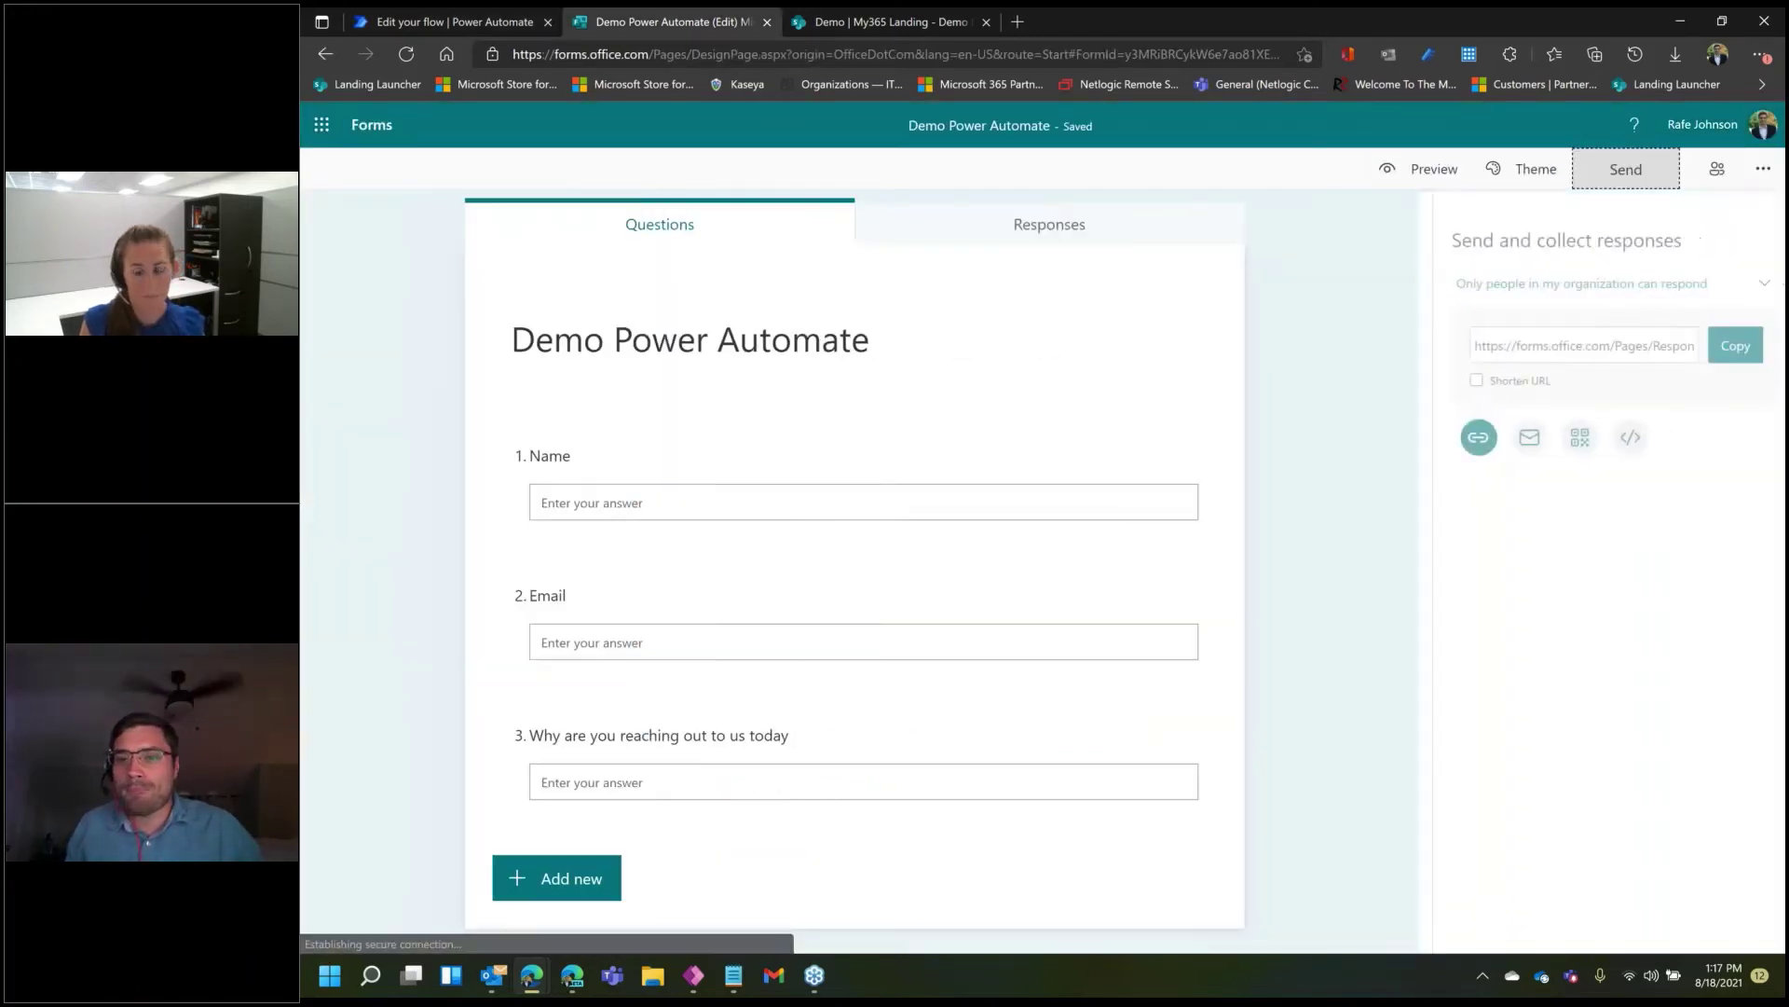
pyautogui.click(1720, 359)
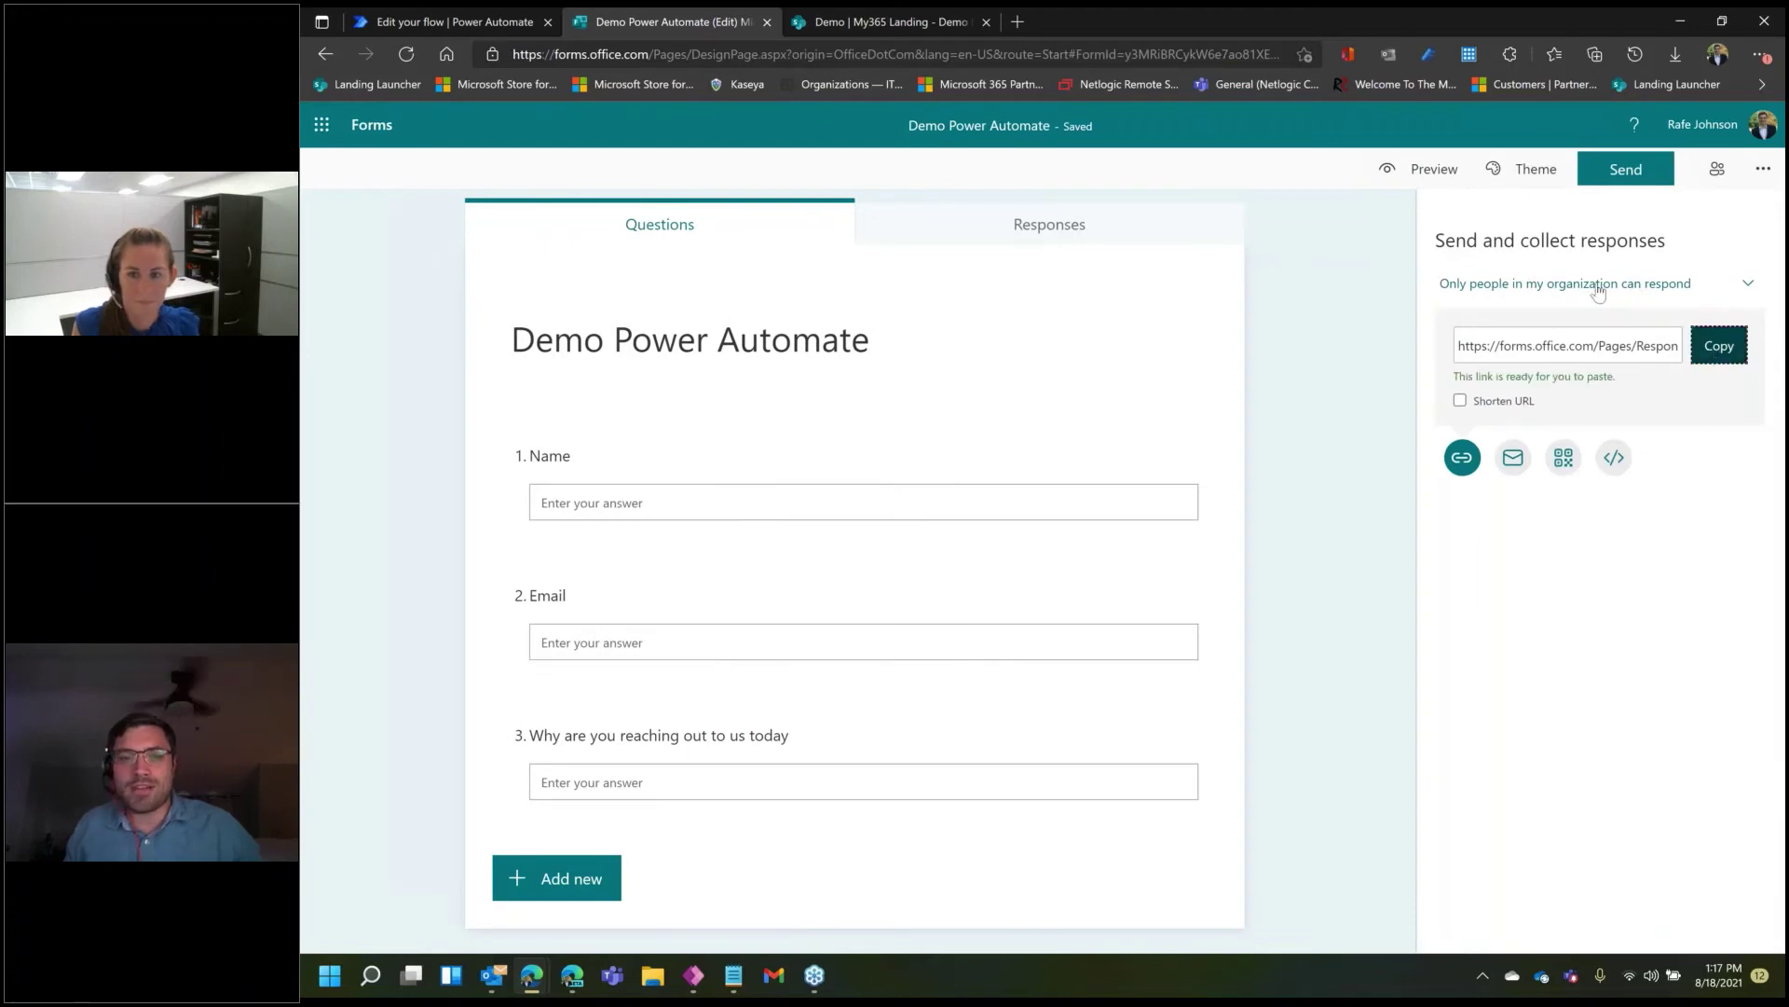
pyautogui.click(1022, 24)
pyautogui.hotkey('ctrl', 'v')
pyautogui.press('Return')
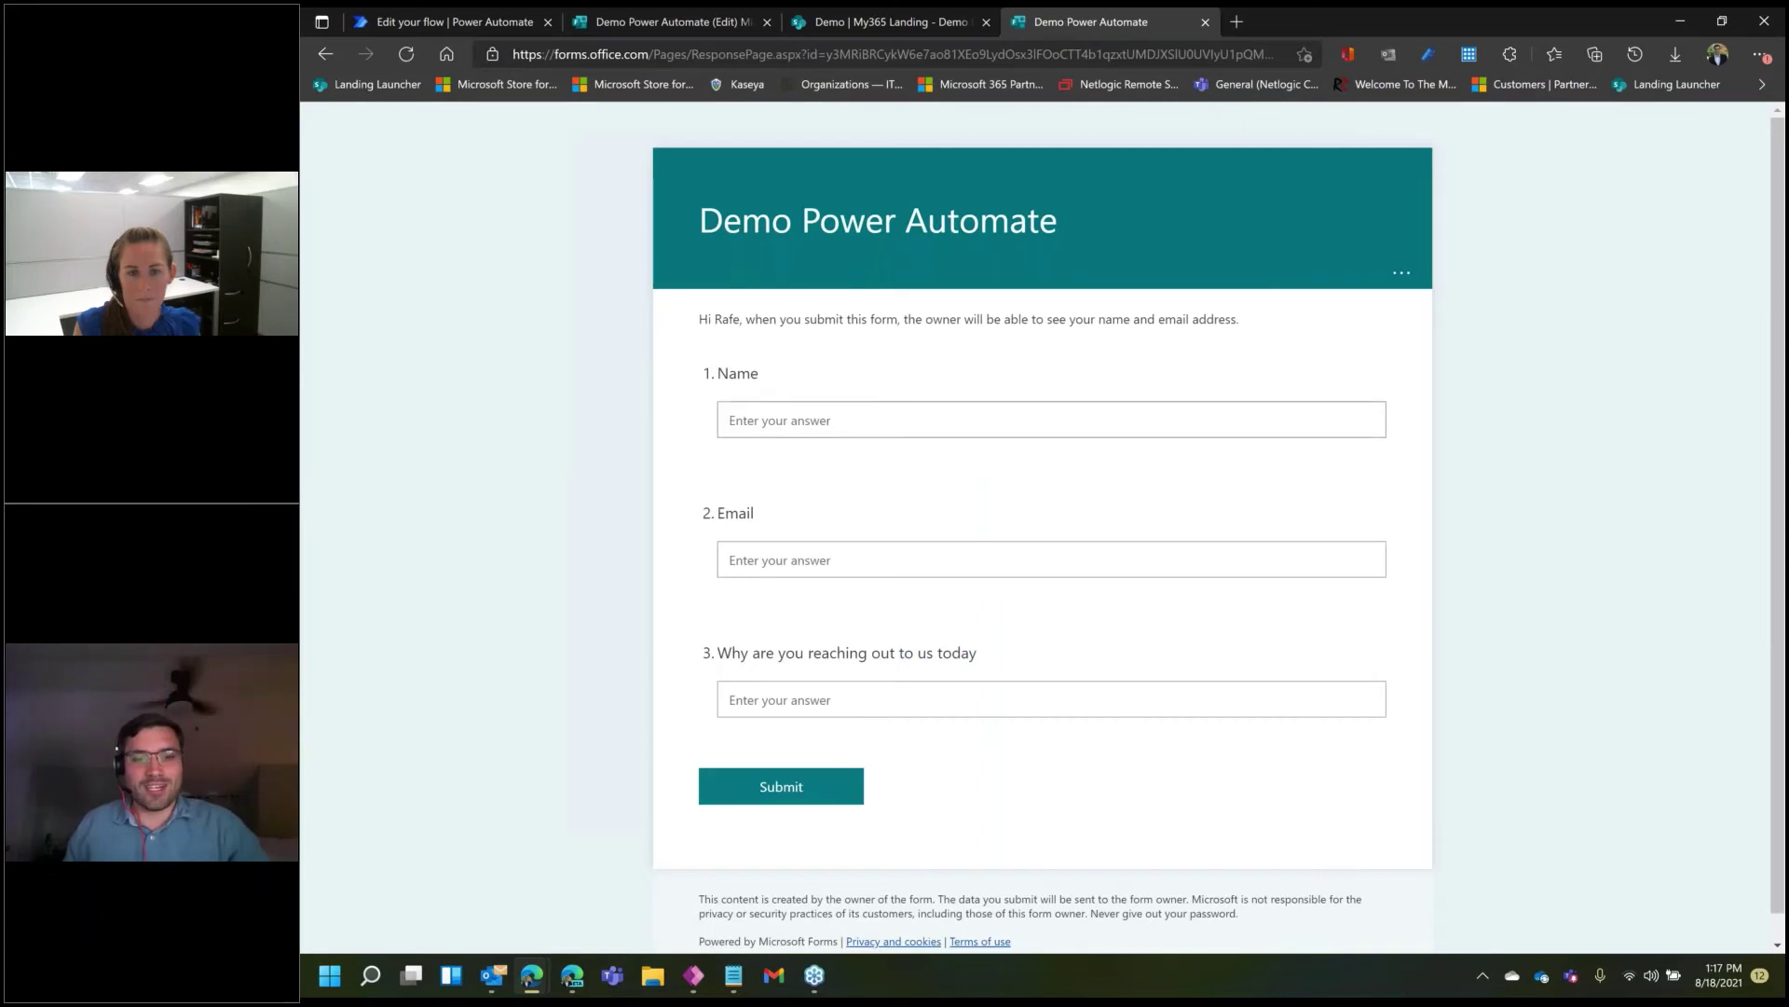
# - Enter a test name and e-mail, reason 'For an awesome power automate demo', and submit
pyautogui.click(746, 421)
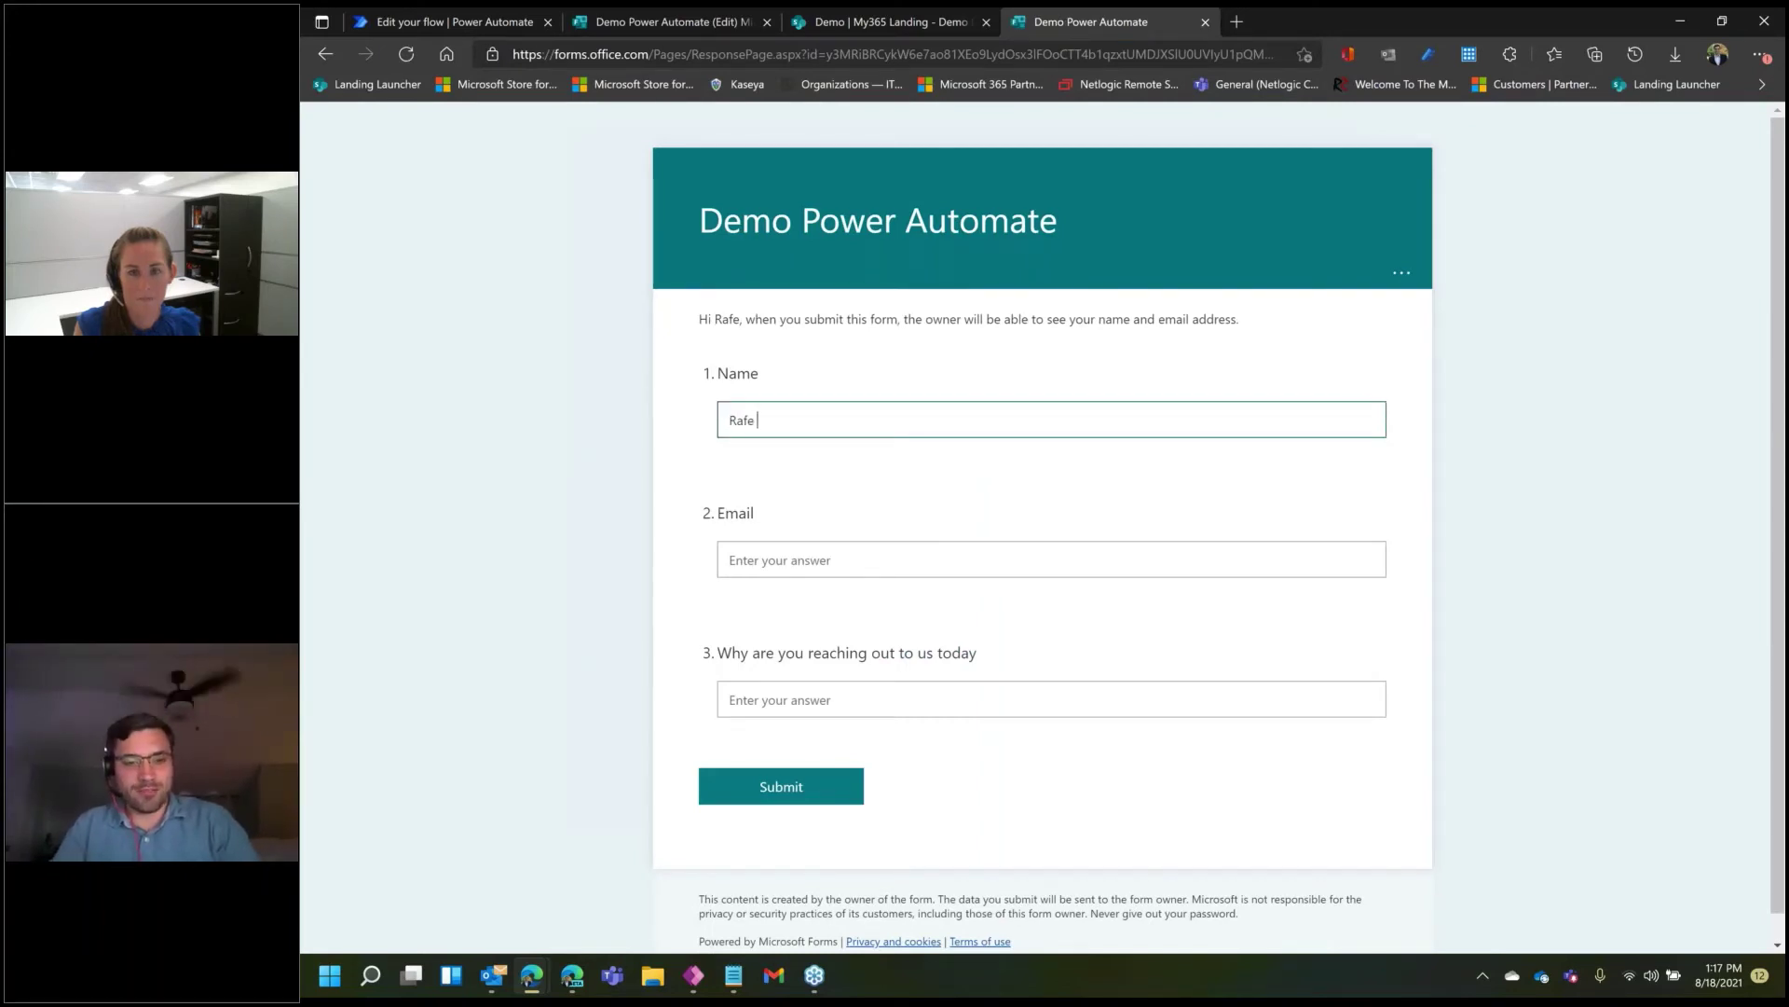
pyautogui.press('Tab')
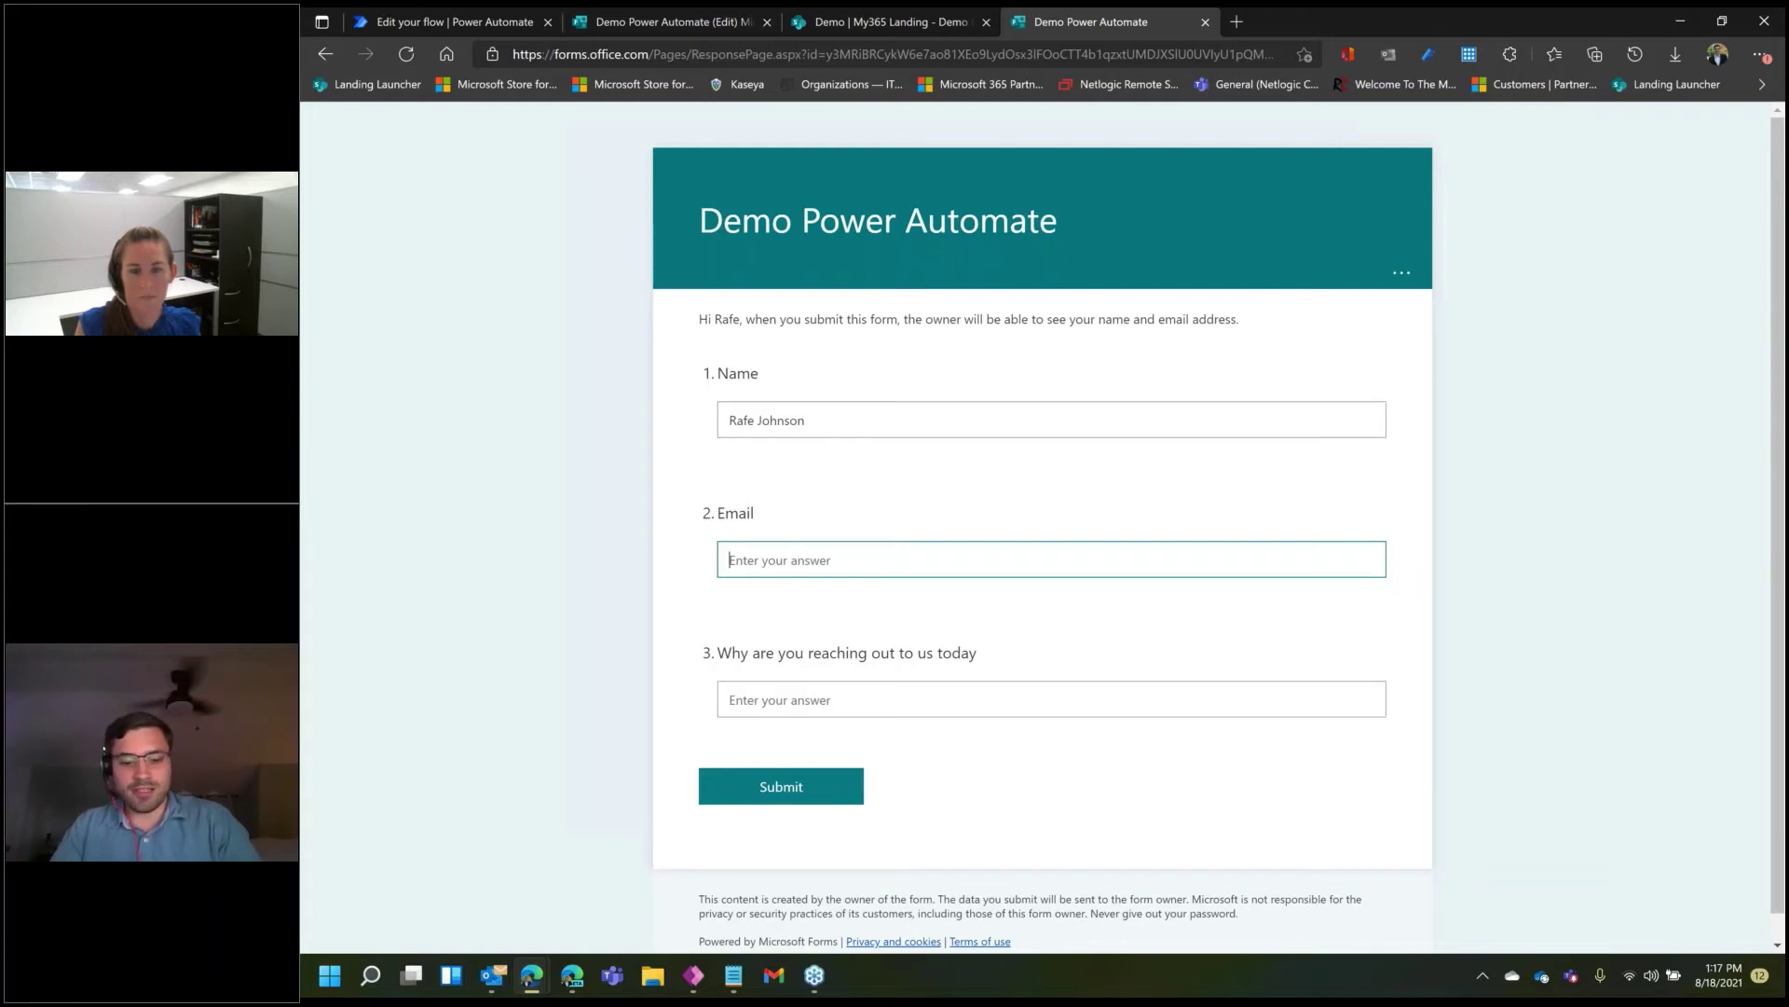
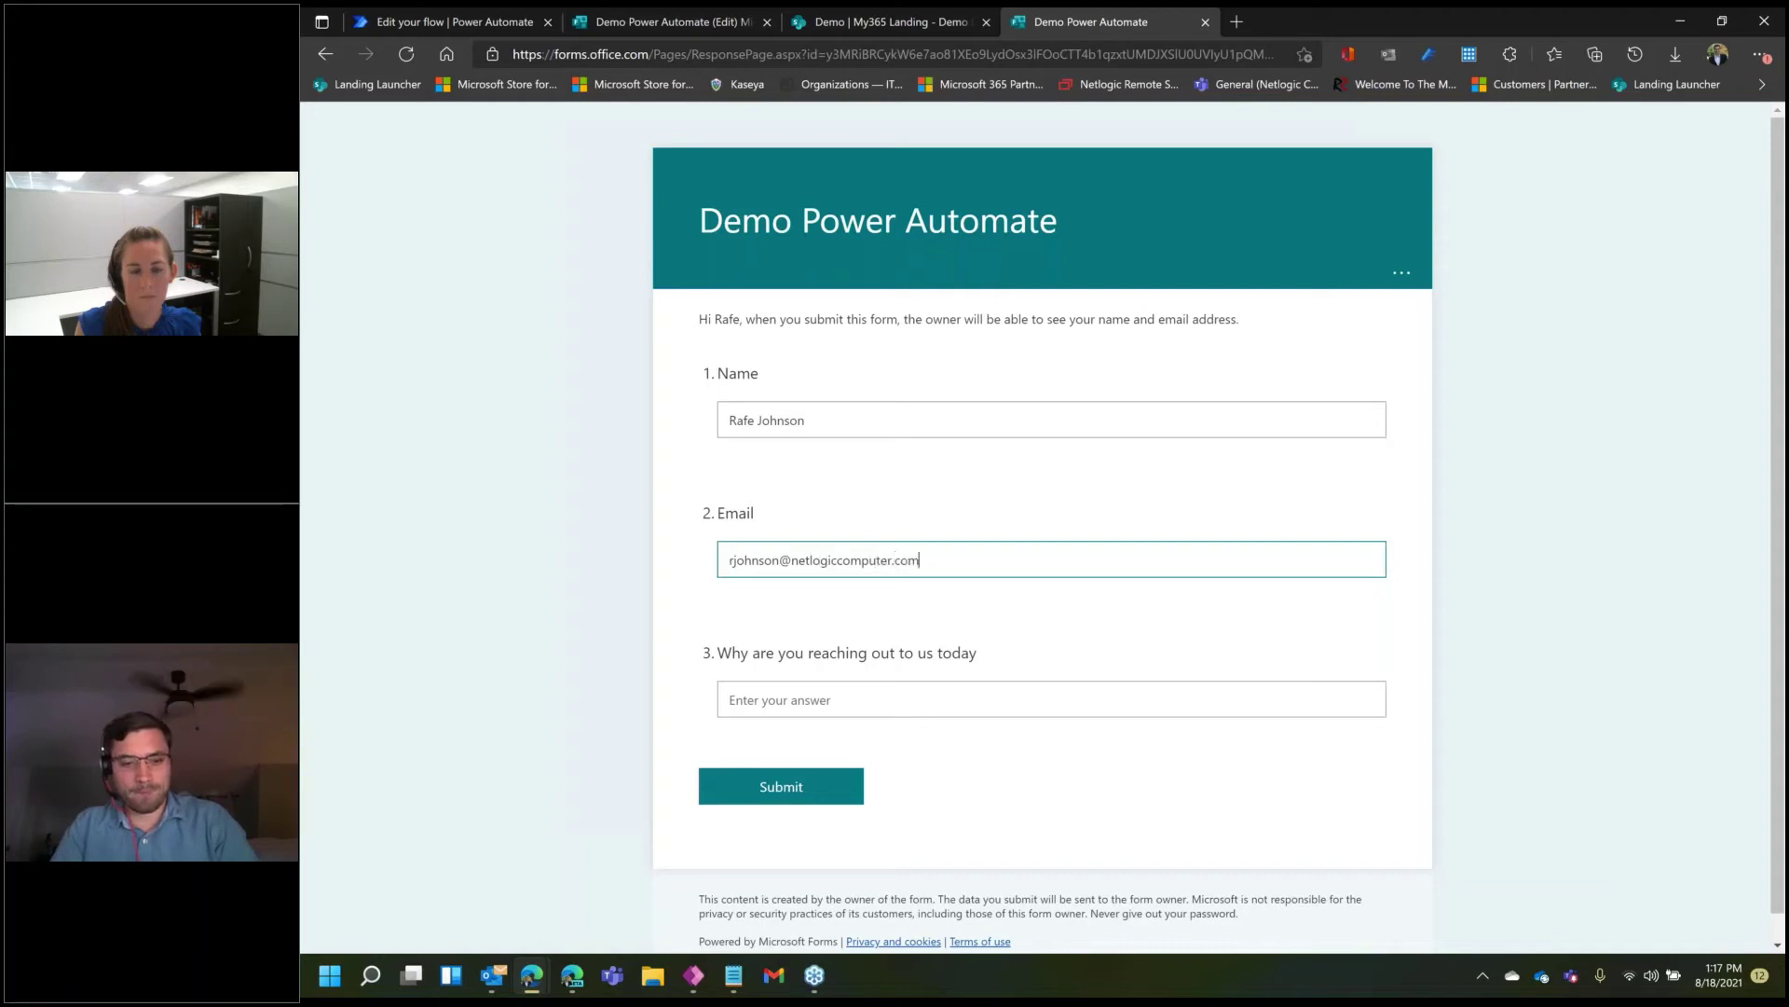
pyautogui.click(773, 699)
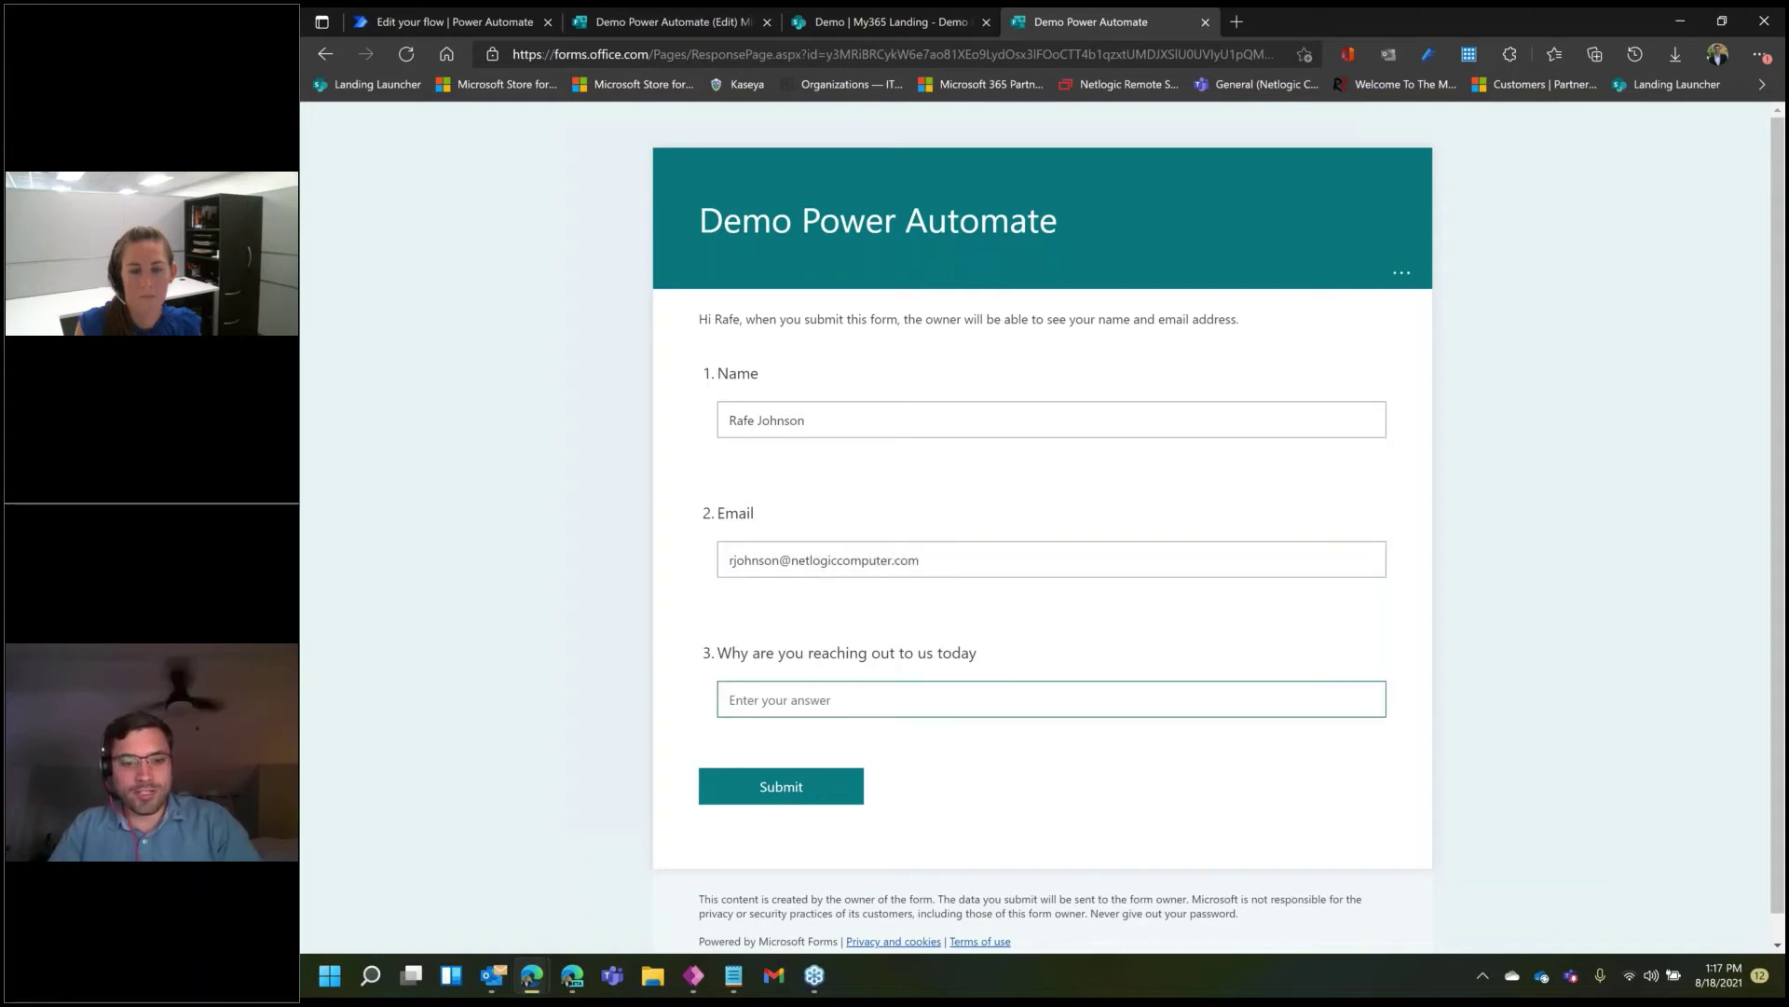
pyautogui.write('For an awesome po')
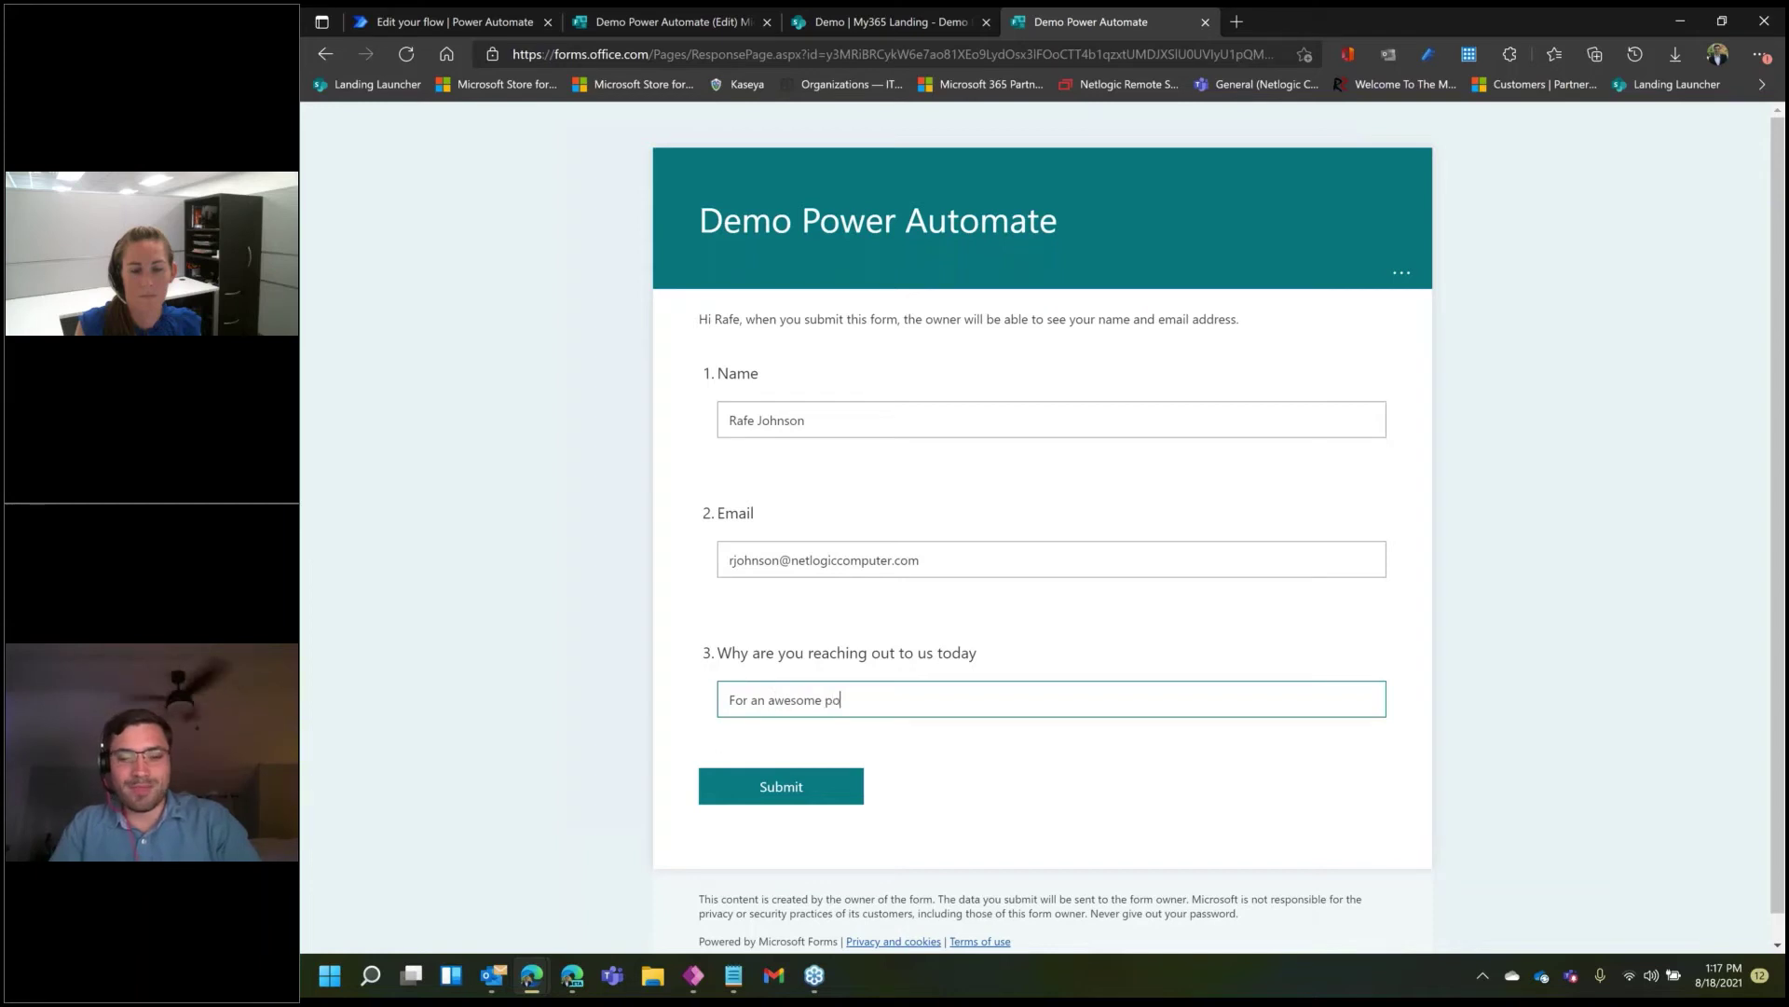
pyautogui.write('wer automate d')
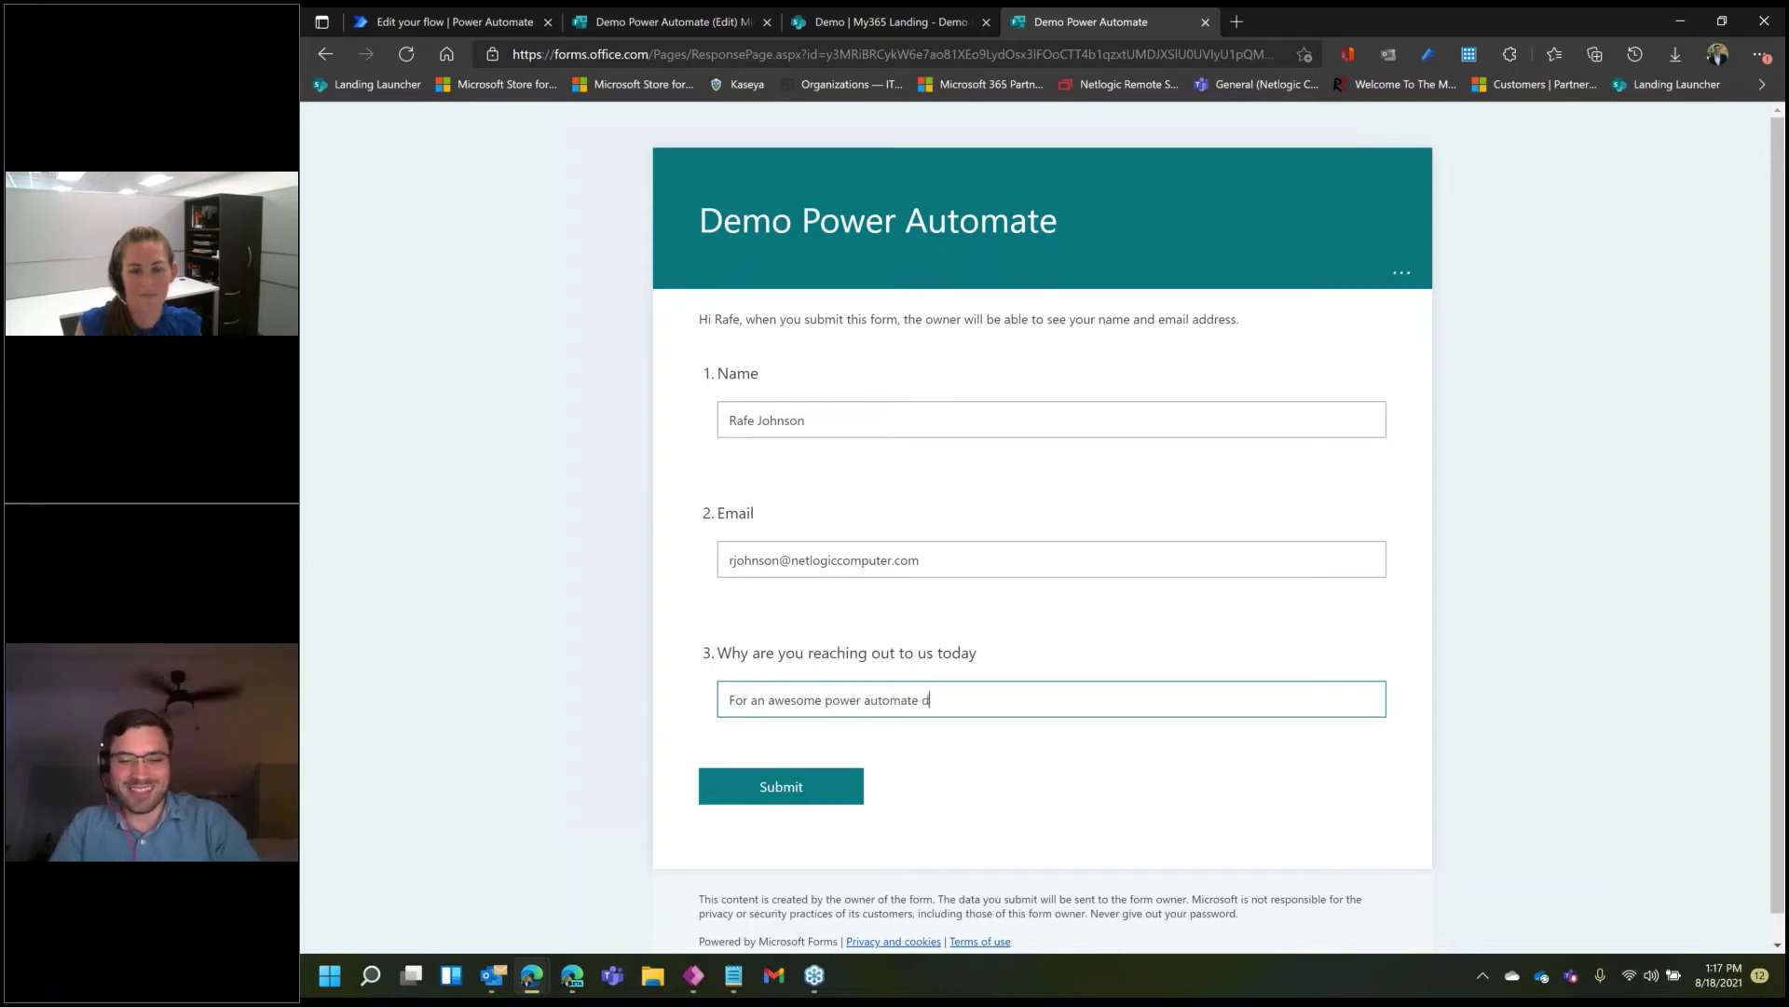
pyautogui.write('emo')
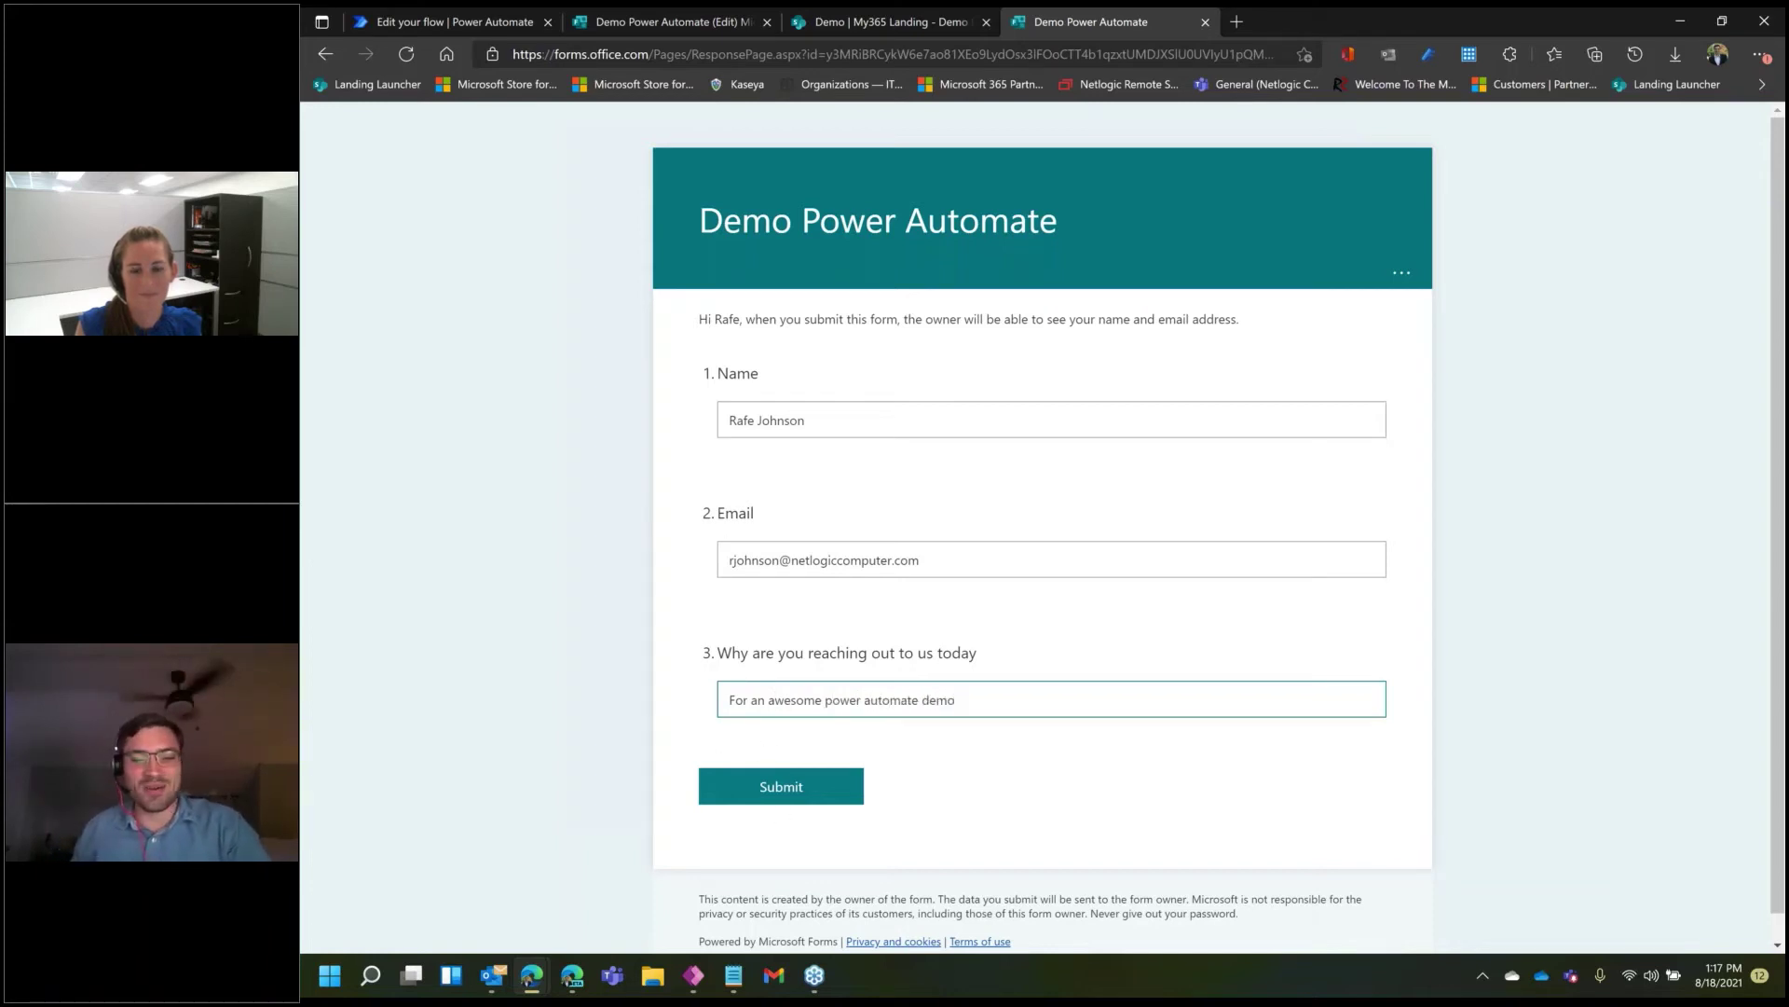
pyautogui.click(792, 788)
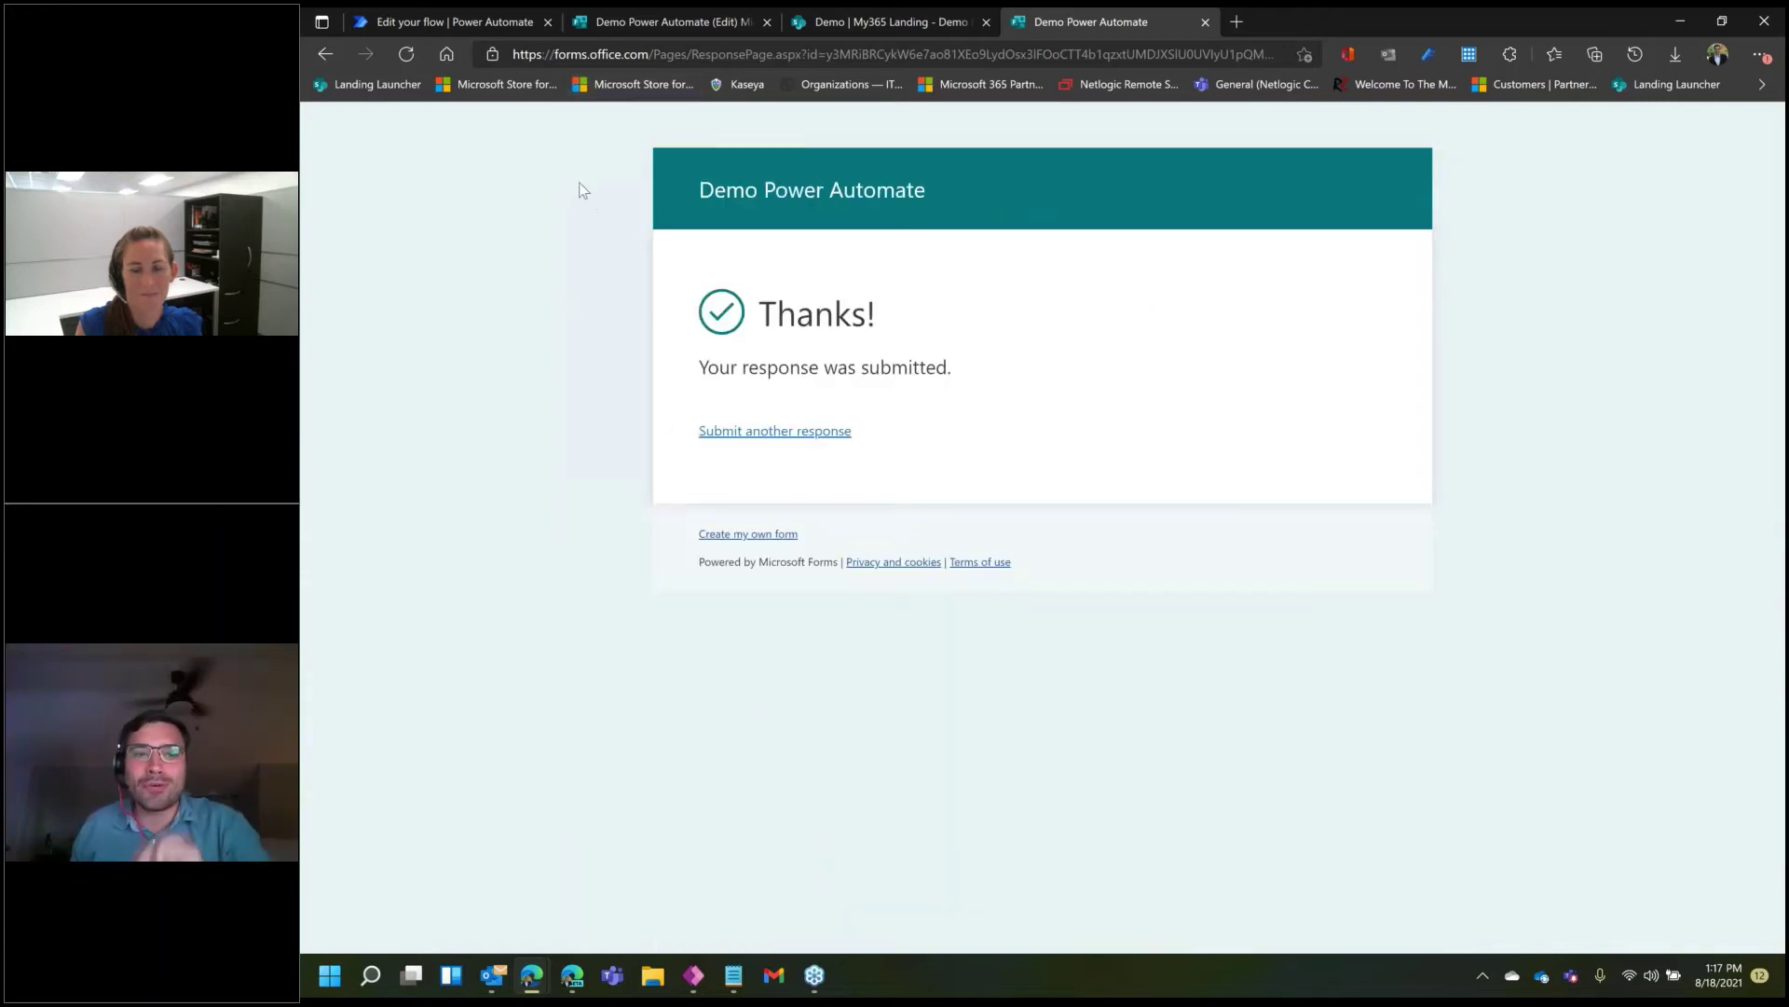
# - Check the flow's run history on its details page, then open the SharePoint list to see the new item
pyautogui.click(494, 18)
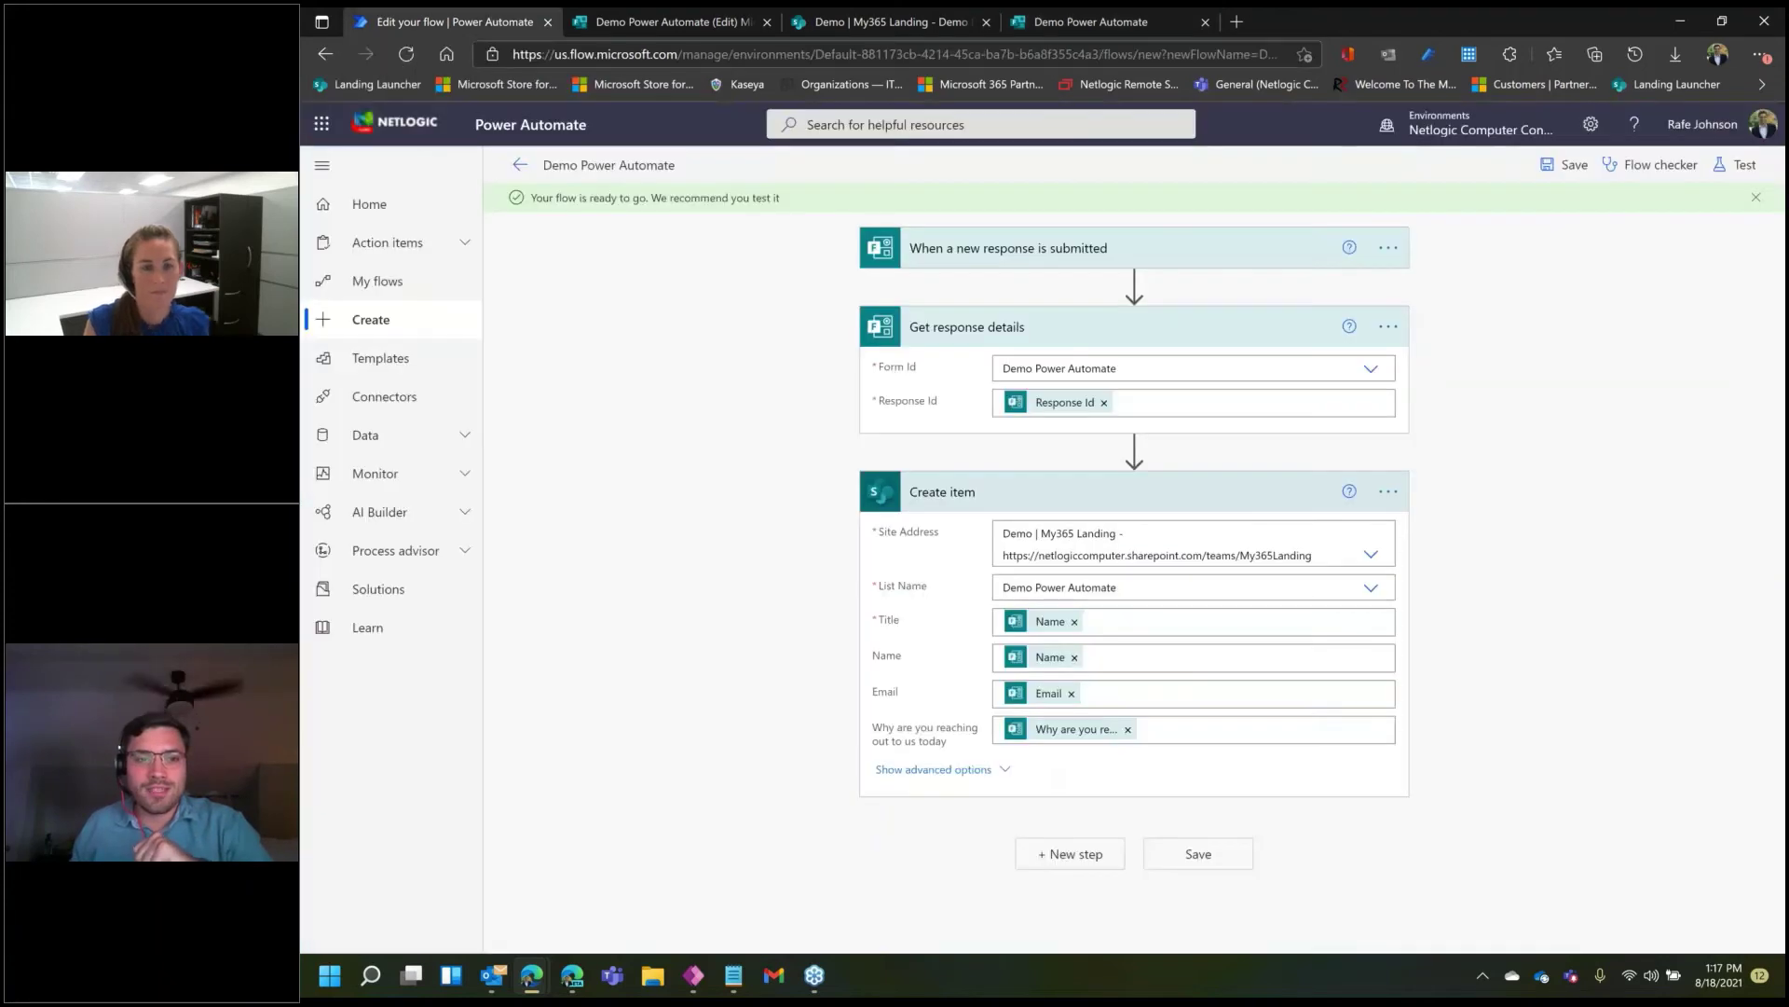
pyautogui.click(520, 165)
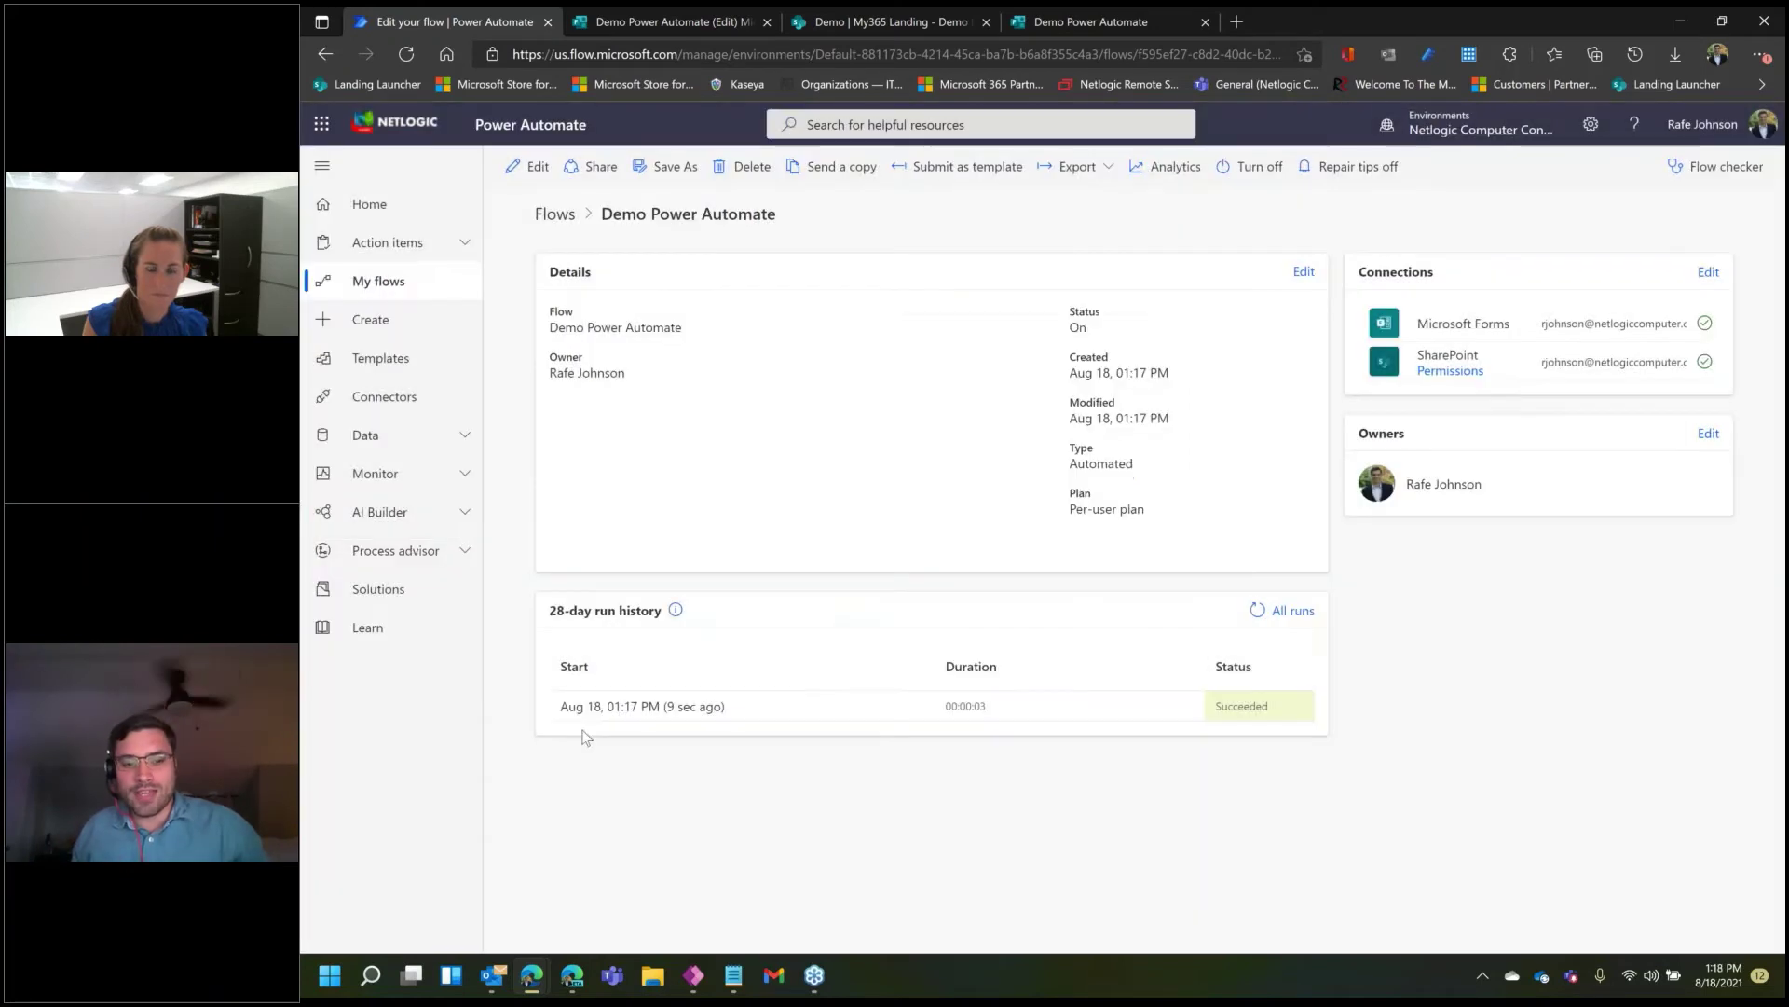
pyautogui.click(1170, 342)
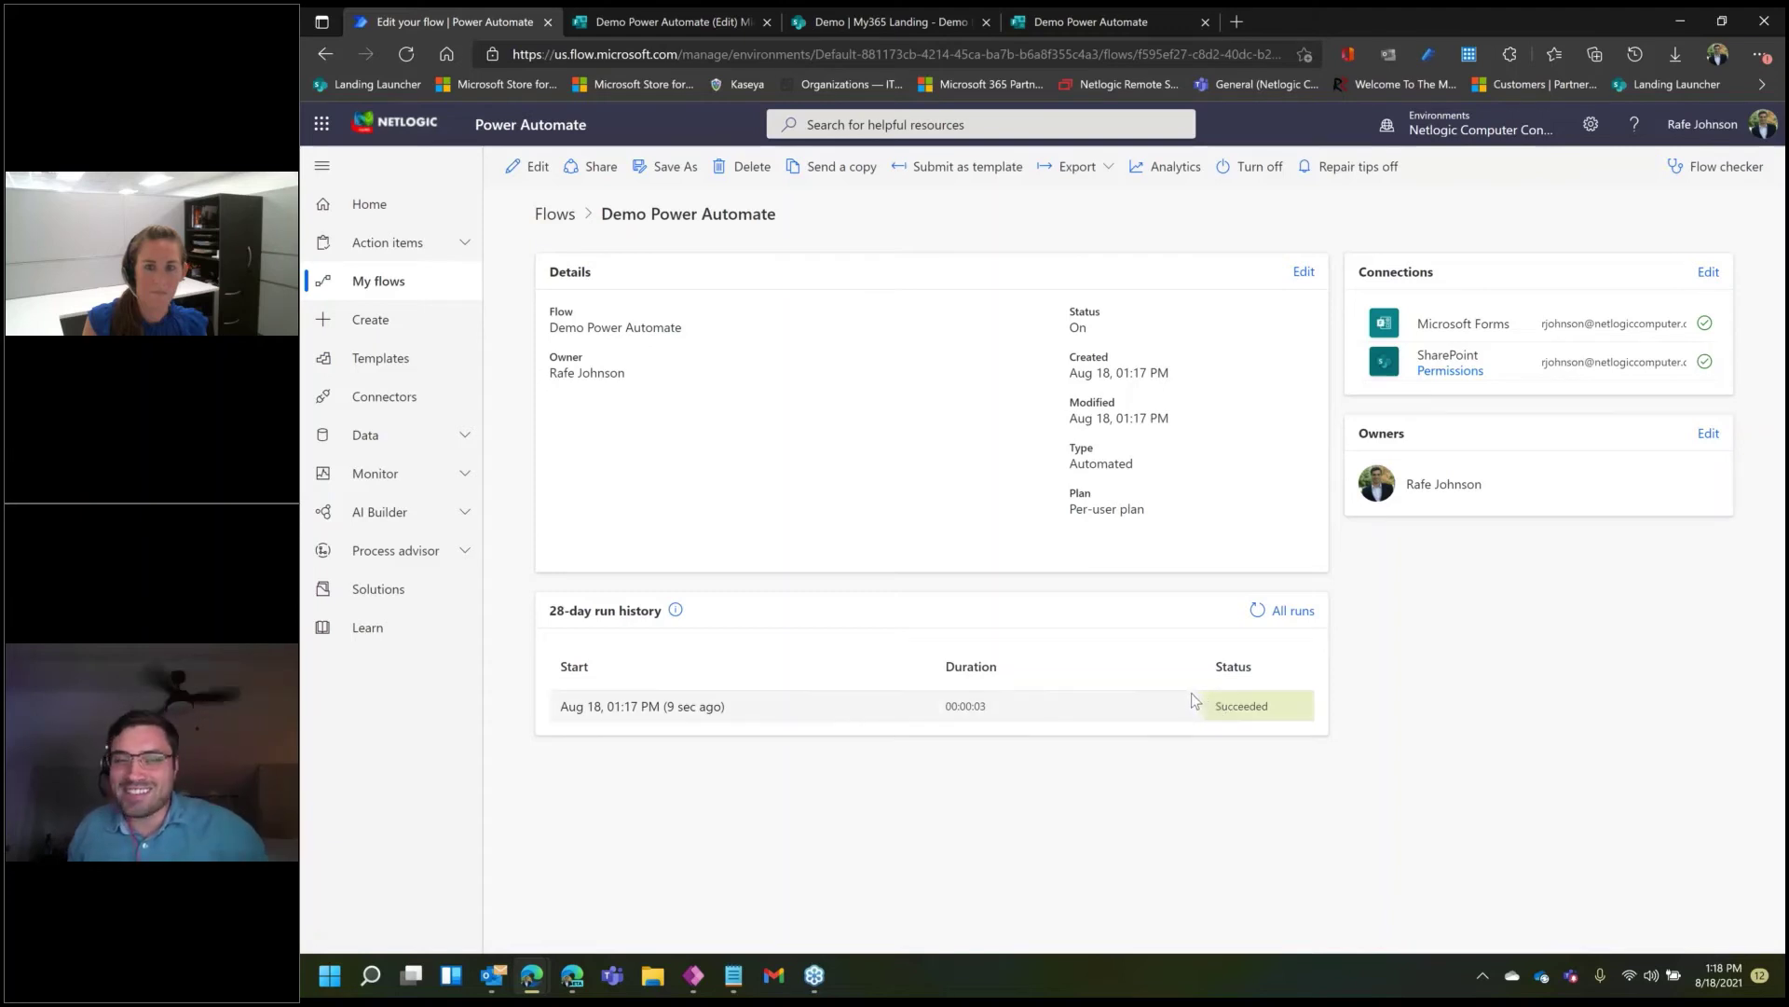
pyautogui.click(880, 15)
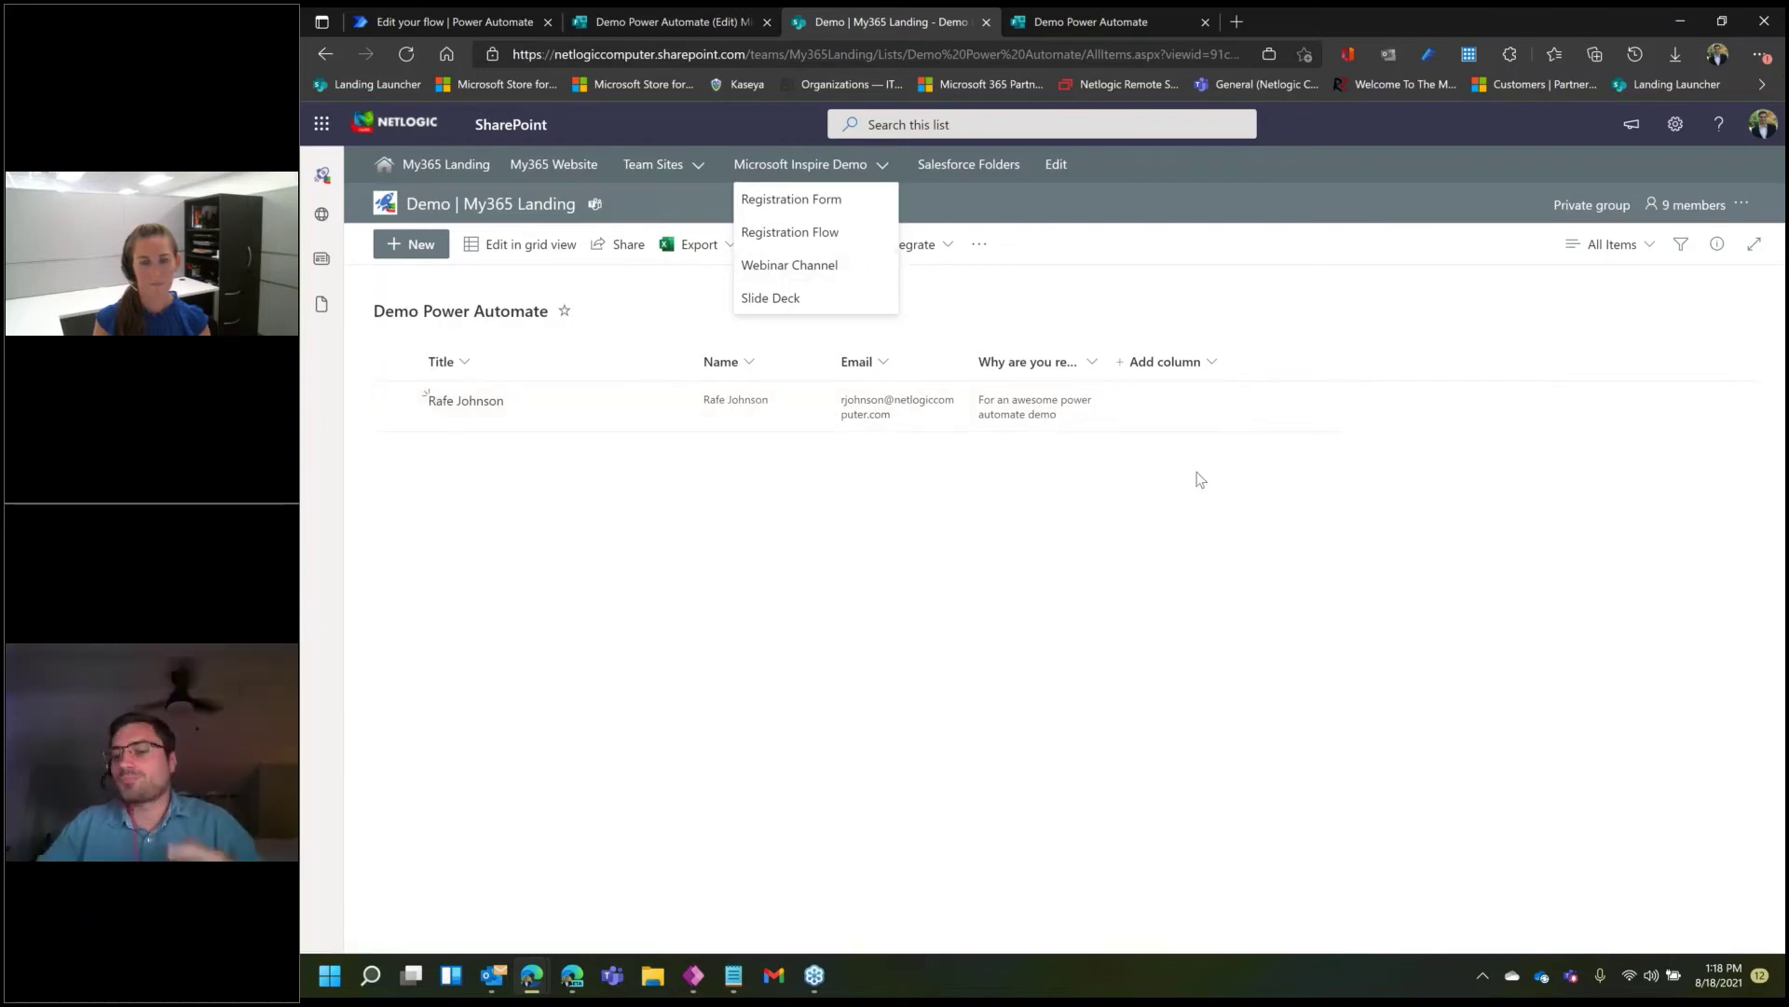
# - Add a 'Reviewed' choice column with the options Pending, In Progress and Reviewed
pyautogui.click(1185, 363)
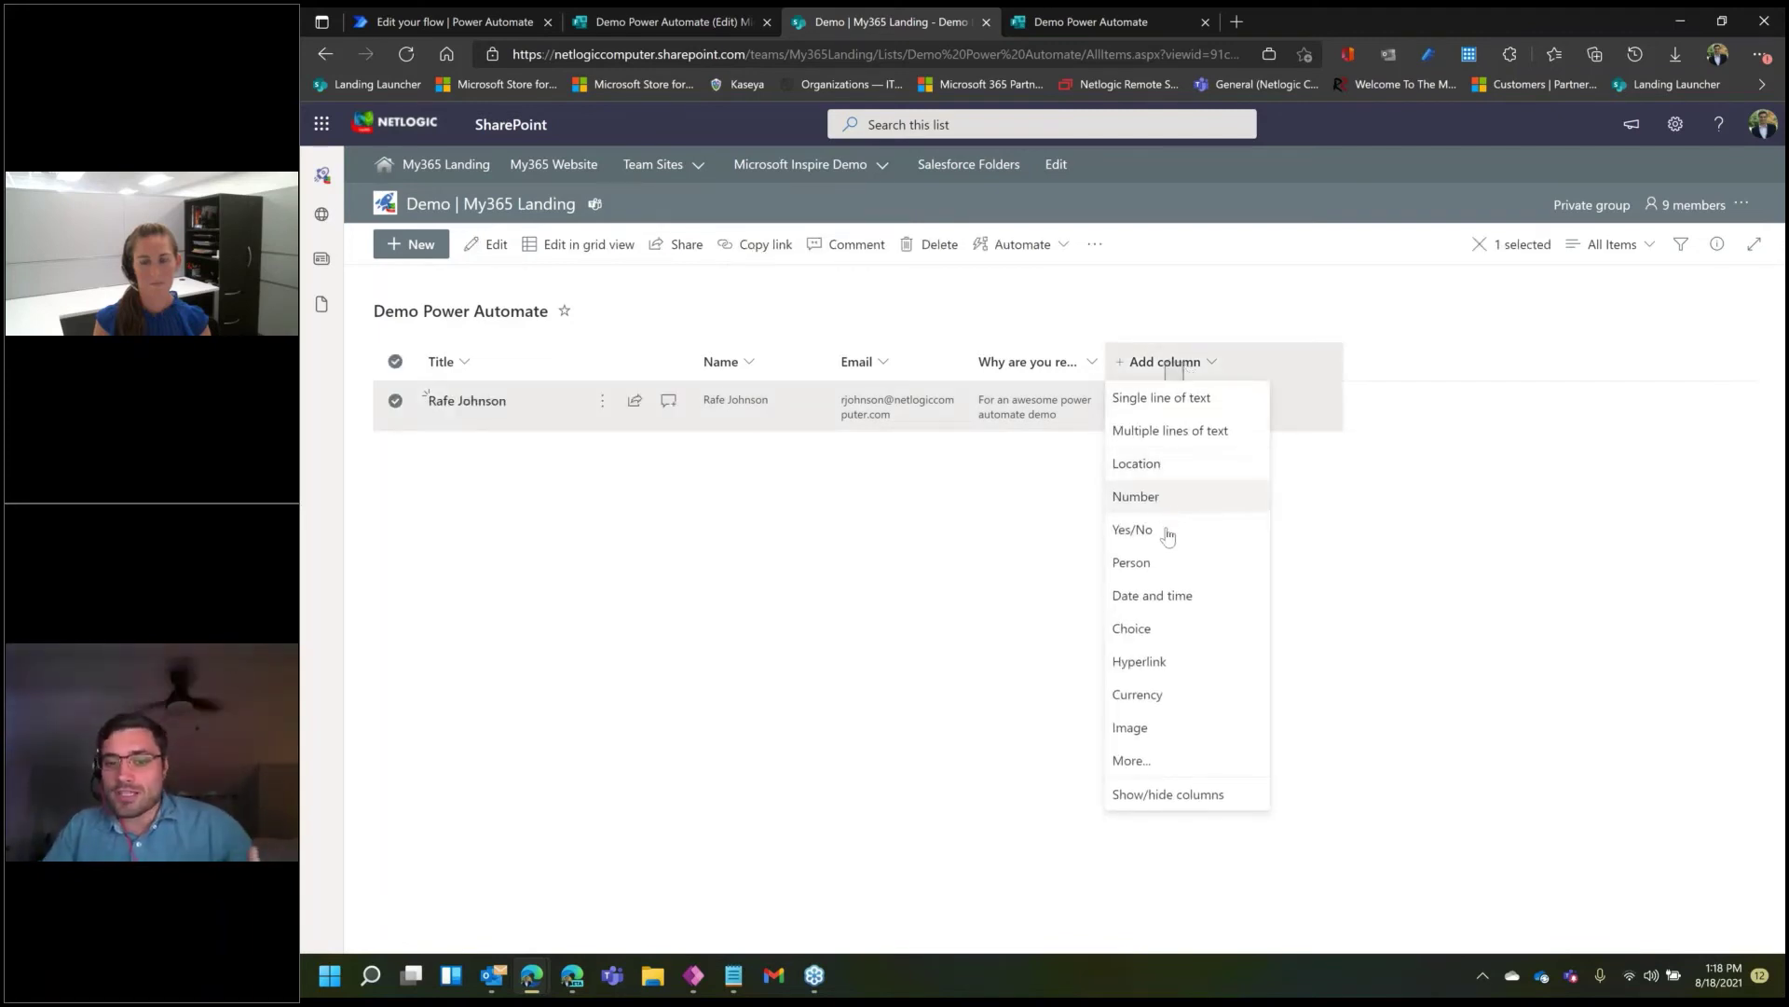
pyautogui.click(1168, 630)
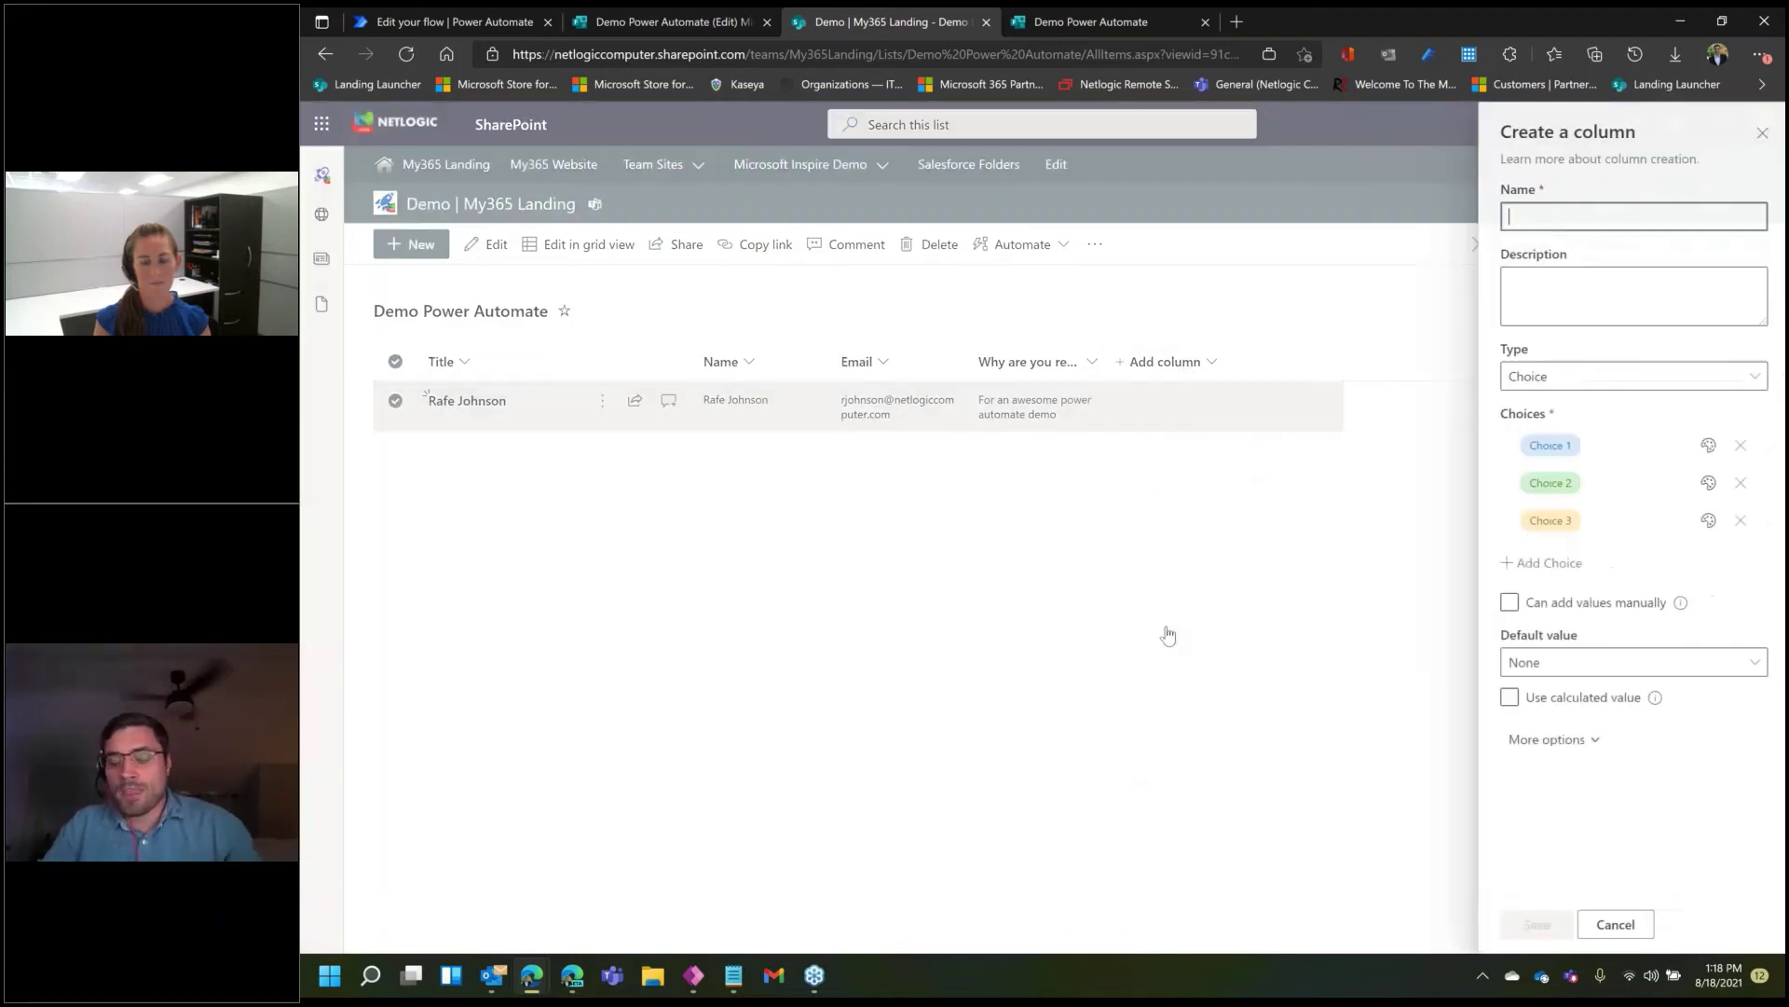
pyautogui.write('Revi')
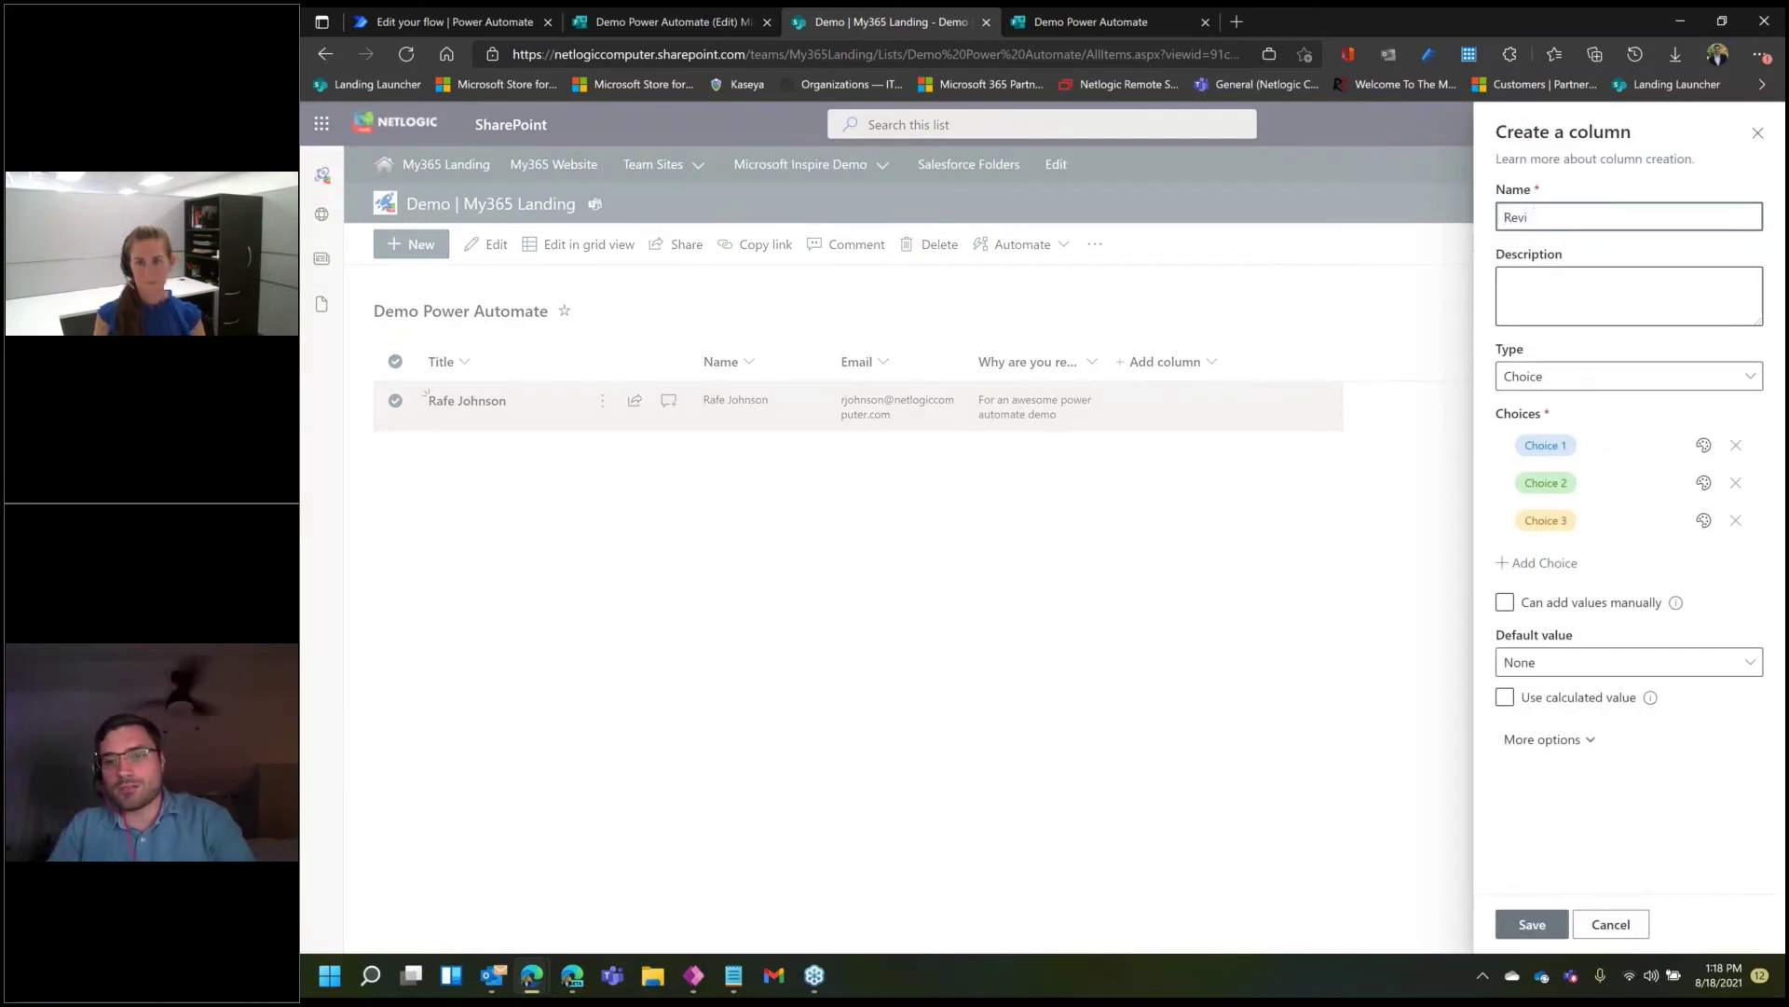
pyautogui.write('ewed')
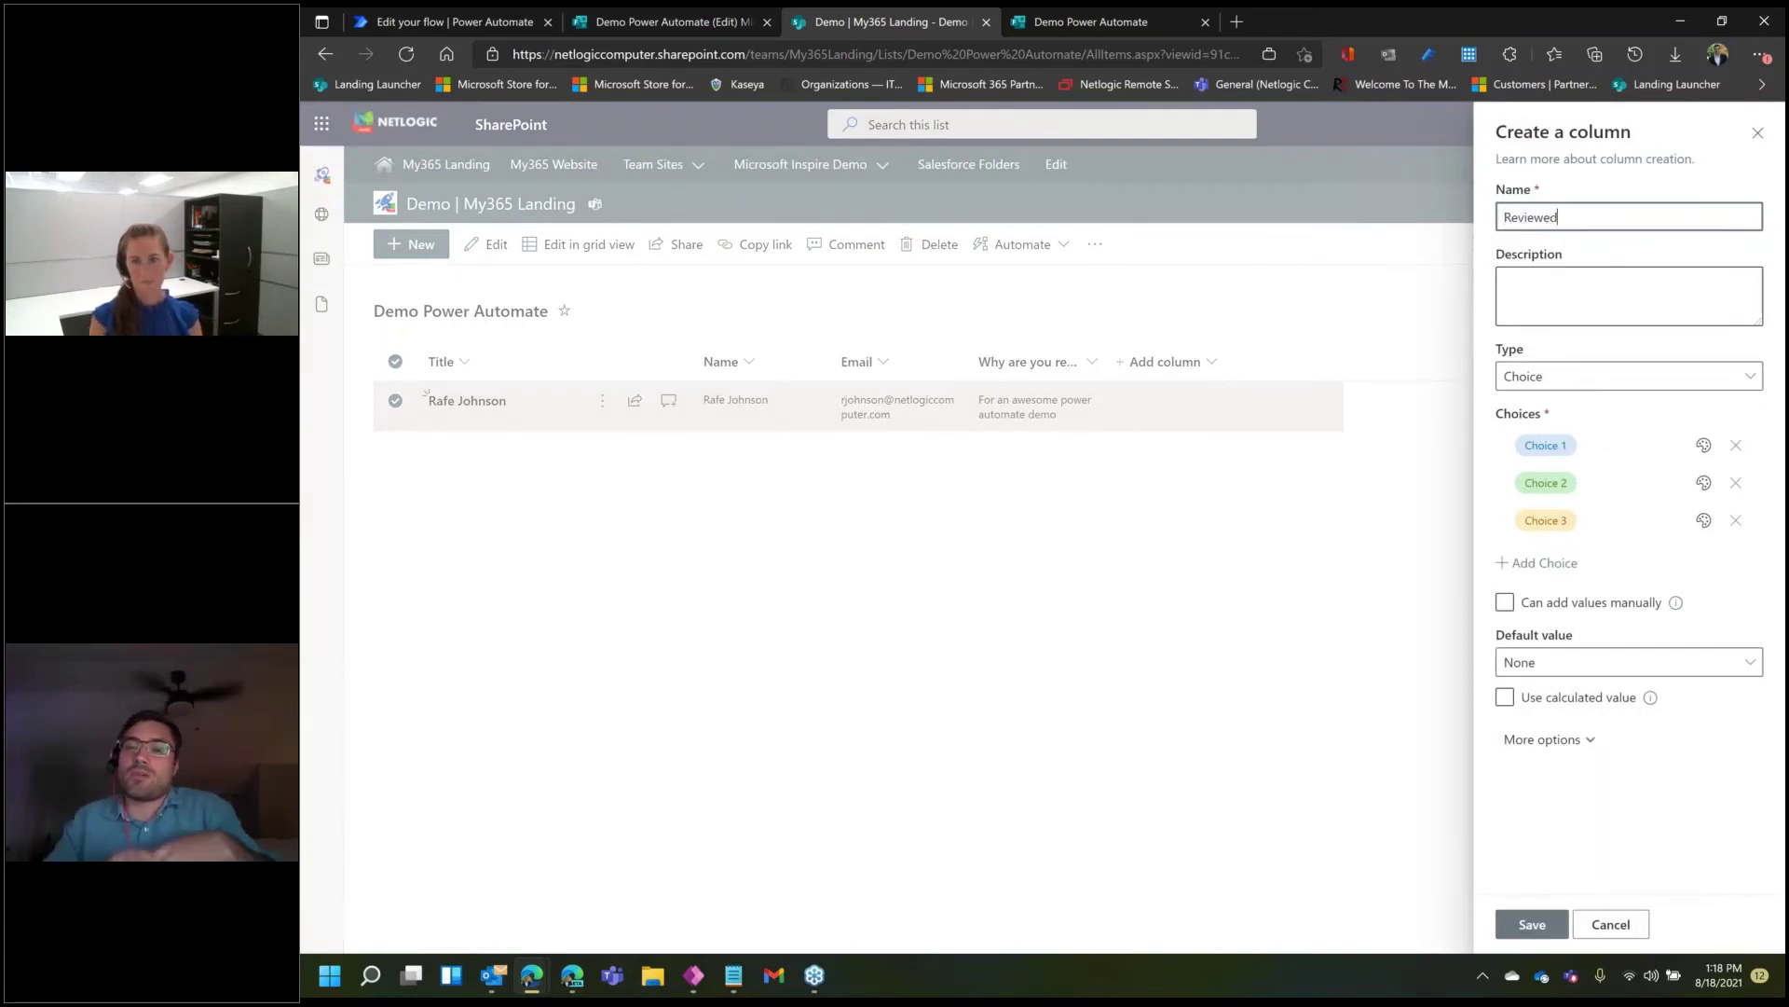
pyautogui.click(1565, 447)
pyautogui.write('Pending')
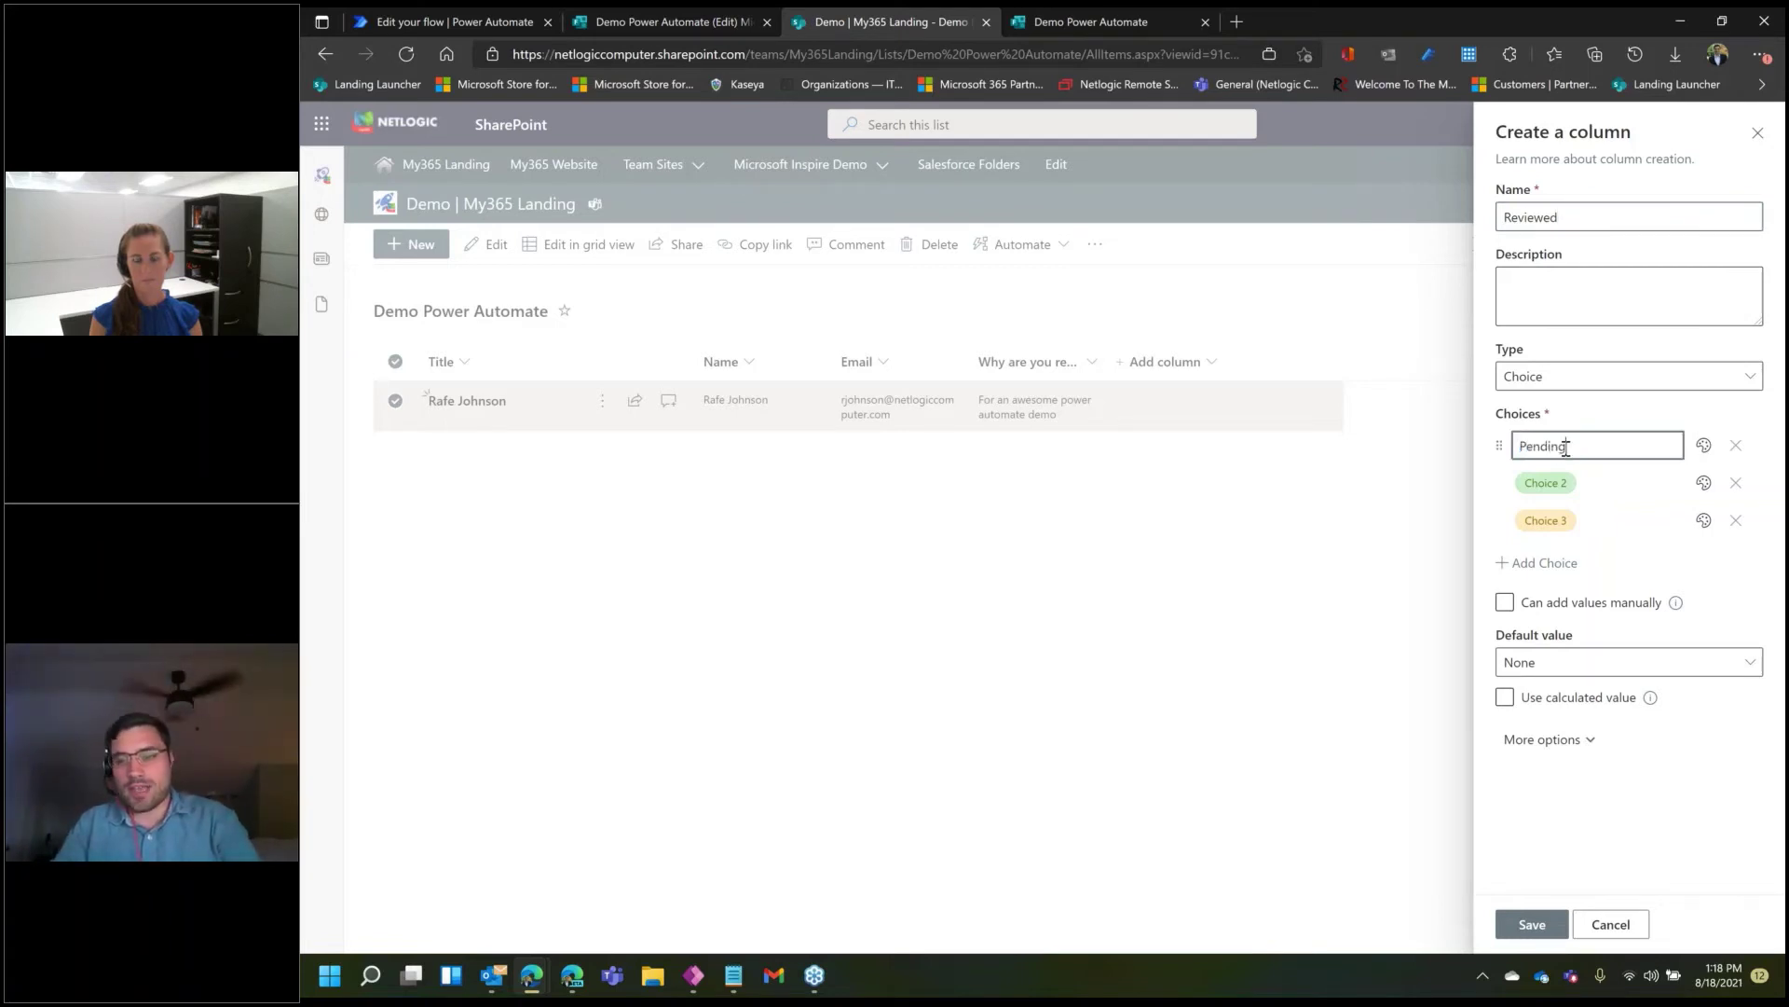
pyautogui.click(1562, 475)
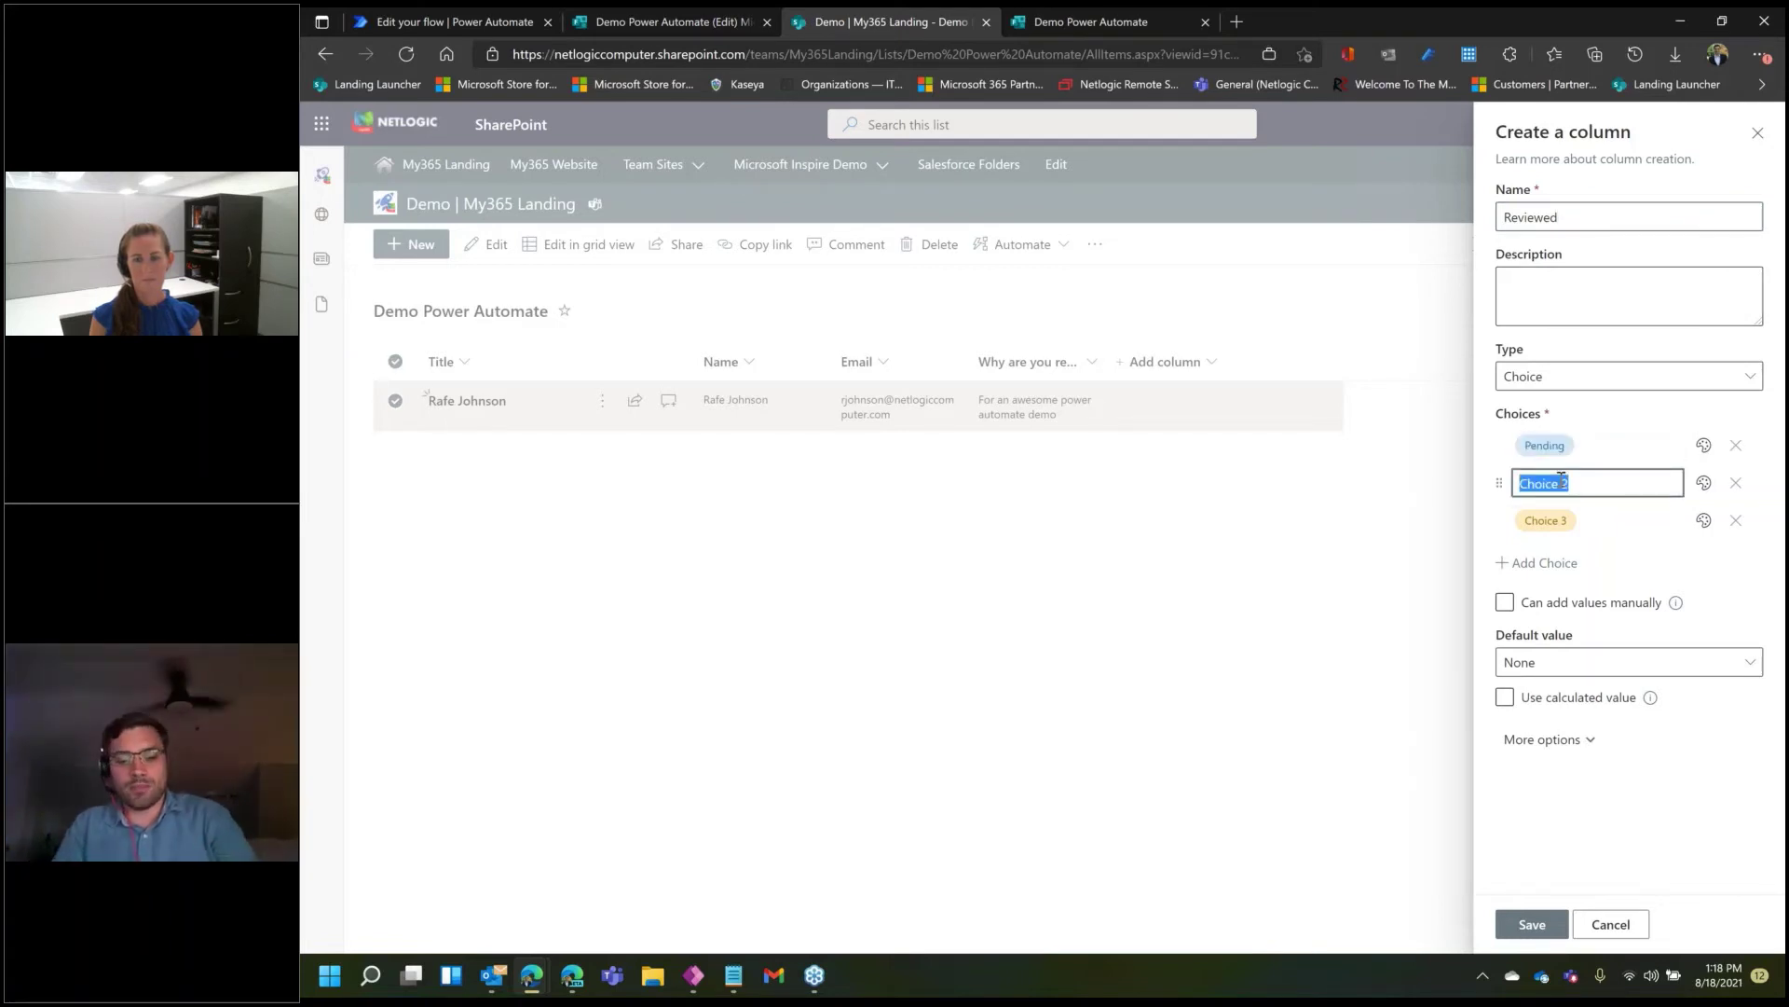
pyautogui.write('In Progress')
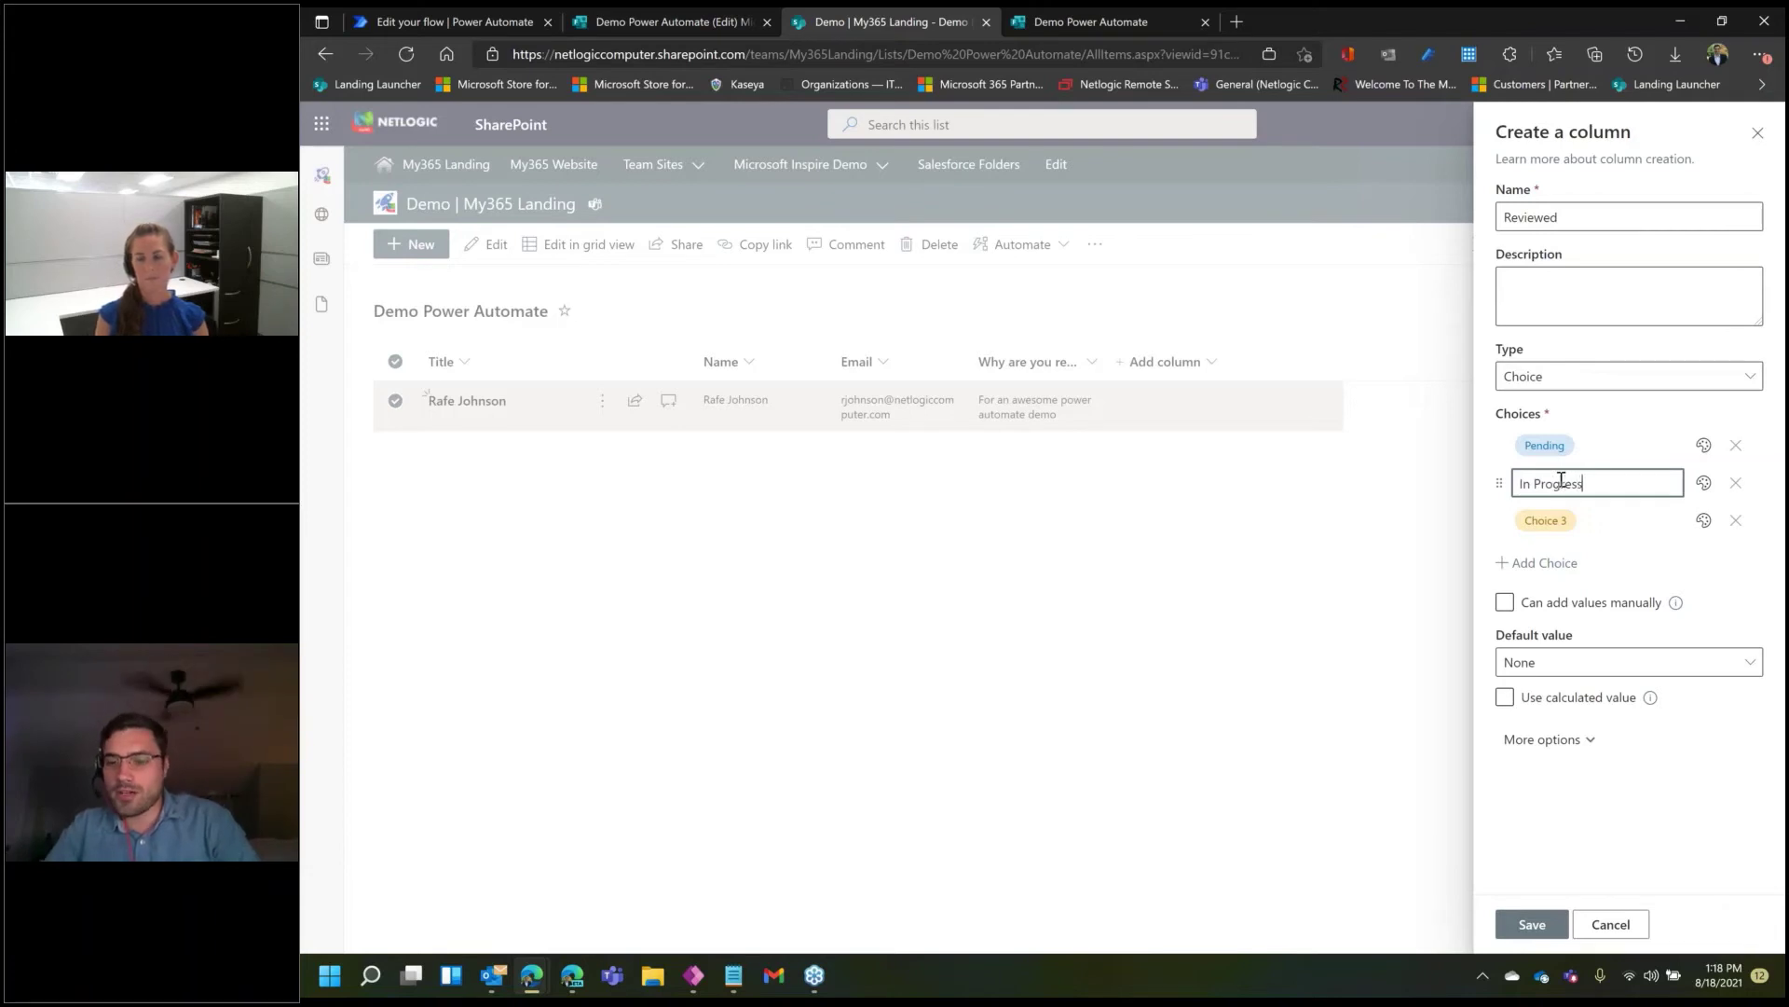
pyautogui.click(1555, 520)
pyautogui.write('Reviewed')
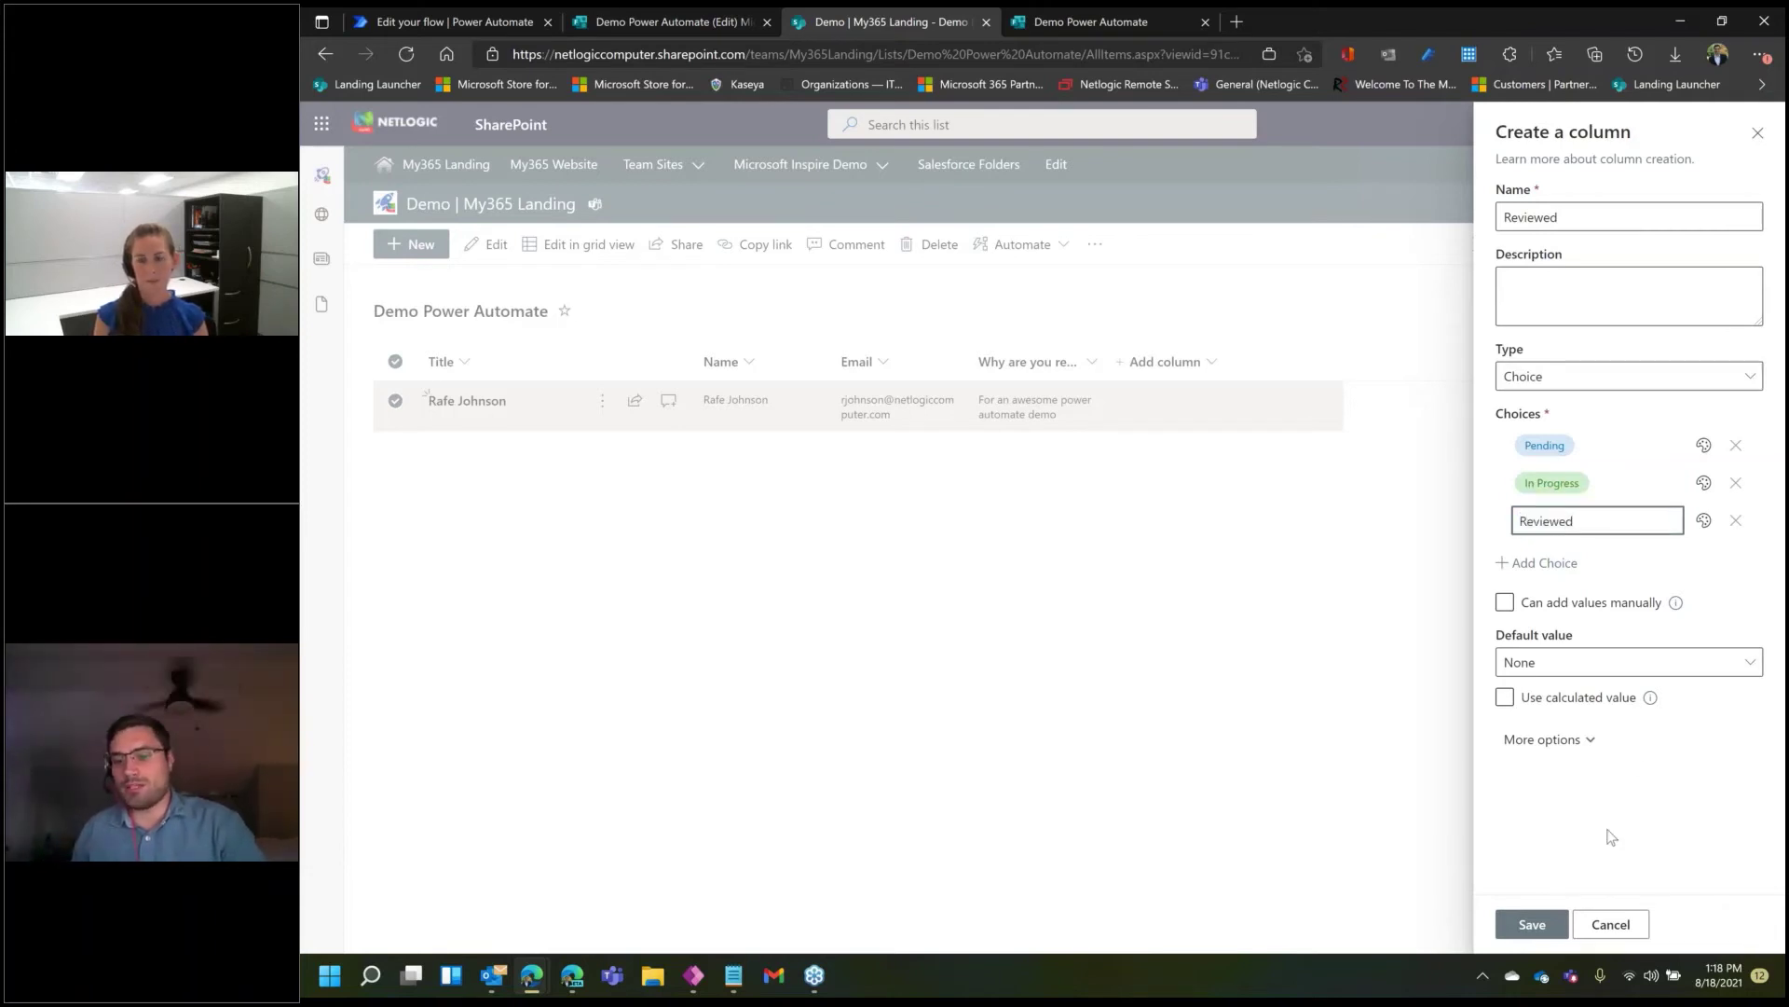
pyautogui.click(1612, 858)
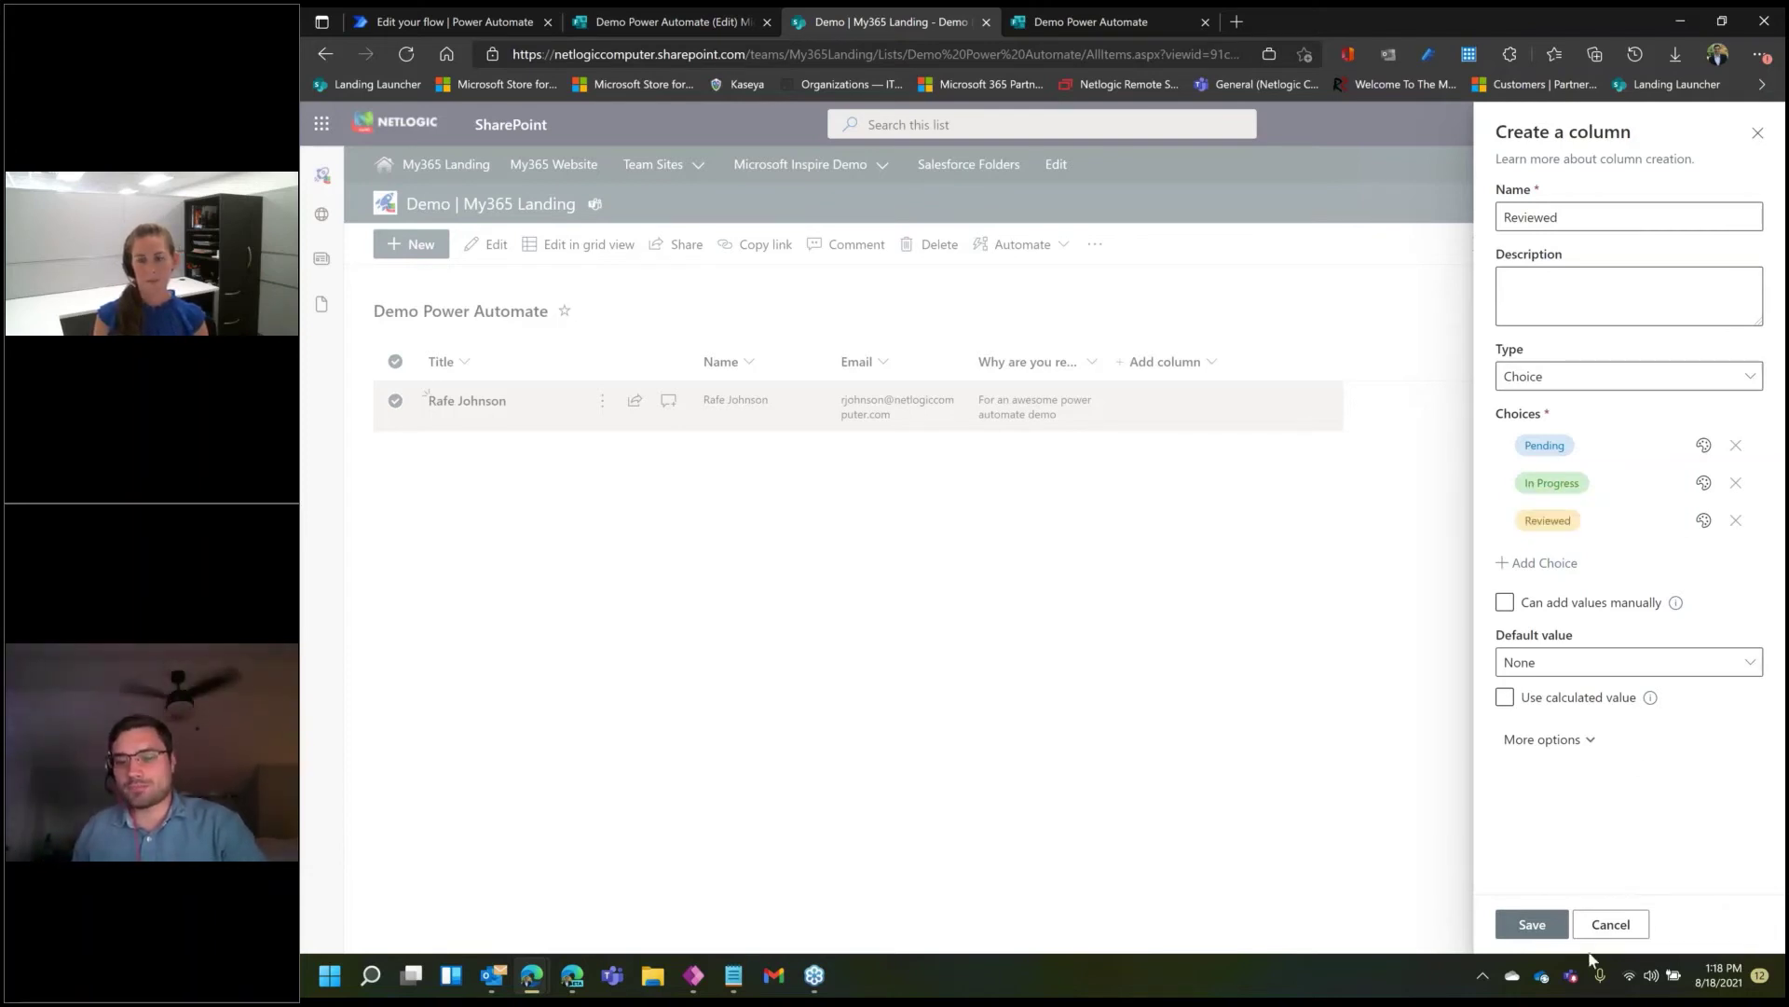
pyautogui.click(1543, 930)
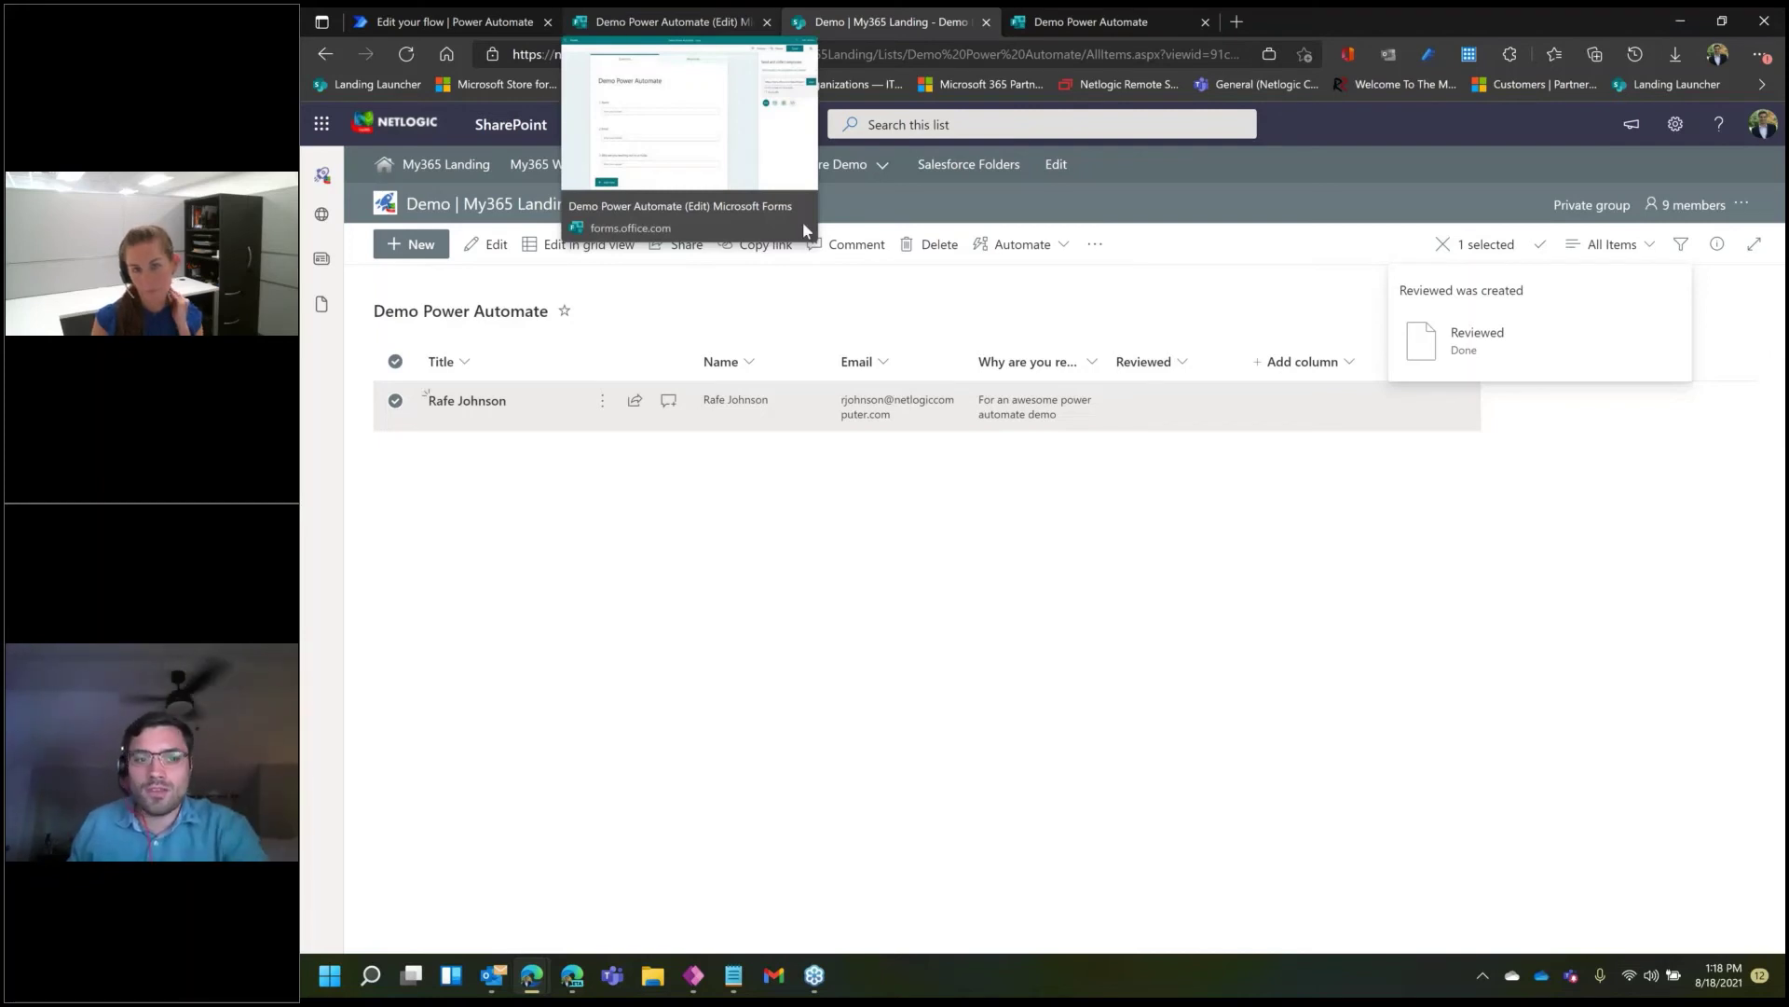
# - Switch the list to grid view and open the test item's empty Reviewed choice cell
pyautogui.click(541, 248)
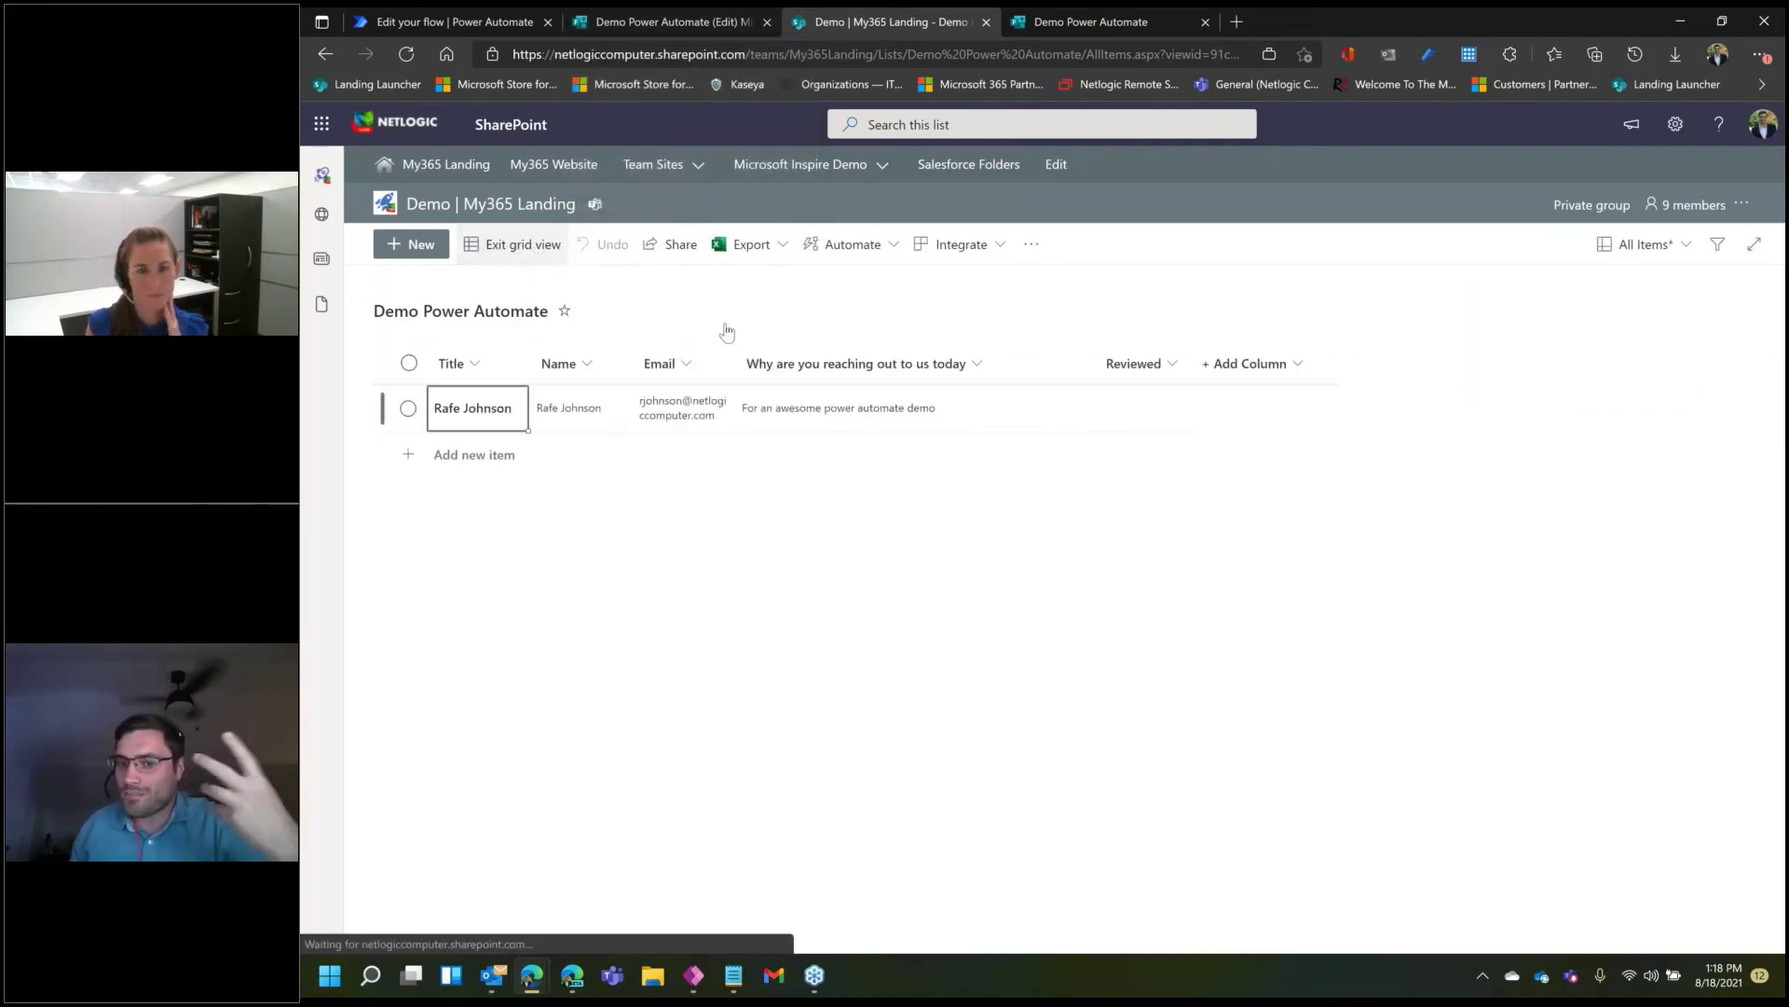
pyautogui.click(1156, 414)
pyautogui.click(1152, 410)
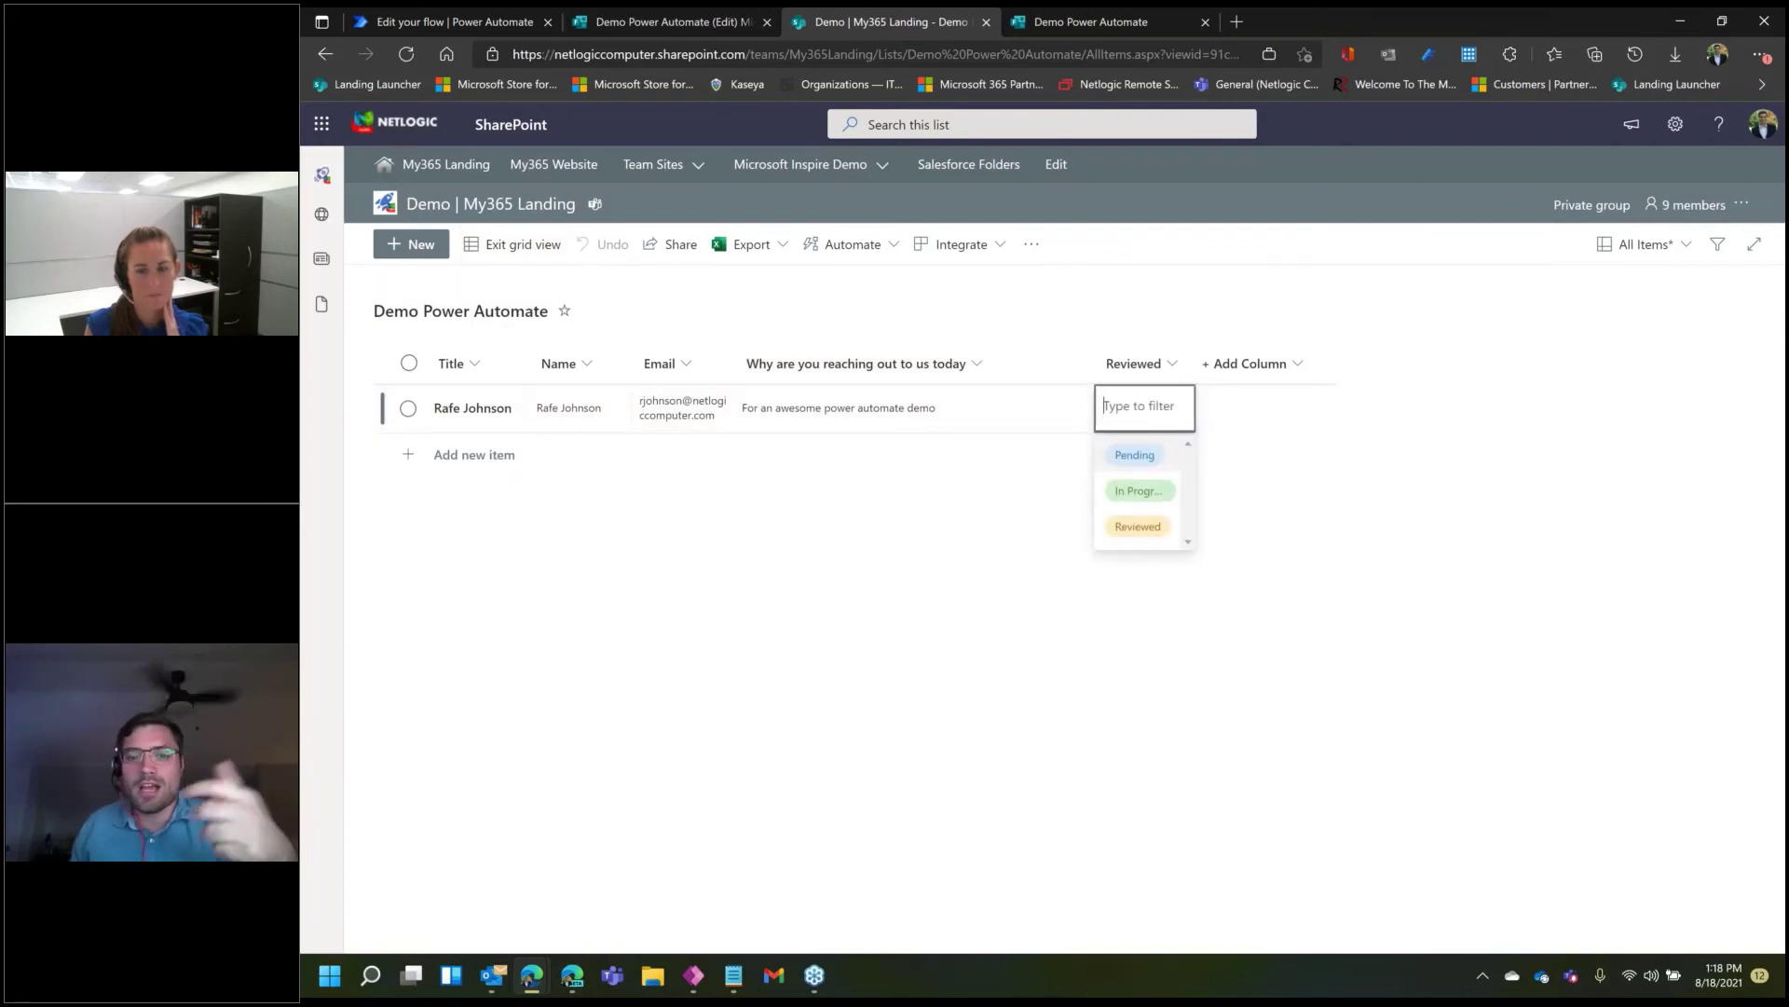
# - Mark the test item as Reviewed in SharePoint and return to the flow's Power Automate tab
pyautogui.click(1139, 527)
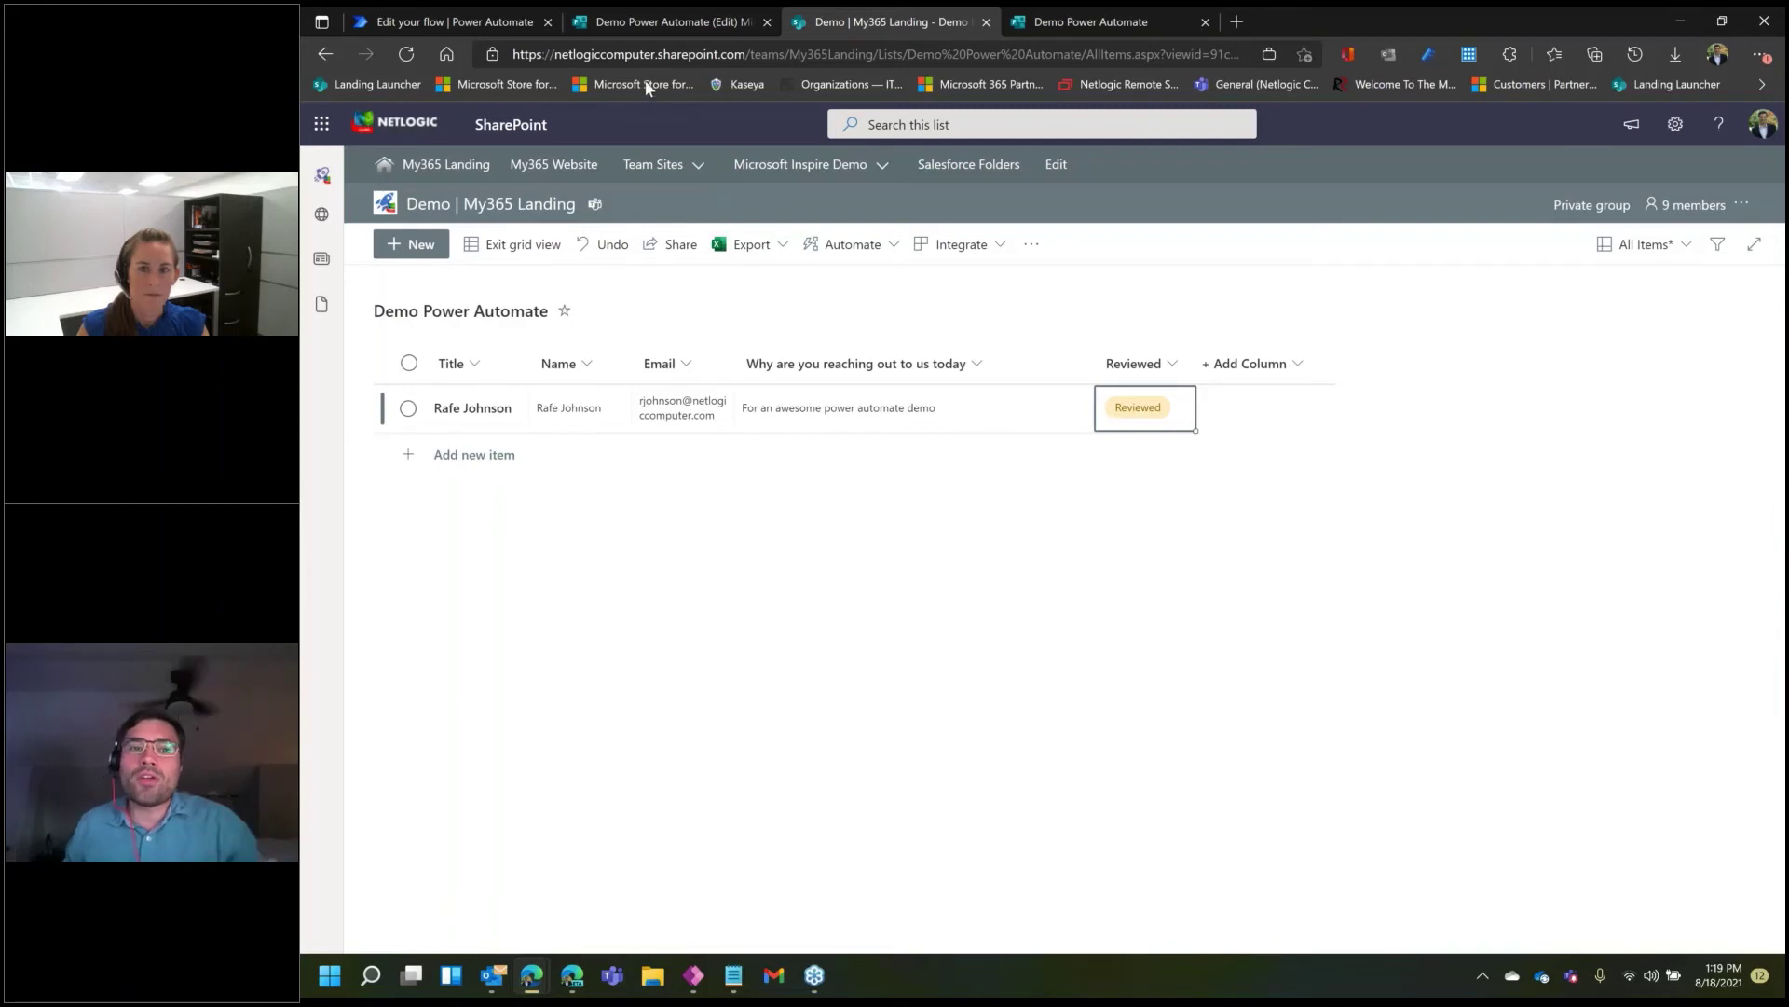
pyautogui.click(462, 14)
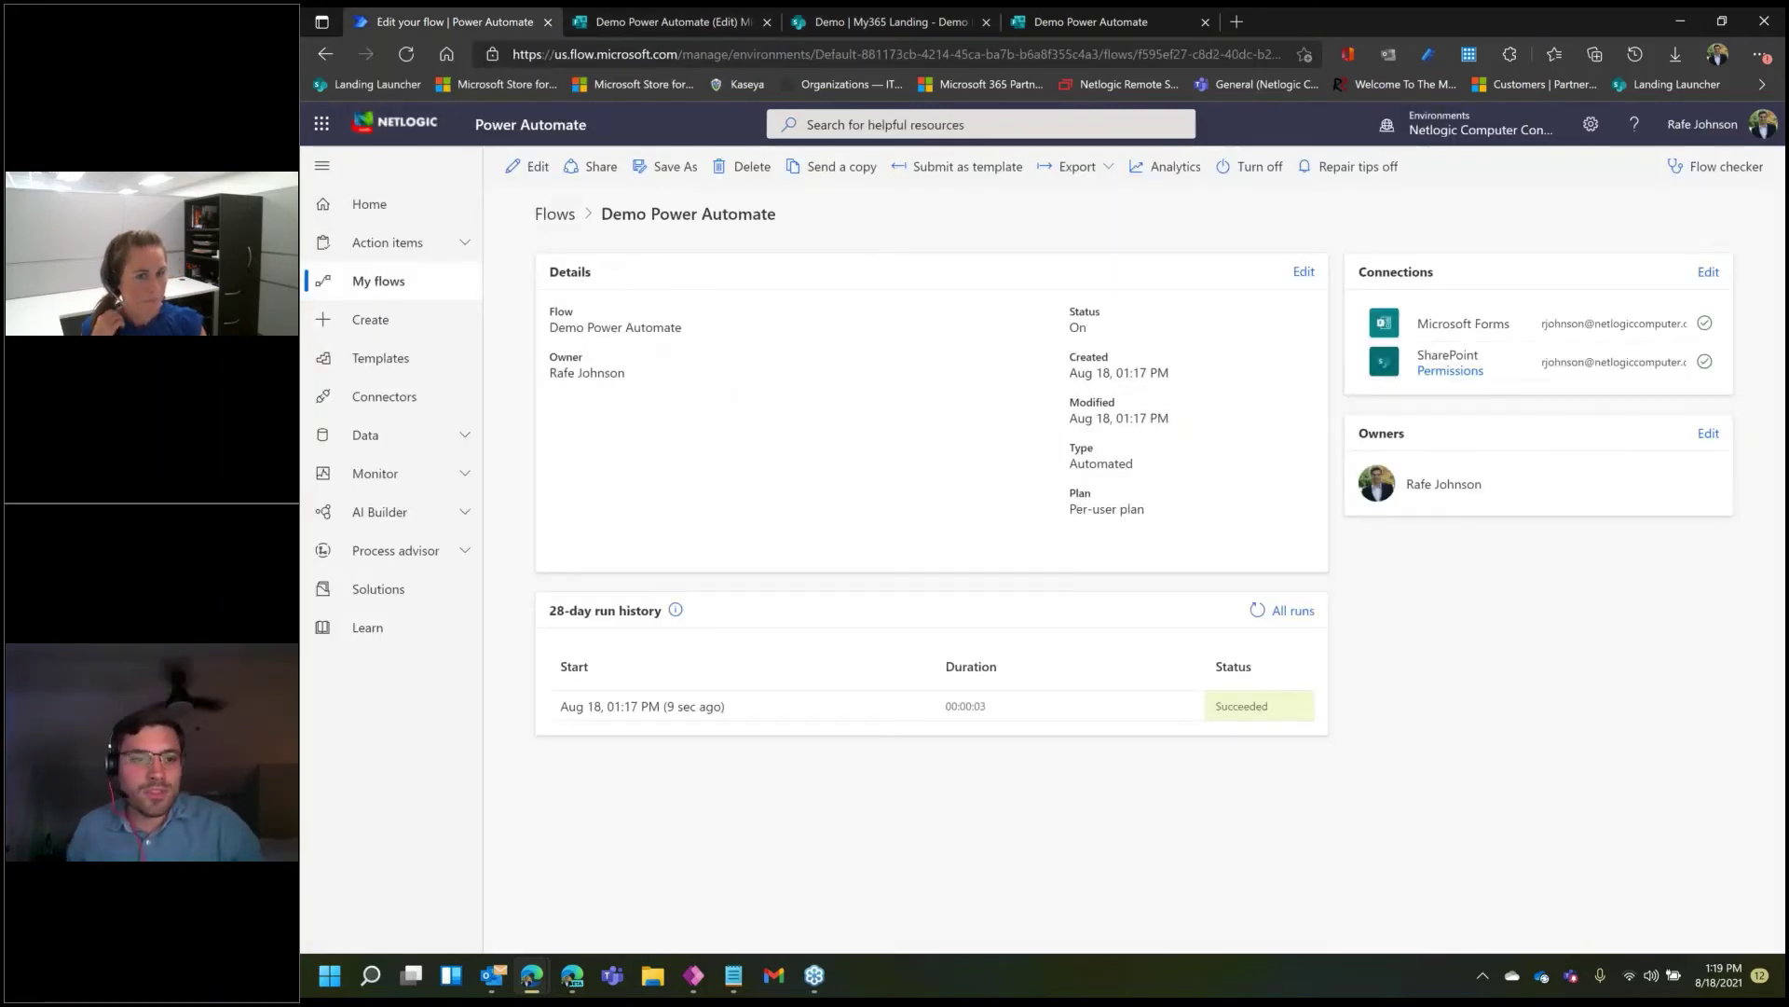
# - Edit the flow and add a SharePoint Create new folder action after Create item, found via 'create a folder'
pyautogui.click(527, 177)
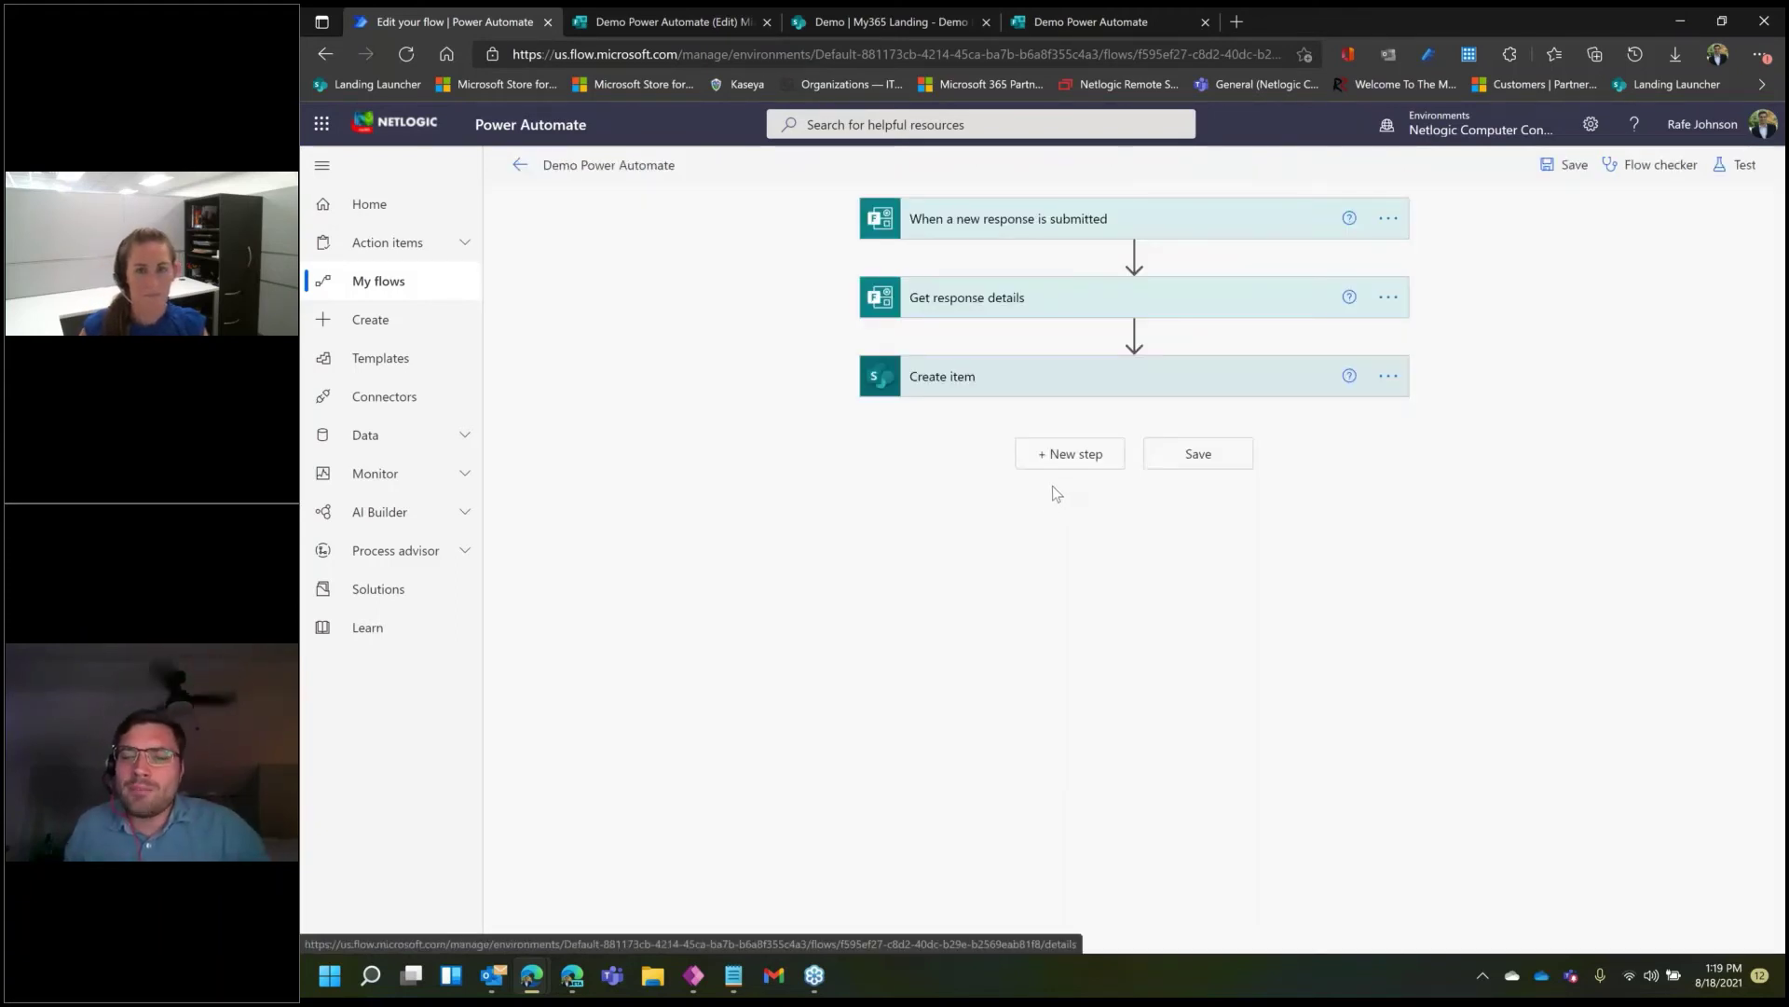
pyautogui.click(1070, 453)
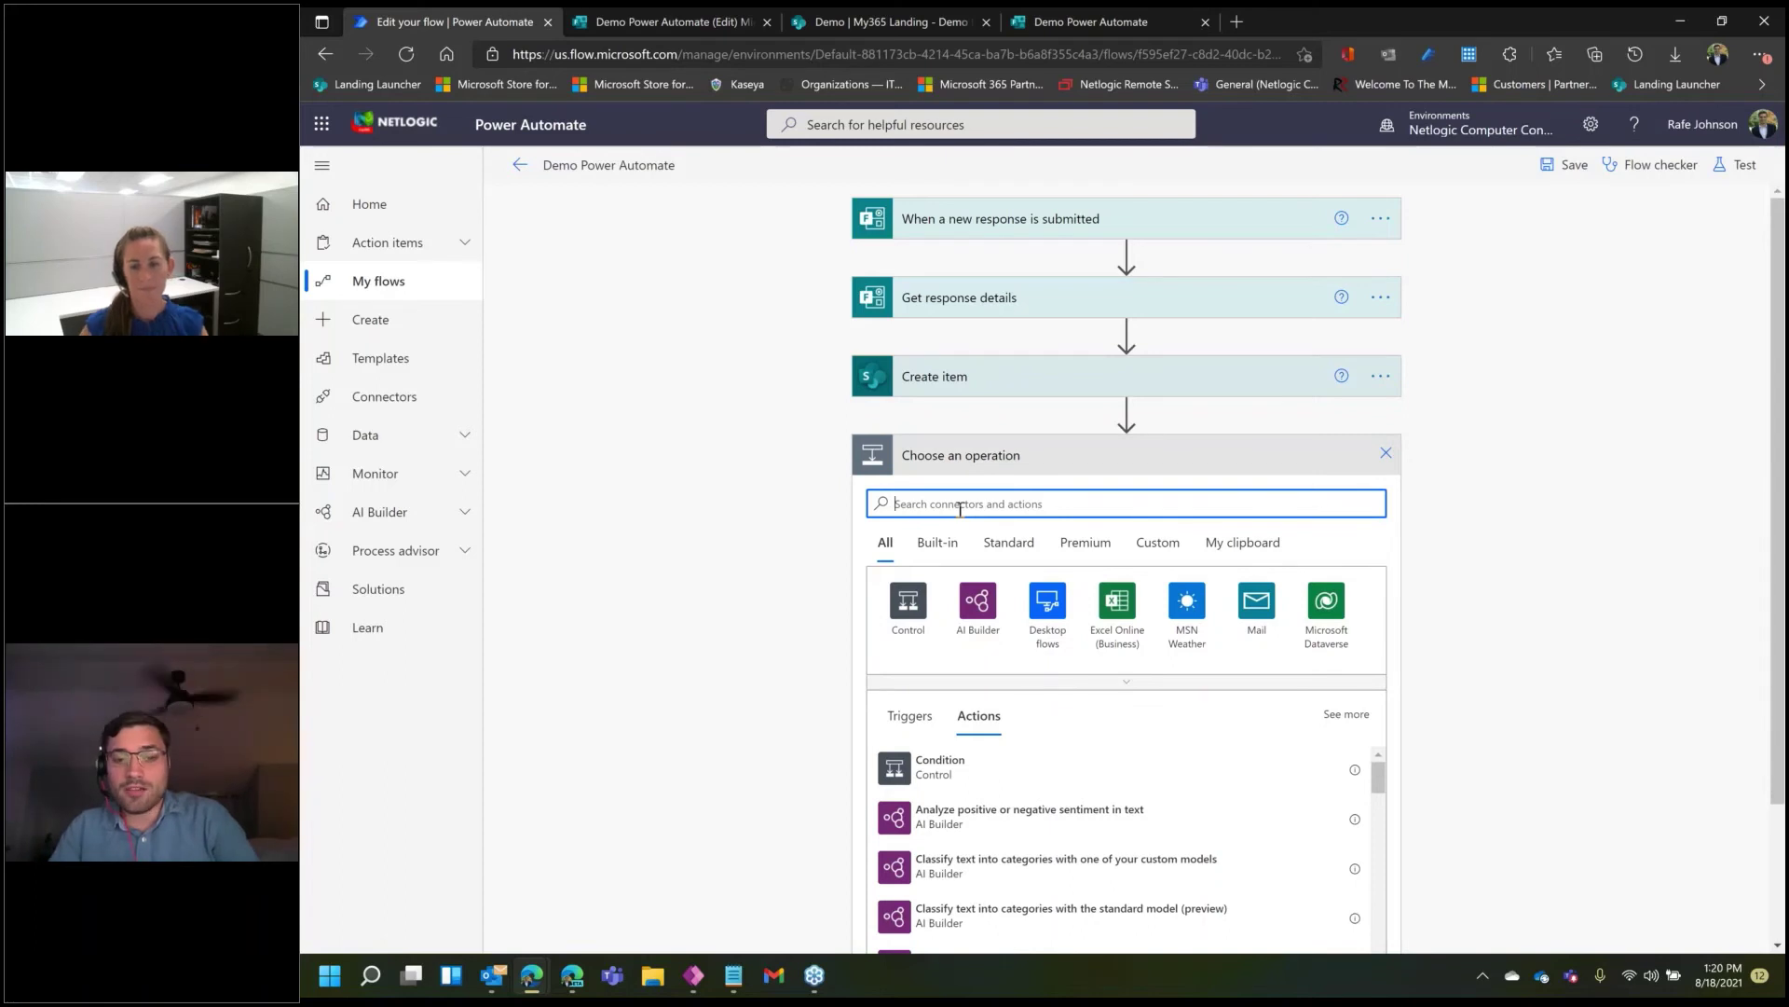
pyautogui.write('create a folder')
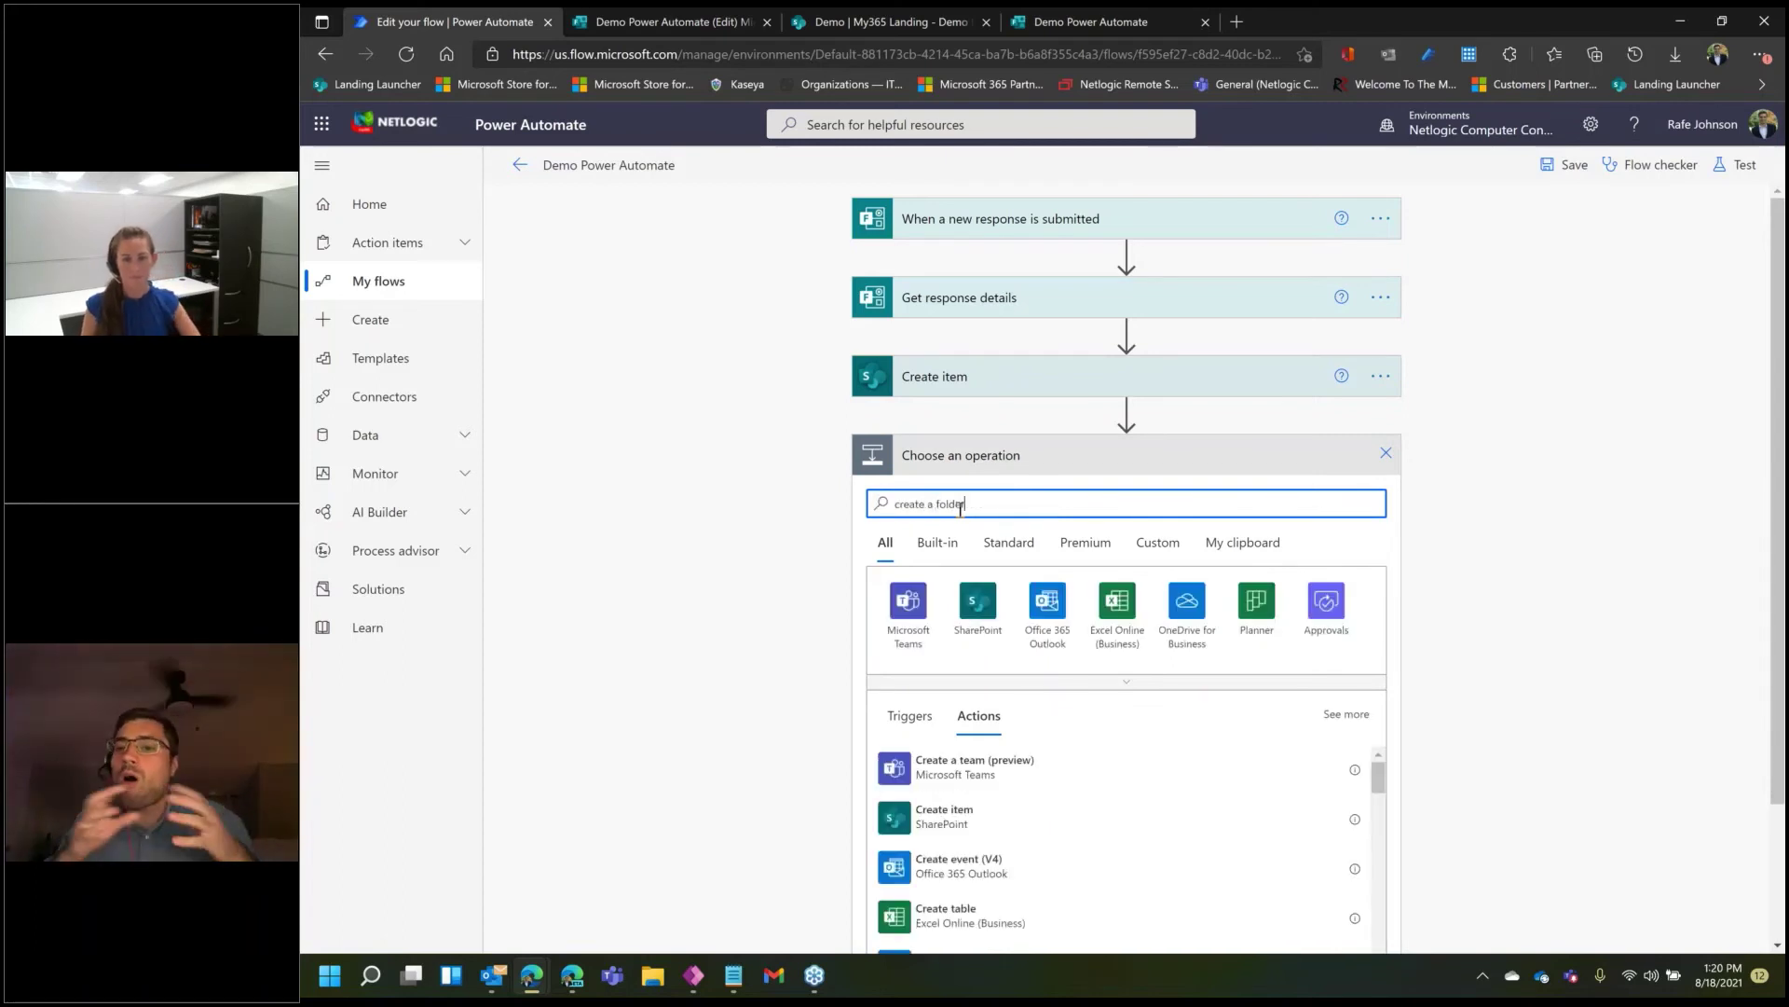
pyautogui.scroll(-2, 1524, 597)
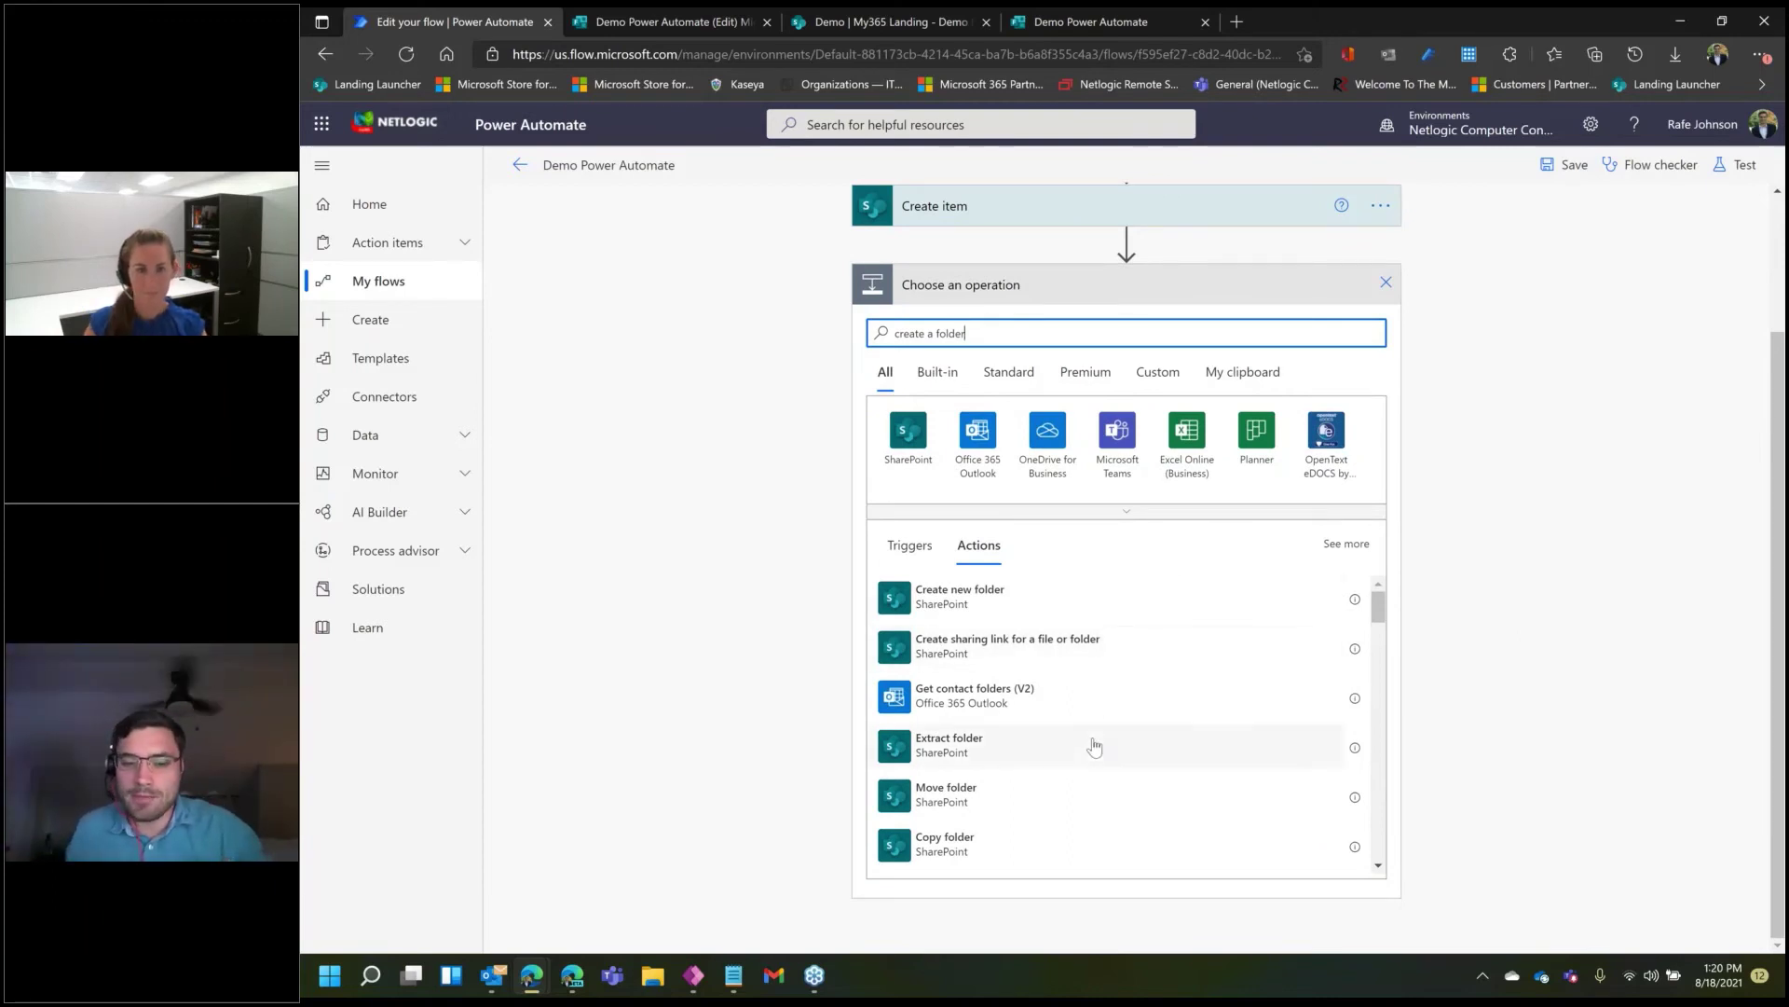
pyautogui.click(1016, 615)
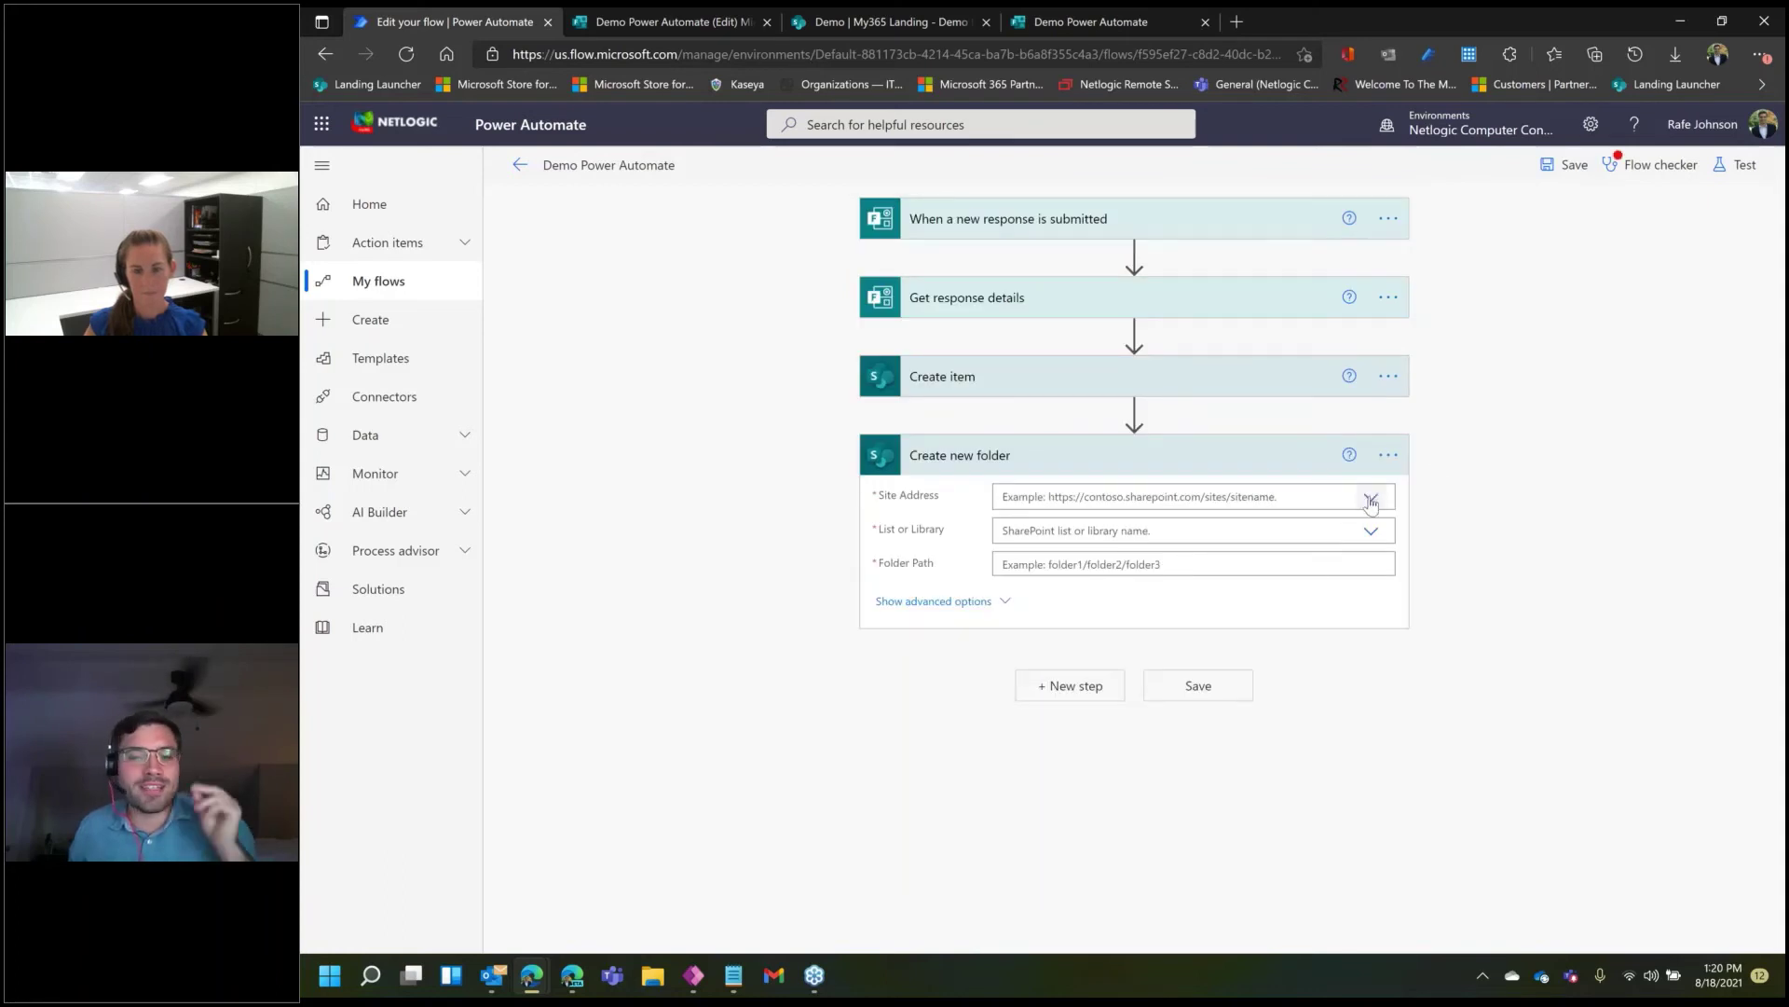
# - Point the folder step at the Documents library of the Demo | My365 Landing site
pyautogui.click(1371, 499)
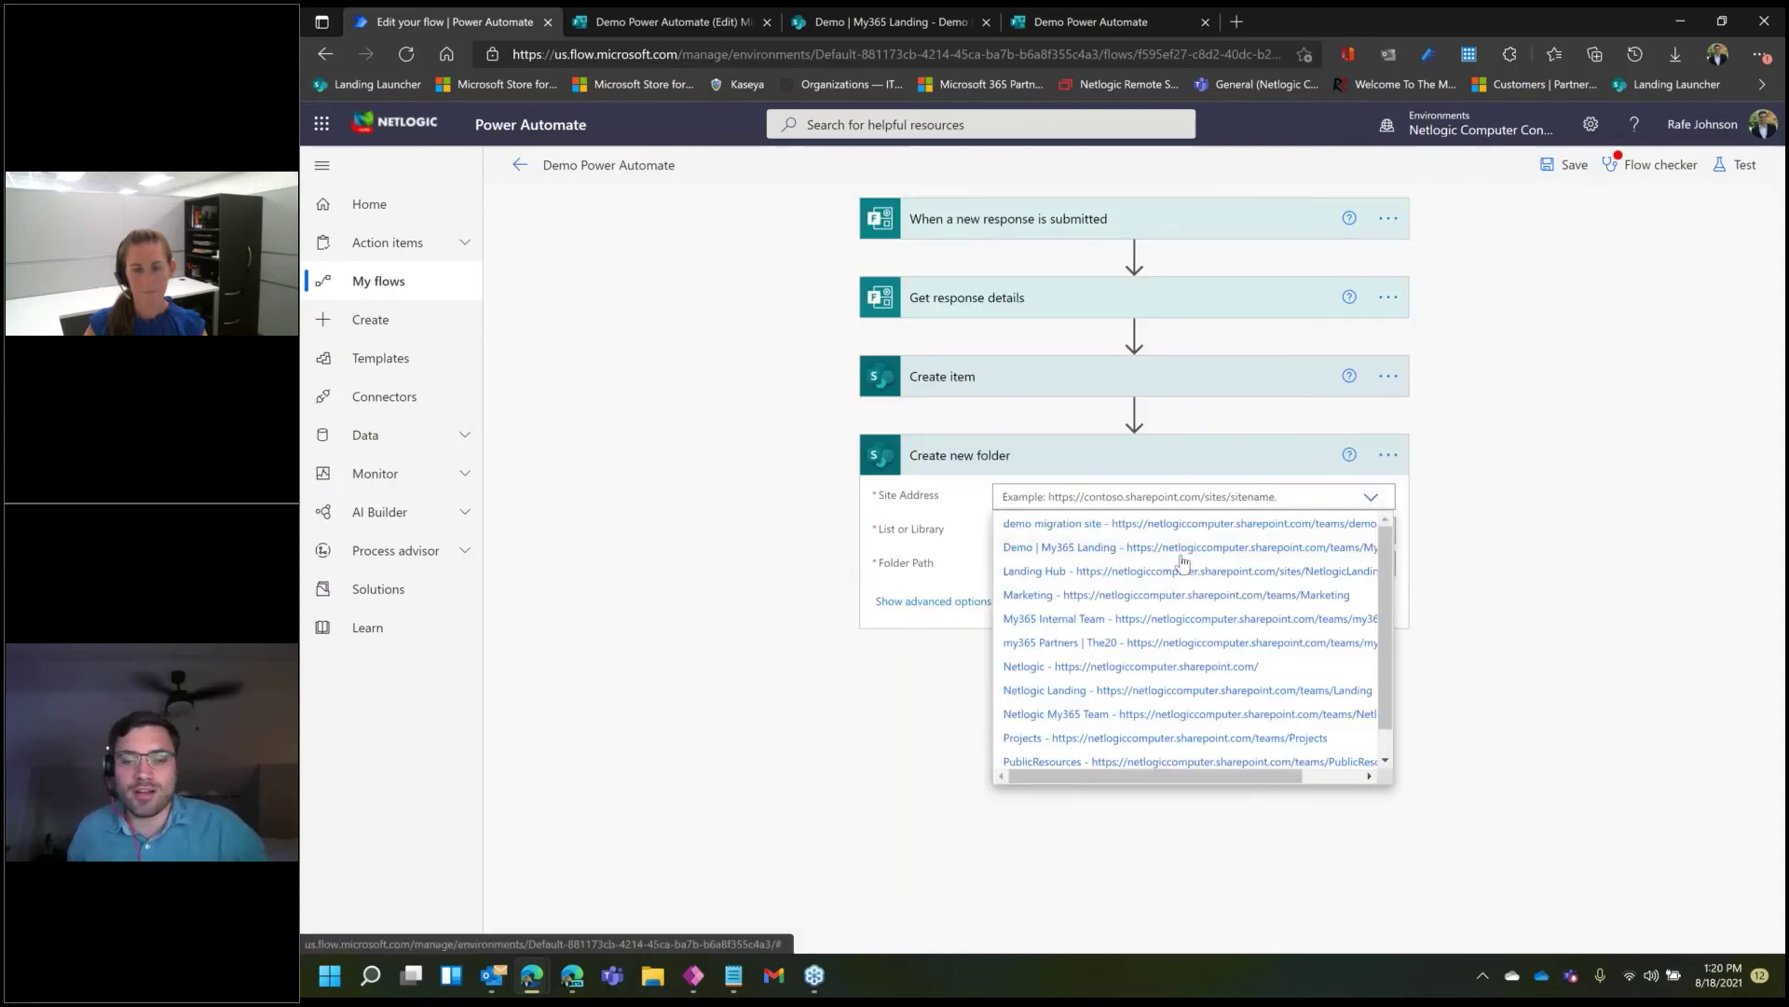
pyautogui.click(1162, 559)
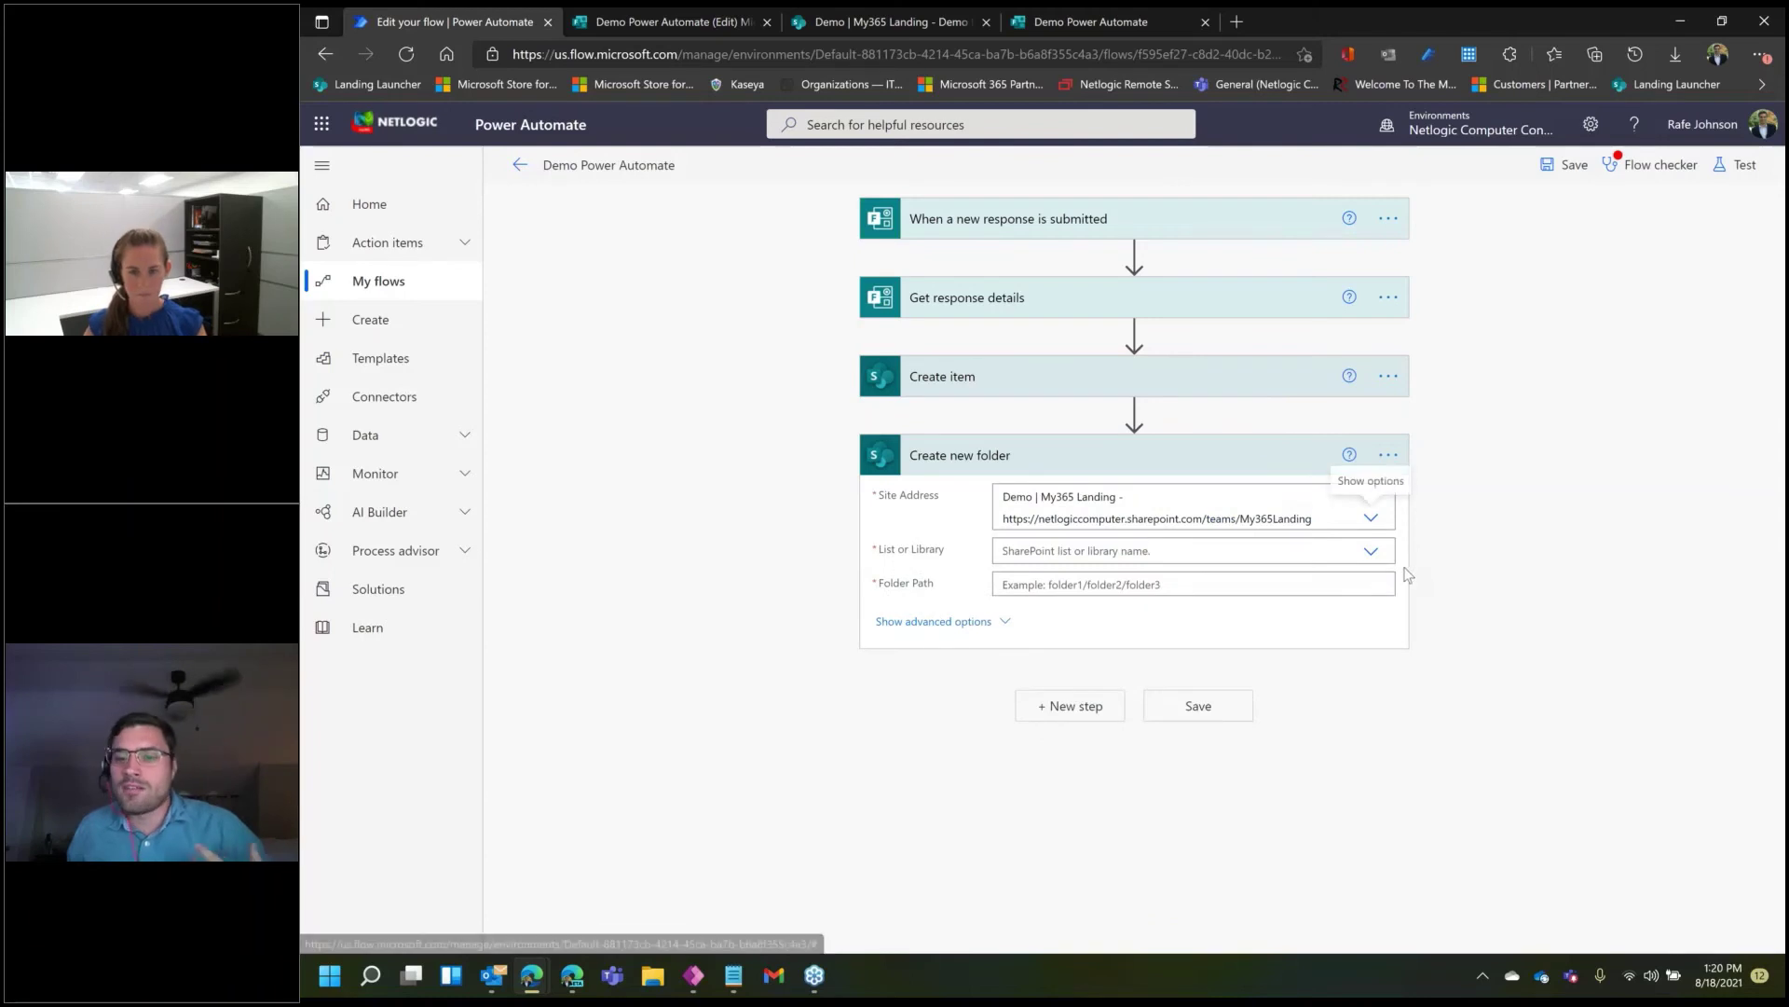
pyautogui.click(1371, 551)
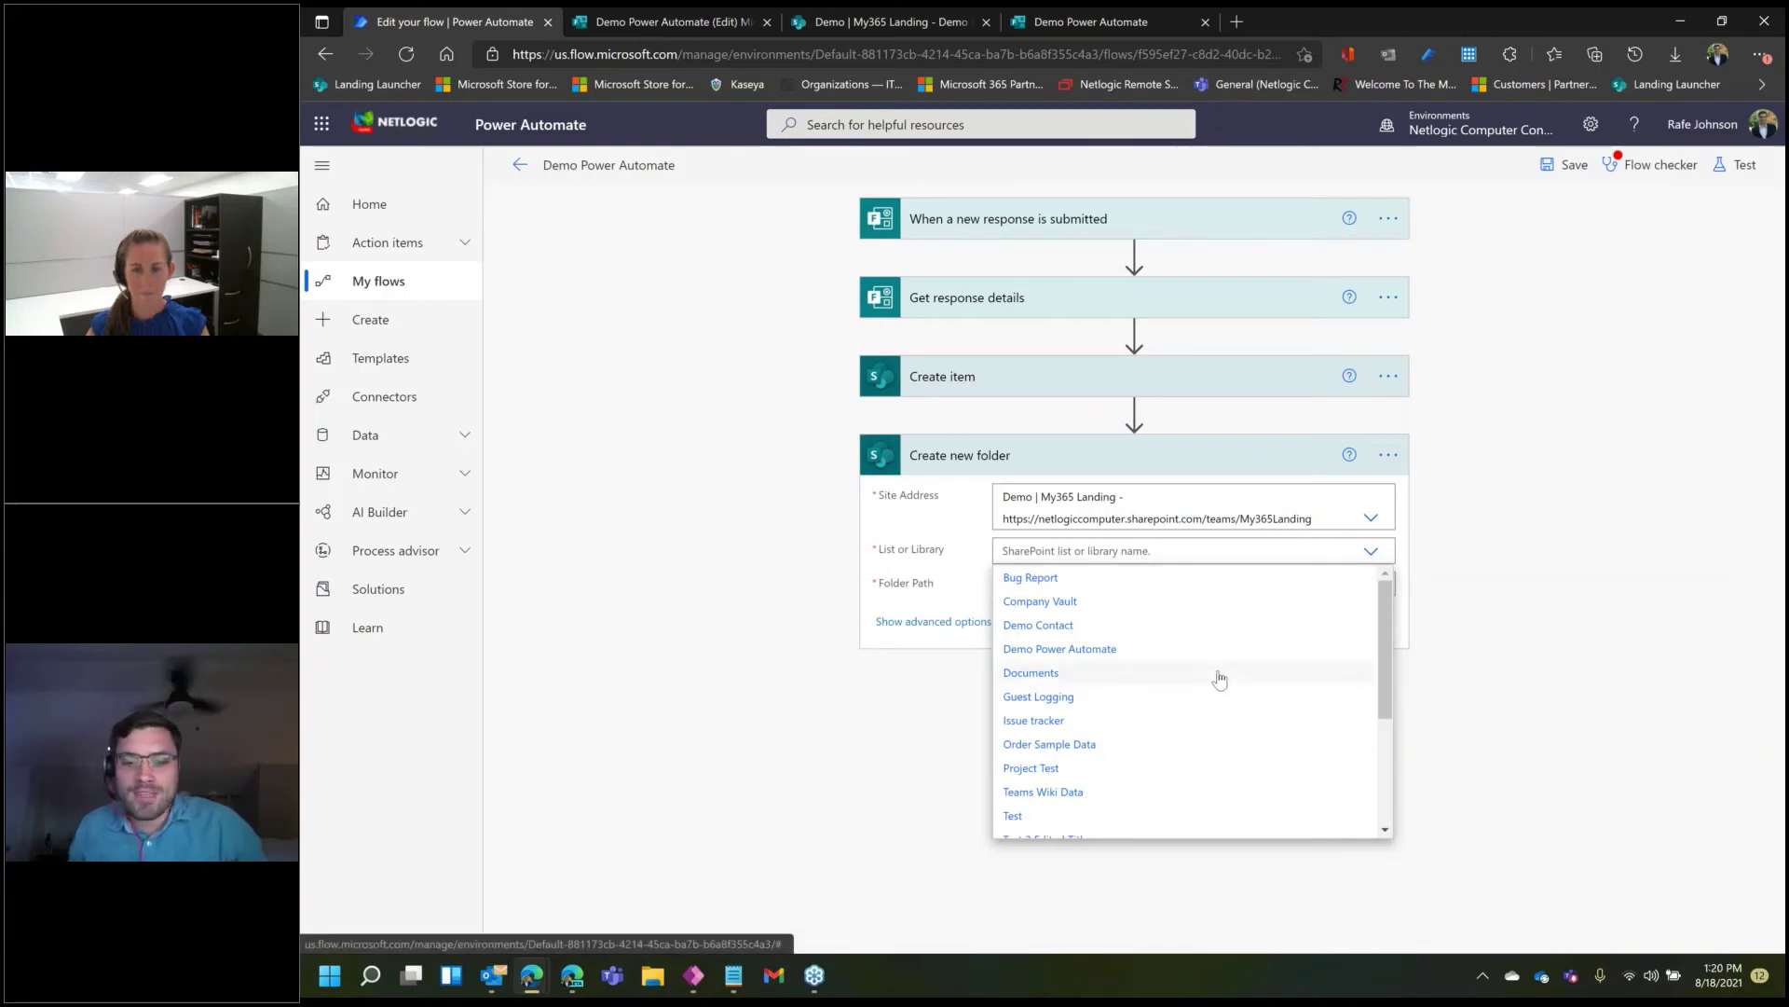
pyautogui.scroll(-3, 1204, 679)
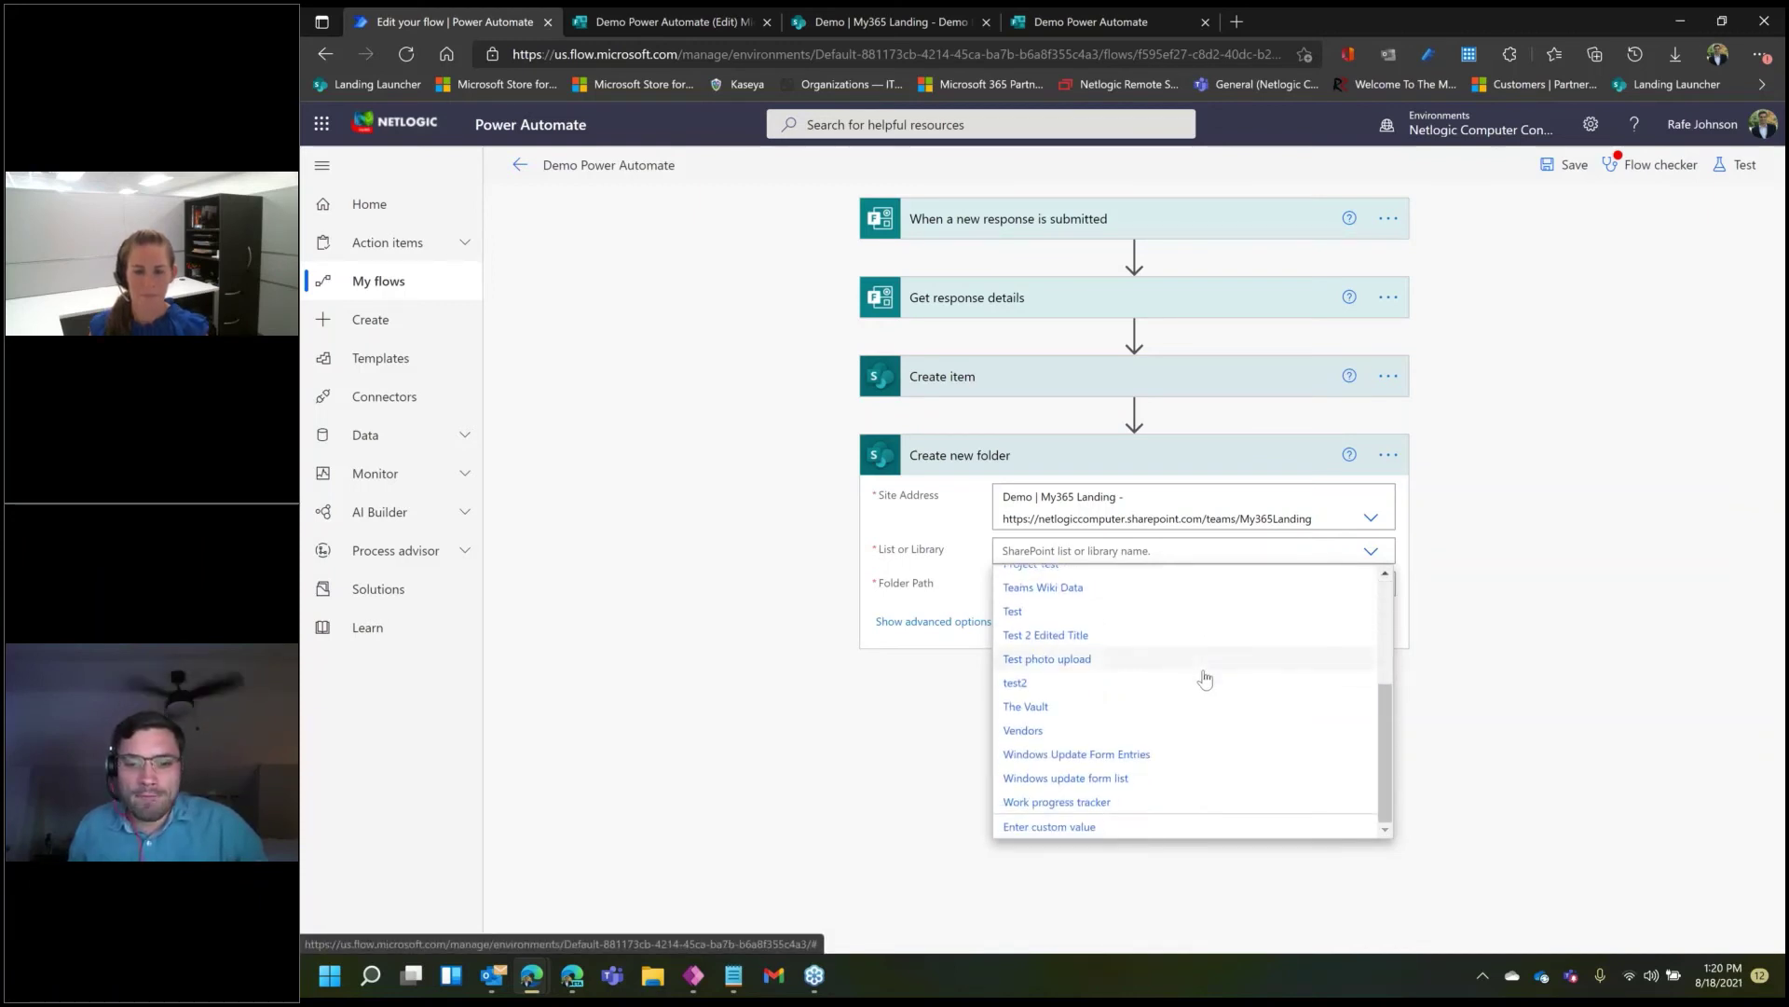
pyautogui.scroll(3, 1204, 678)
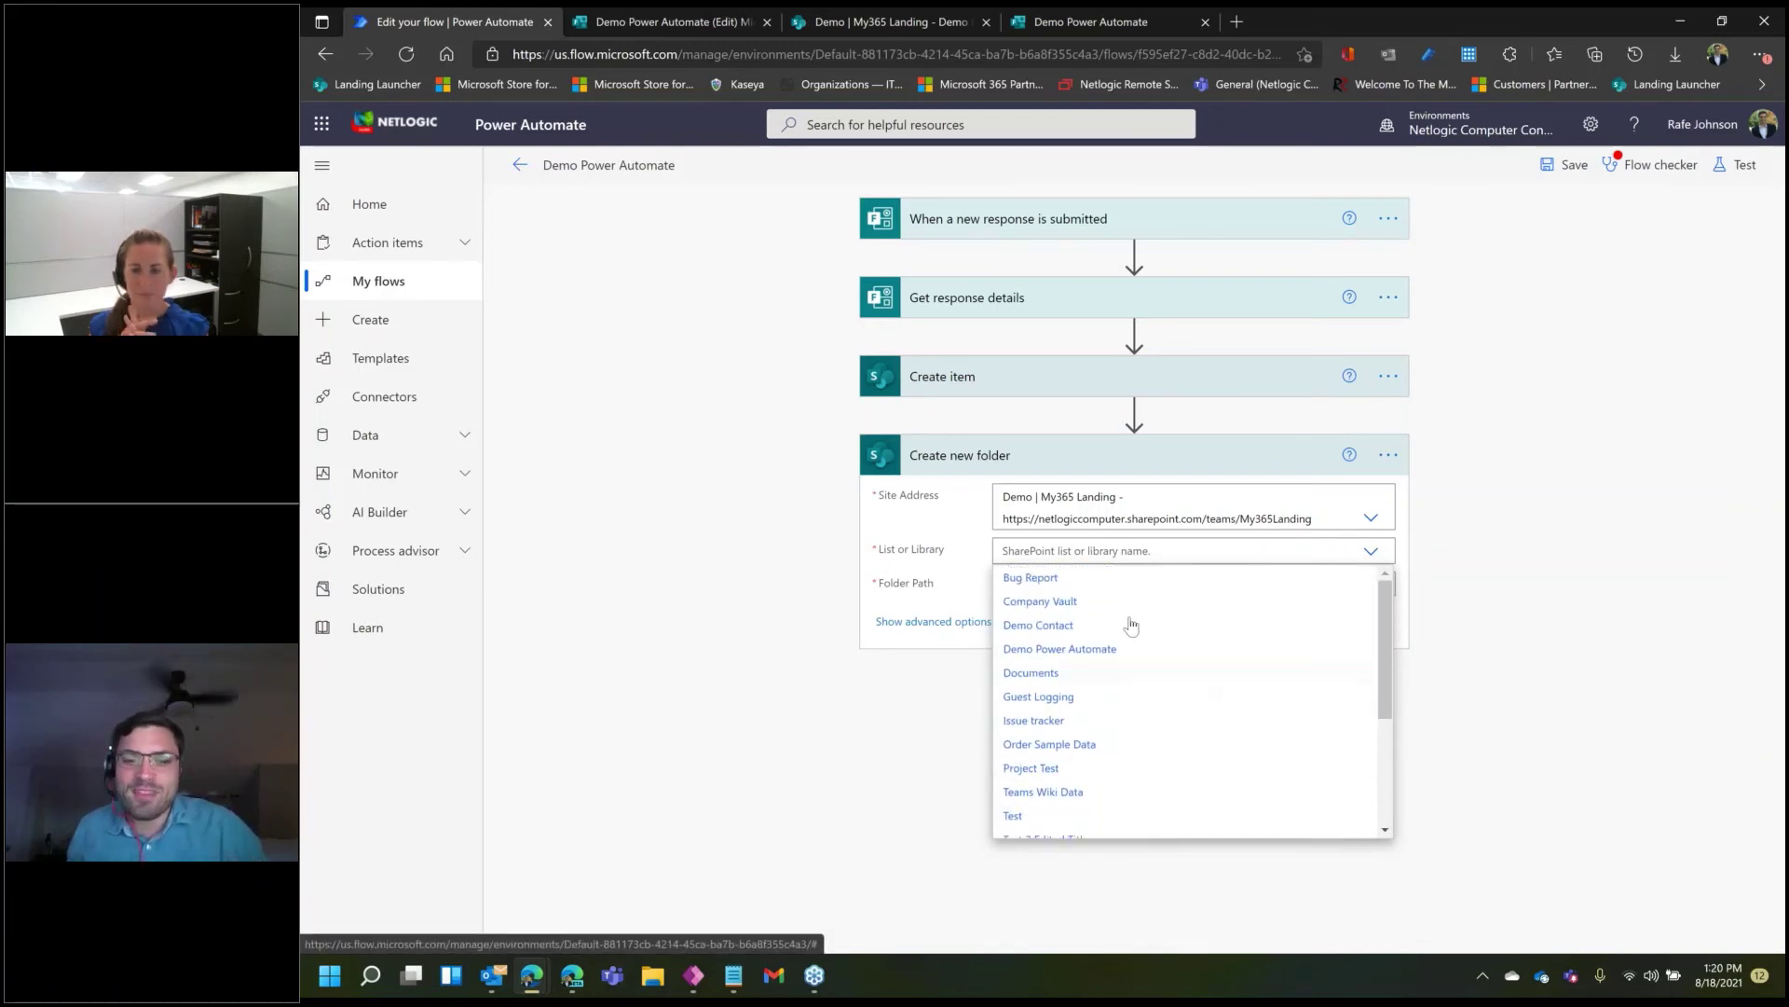
pyautogui.click(1078, 671)
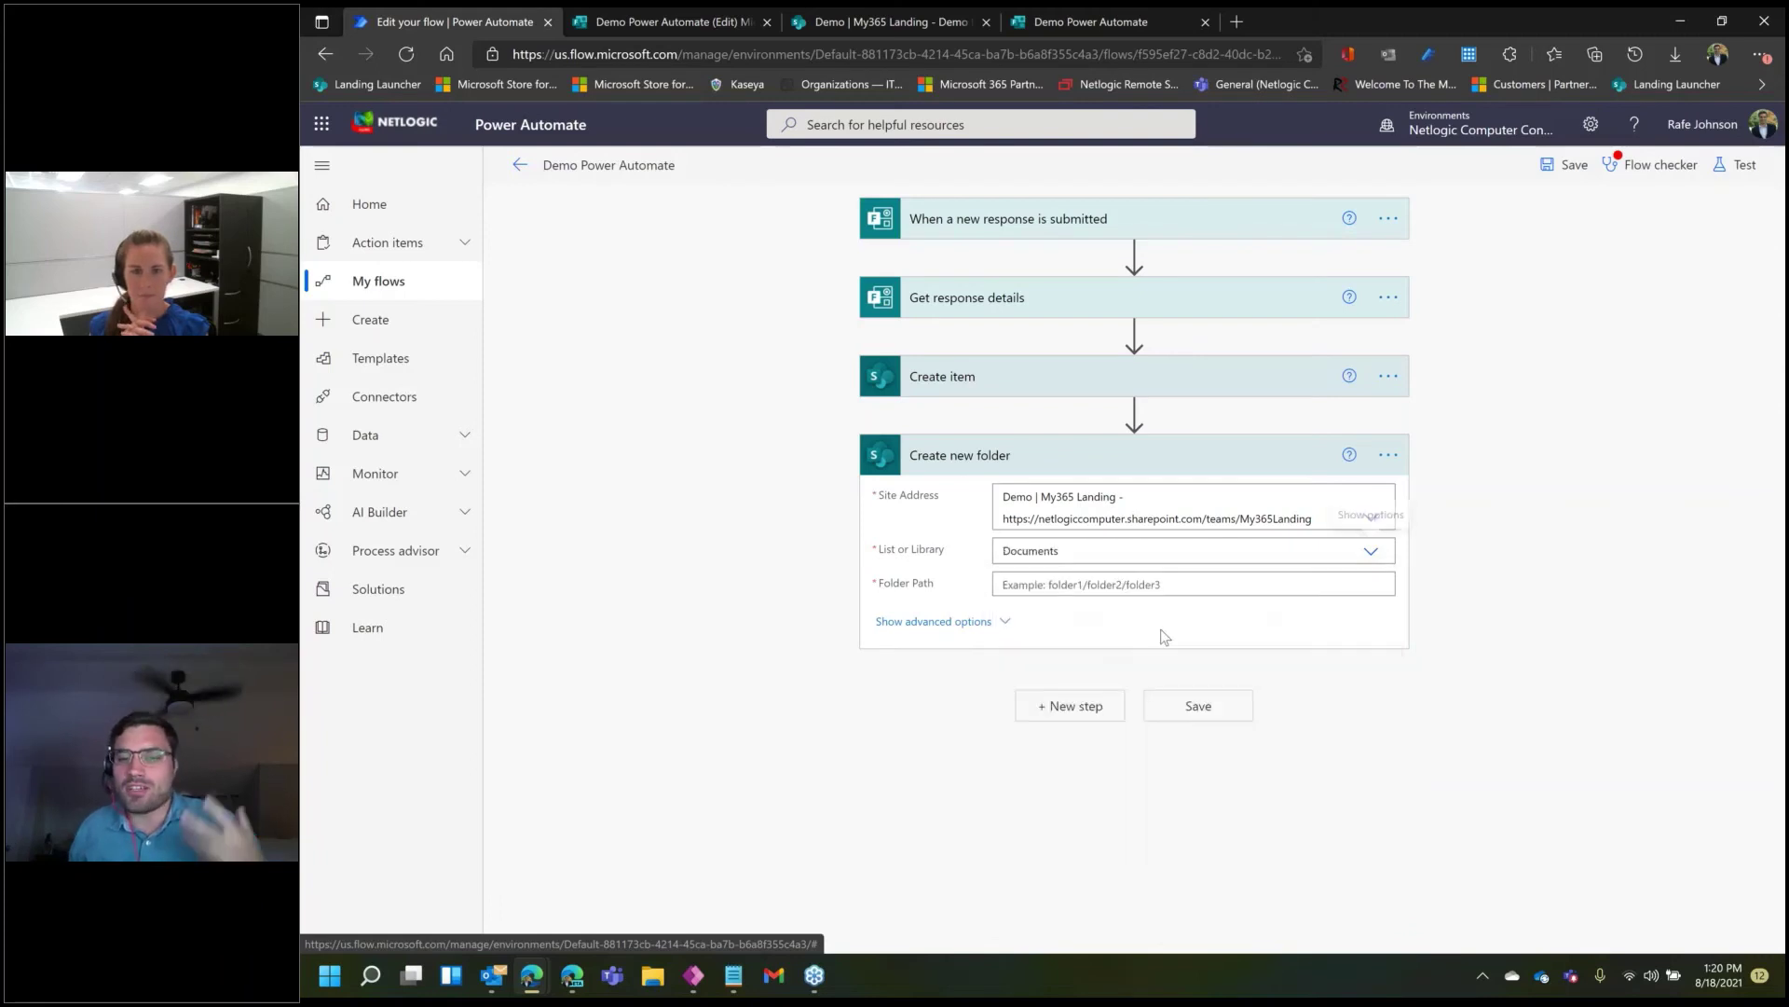
# - Set the folder path to the response's Name dynamic content and save the flow
pyautogui.click(1311, 593)
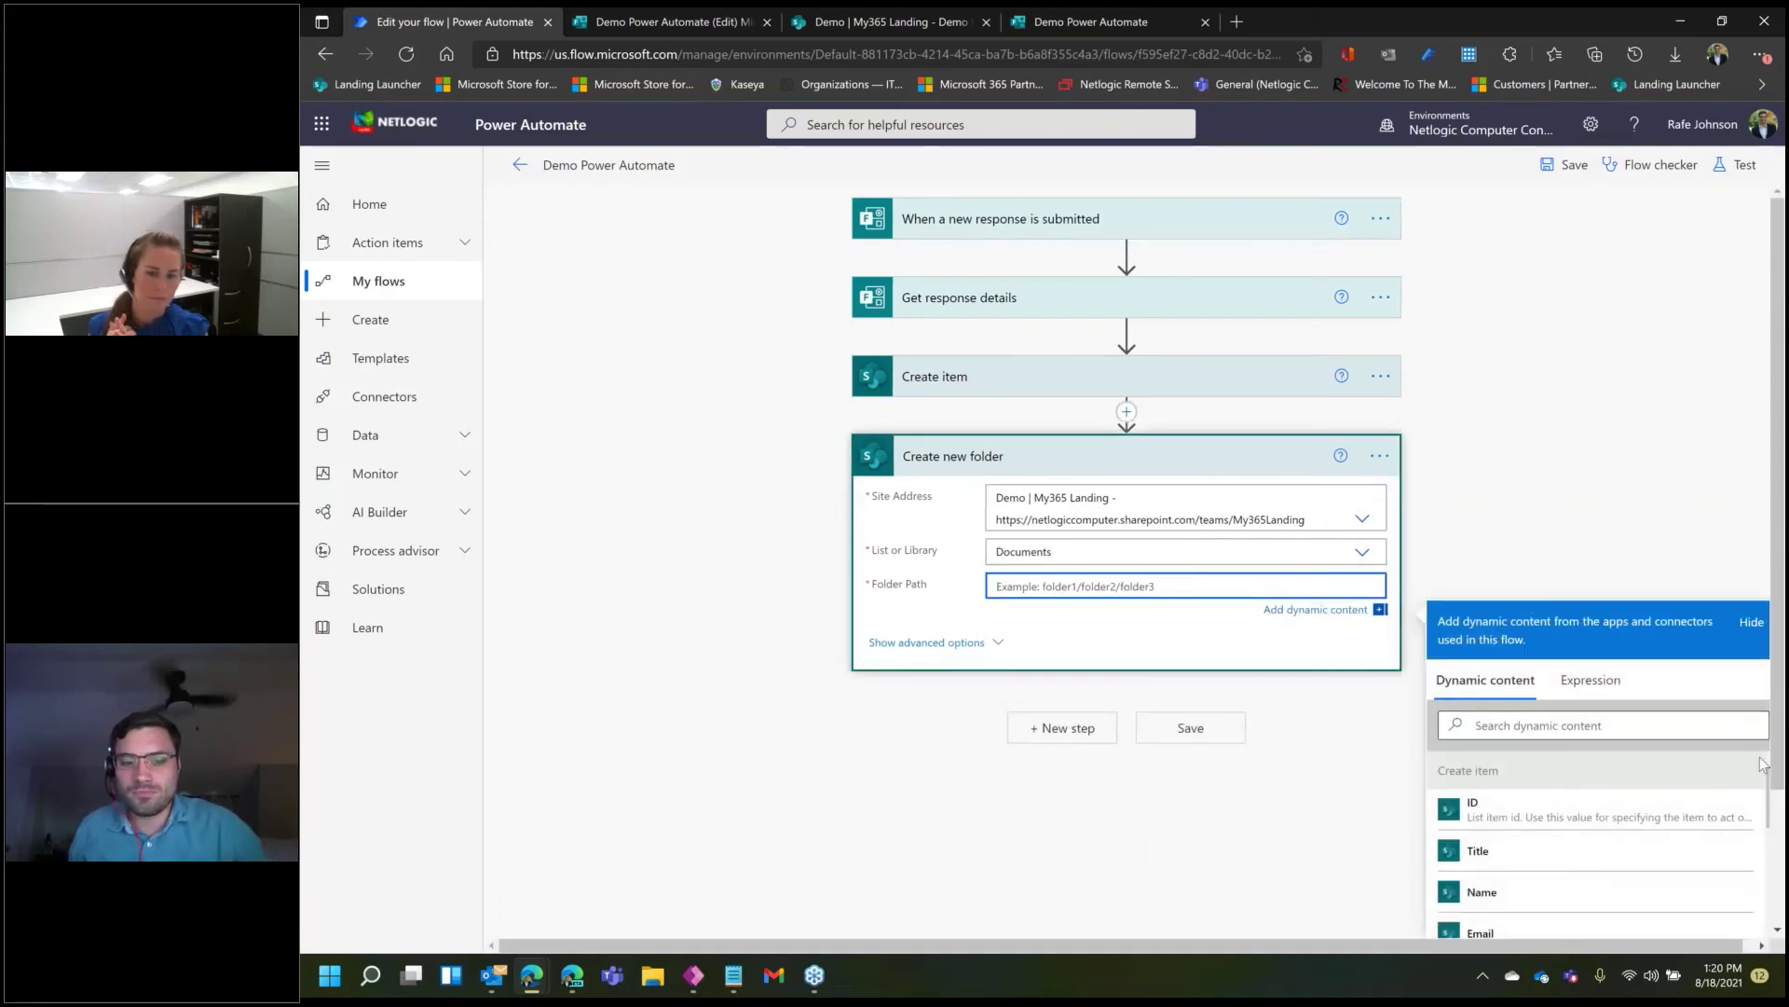
pyautogui.scroll(-1, 1761, 765)
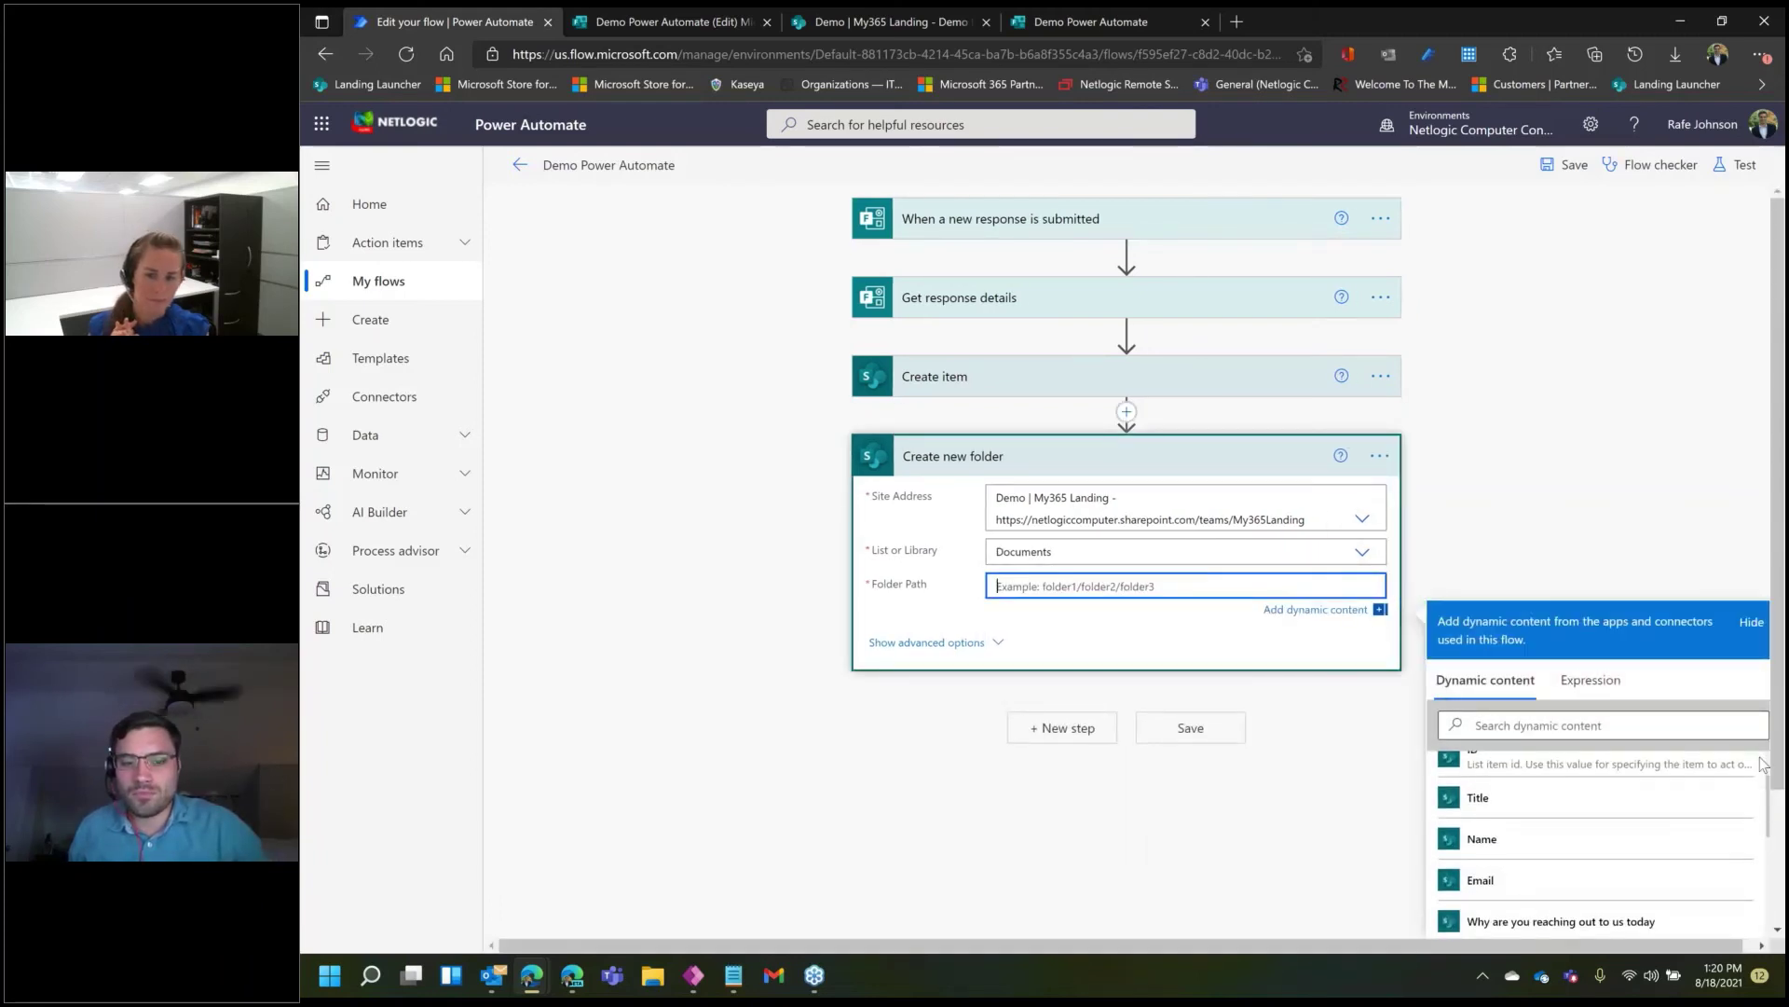
pyautogui.click(1596, 841)
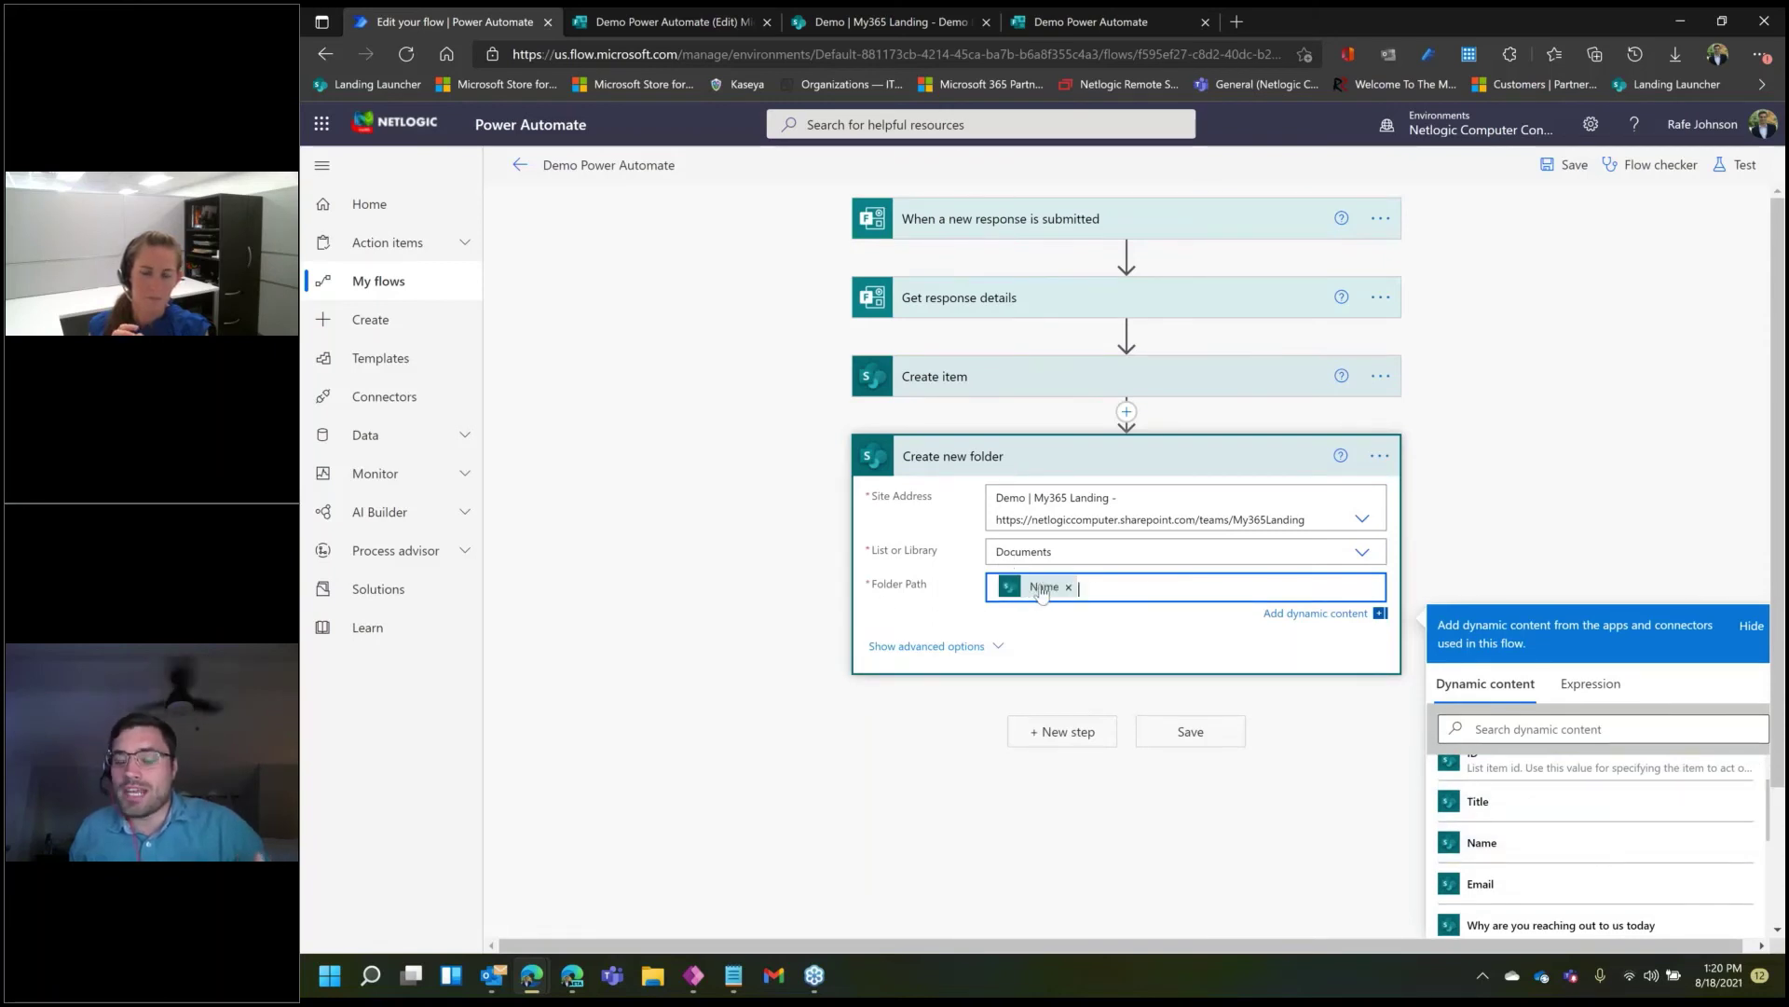
pyautogui.click(1214, 736)
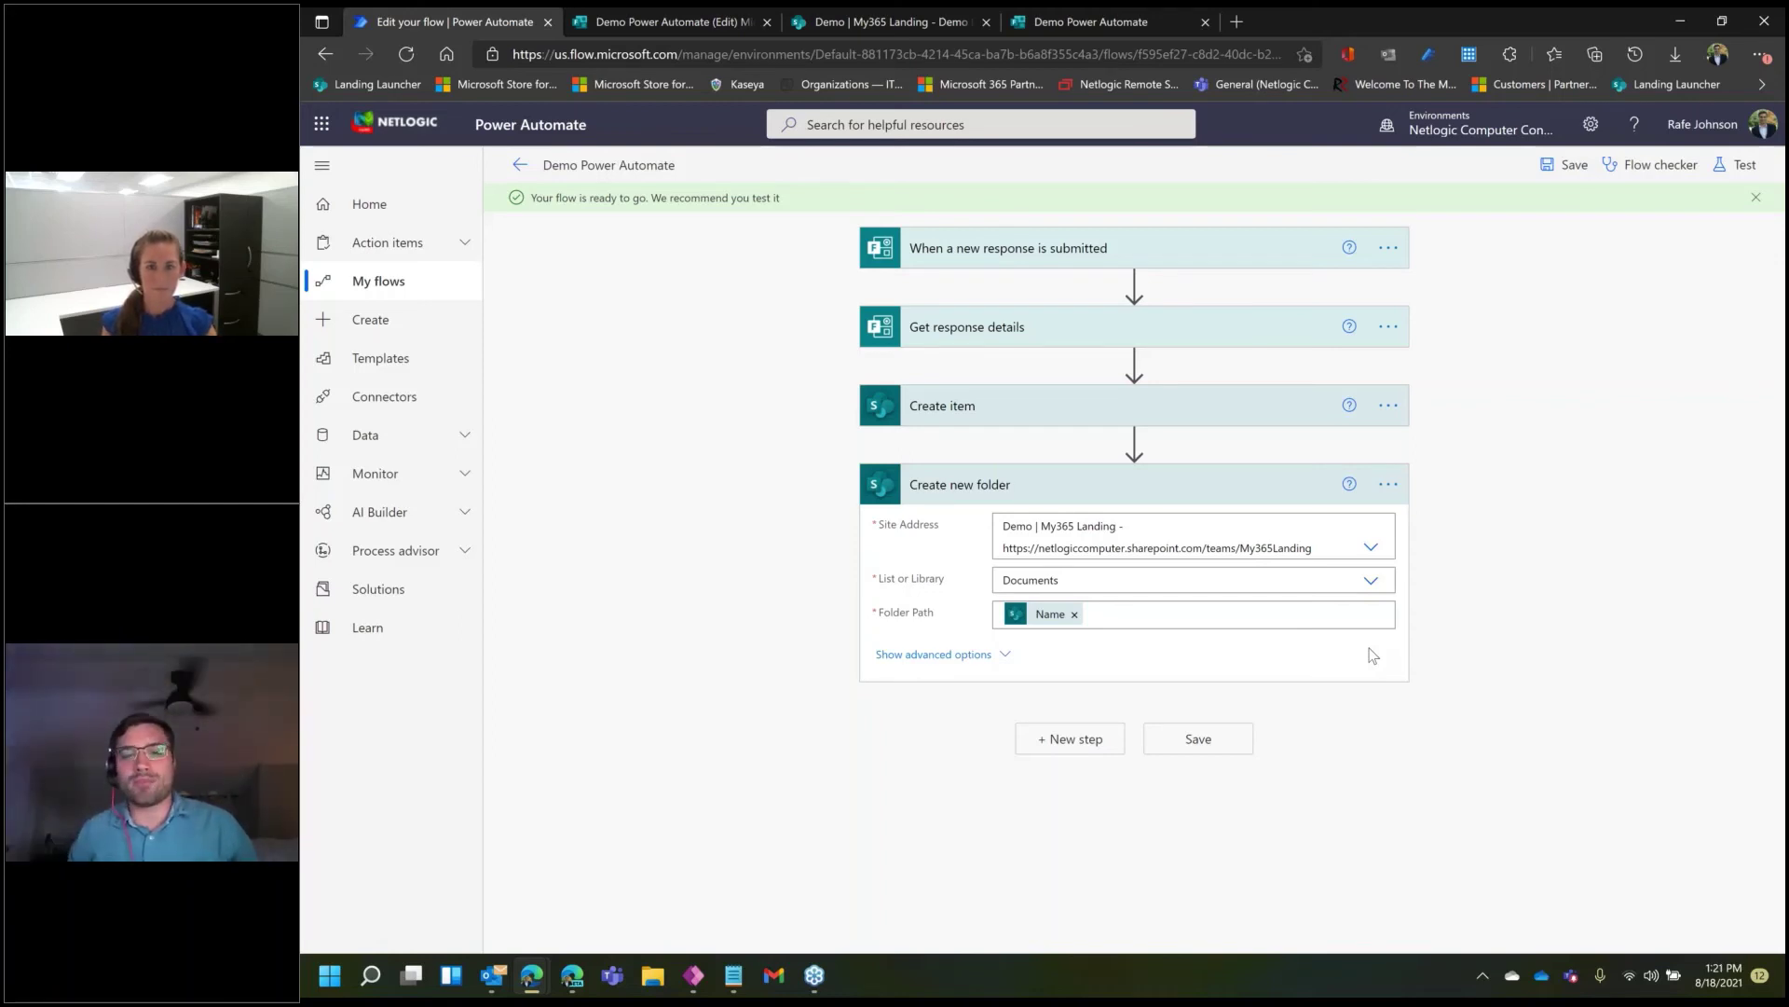
# - Collapse the Create new folder step, search a new step for 'cogn', and dismiss chat notifications
pyautogui.moveTo(886, 26)
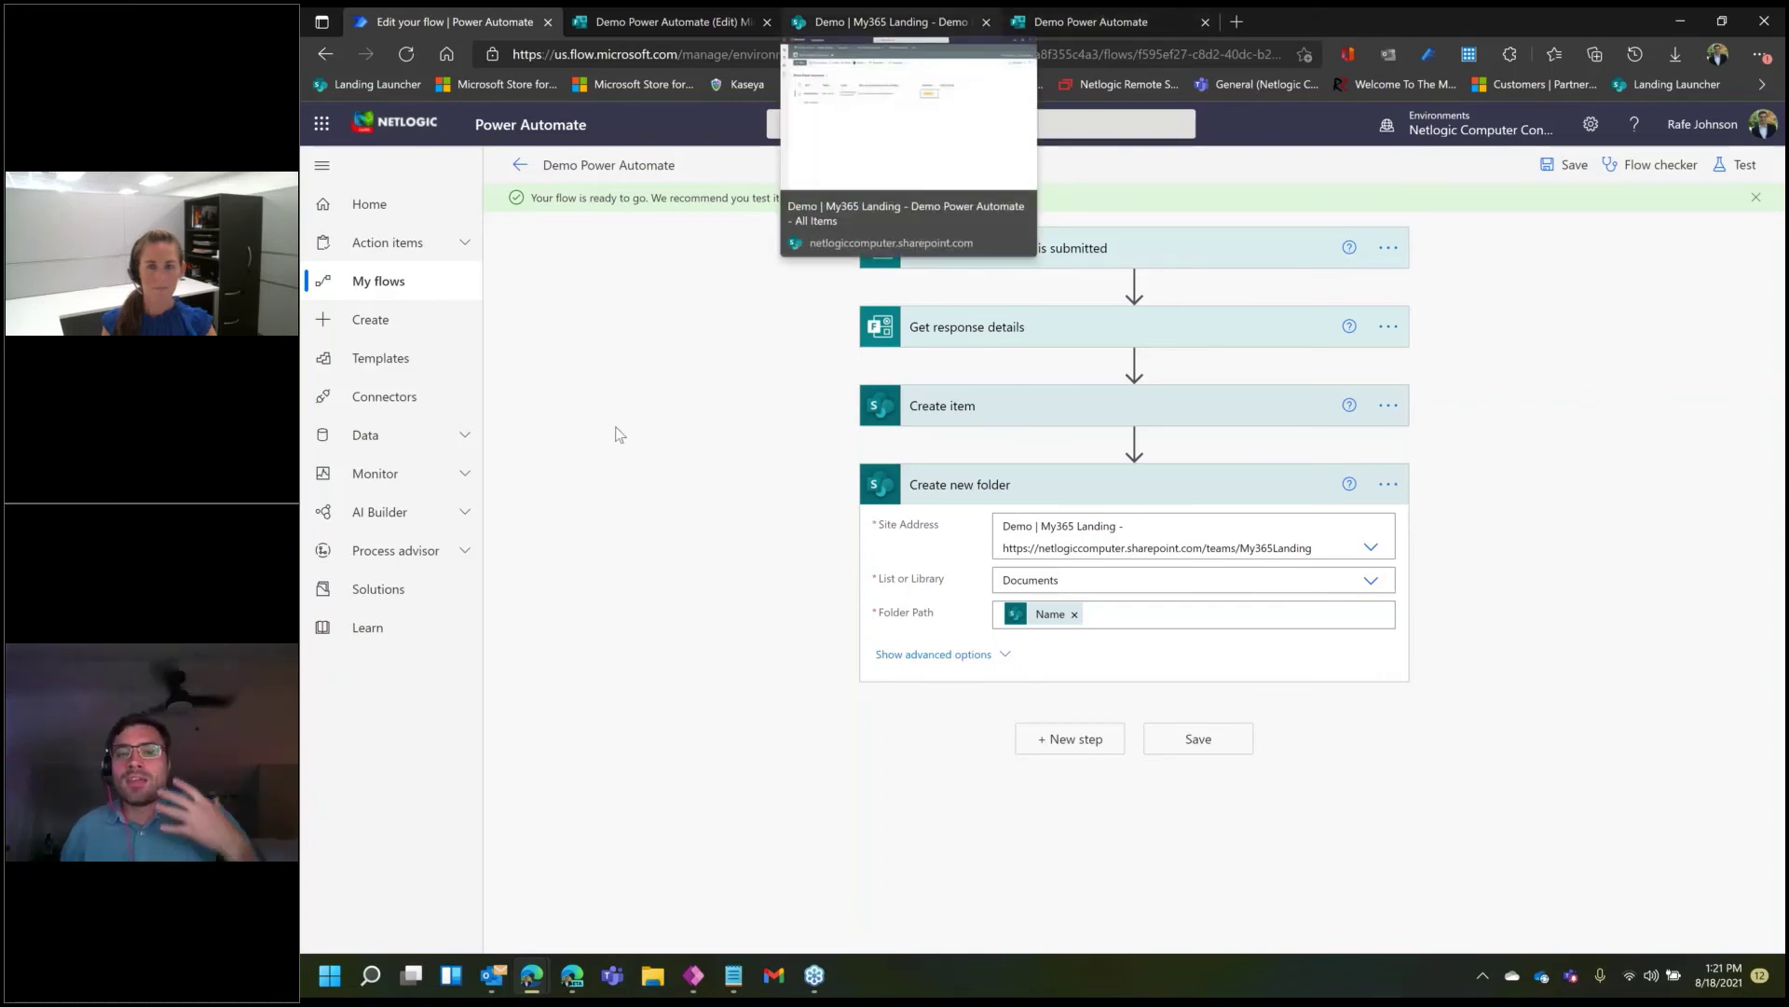
pyautogui.tripleClick(902, 612)
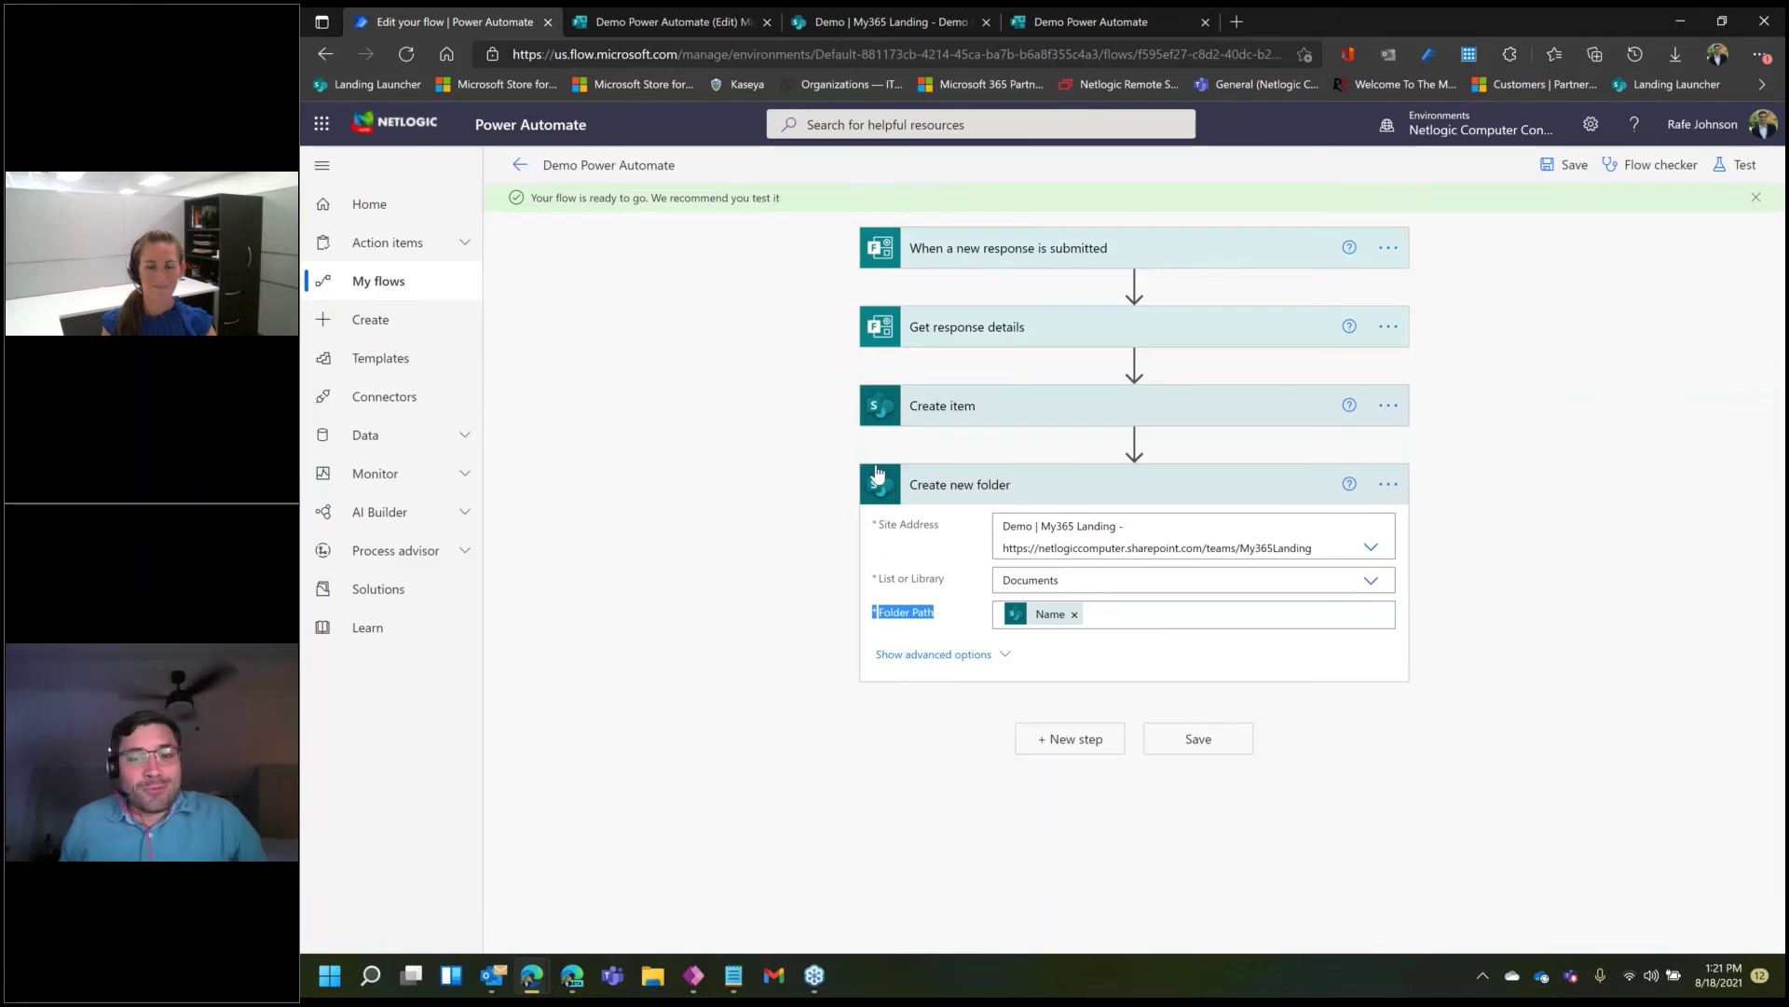
pyautogui.click(1065, 484)
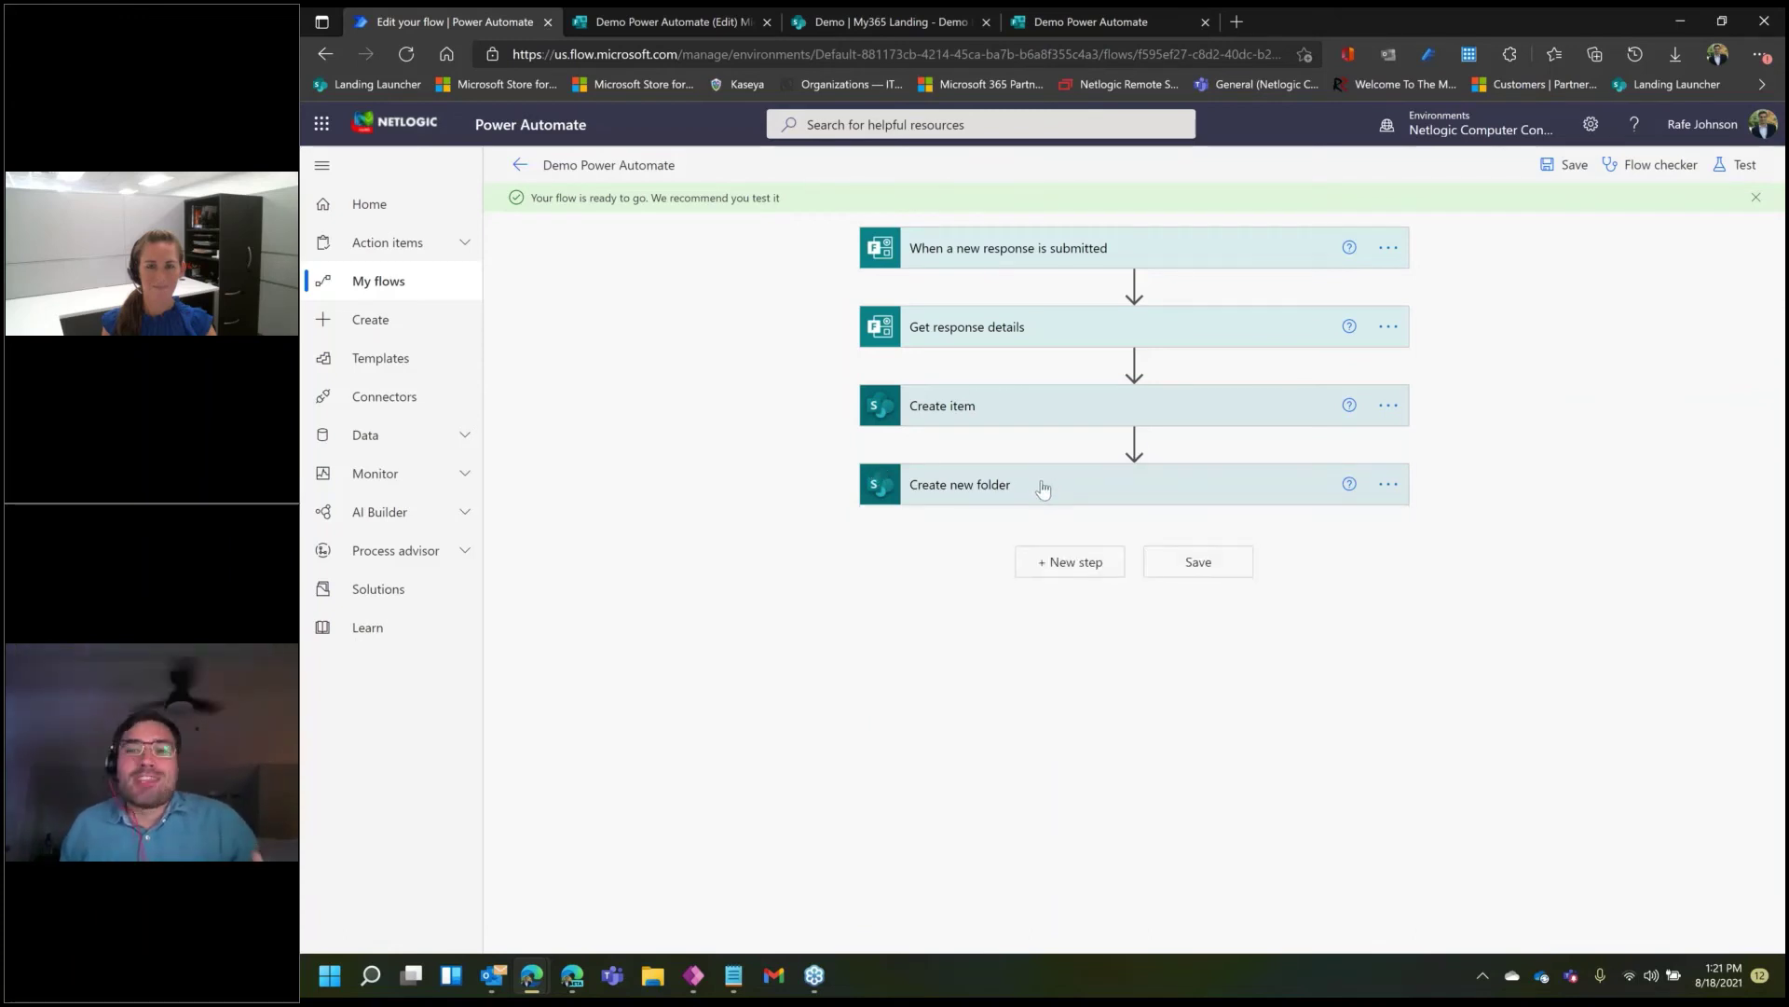
pyautogui.click(1075, 562)
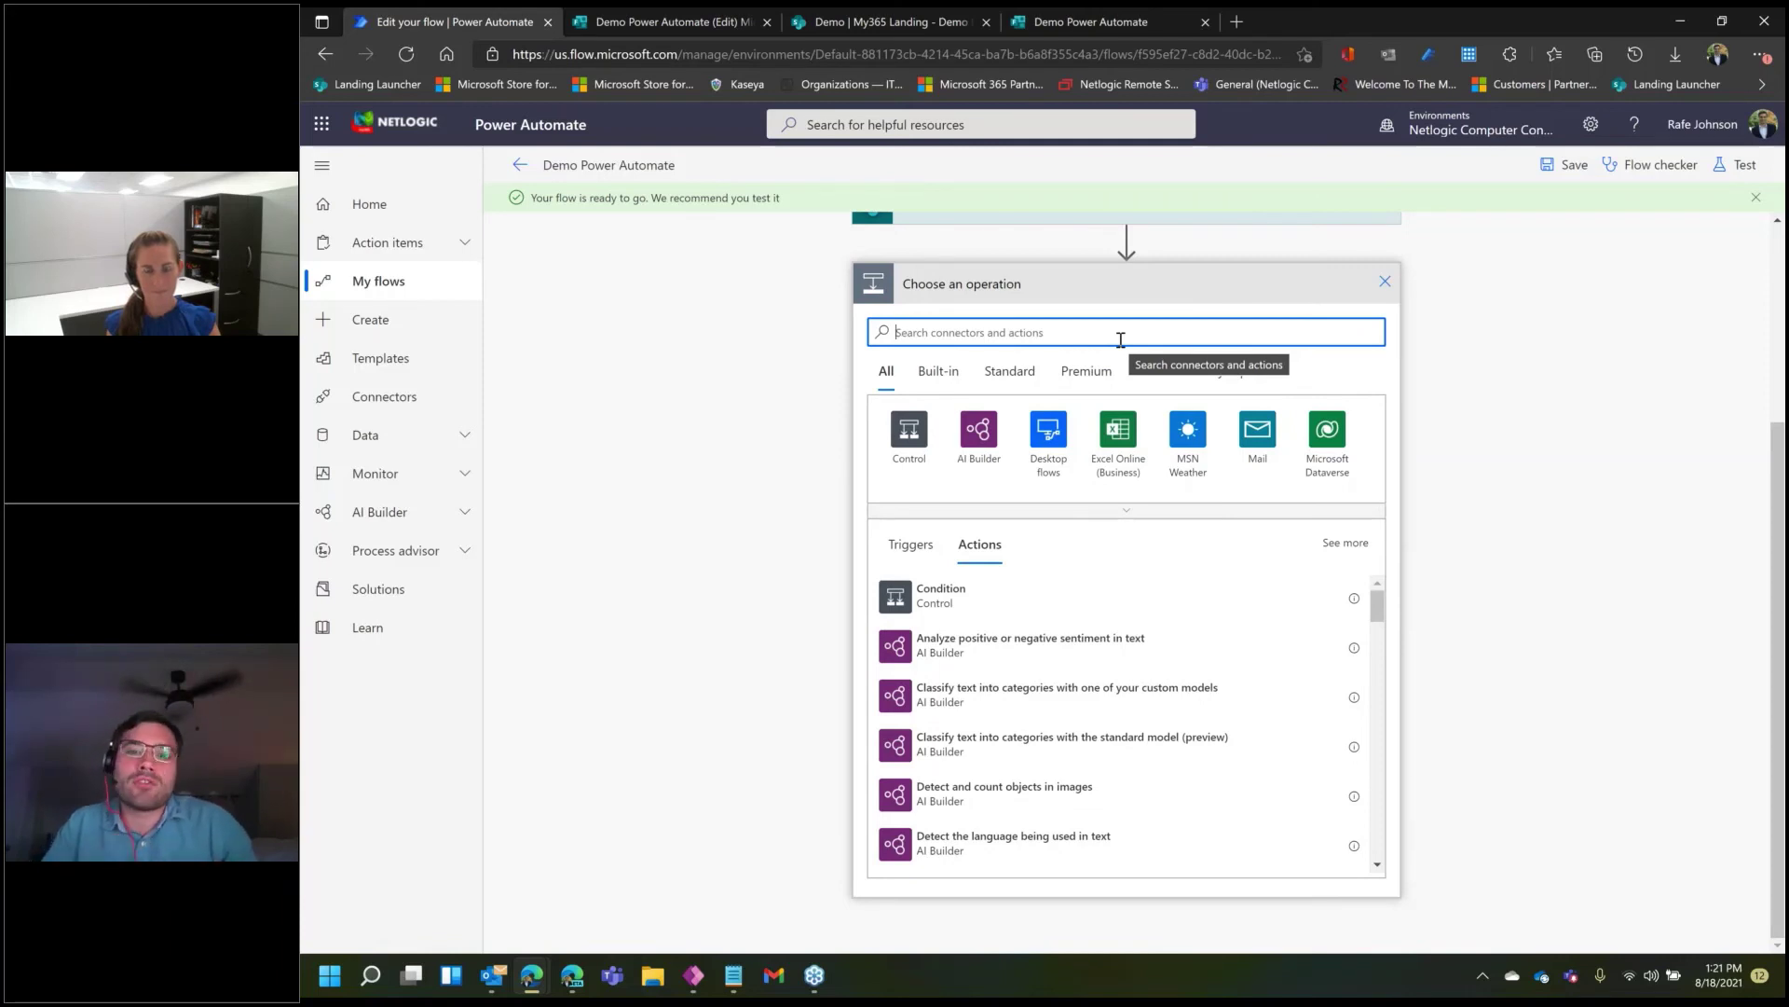
pyautogui.write('cognti')
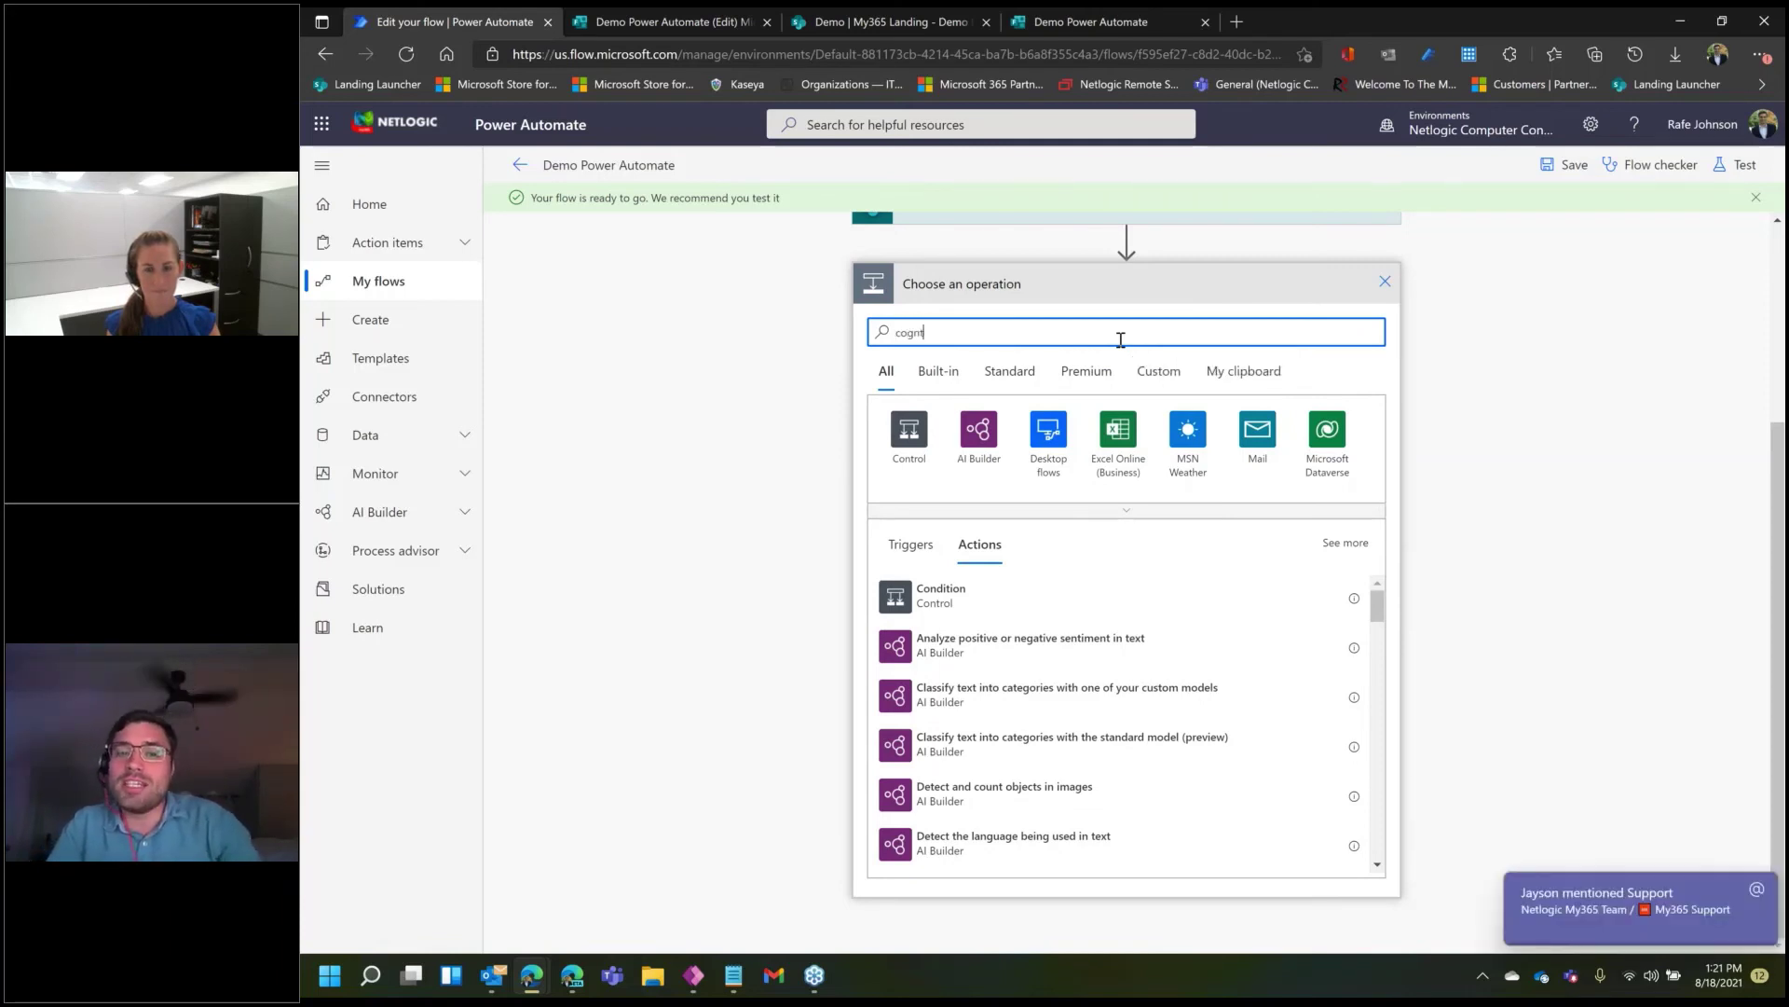
pyautogui.press('BackSpace')
pyautogui.press('BackSpace')
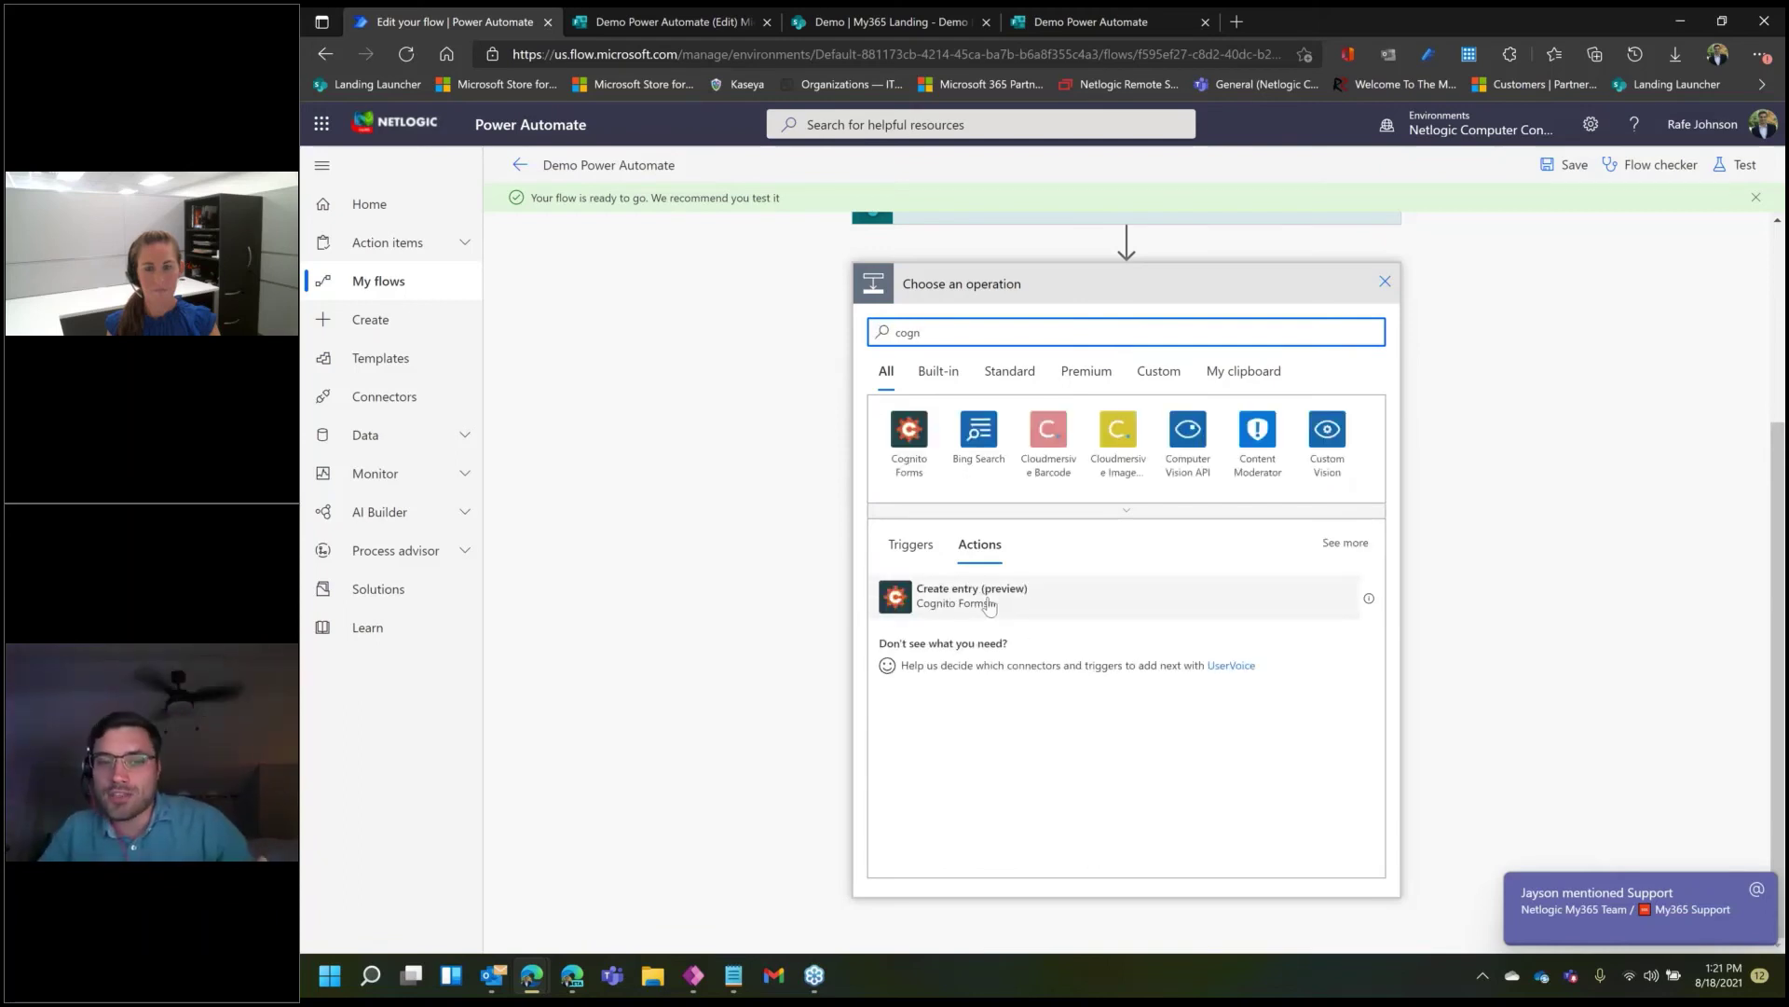
pyautogui.click(1755, 888)
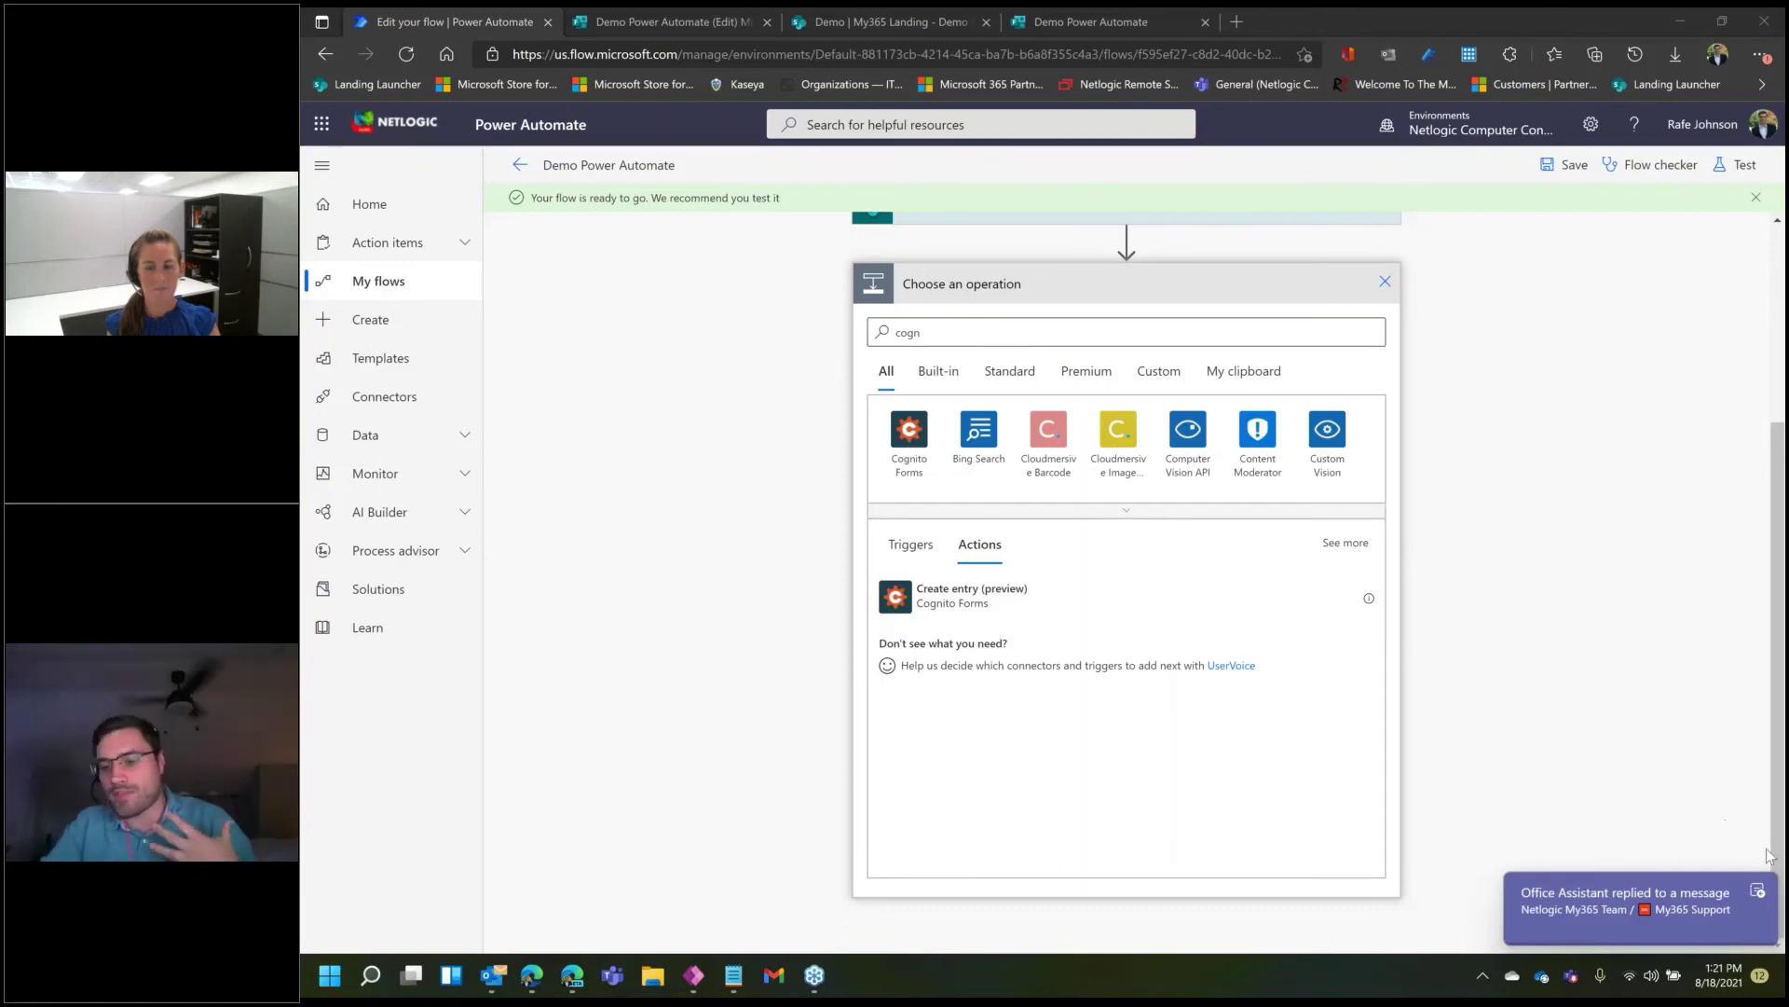
pyautogui.click(1755, 894)
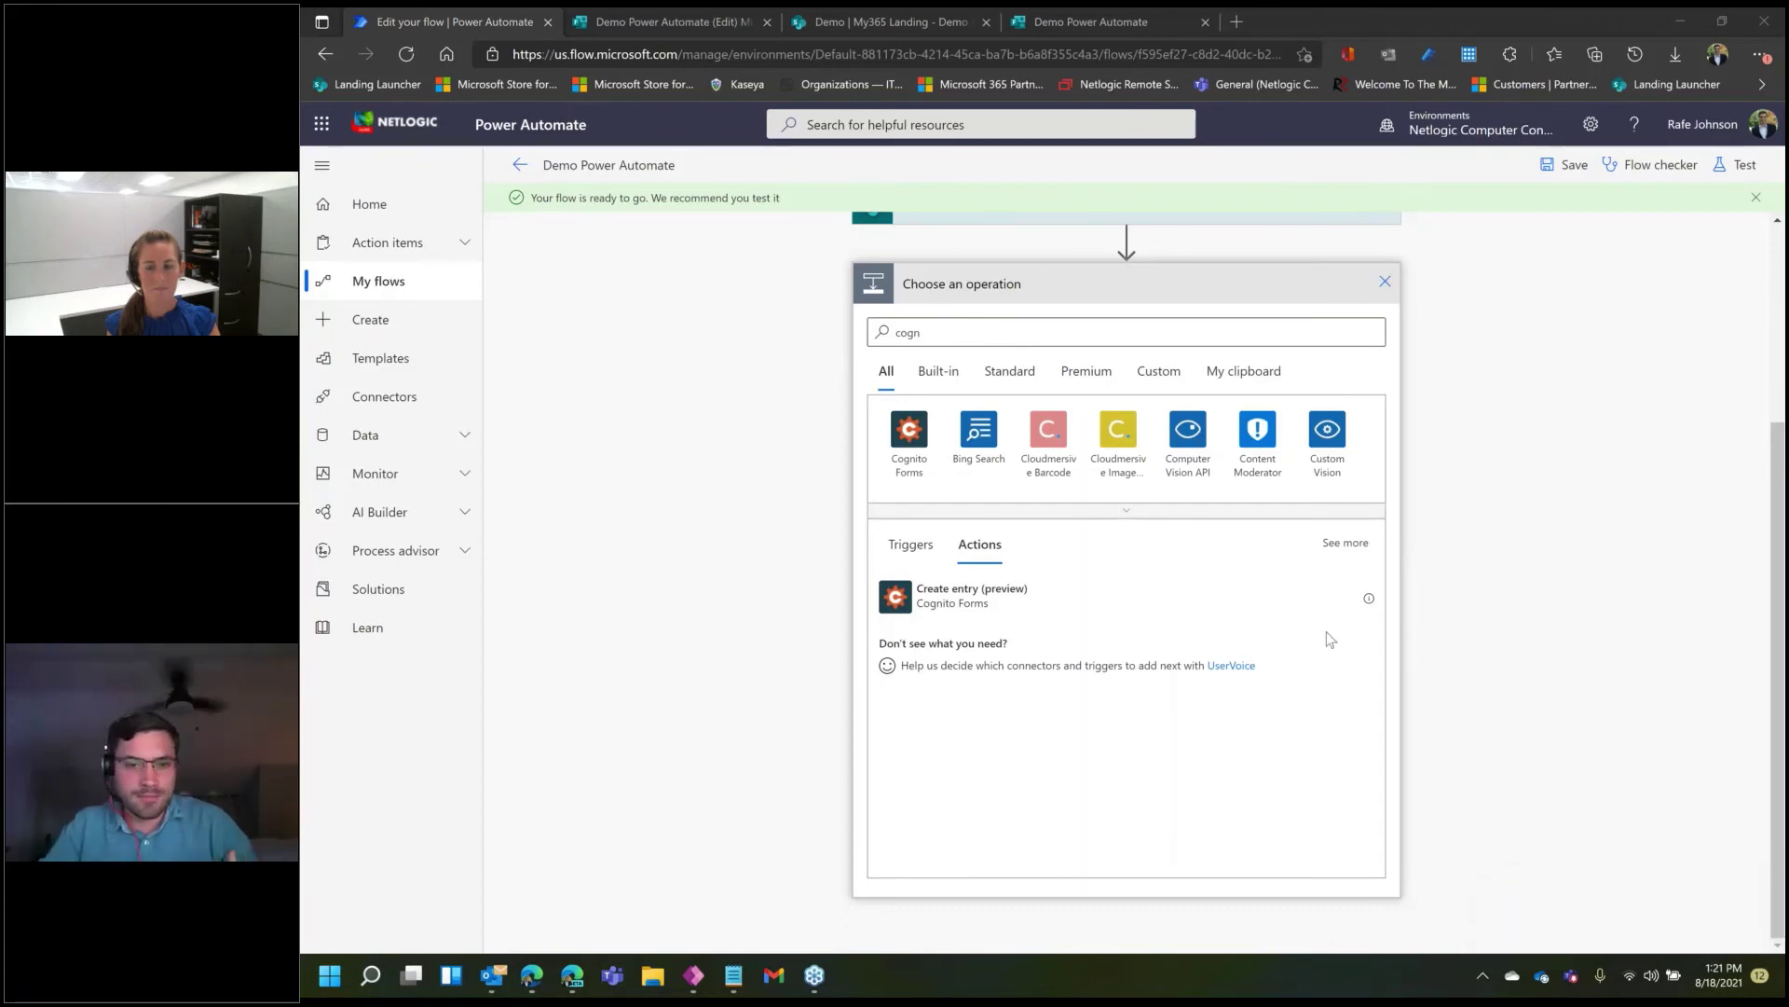
# - Search the operations for 'sales' and browse the matching actions
pyautogui.click(1055, 327)
pyautogui.press('BackSpace')
pyautogui.press('BackSpace')
pyautogui.press('BackSpace')
pyautogui.press('BackSpace')
pyautogui.write('sales')
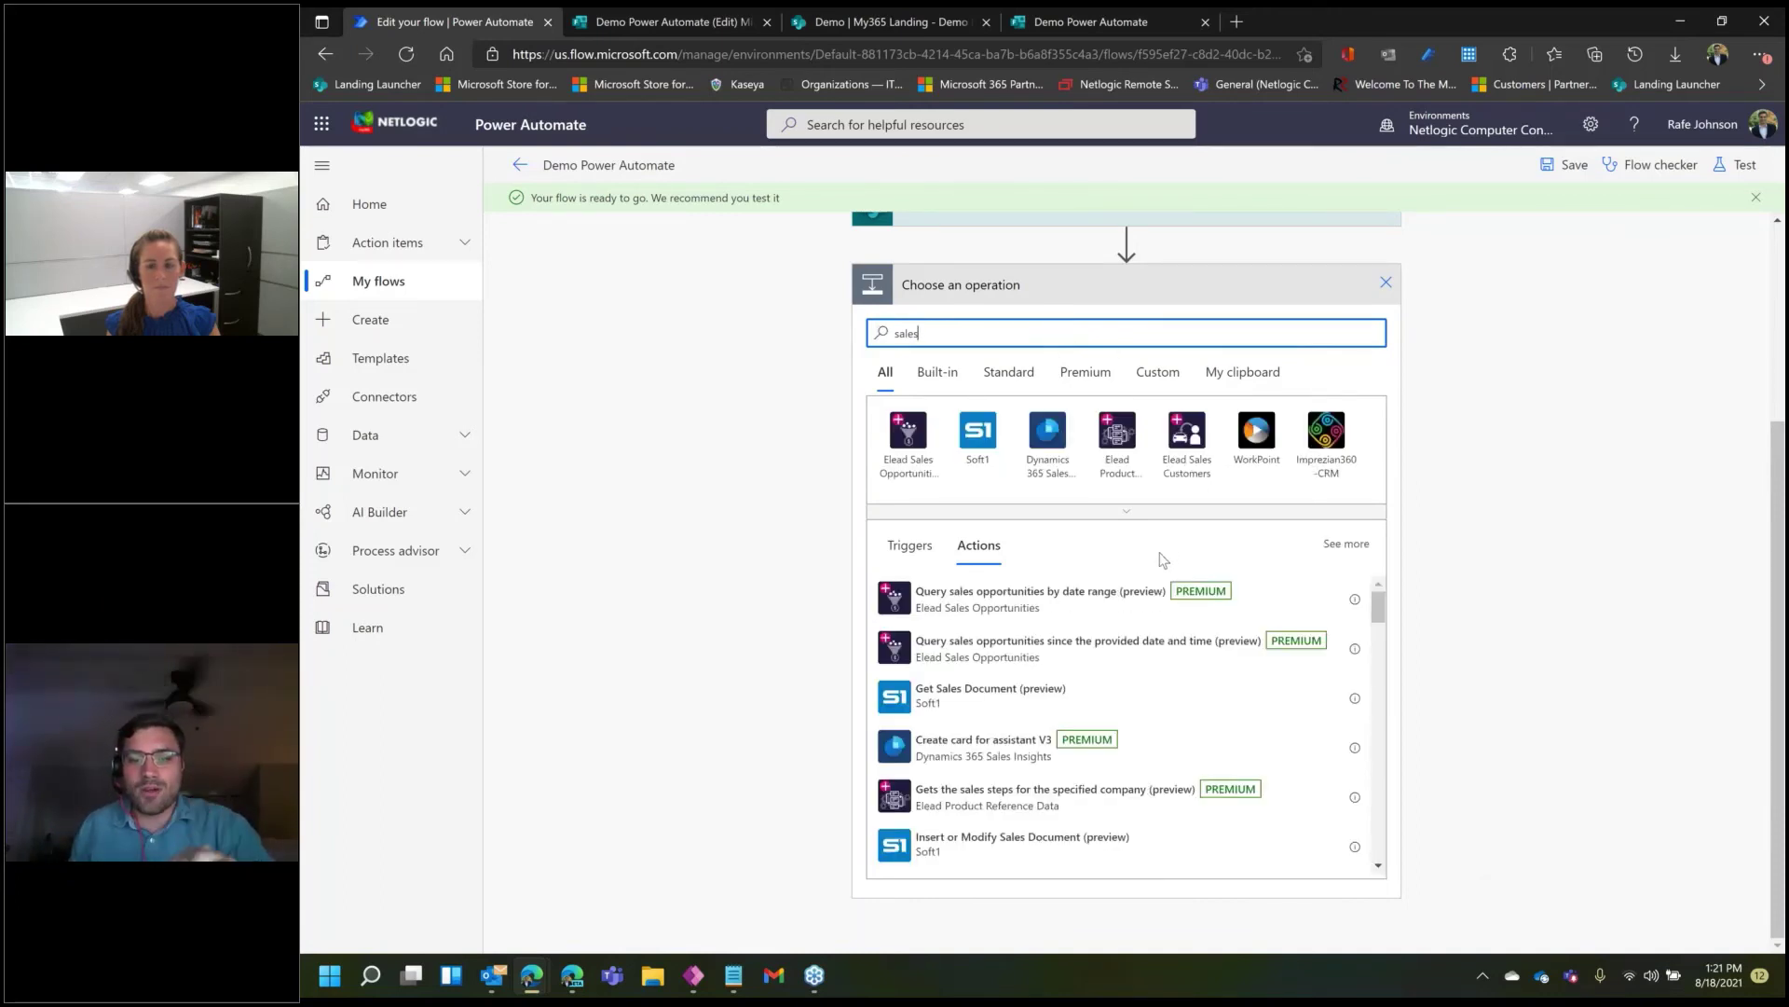
pyautogui.scroll(-5, 1117, 643)
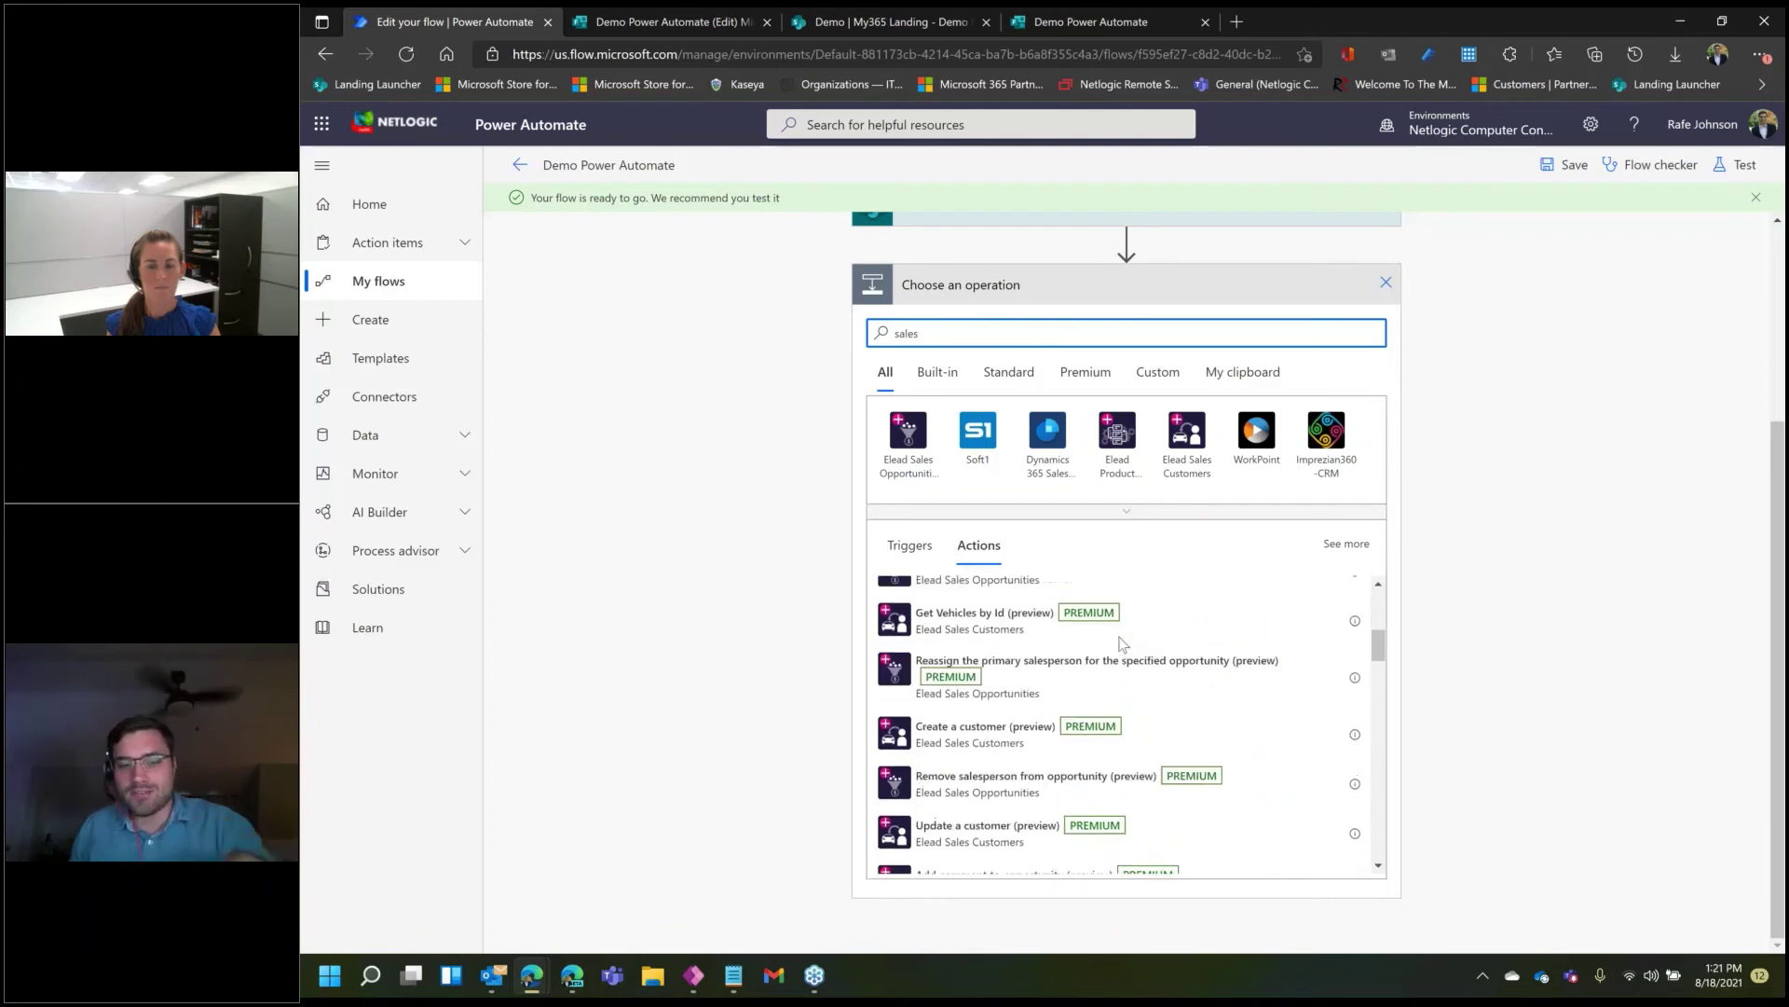
pyautogui.click(1557, 434)
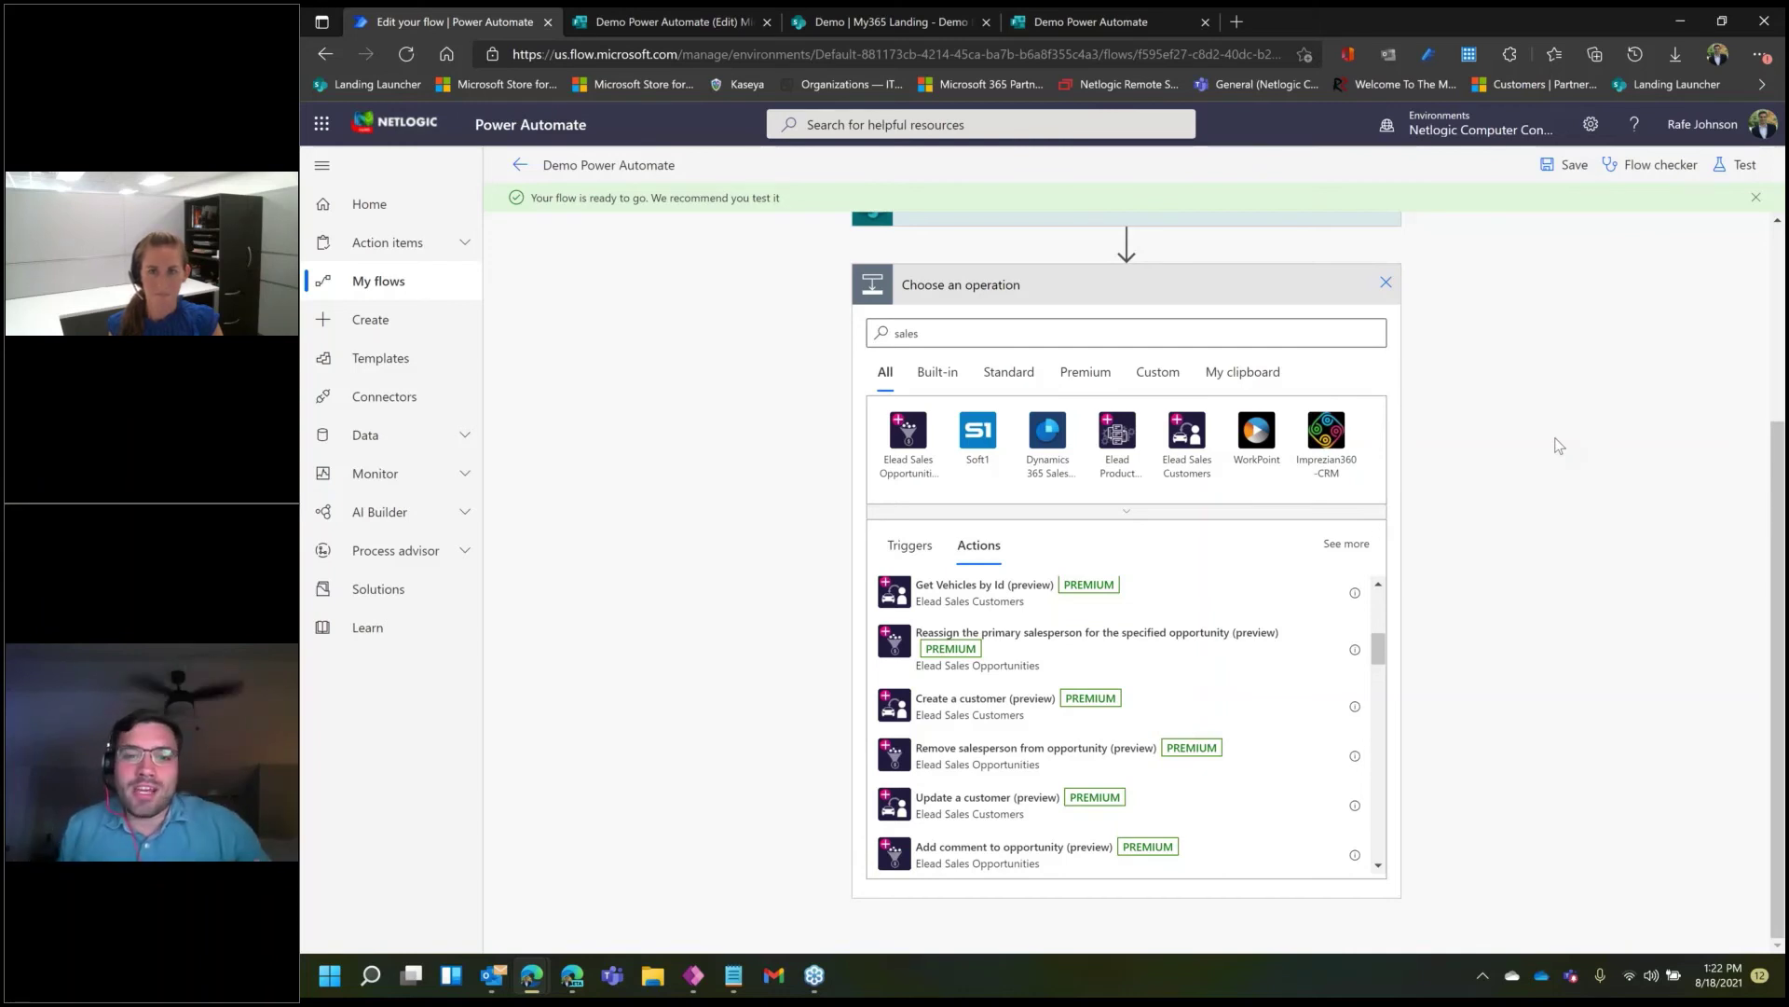
pyautogui.scroll(3, 1523, 456)
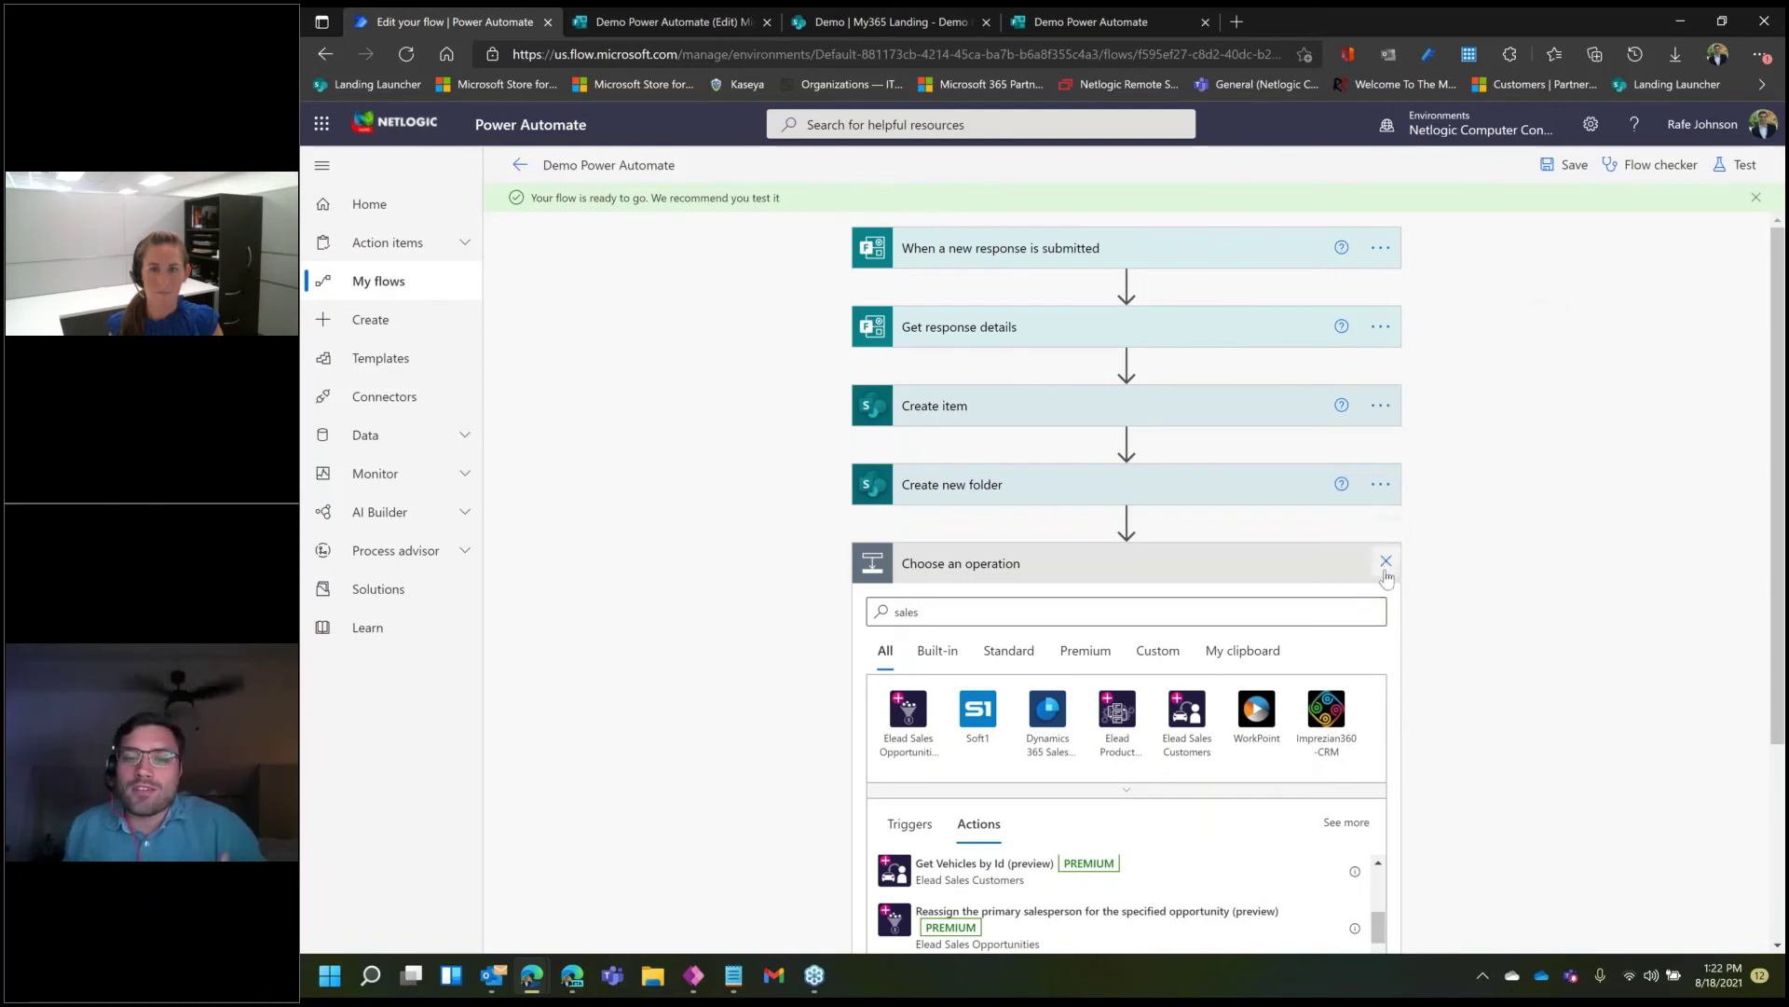
pyautogui.scroll(-2, 1387, 578)
# - Add an empty Send an email (V2) step after Create new folder, then try going Home
pyautogui.click(1386, 407)
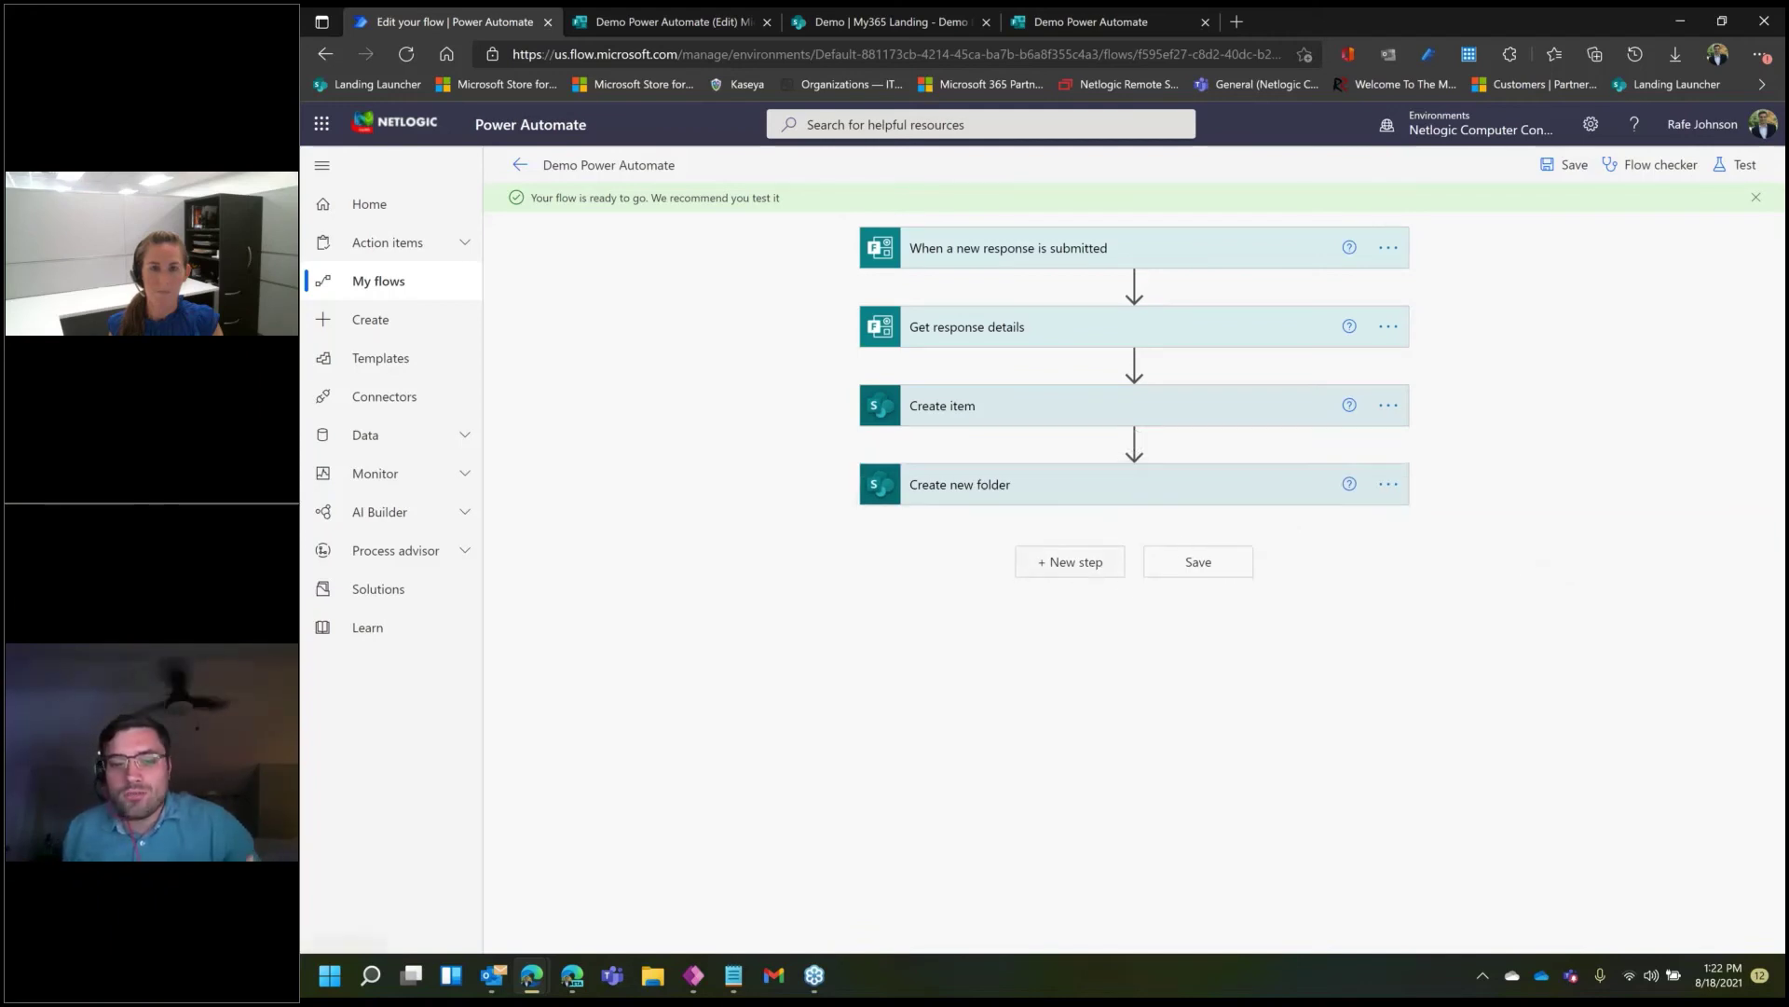
pyautogui.click(1070, 562)
pyautogui.write('sen an')
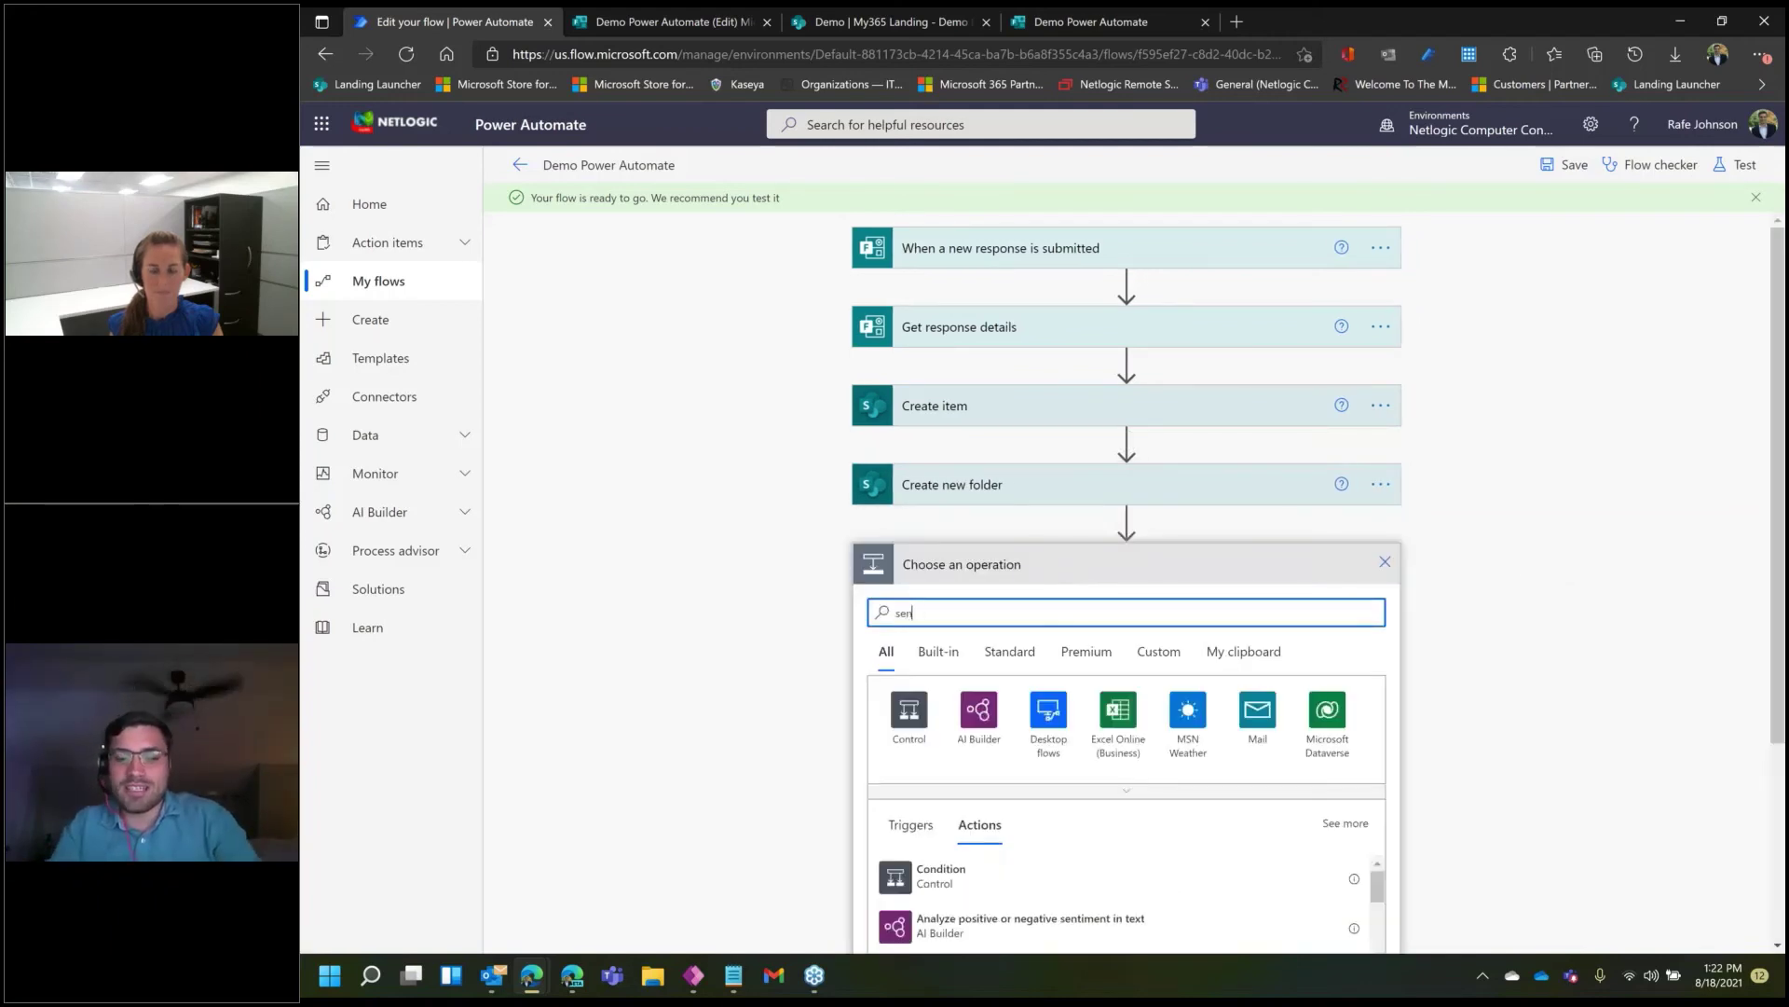
pyautogui.press('BackSpace')
pyautogui.press('BackSpace')
pyautogui.press('BackSpace')
pyautogui.write('d')
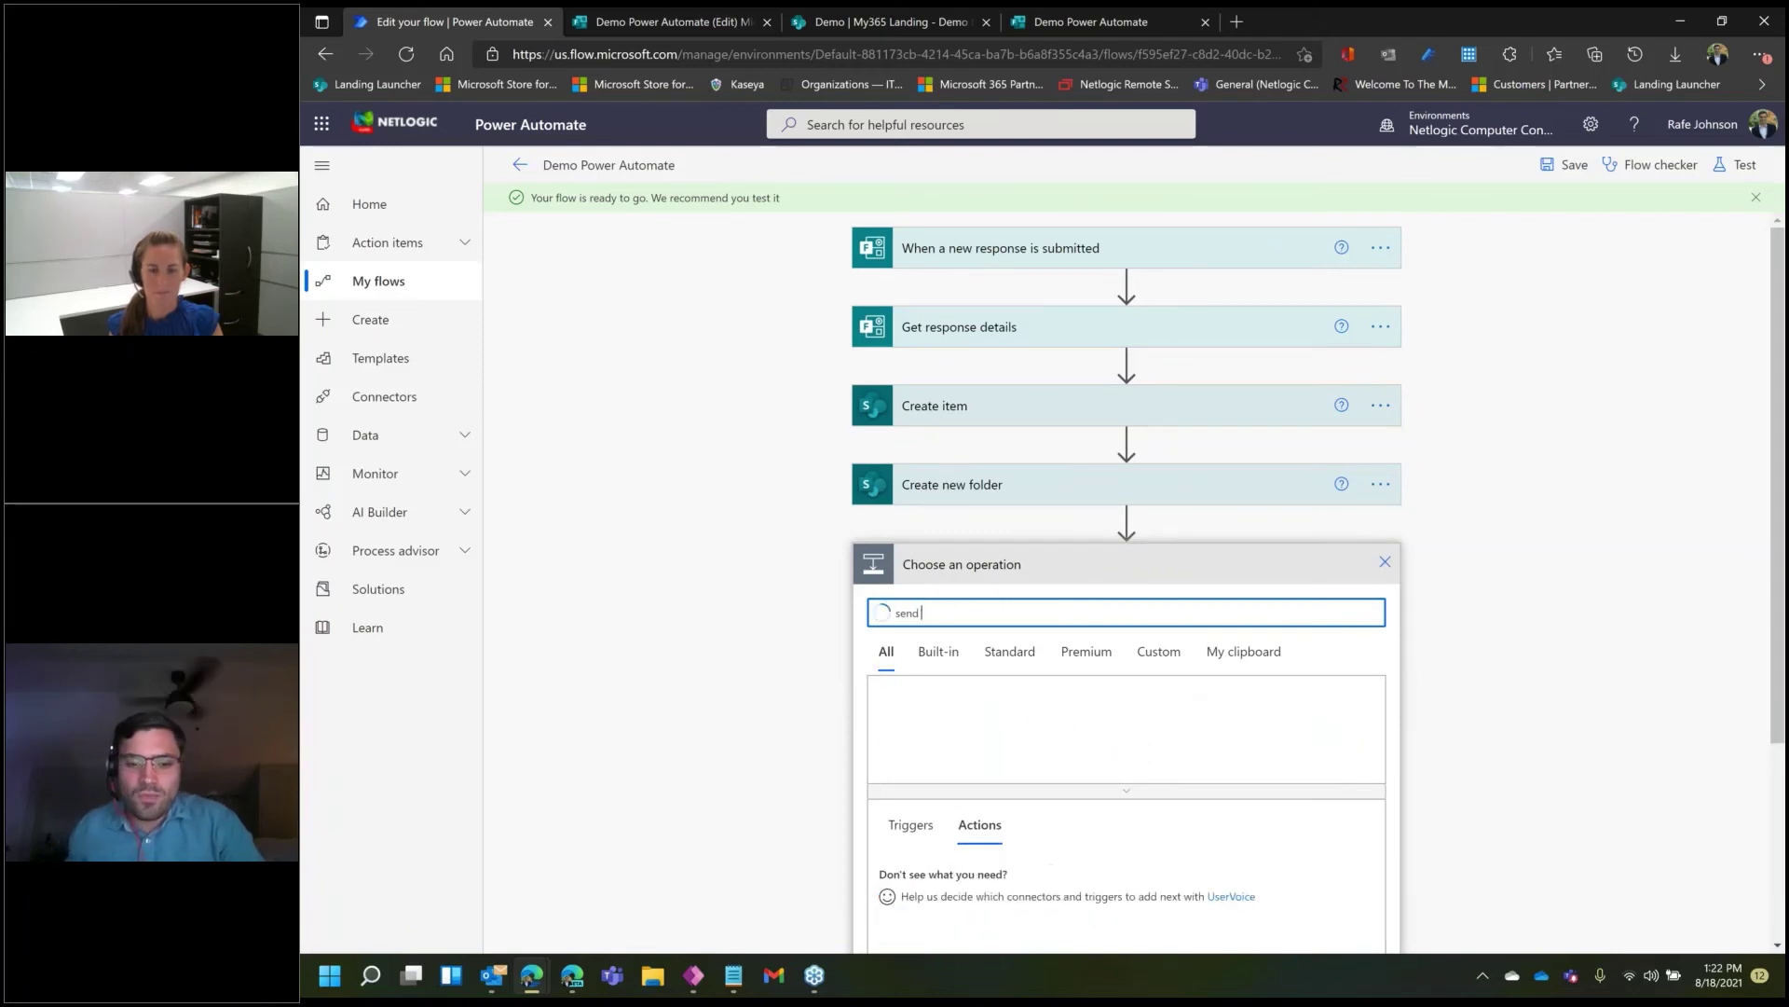
pyautogui.scroll(-3, 1060, 695)
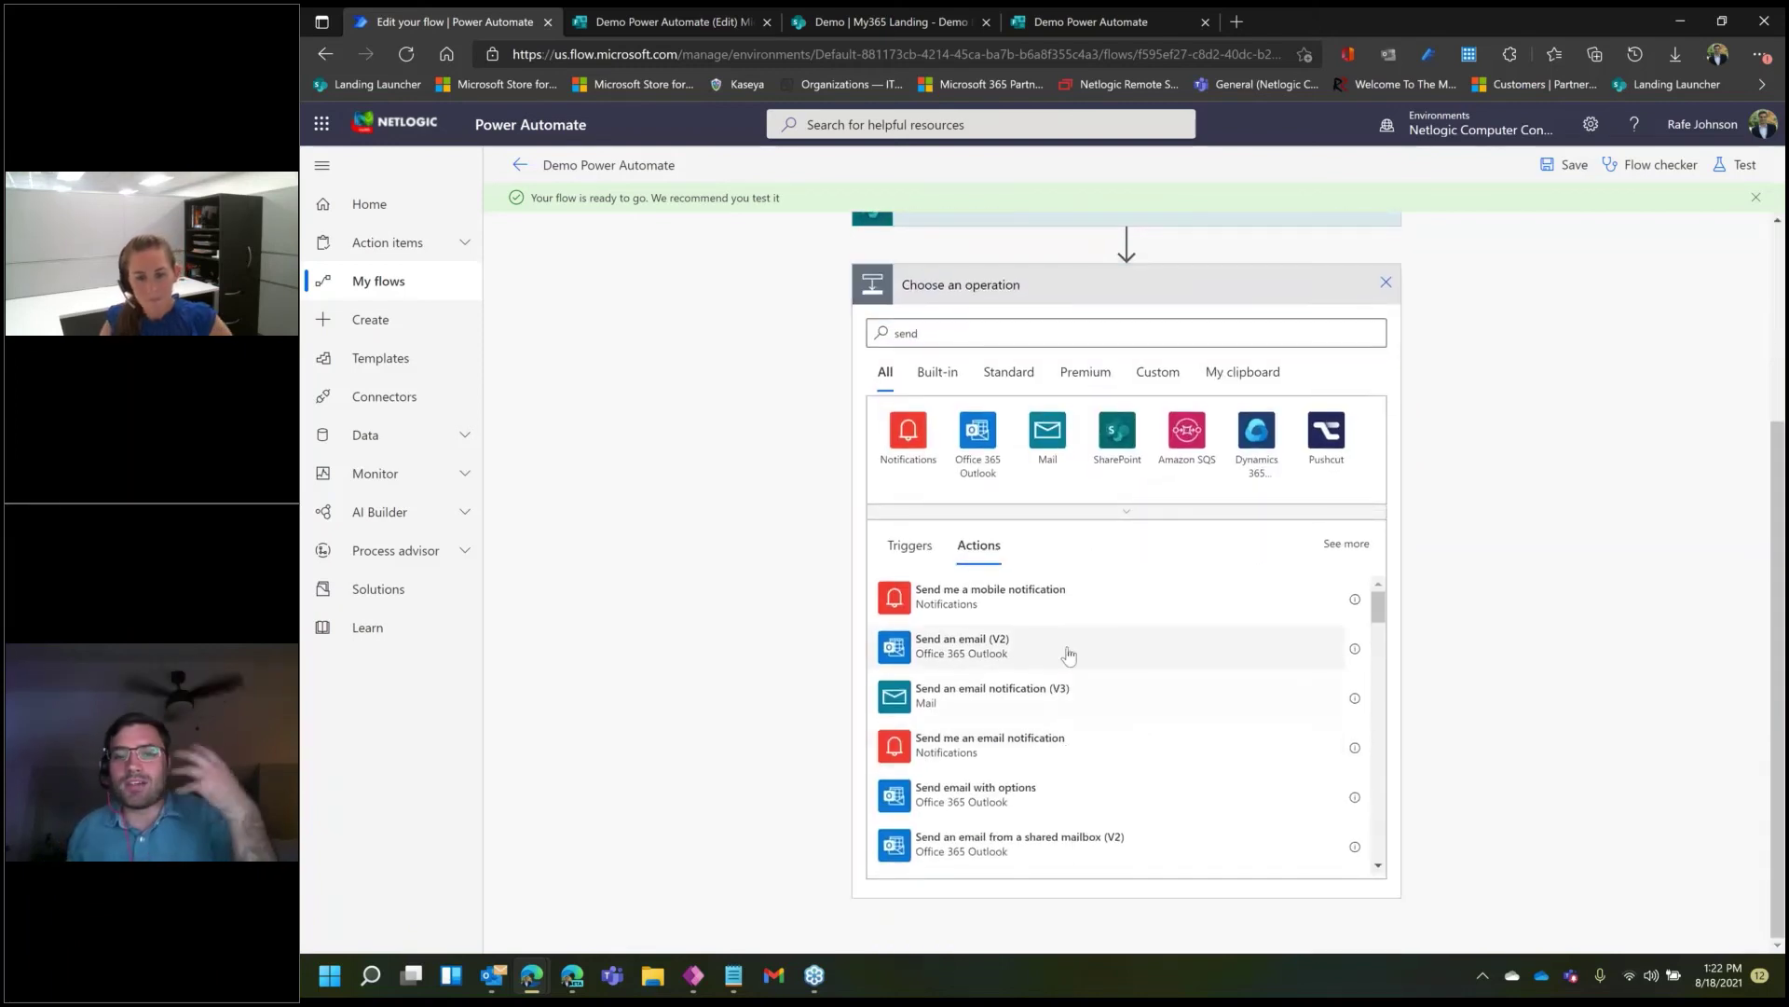
pyautogui.click(1109, 644)
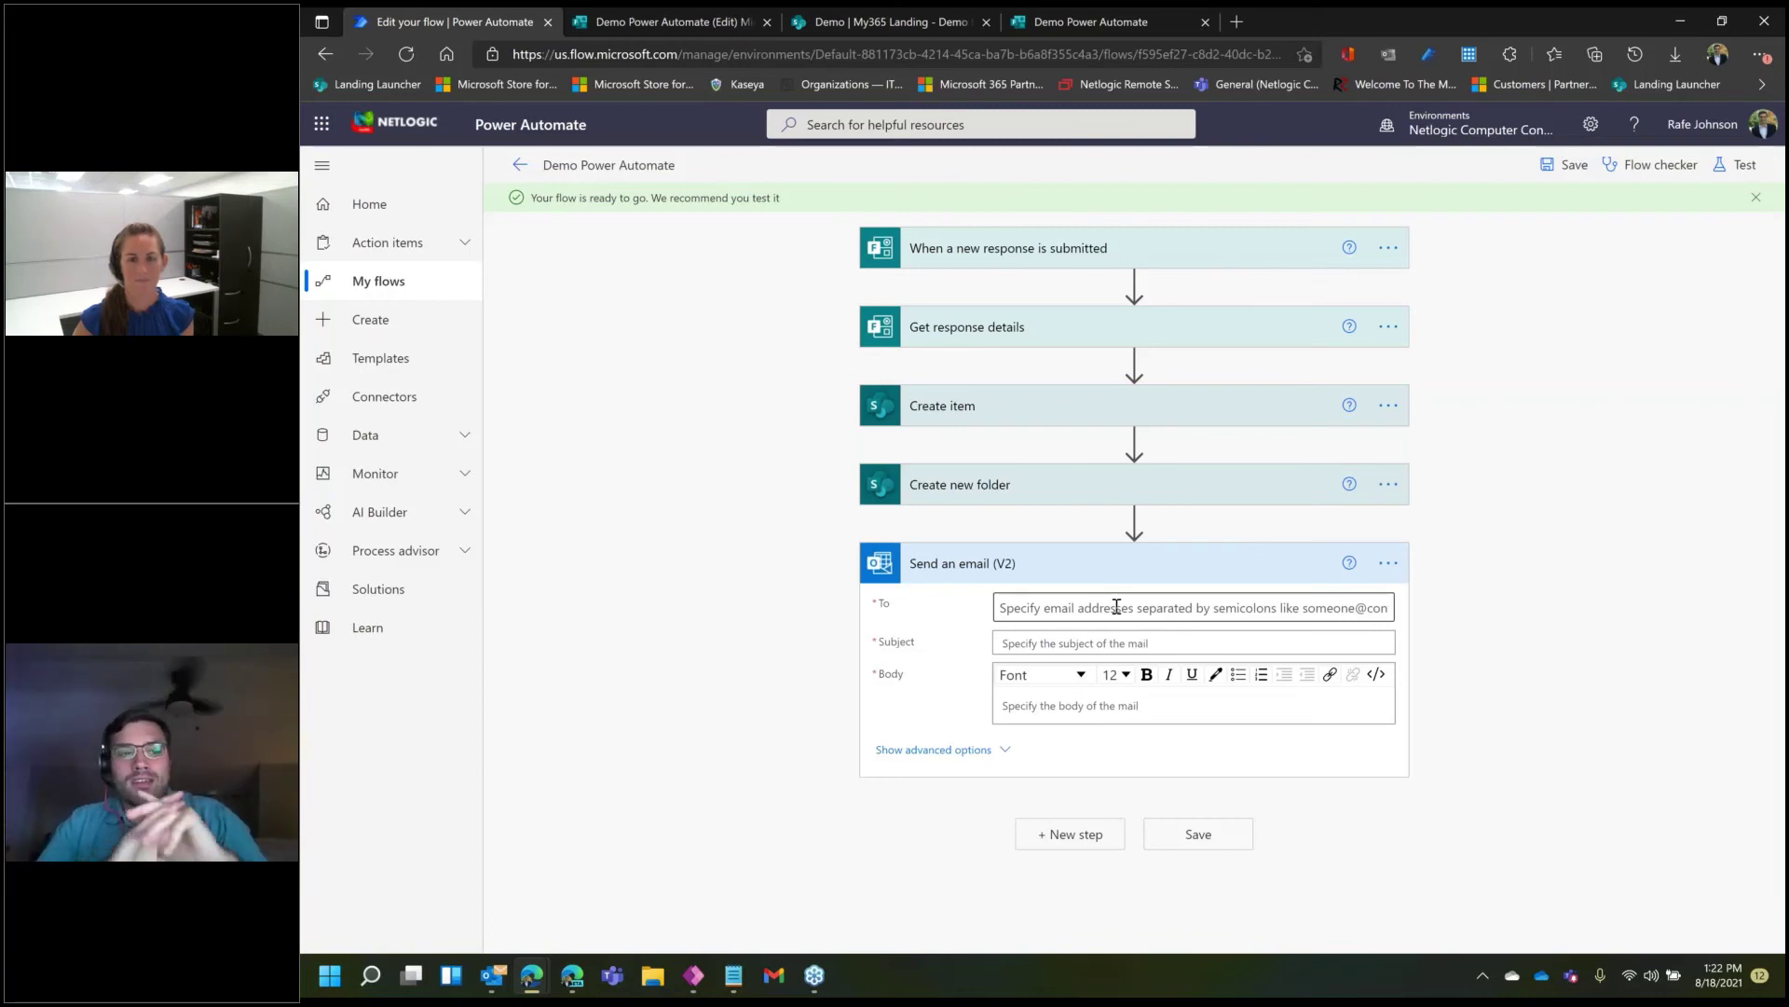
pyautogui.click(387, 205)
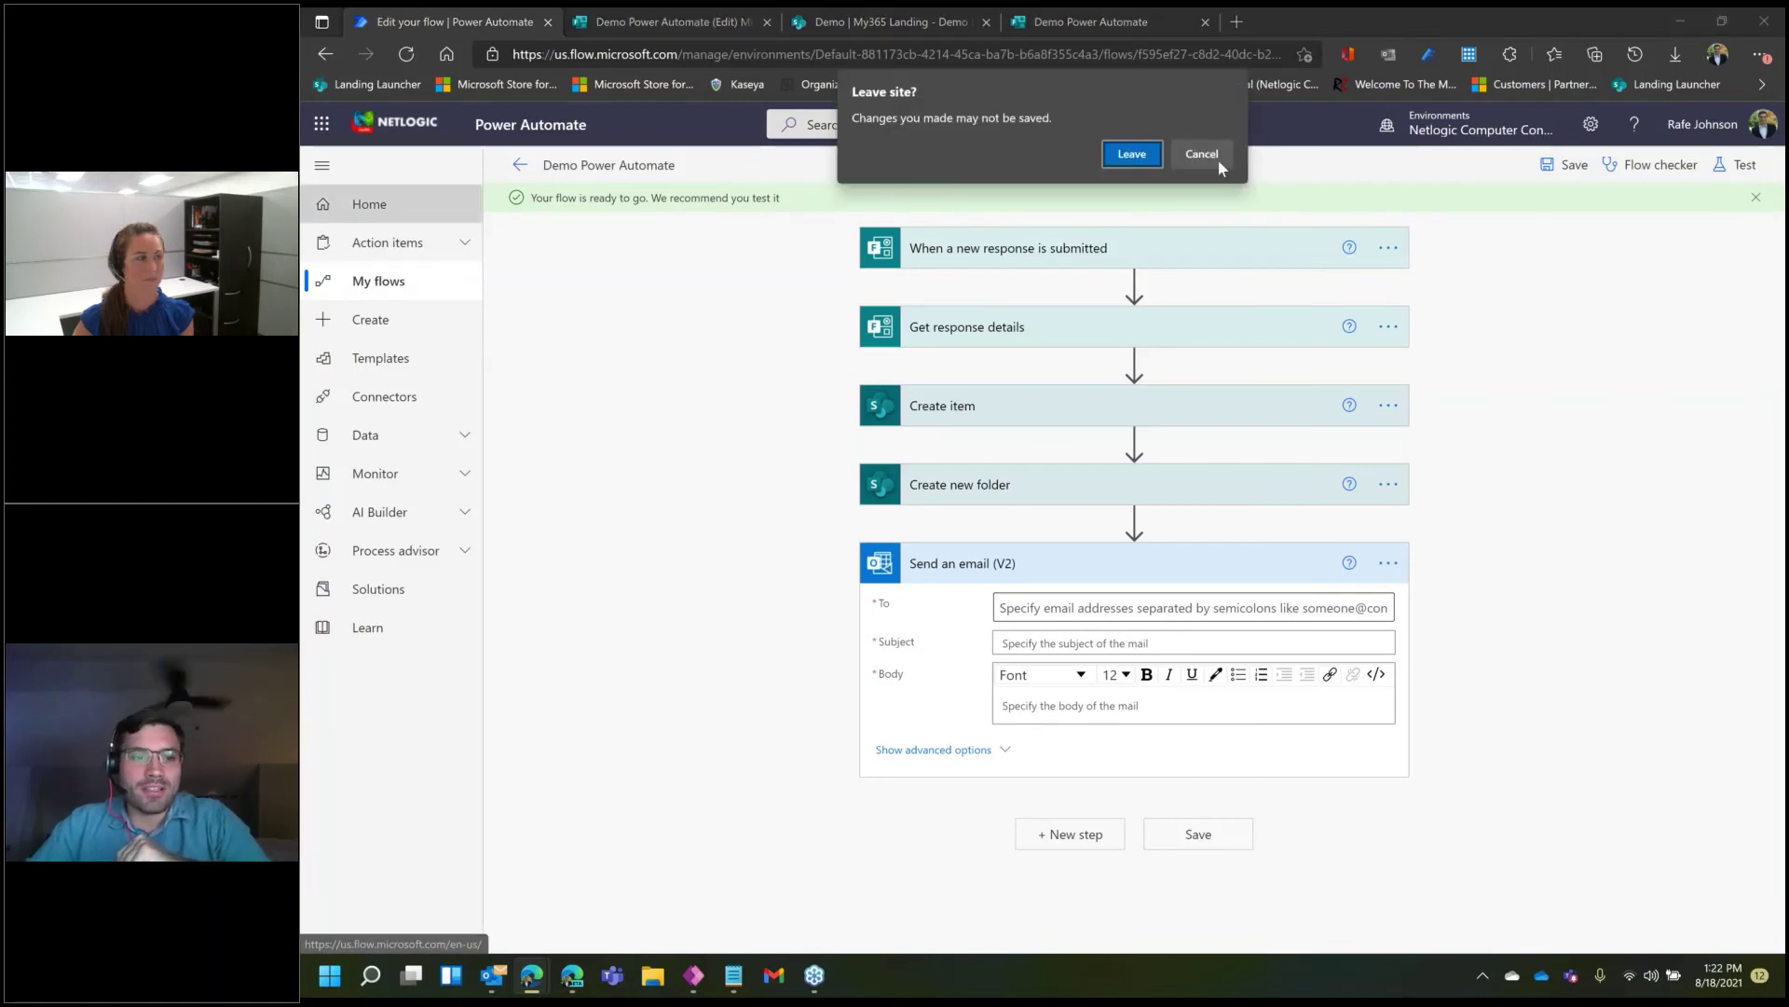
# - Leave the editor without saving the email step and open the My flows list
pyautogui.click(1214, 157)
pyautogui.click(382, 359)
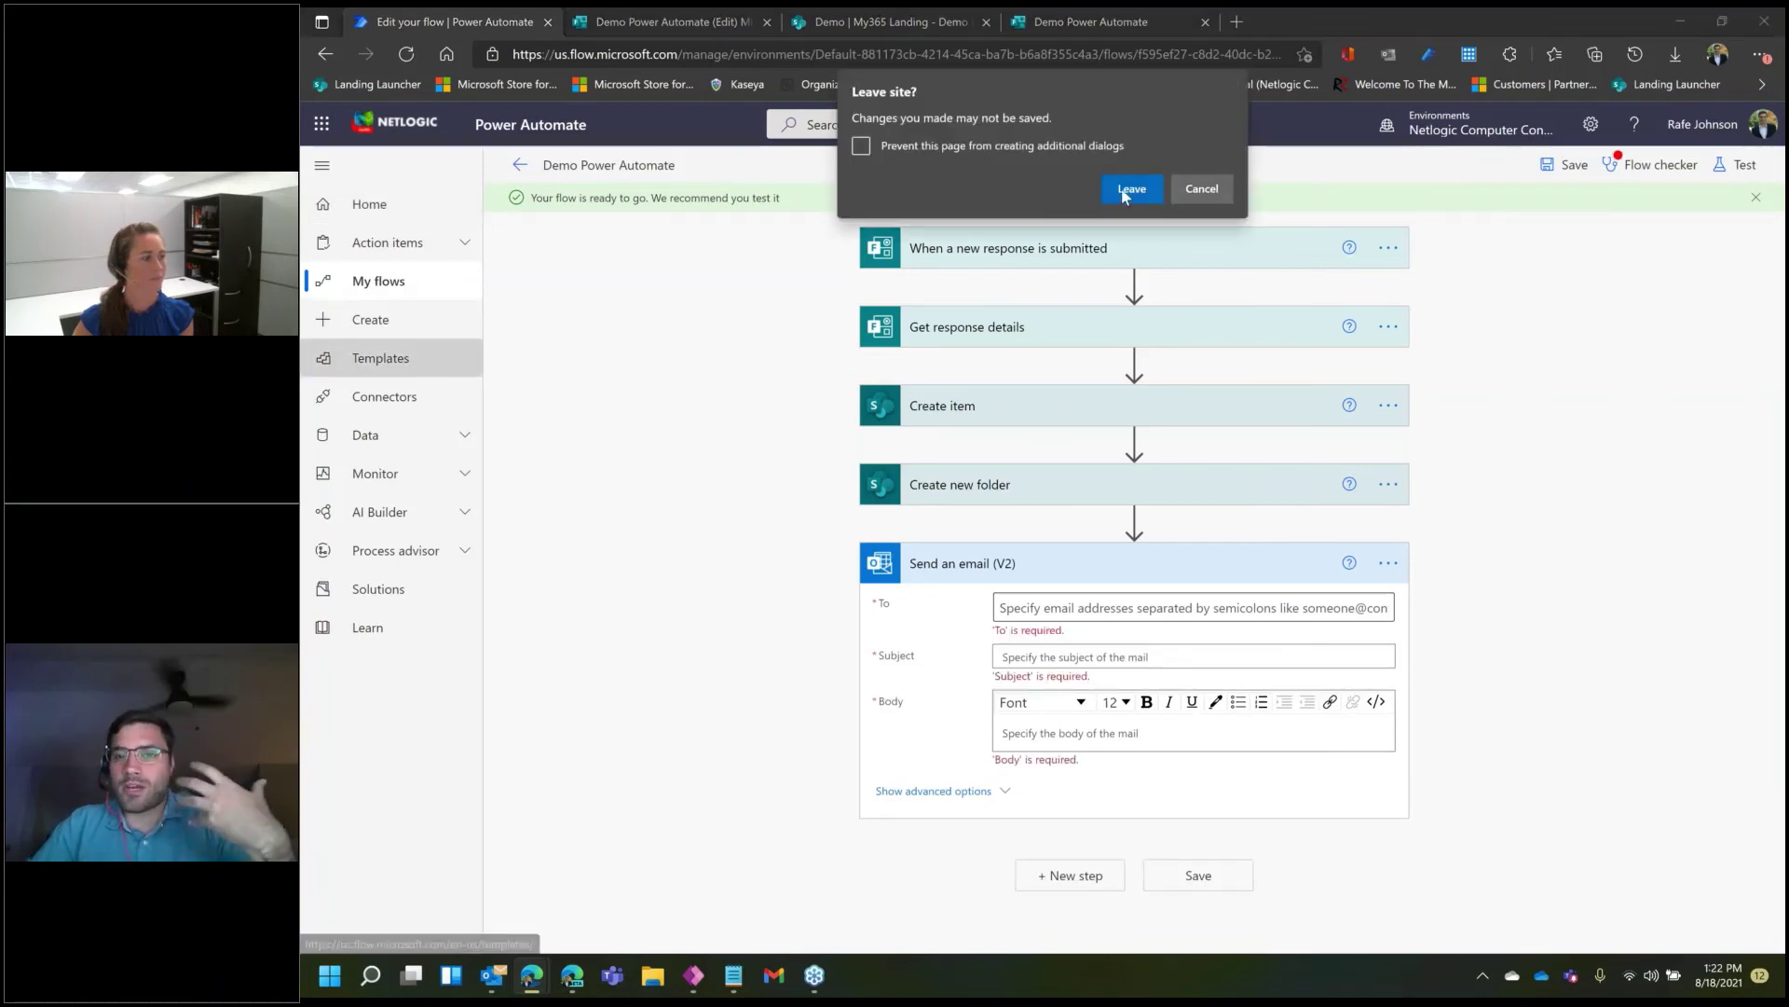
pyautogui.click(1122, 191)
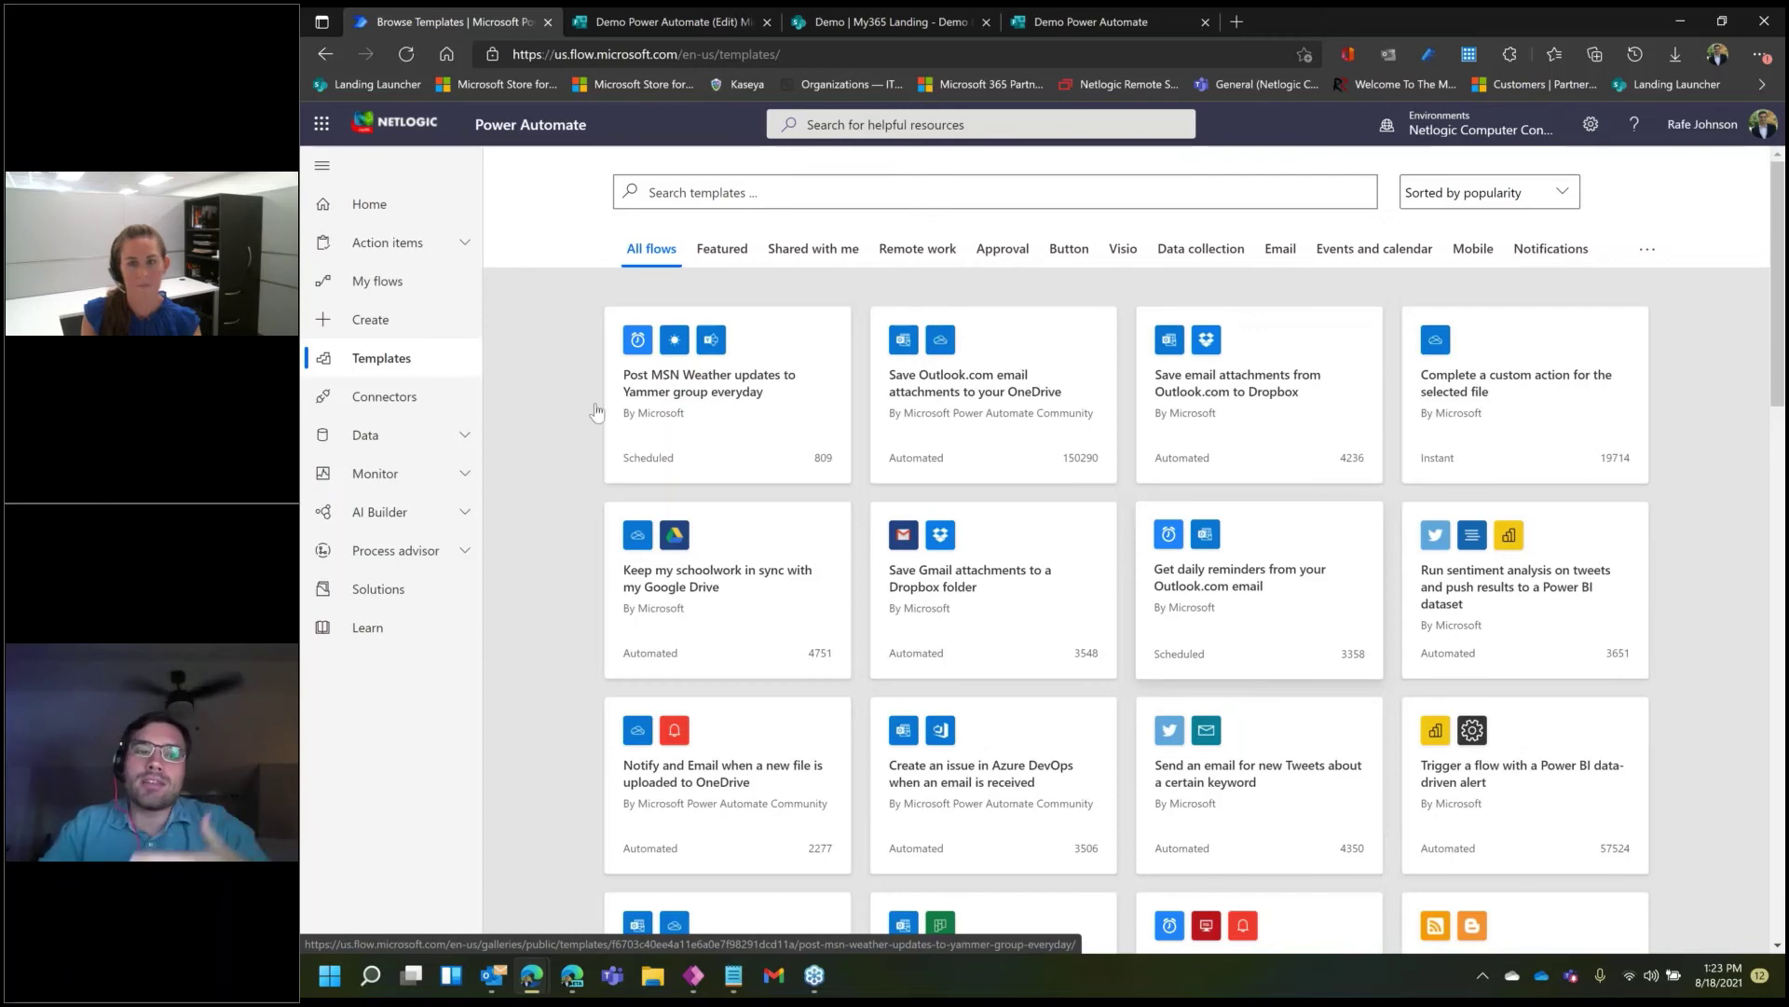
pyautogui.click(674, 431)
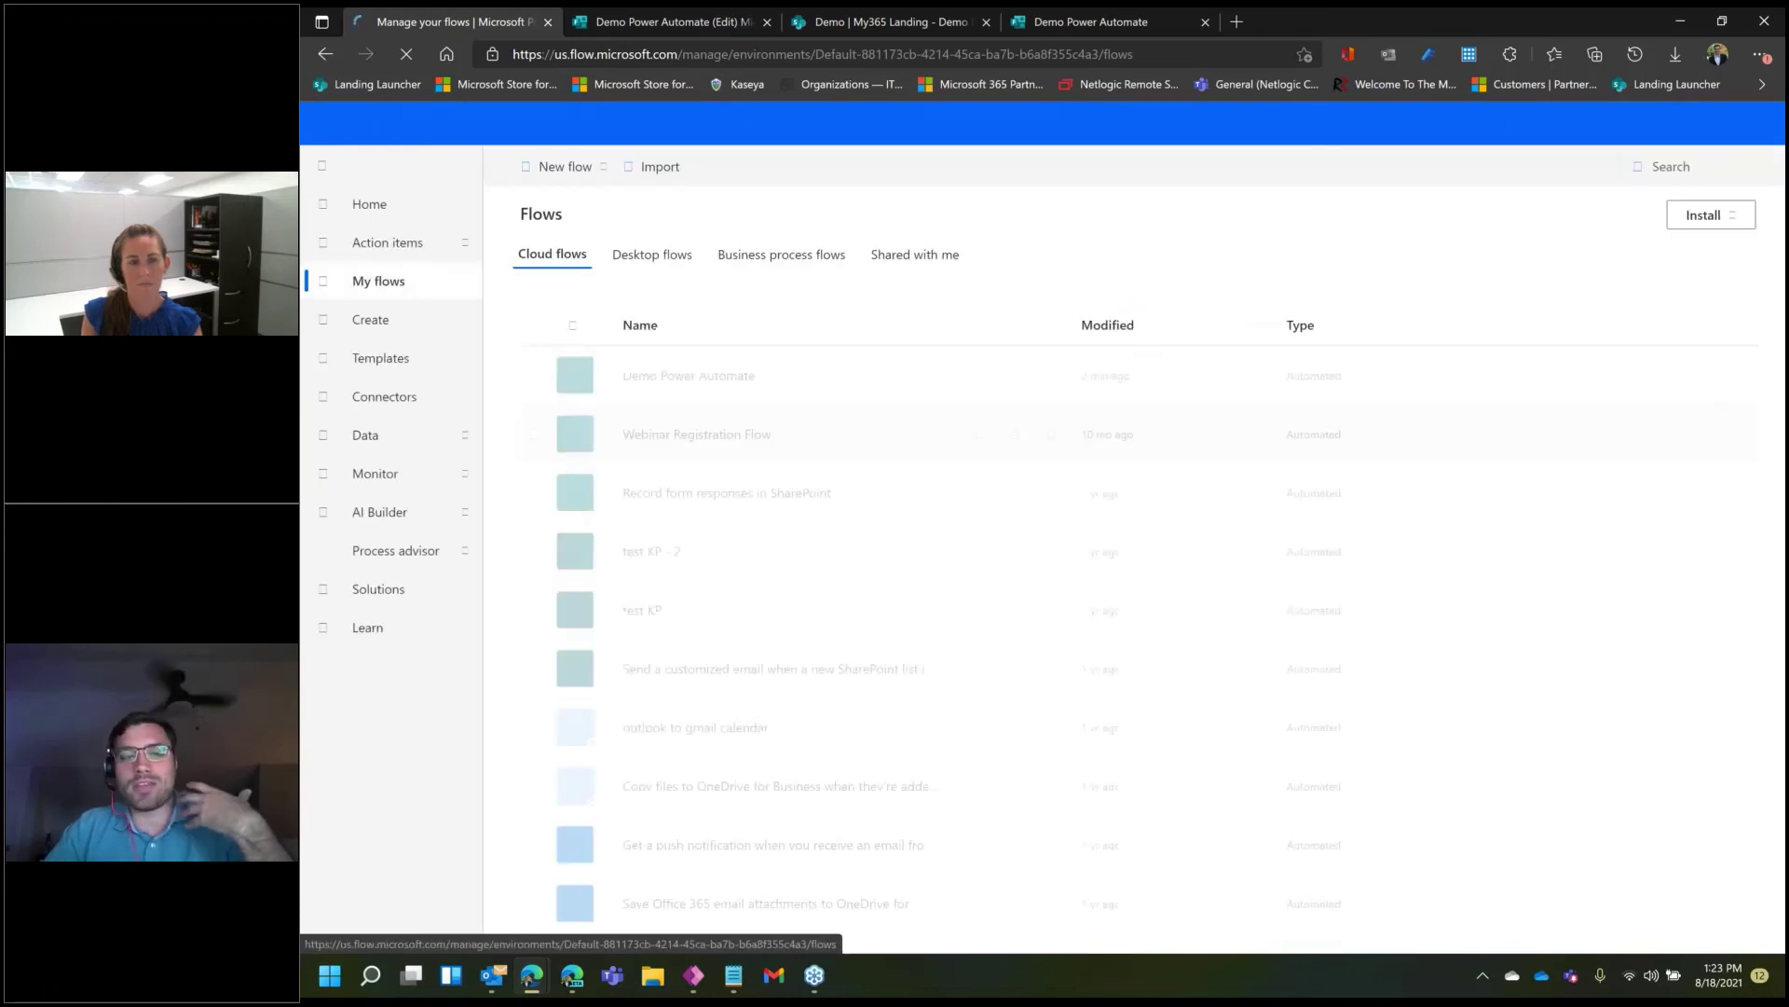
# - Open the Demo Power Automate flow and its Aug 18 01:17 PM run from run history
pyautogui.click(715, 376)
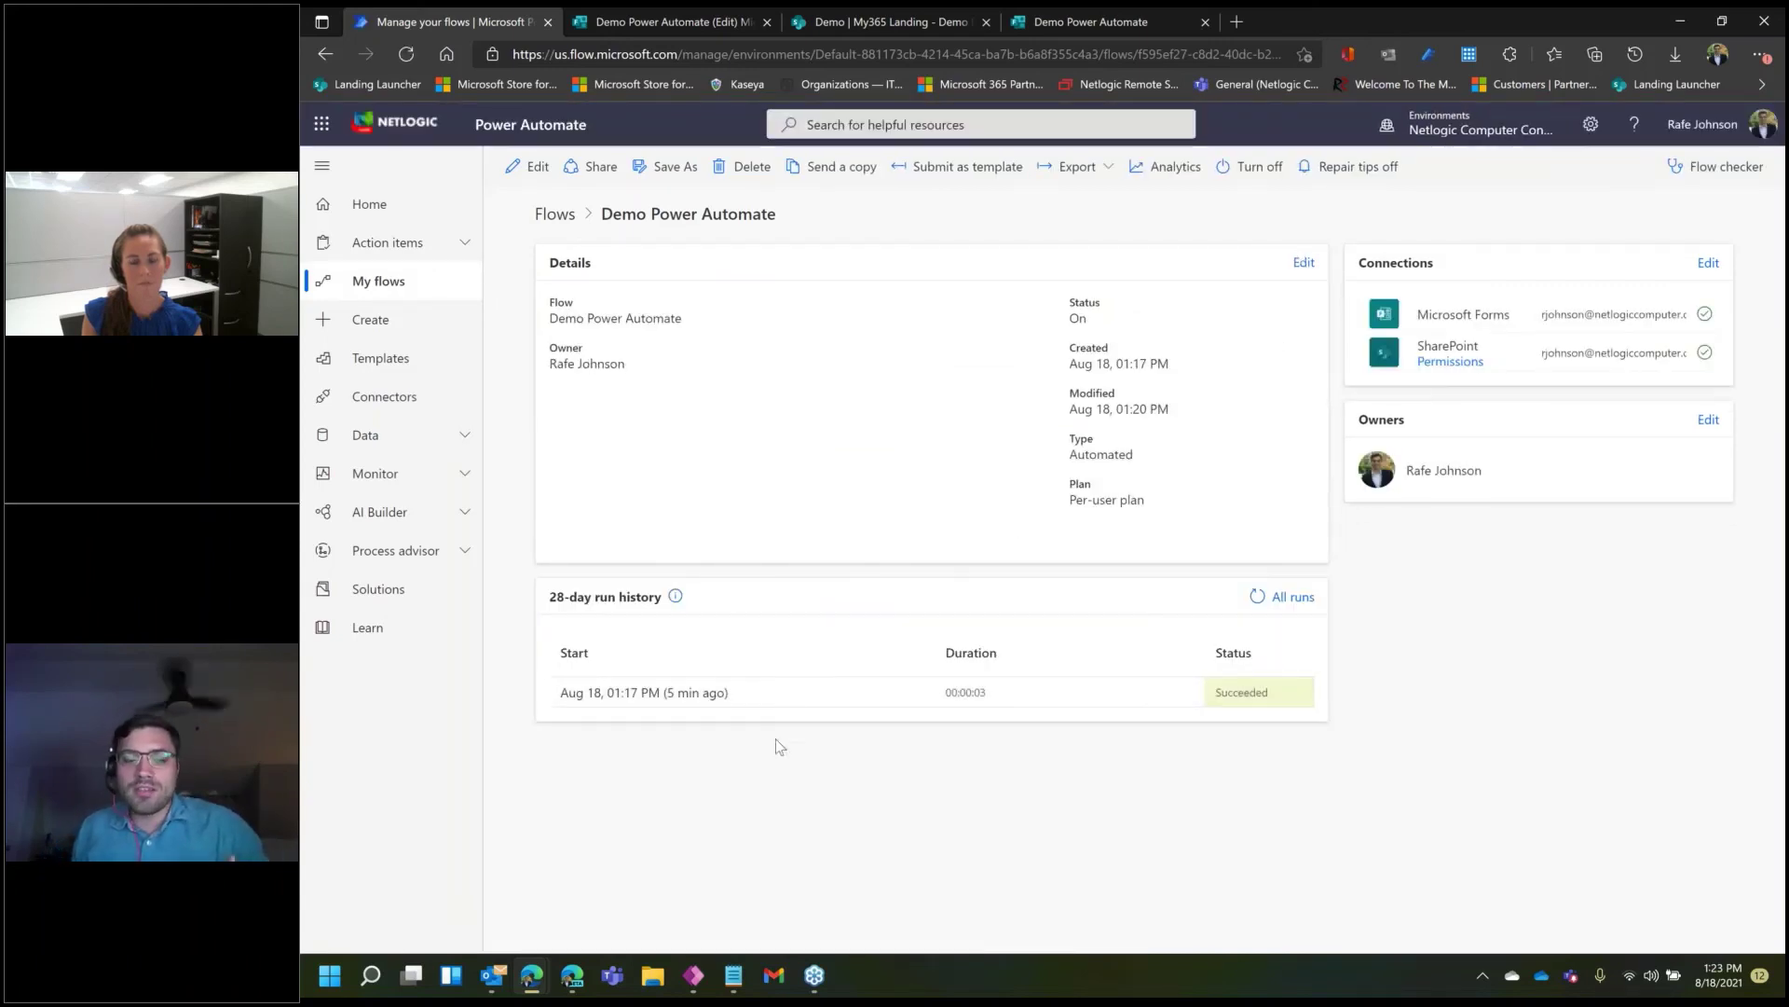
pyautogui.click(596, 693)
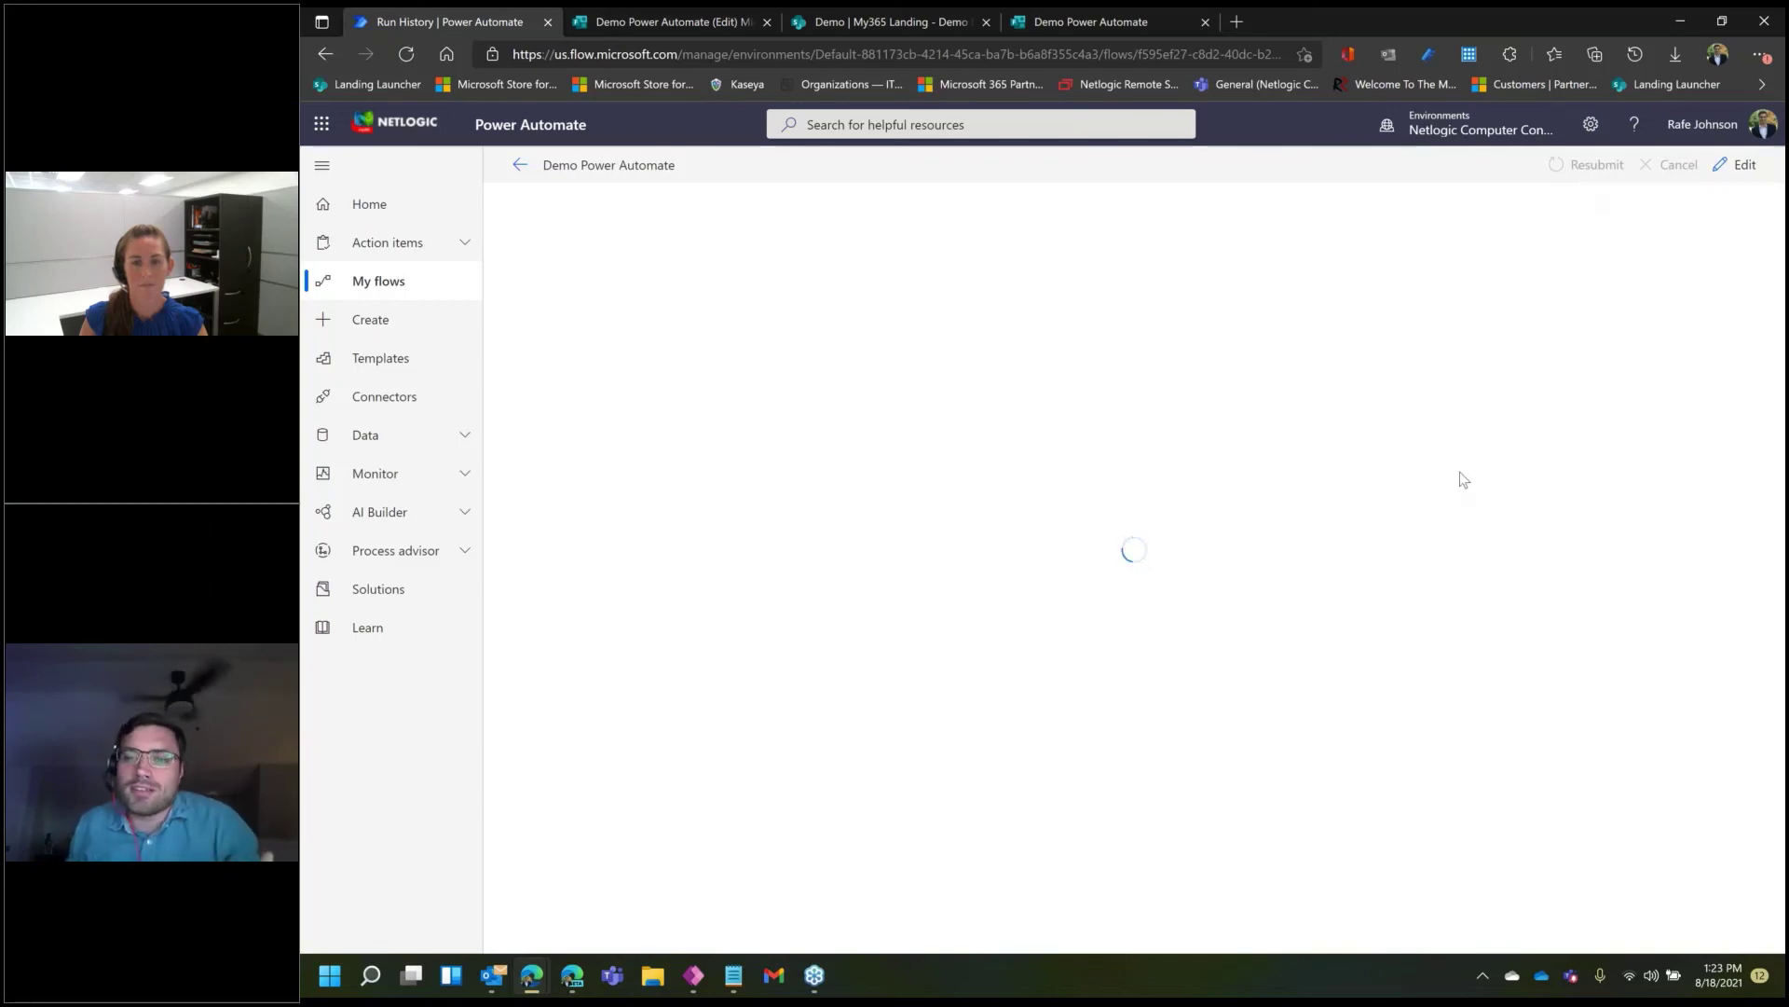
# - Resubmit the 01:17 PM run, producing a 1:23:53 PM run where all four steps succeed
pyautogui.click(1575, 168)
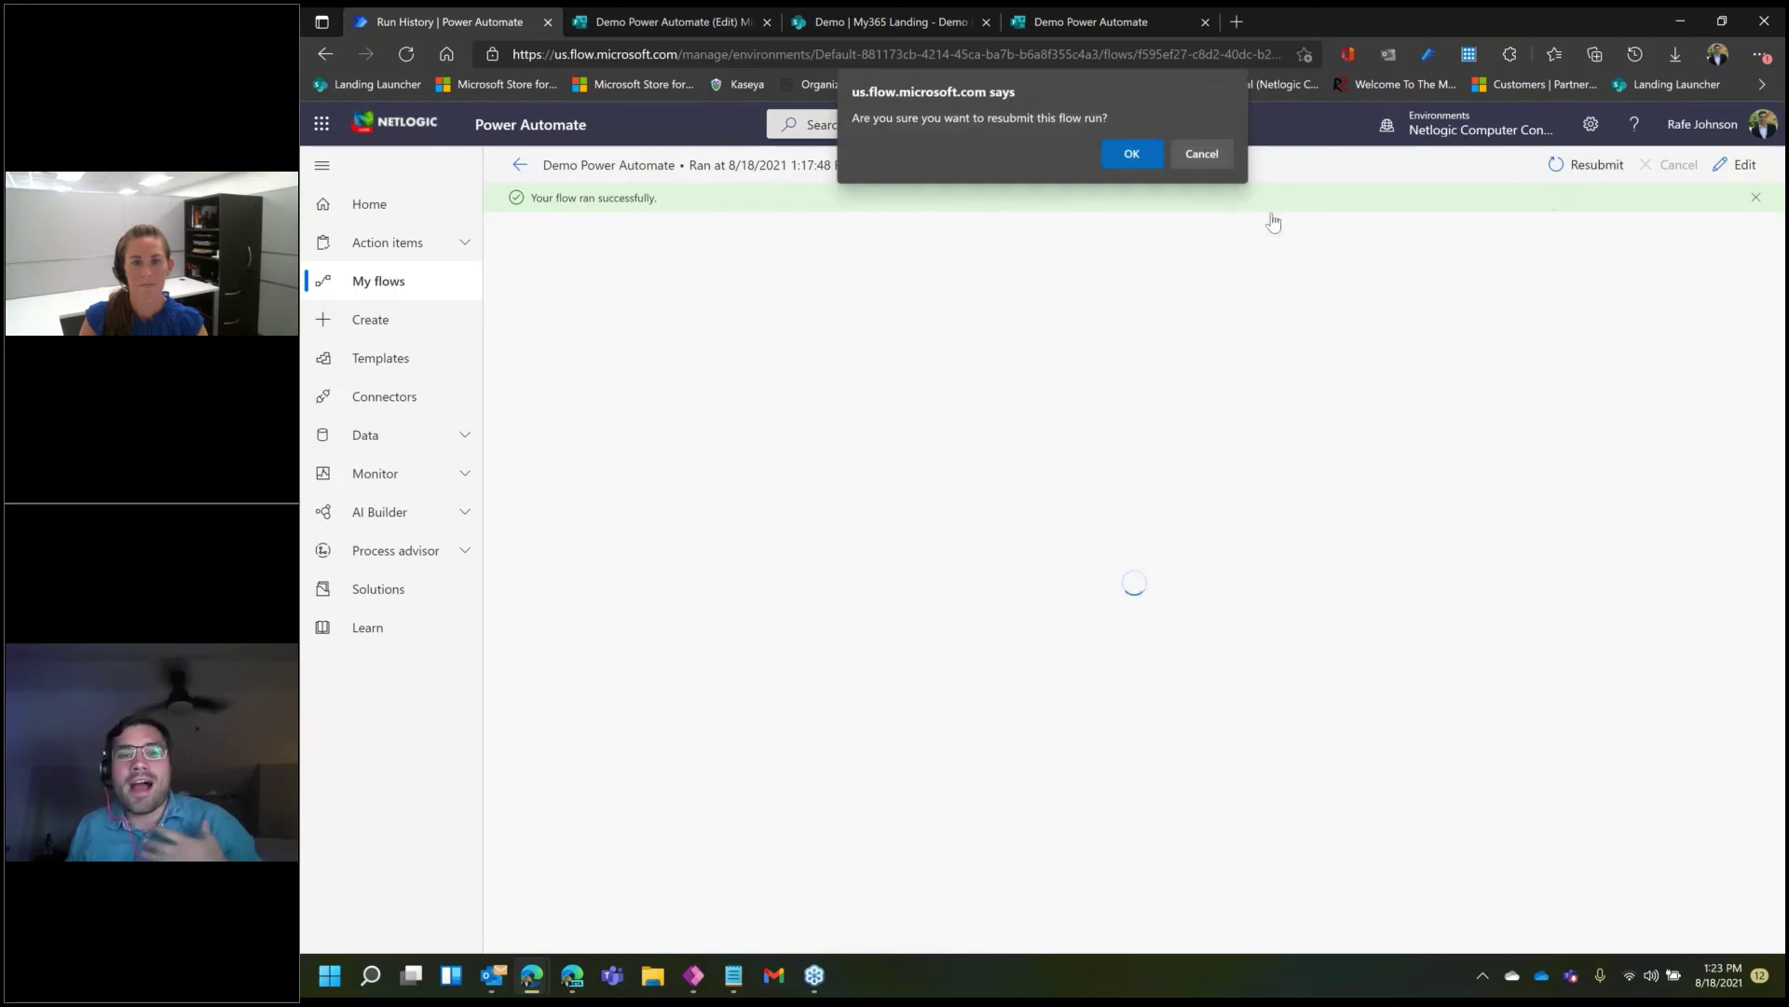
pyautogui.click(1133, 155)
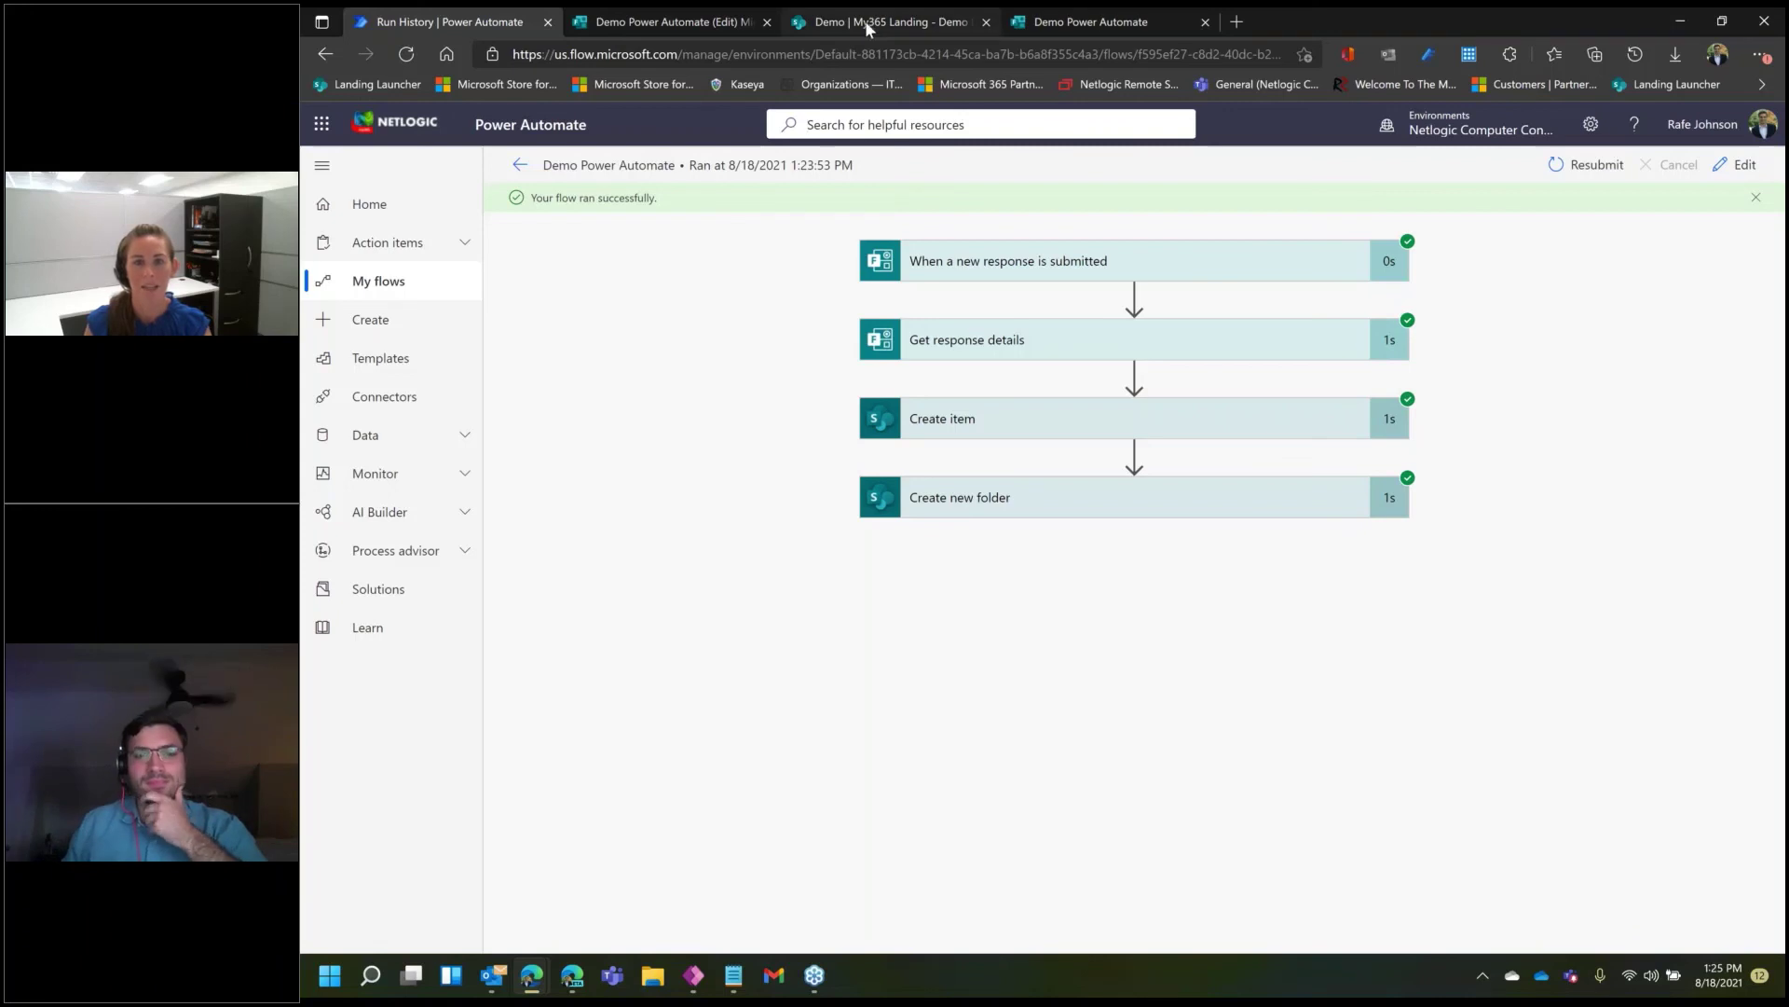
pyautogui.moveTo(866, 25)
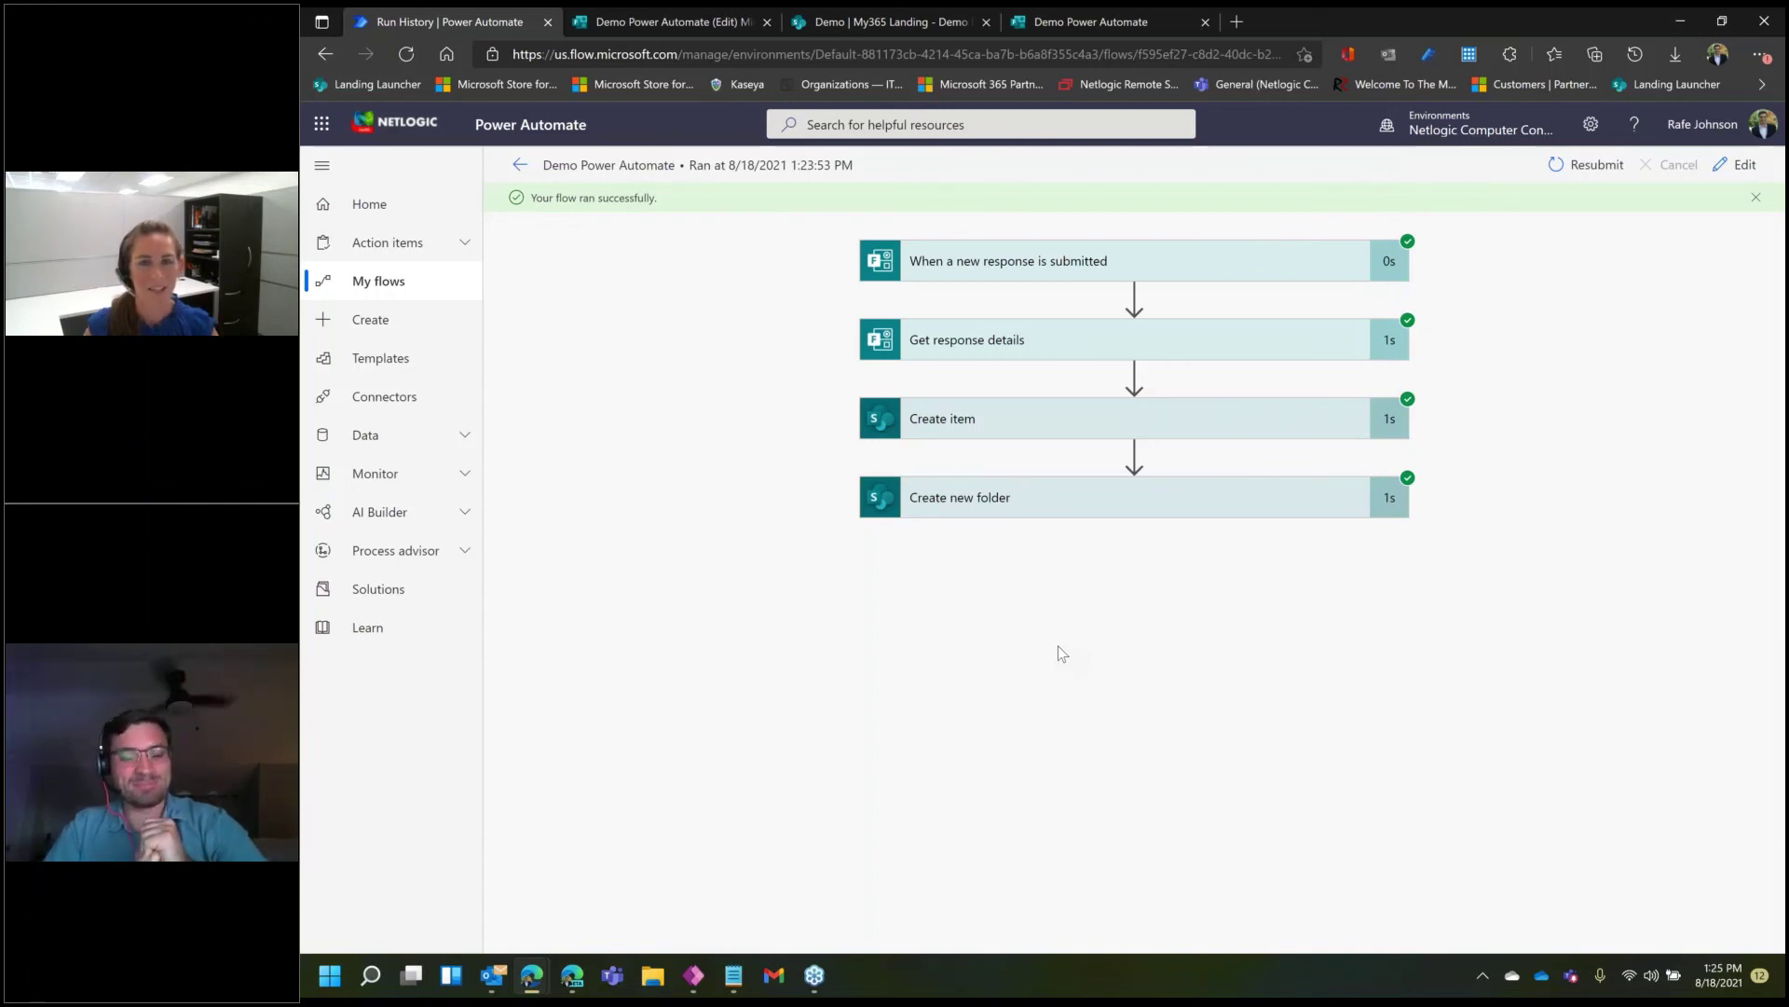
pyautogui.click(813, 976)
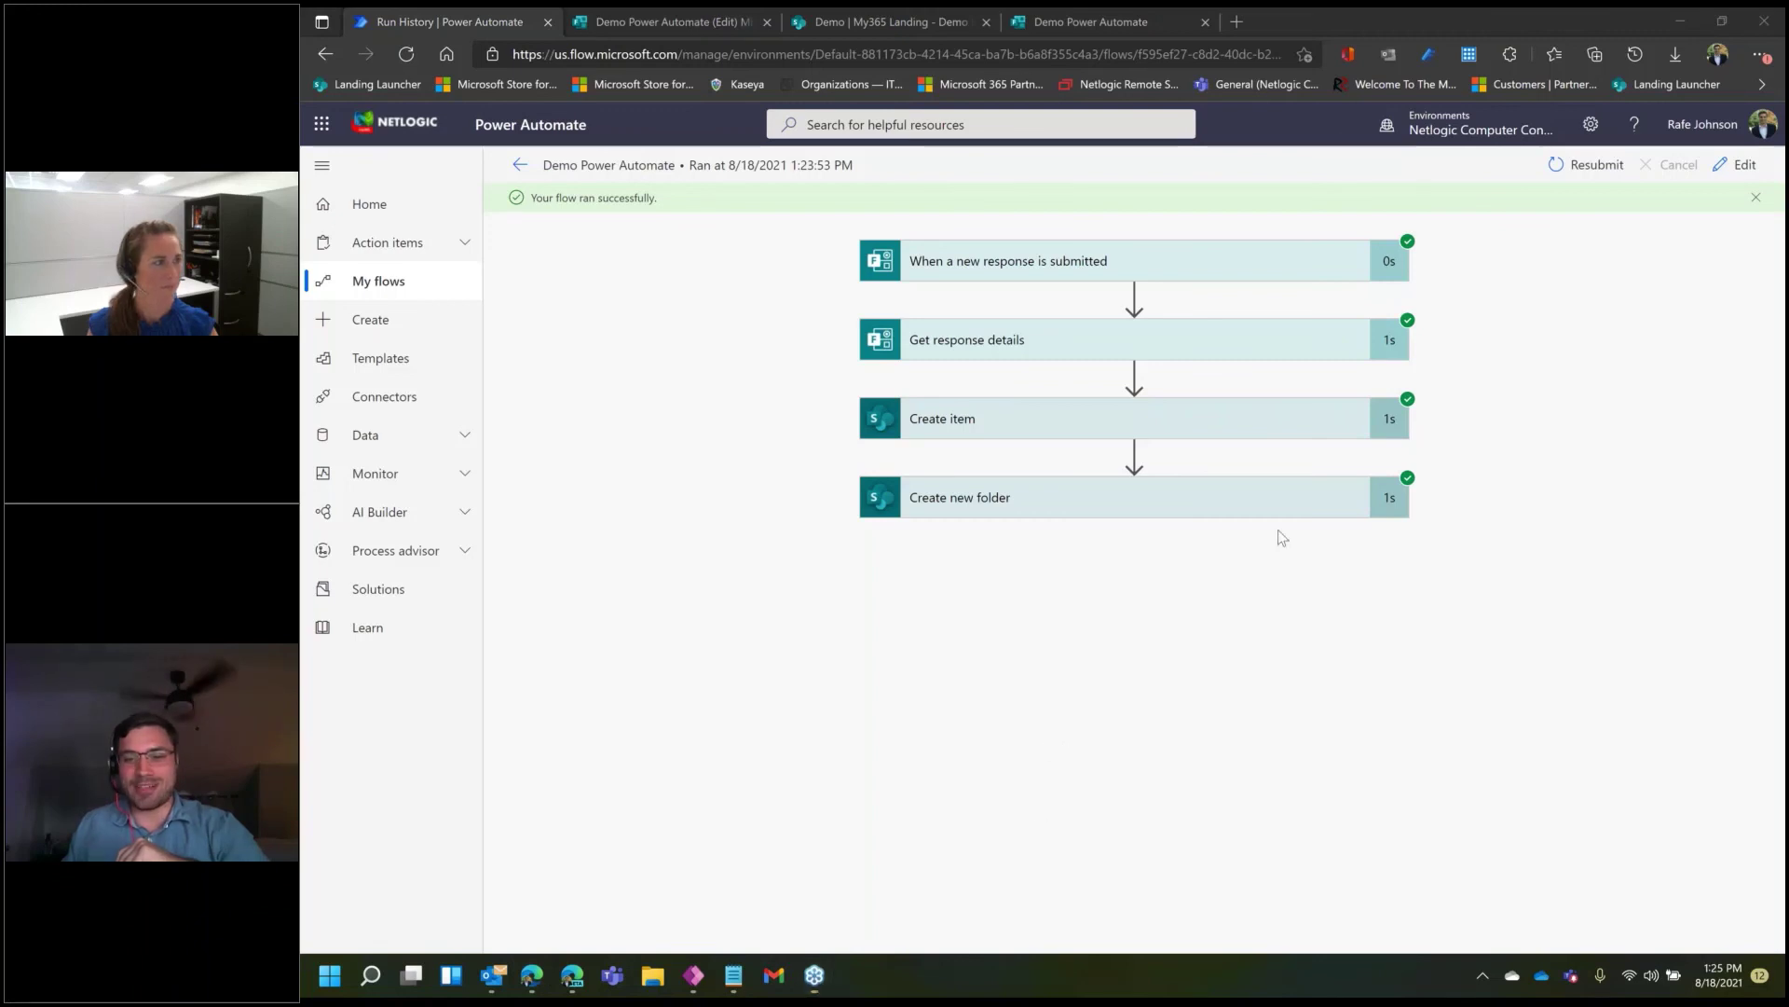